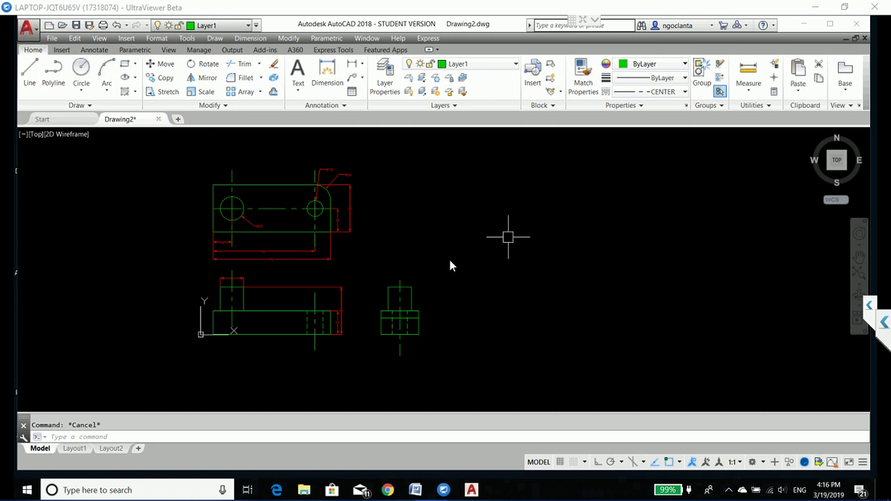
Zoom and pan to centre the enlarged top view, then select and deselect its horizontal centerline.
{"action": "scroll", "coordinate": [291, 251], "scroll_direction": "up", "scroll_amount": 2}
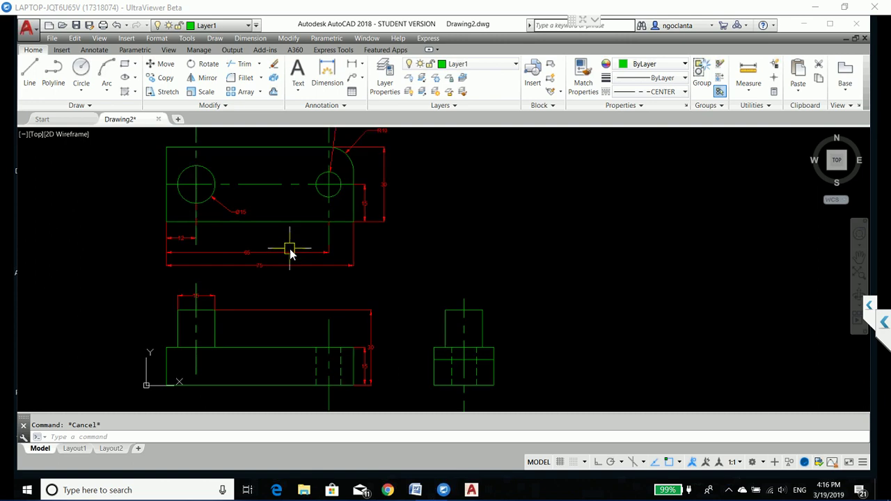
{"action": "scroll", "coordinate": [291, 251], "scroll_direction": "up", "scroll_amount": 2}
{"action": "middle_click_drag", "start_coordinate": [388, 289], "coordinate": [392, 307]}
{"action": "mouse_move", "coordinate": [380, 259]}
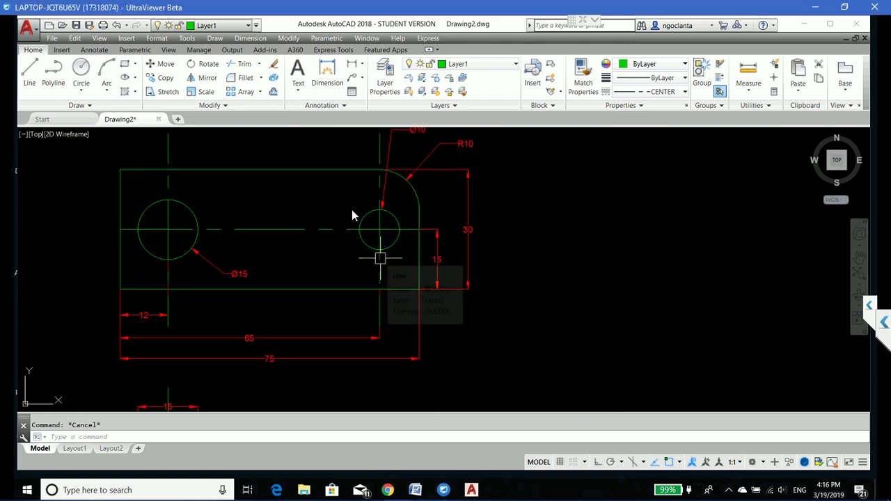
{"action": "scroll", "coordinate": [350, 207], "scroll_direction": "down", "scroll_amount": 2}
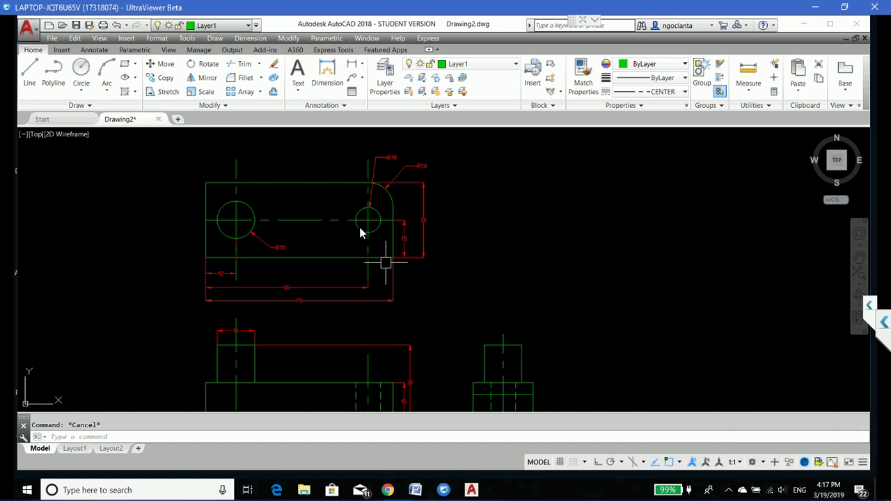
{"action": "left_click", "coordinate": [312, 221]}
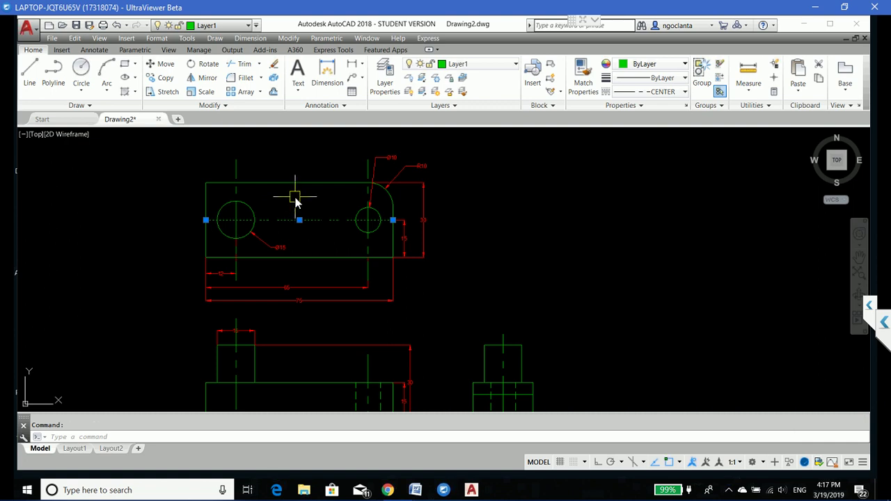
{"action": "key", "text": "Escape"}
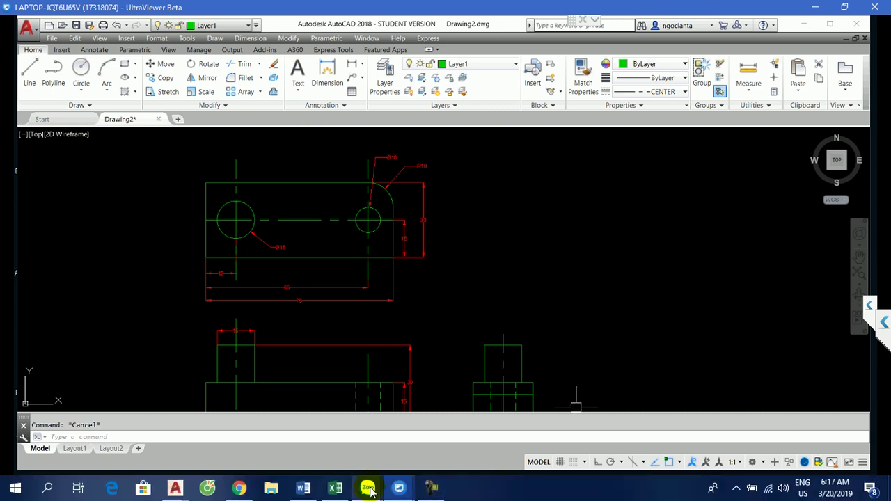
Dismiss the stray selection window and zoom around the part's views.
{"action": "left_click", "coordinate": [369, 490]}
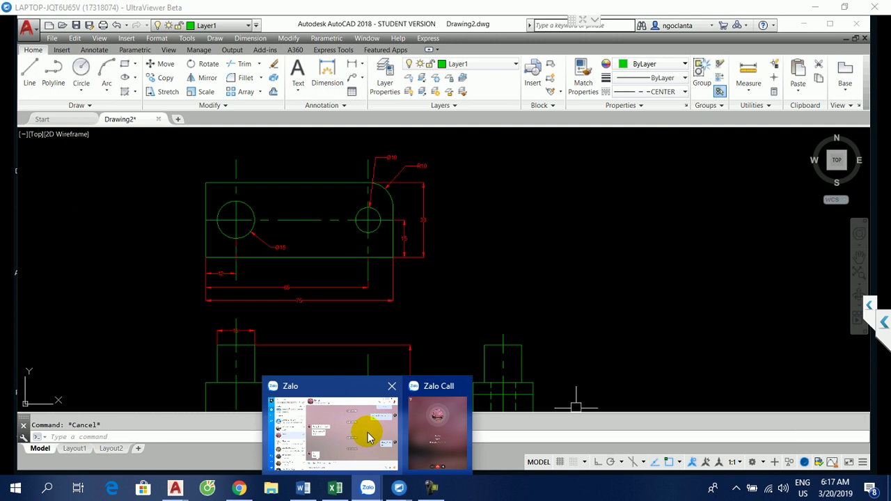
{"action": "mouse_move", "coordinate": [439, 424]}
{"action": "left_click", "coordinate": [545, 275]}
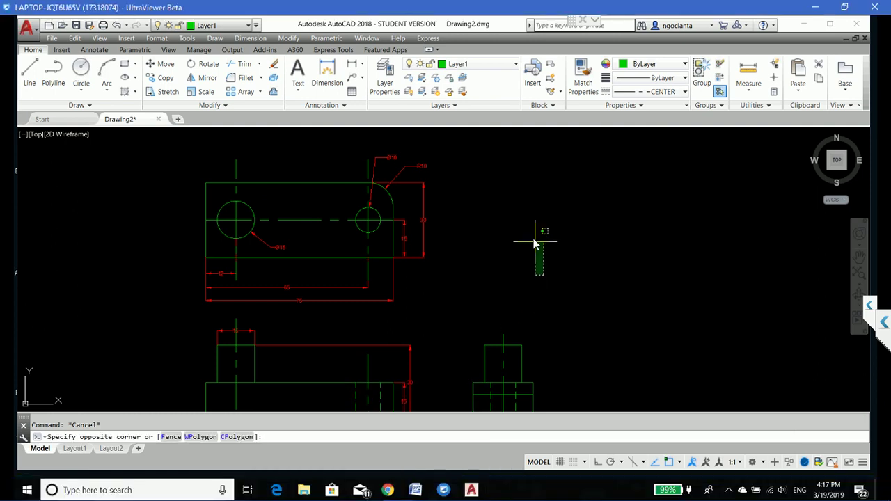
{"action": "left_click", "coordinate": [477, 240]}
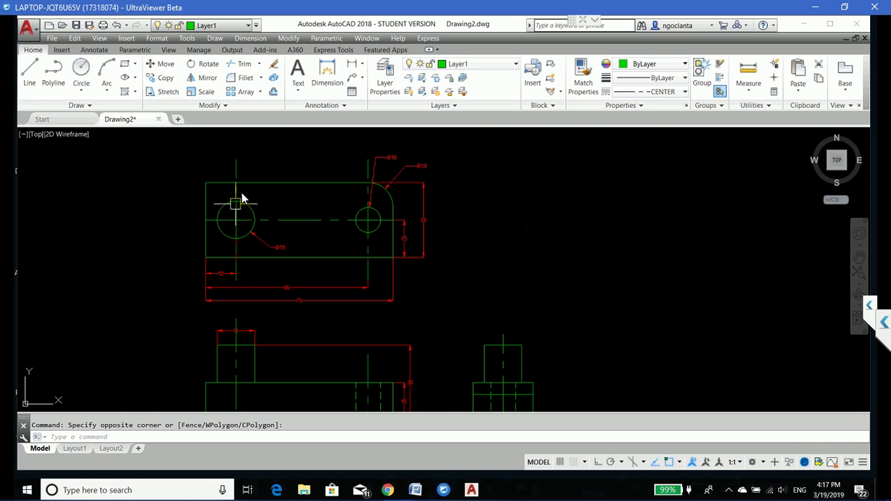
{"action": "scroll", "coordinate": [242, 194], "scroll_direction": "up", "scroll_amount": 2}
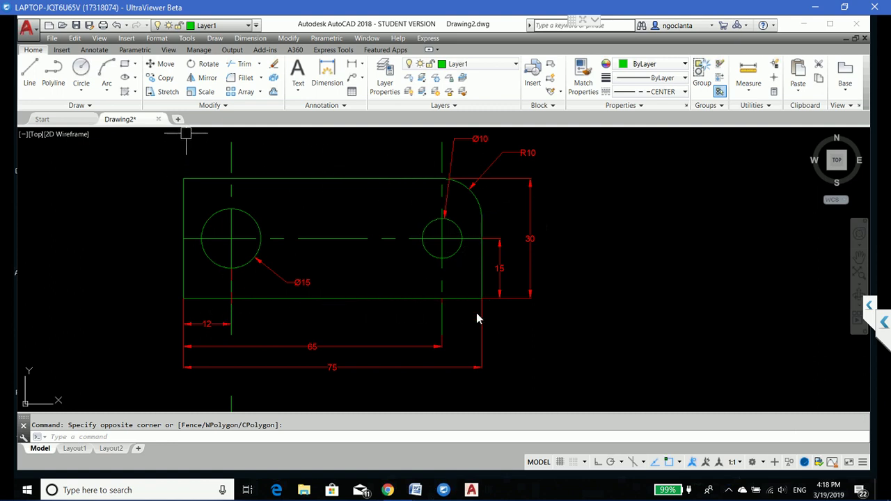
{"action": "scroll", "coordinate": [443, 211], "scroll_direction": "down", "scroll_amount": 2}
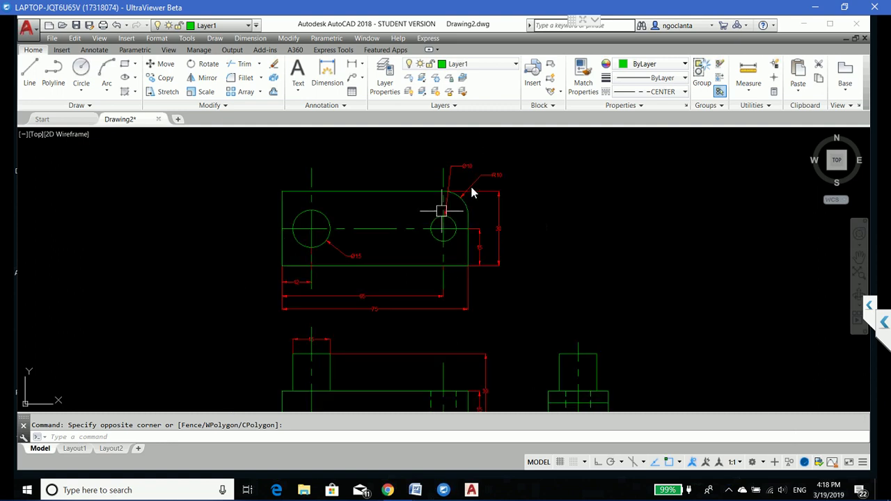
{"action": "scroll", "coordinate": [441, 210], "scroll_direction": "down", "scroll_amount": 2}
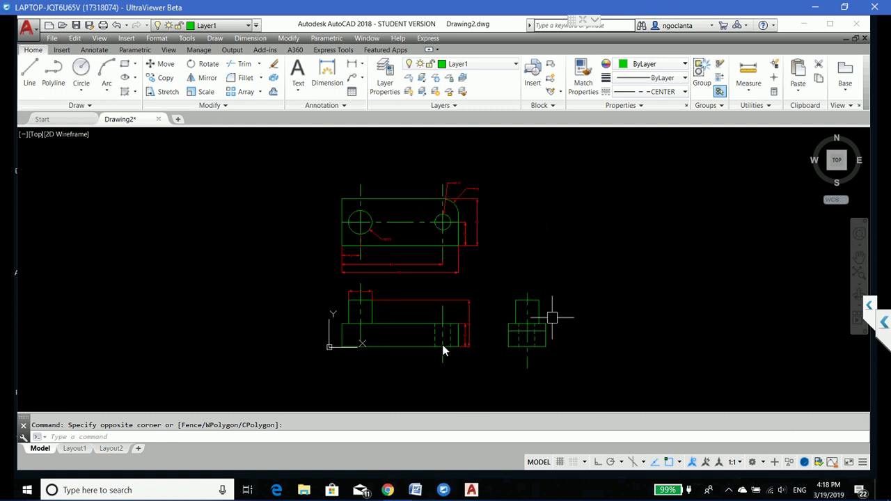
{"action": "scroll", "coordinate": [552, 318], "scroll_direction": "up", "scroll_amount": 3}
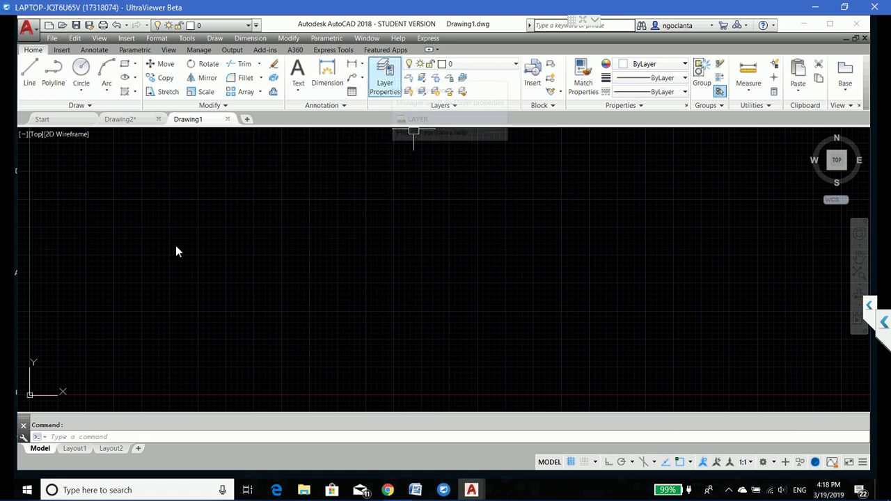
Close Drawing1 and return to the Drawing2 part drawing, zooming around its views.
{"action": "left_click", "coordinate": [160, 120]}
{"action": "left_click", "coordinate": [120, 119]}
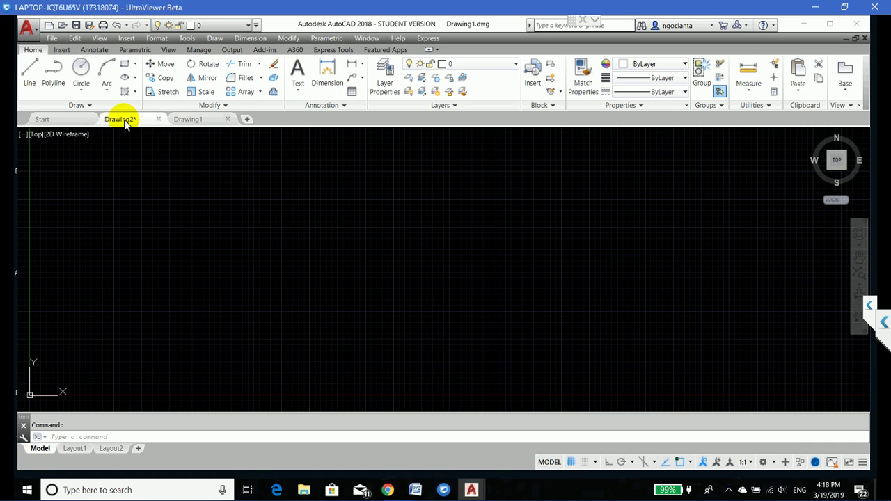
{"action": "scroll", "coordinate": [499, 273], "scroll_direction": "down", "scroll_amount": 2}
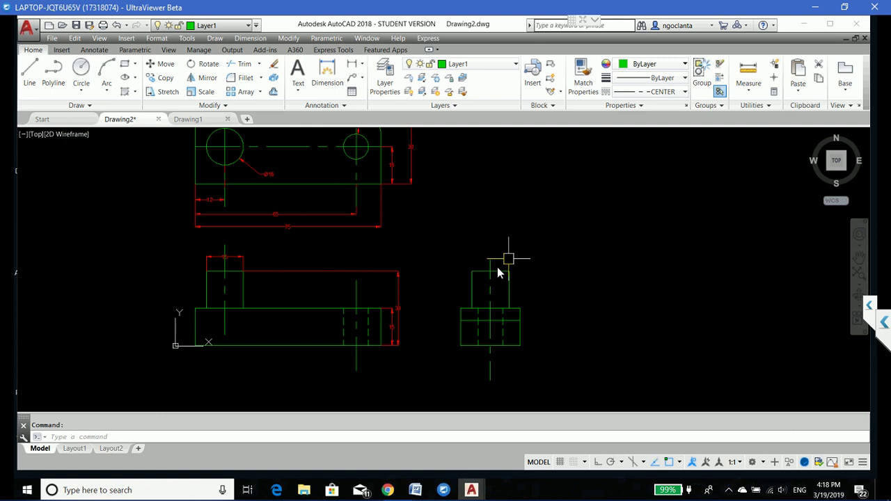
{"action": "scroll", "coordinate": [508, 259], "scroll_direction": "up", "scroll_amount": 2}
{"action": "scroll", "coordinate": [509, 257], "scroll_direction": "down", "scroll_amount": 4}
{"action": "scroll", "coordinate": [511, 247], "scroll_direction": "up", "scroll_amount": 1}
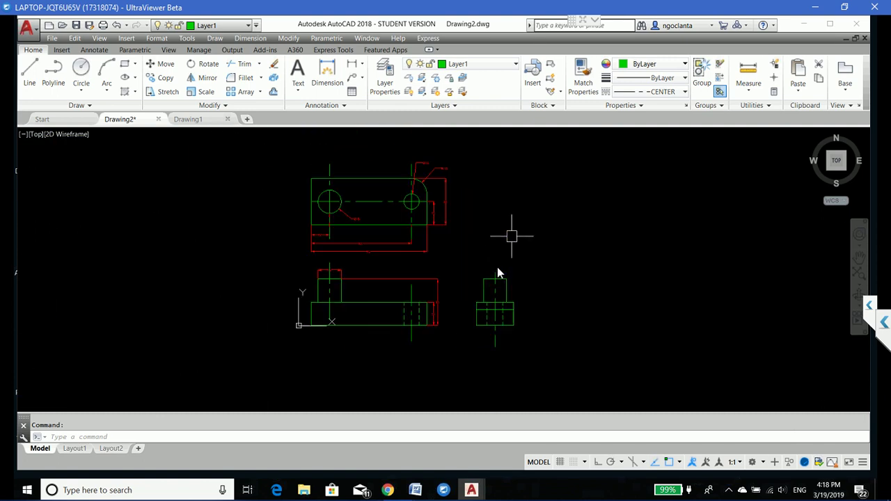
{"action": "scroll", "coordinate": [511, 237], "scroll_direction": "up", "scroll_amount": 2}
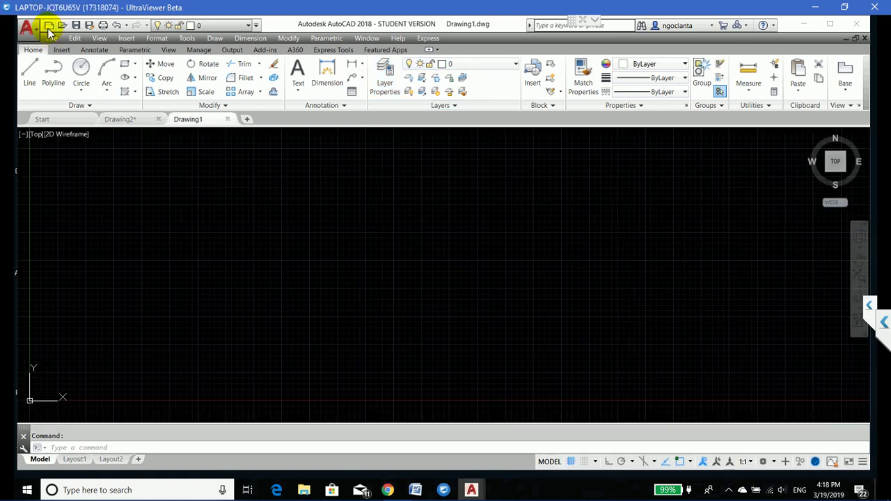
Start a new drawing from the plain acad.dwt template.
{"action": "left_click", "coordinate": [49, 28]}
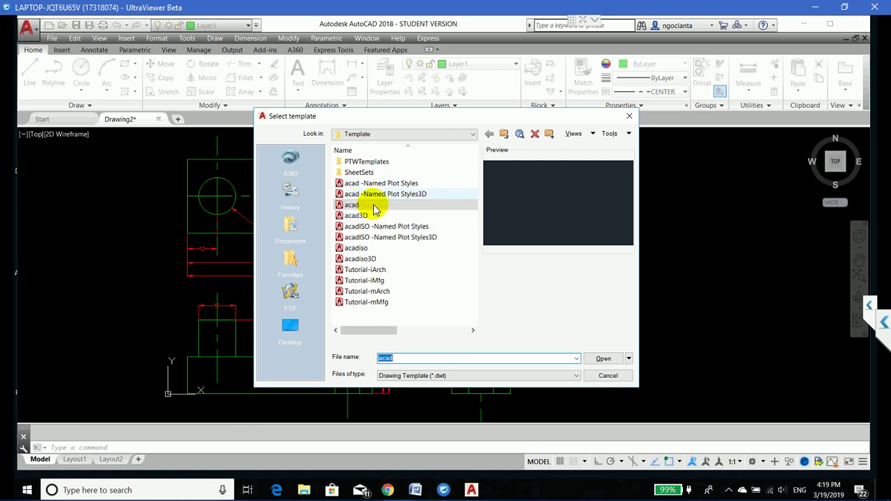
{"action": "left_click", "coordinate": [361, 208]}
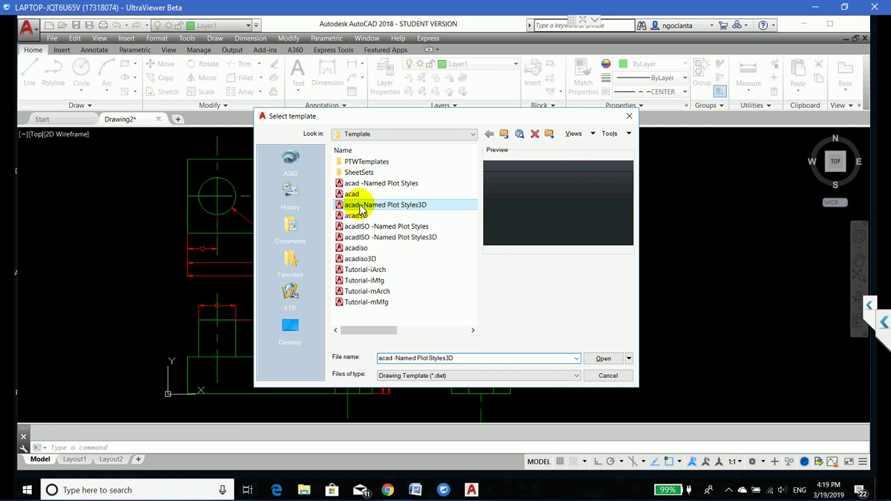
{"action": "left_click", "coordinate": [361, 195]}
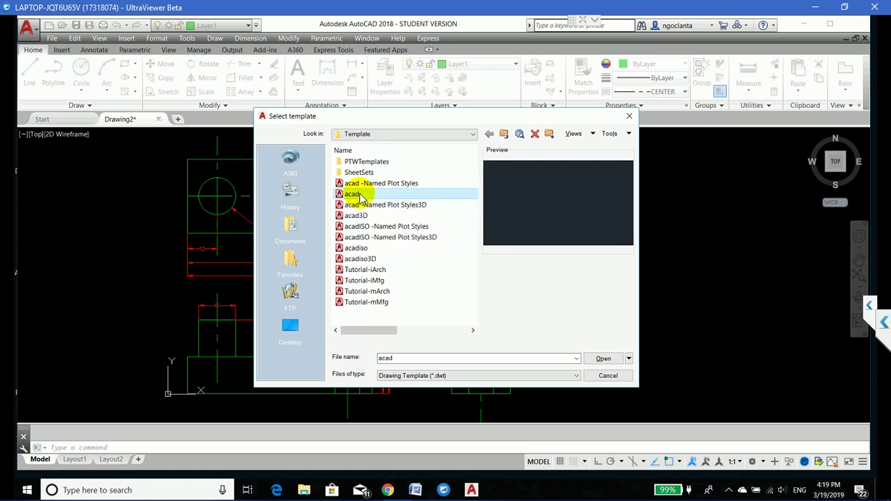
{"action": "double_click", "coordinate": [360, 196]}
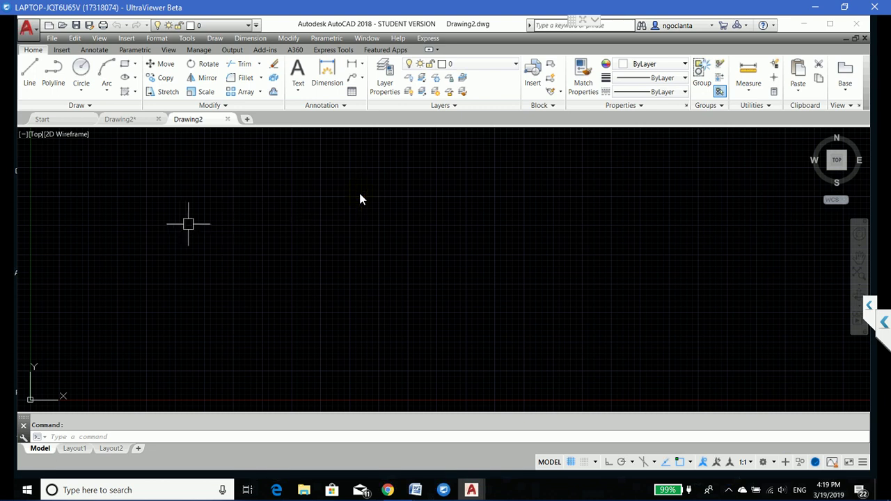
Turn off the grid and set the view to look straight down from the top.
{"action": "key", "text": "F7"}
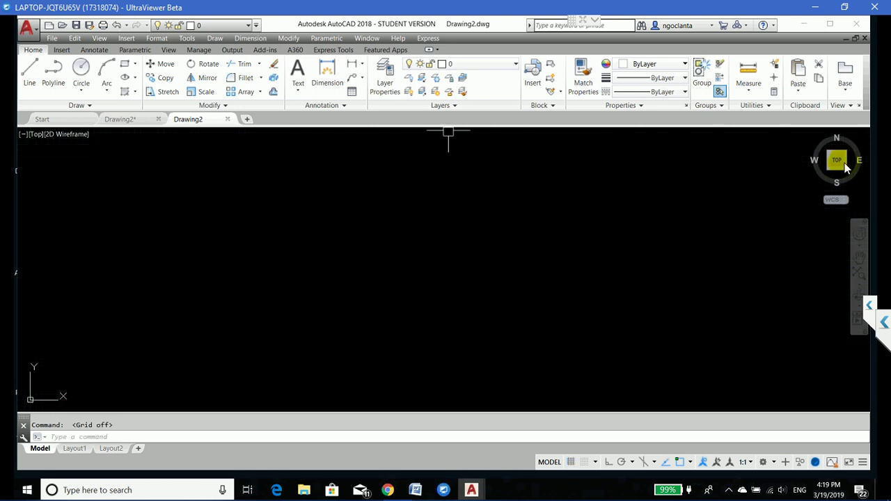
{"action": "left_click", "coordinate": [826, 189]}
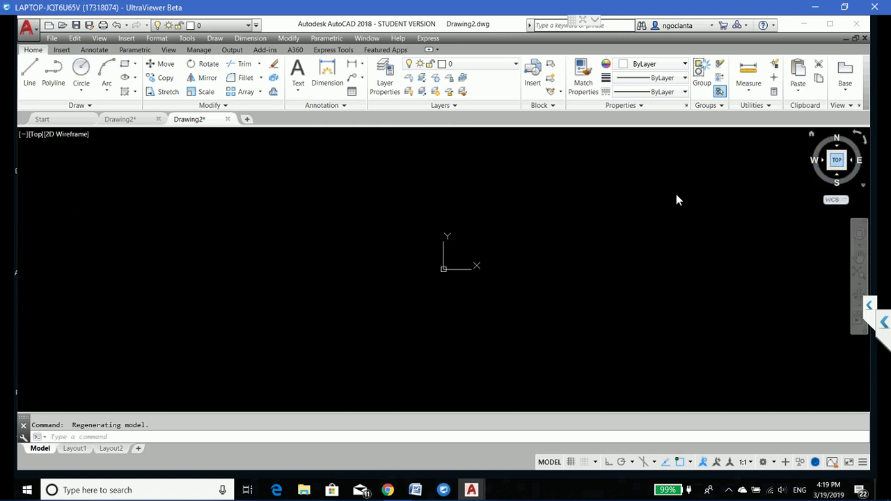
{"action": "left_click", "coordinate": [631, 152]}
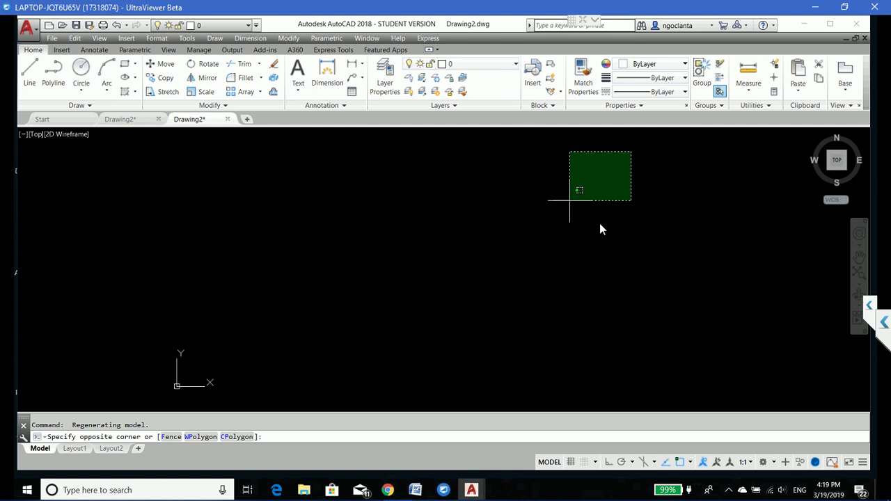
{"action": "key", "text": "Escape"}
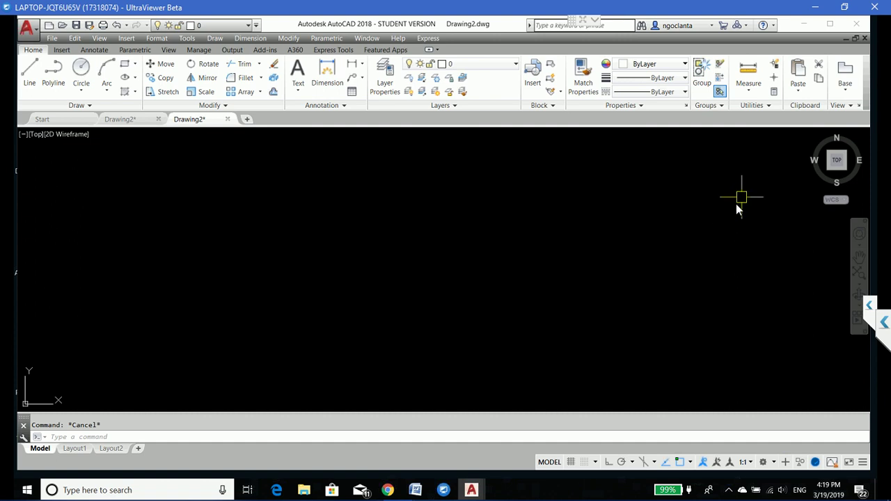
Turn the ViewCube off with NAVVCUBE OFF and hide the navigation bar.
{"action": "type", "text": "n"}
{"action": "type", "text": "vv"}
{"action": "key", "text": "Return"}
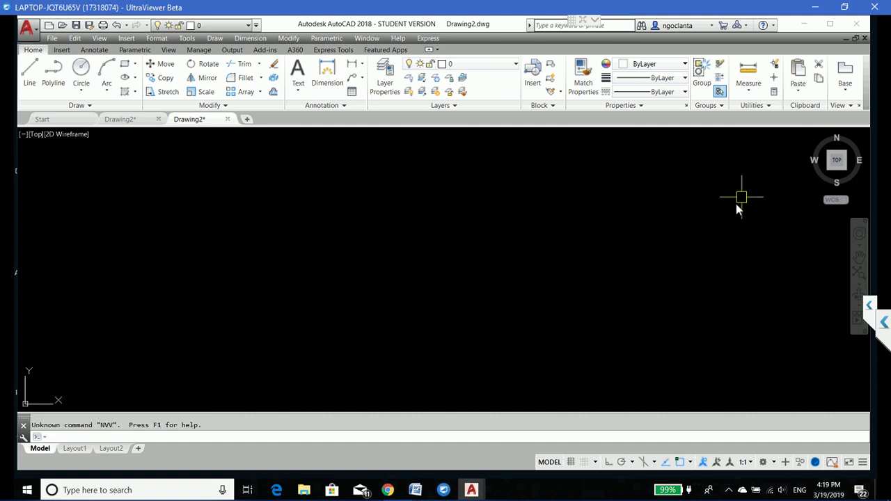
{"action": "key", "text": "Escape"}
{"action": "type", "text": "navv"}
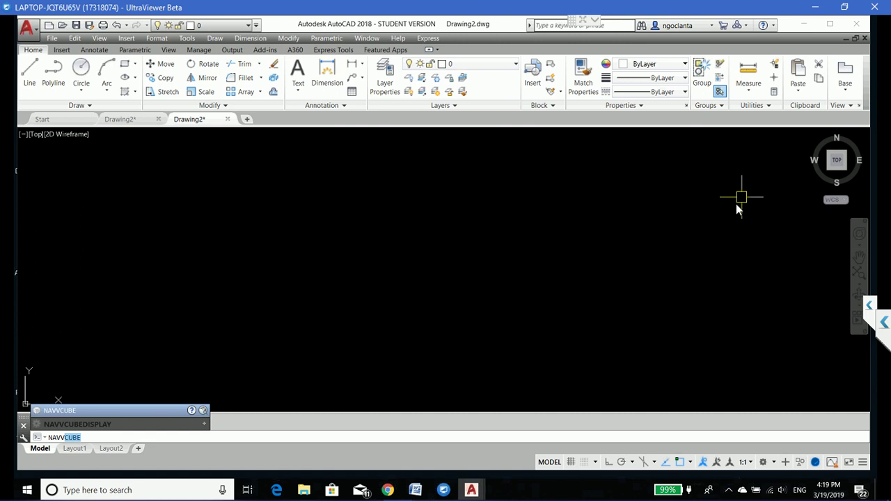
{"action": "key", "text": "Return"}
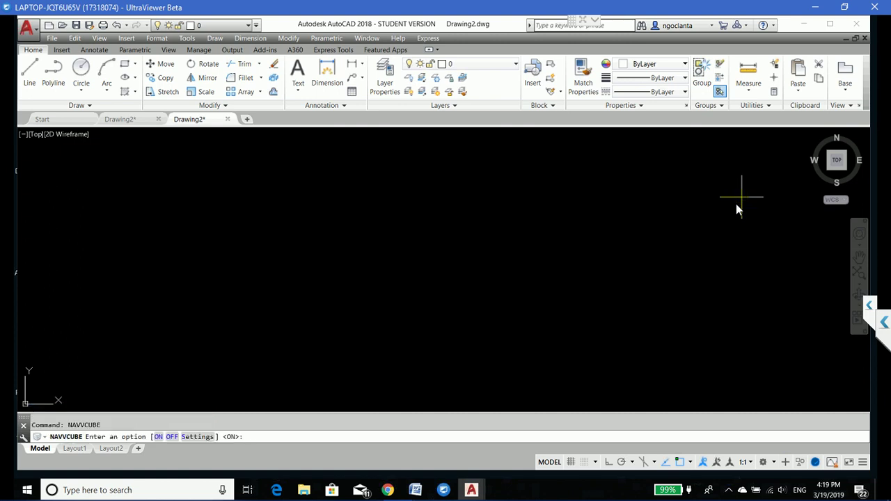
{"action": "type", "text": "o"}
{"action": "type", "text": "ff"}
{"action": "key", "text": "Return"}
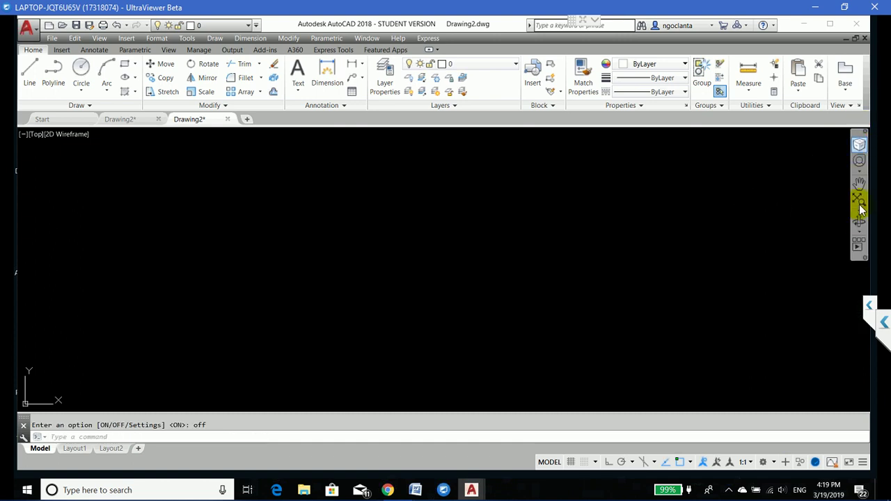
{"action": "left_click", "coordinate": [864, 132]}
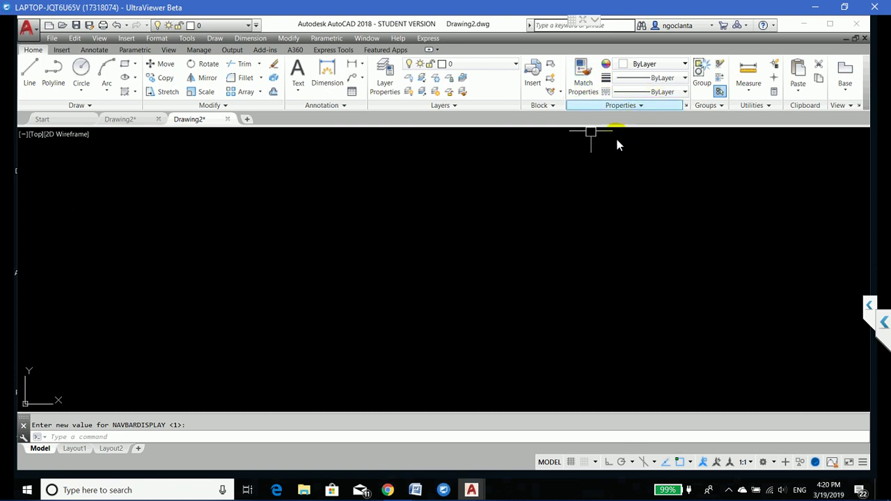
Create a layer named Object and give it colour 92.
{"action": "left_click", "coordinate": [426, 69]}
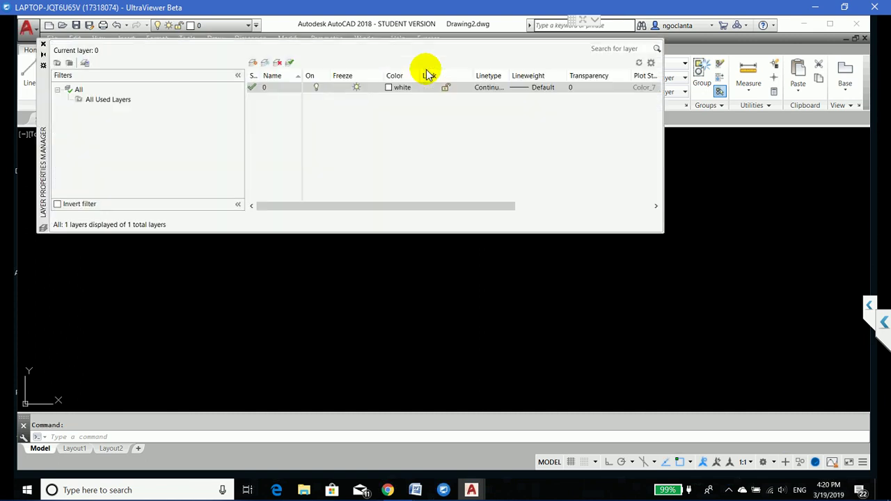
{"action": "key", "text": "alt+n"}
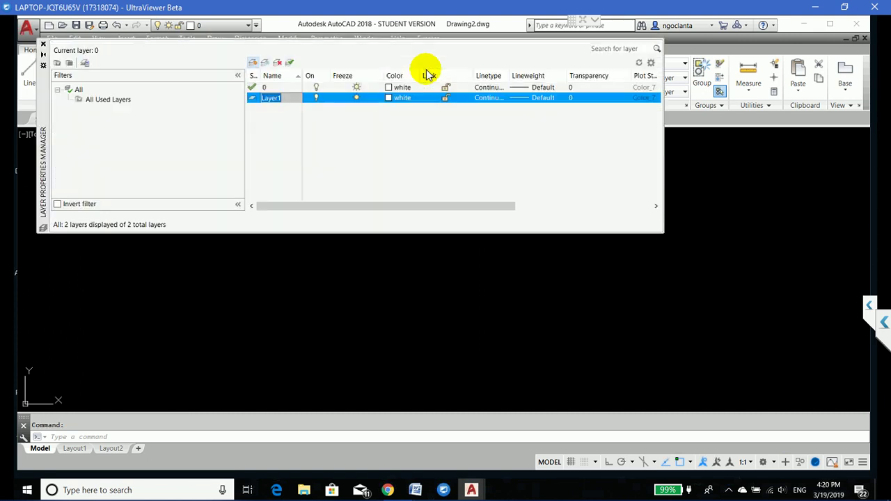
{"action": "type", "text": "Dim"}
{"action": "key", "text": "BackSpace"}
{"action": "key", "text": "BackSpace"}
{"action": "key", "text": "BackSpace"}
{"action": "type", "text": "obje"}
{"action": "type", "text": "ct"}
{"action": "key", "text": "Home"}
{"action": "key", "text": "Delete"}
{"action": "type", "text": "O"}
{"action": "left_click", "coordinate": [403, 98]}
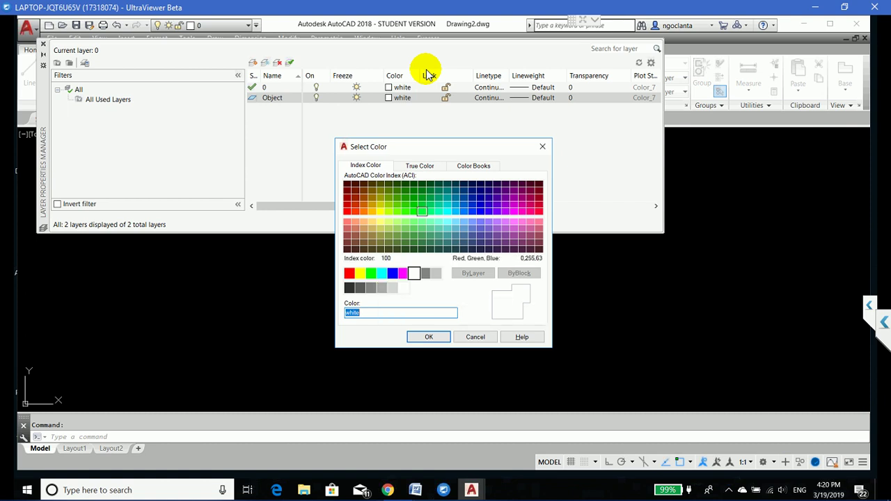
{"action": "left_click", "coordinate": [414, 204]}
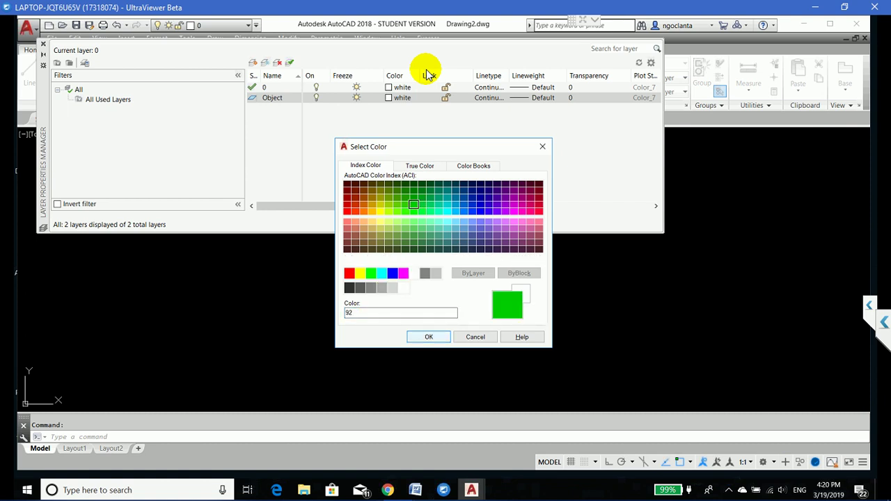
{"action": "key", "text": "Return"}
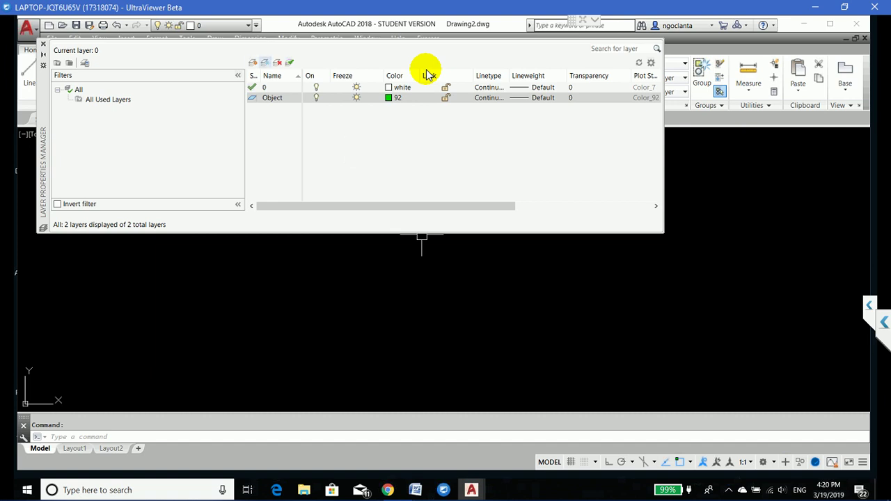
Add a new layer named Dim, initially coloured yellow.
{"action": "key", "text": "alt+n"}
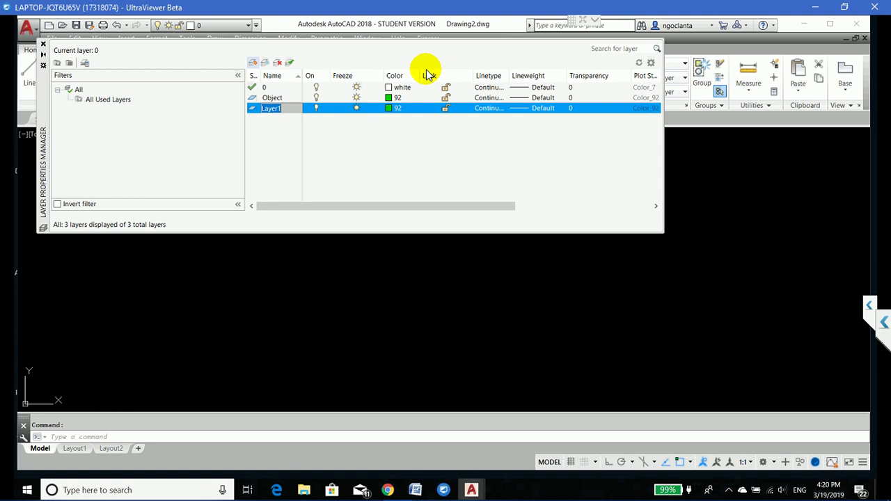
{"action": "type", "text": "Dim"}
{"action": "key", "text": "Tab"}
{"action": "left_click", "coordinate": [395, 108]}
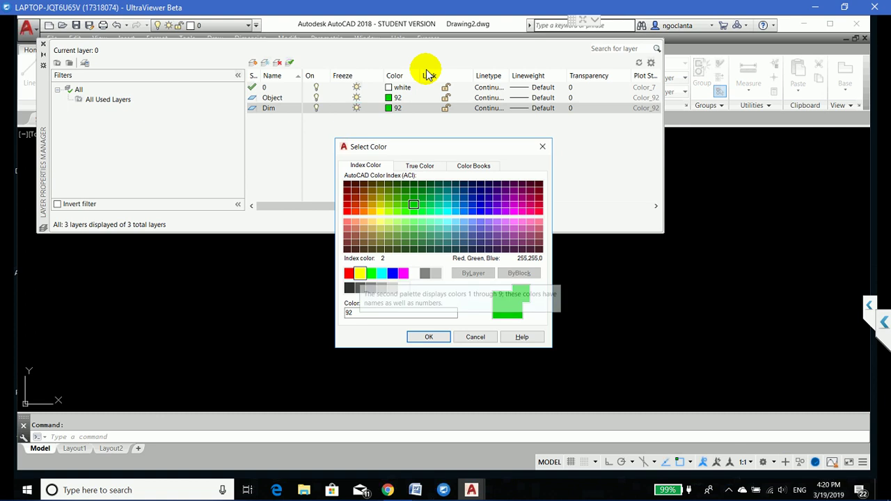
{"action": "left_click", "coordinate": [360, 273]}
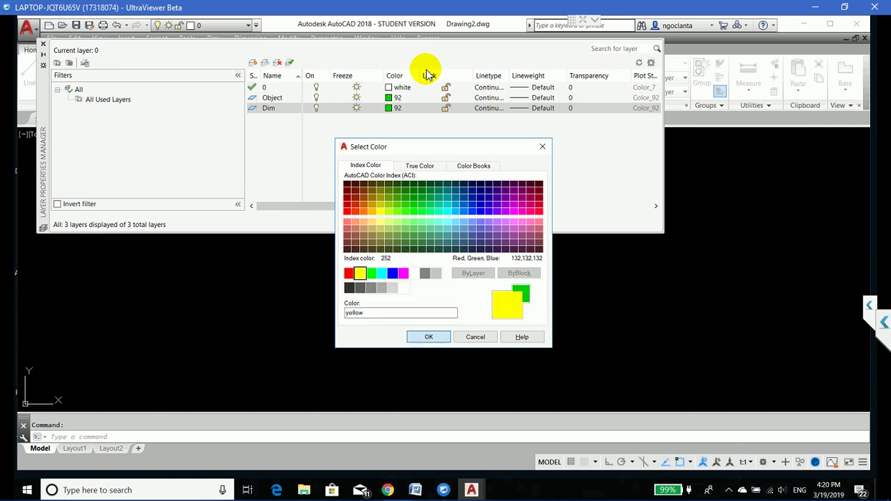
{"action": "left_click", "coordinate": [429, 337]}
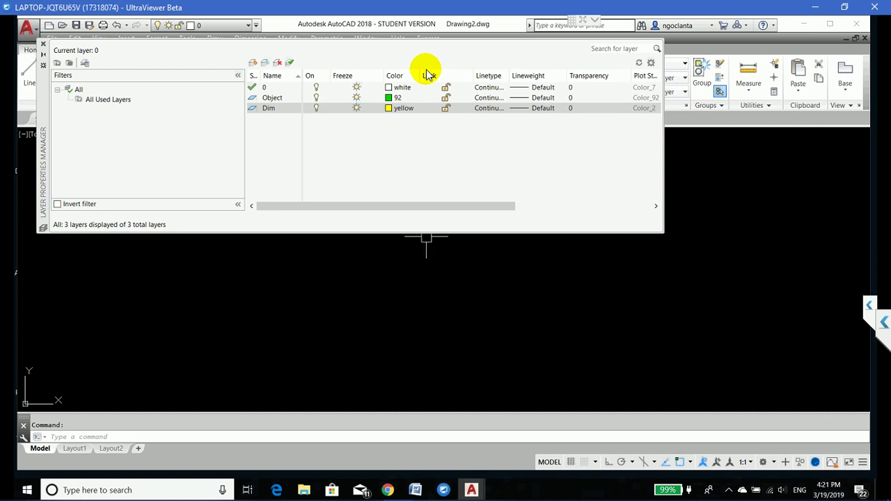
Add a yellow Central line layer and change the Dim layer to colour 20.
{"action": "key", "text": "alt+n"}
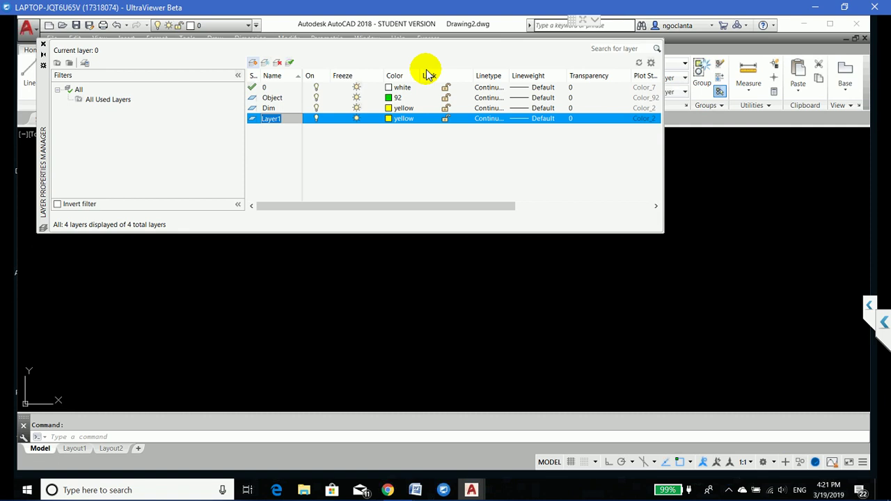
{"action": "type", "text": "Central line"}
{"action": "key", "text": "Tab"}
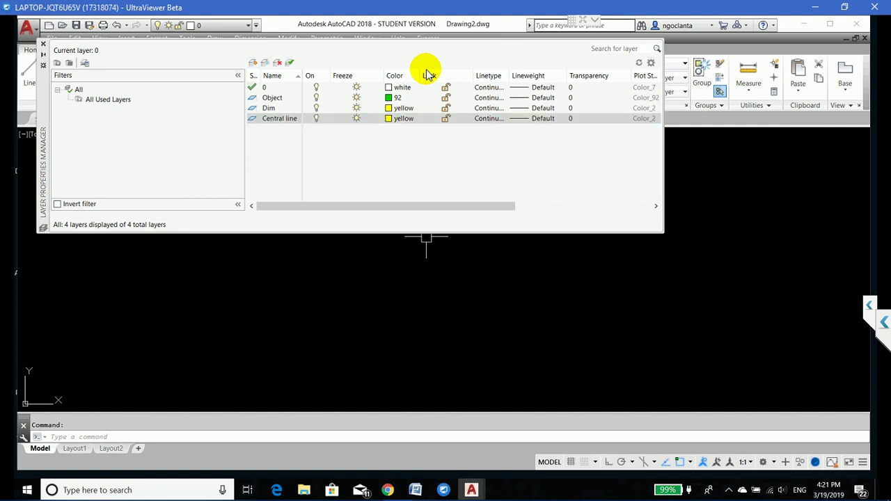
{"action": "key", "text": "Up"}
{"action": "key", "text": "Right"}
{"action": "key", "text": "Right"}
{"action": "key", "text": "Right"}
{"action": "key", "text": "shift+F10"}
{"action": "key", "text": "Escape"}
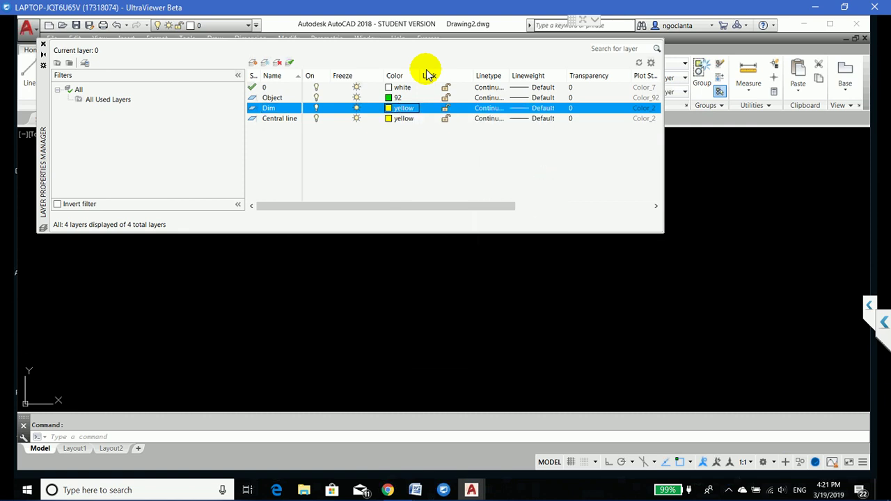
{"action": "key", "text": "Return"}
{"action": "type", "text": "20"}
{"action": "key", "text": "Return"}
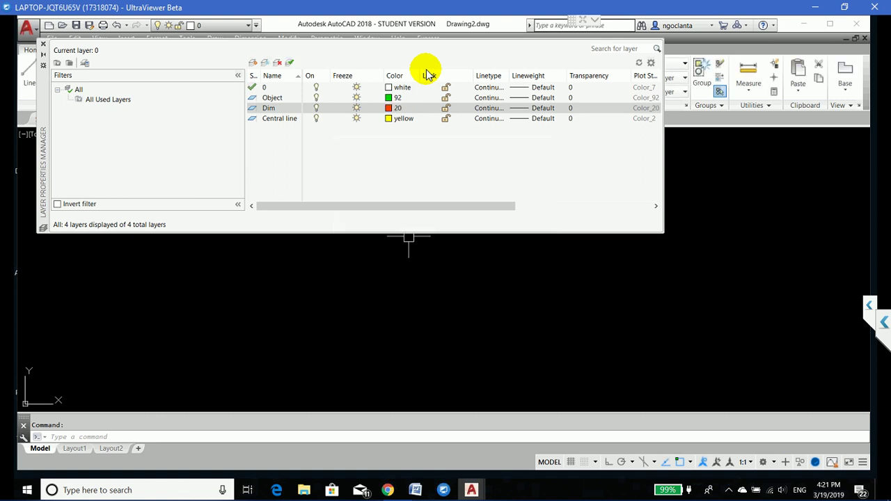
{"action": "key", "text": "Down"}
{"action": "key", "text": "Return"}
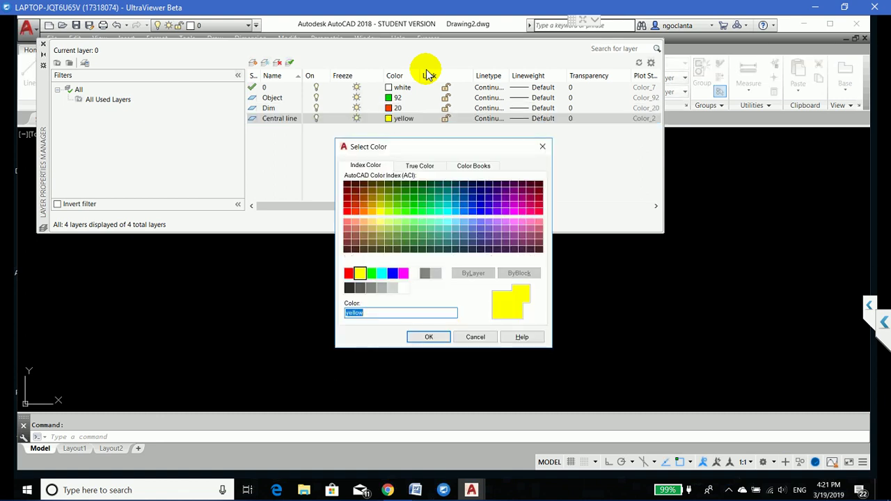
{"action": "key", "text": "Return"}
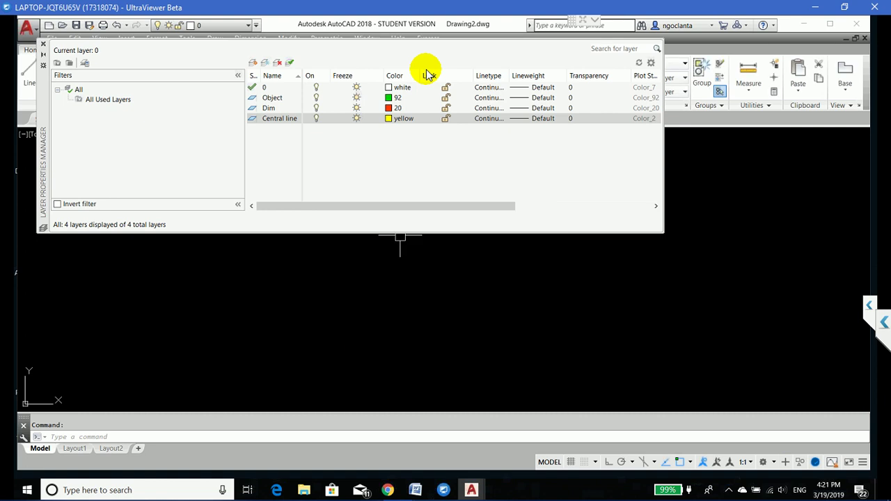
Create a Hidden line layer coloured cyan.
{"action": "key", "text": "alt+n"}
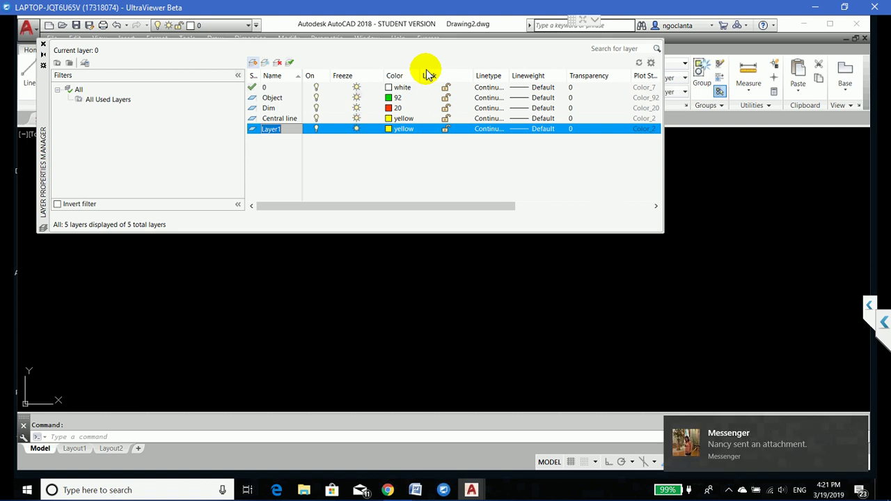
{"action": "type", "text": "Hi"}
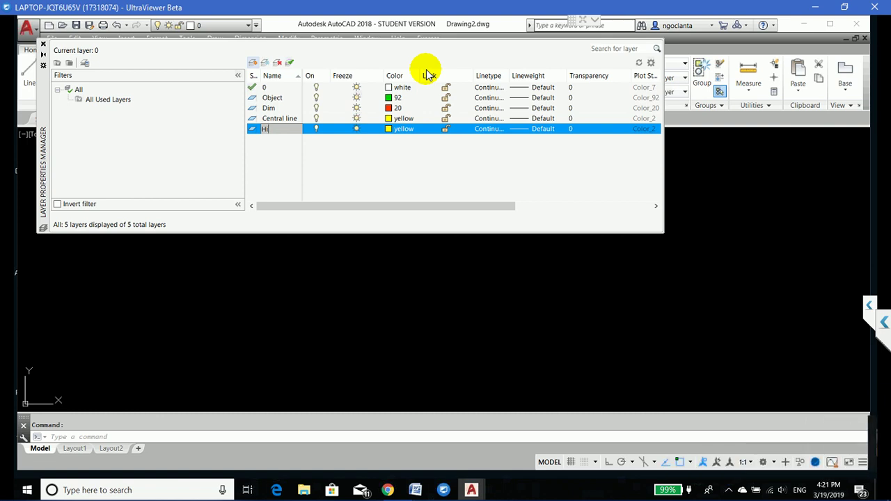
{"action": "type", "text": "dden"}
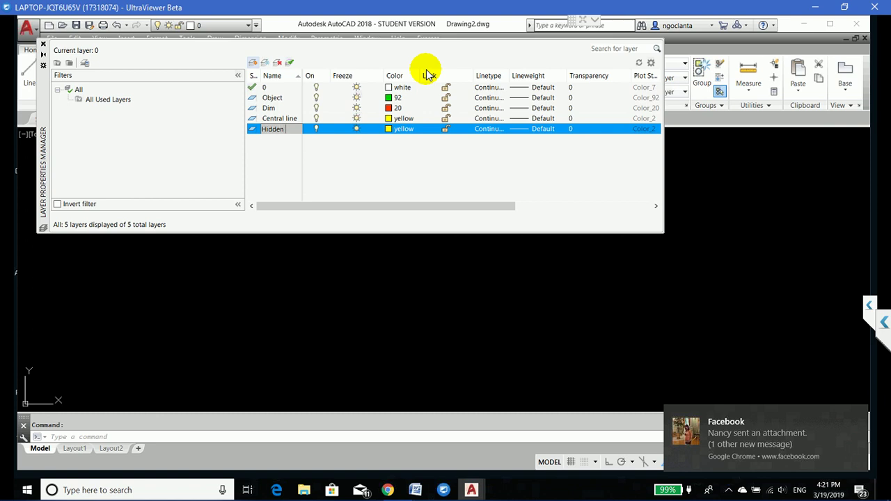
{"action": "type", "text": " line"}
{"action": "key", "text": "Return"}
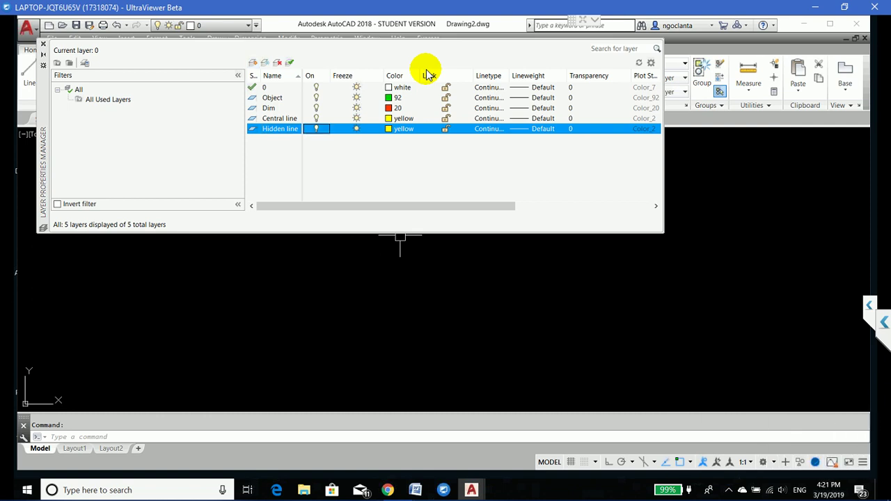
{"action": "left_click", "coordinate": [389, 129]}
{"action": "left_click", "coordinate": [382, 273]}
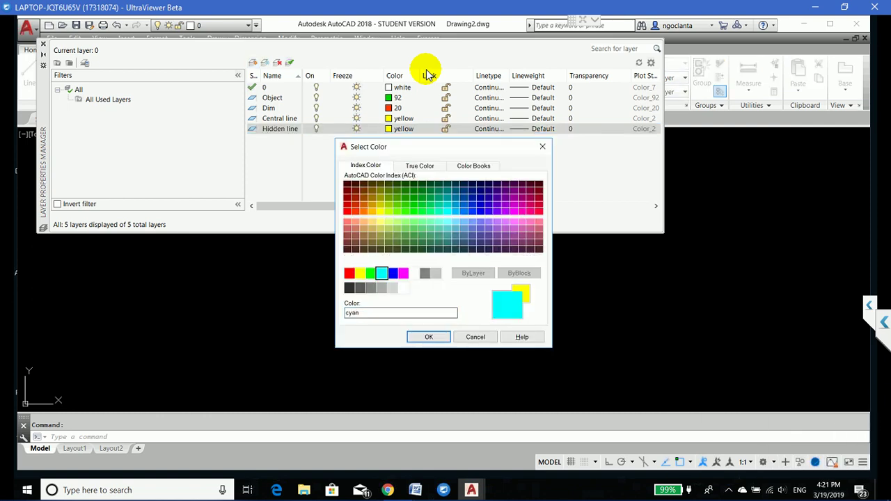
{"action": "left_click", "coordinate": [429, 337]}
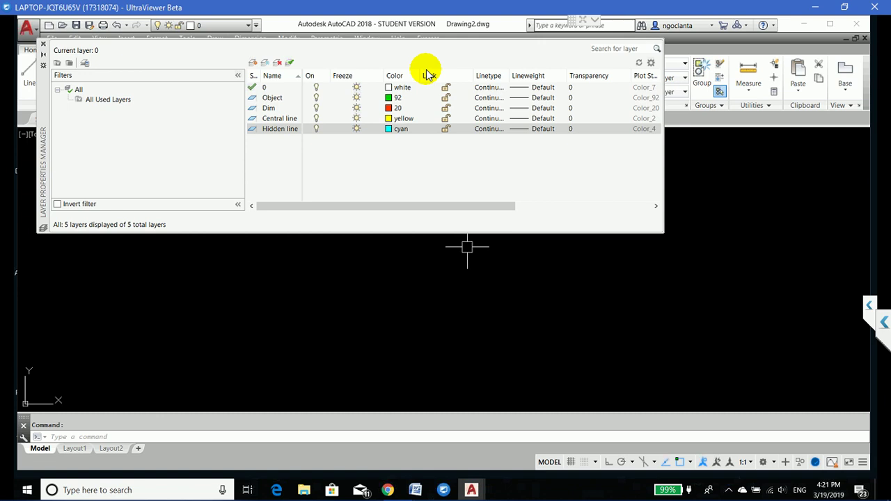
{"action": "left_click", "coordinate": [543, 118]}
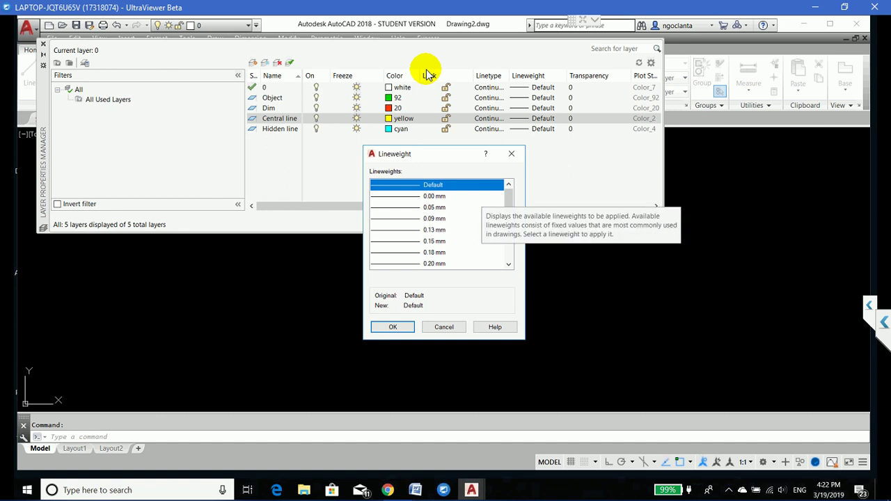
Load the CENTER linetype and assign it to the Central line layer.
{"action": "left_click", "coordinate": [511, 153]}
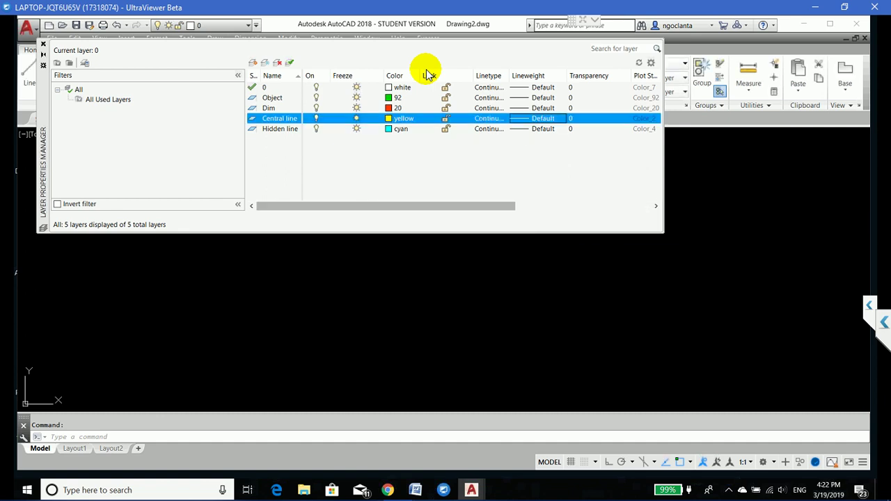
{"action": "left_click", "coordinate": [489, 119]}
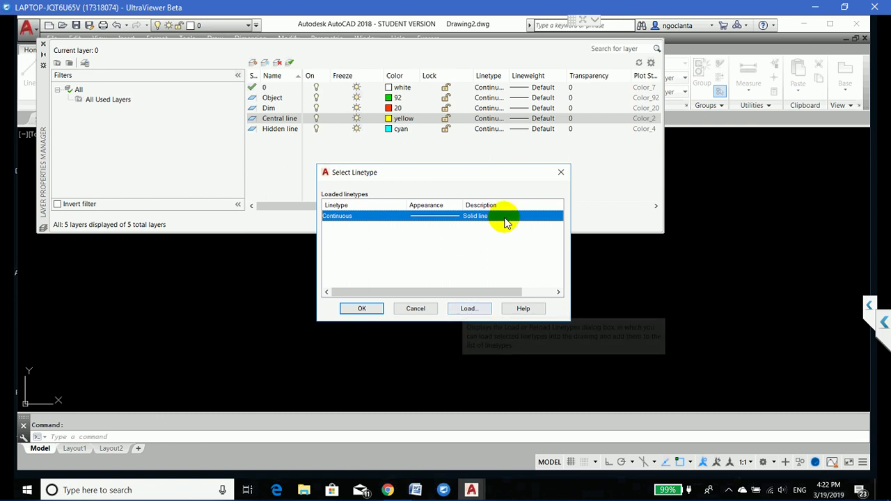
{"action": "left_click", "coordinate": [474, 309]}
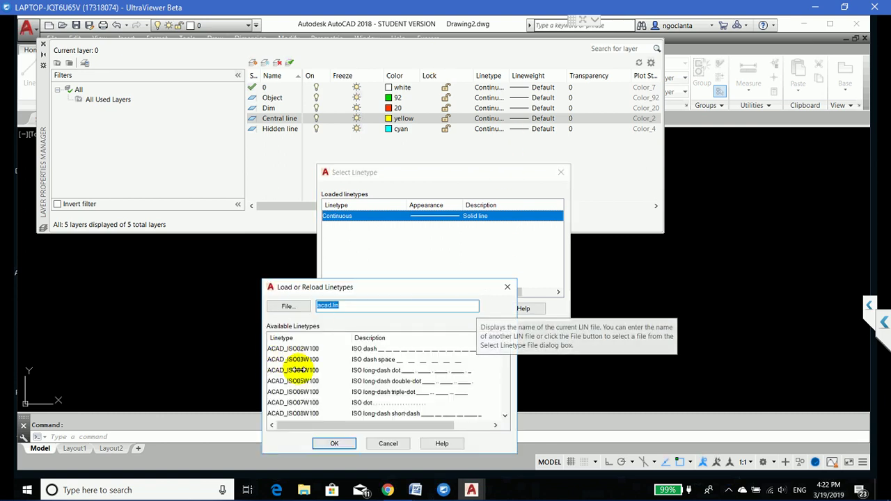
{"action": "type", "text": "c"}
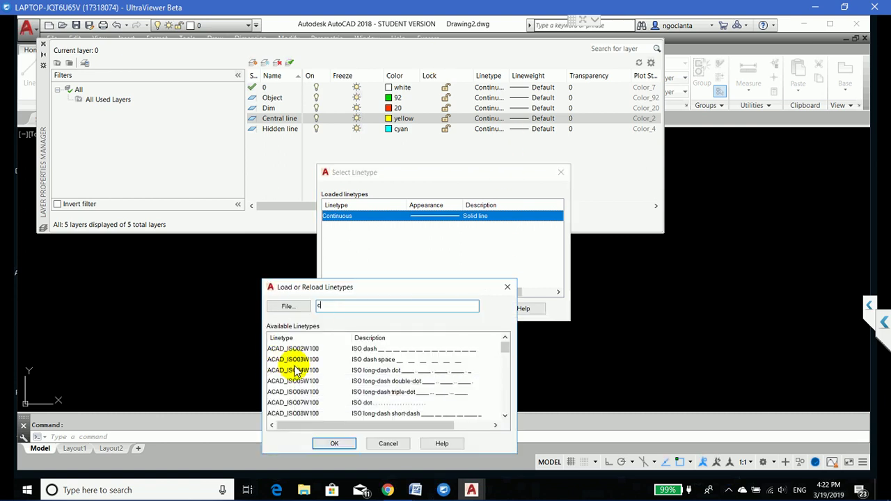
{"action": "key", "text": "Return"}
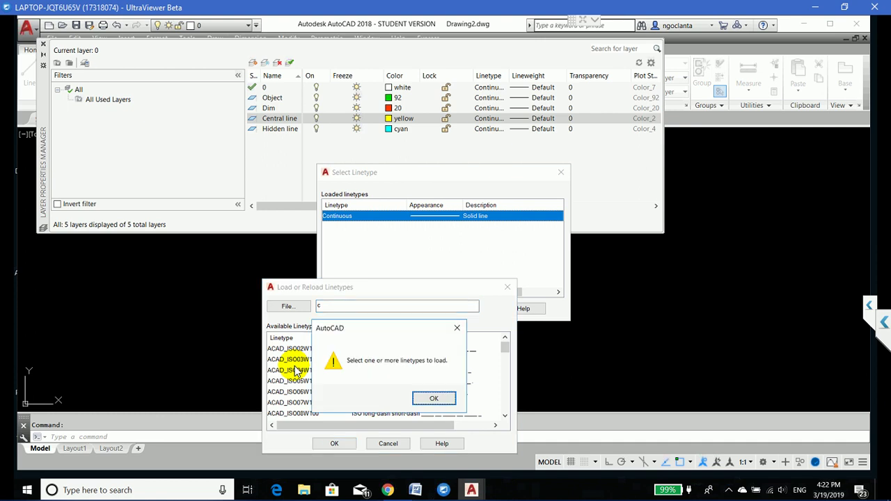
{"action": "key", "text": "Return"}
{"action": "type", "text": "e"}
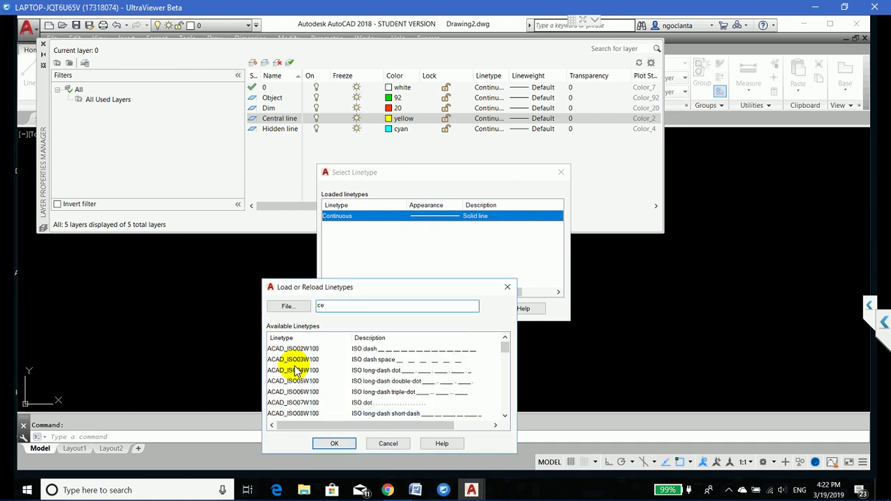
{"action": "left_click", "coordinate": [294, 363]}
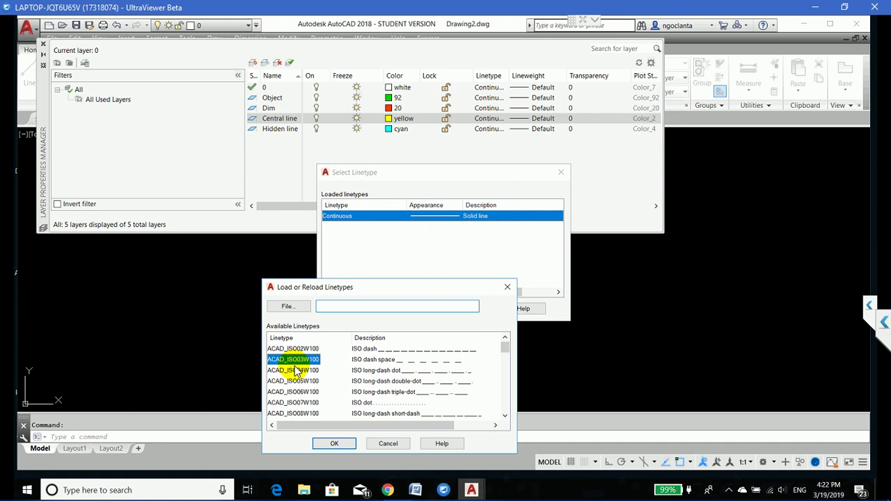
{"action": "key", "text": "c"}
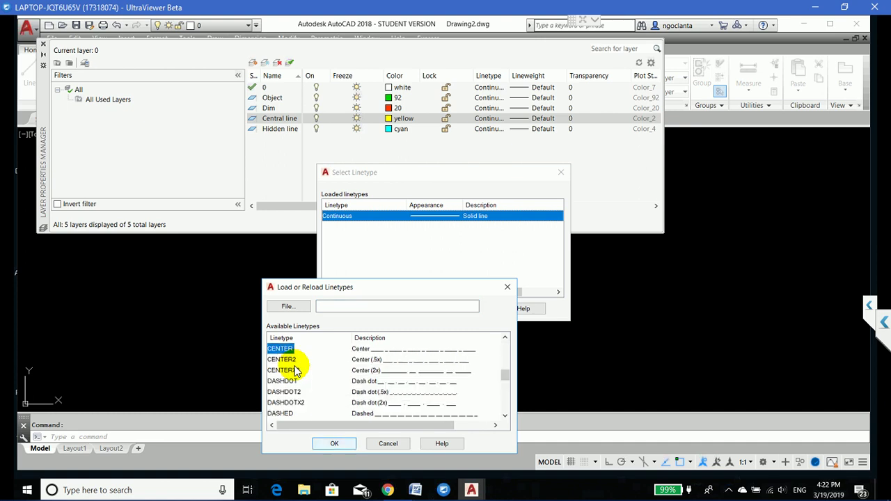
{"action": "key", "text": "Return"}
{"action": "key", "text": "Up"}
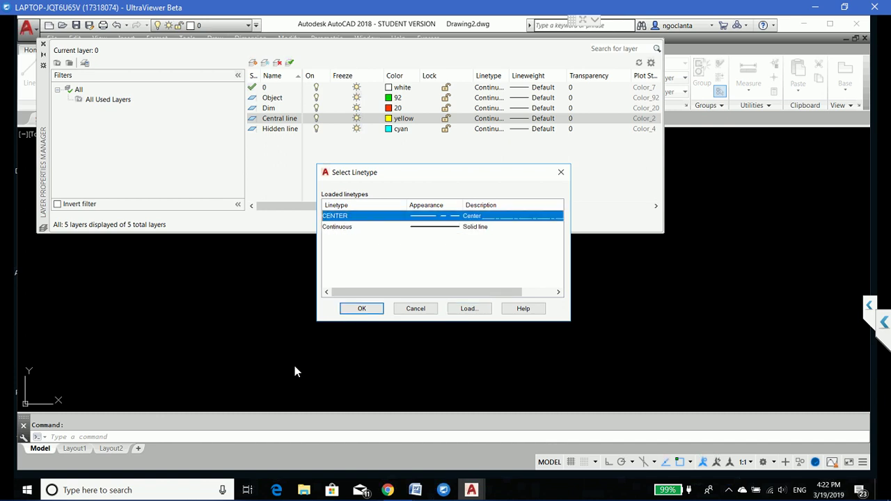
{"action": "key", "text": "Return"}
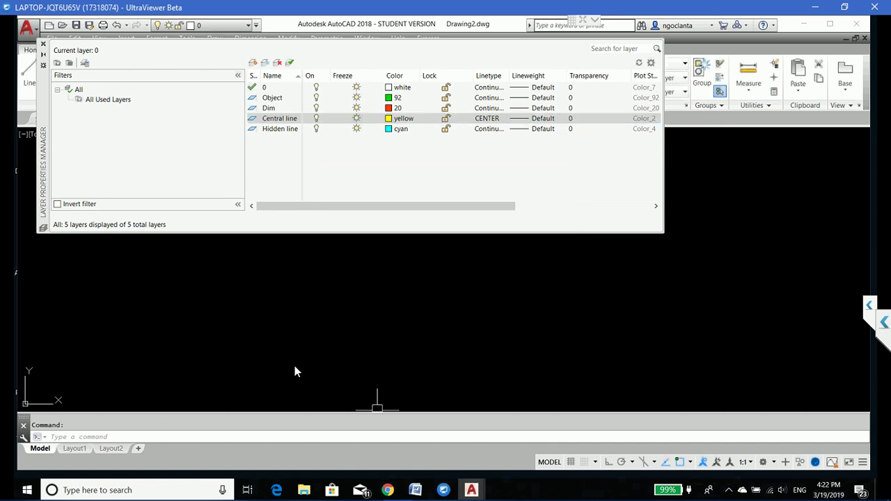
Load the HIDDEN linetype and assign it to the Hidden line layer.
{"action": "key", "text": "Down"}
{"action": "key", "text": "Return"}
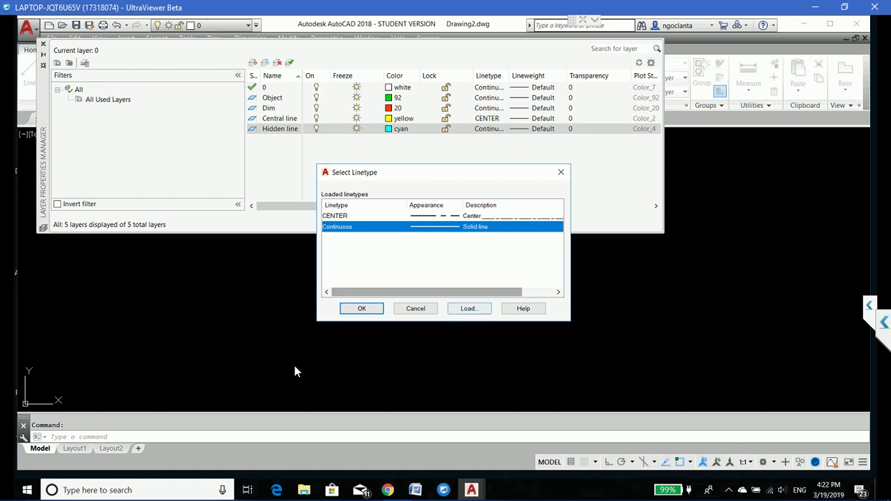
{"action": "key", "text": "alt+l"}
{"action": "left_click", "coordinate": [296, 371]}
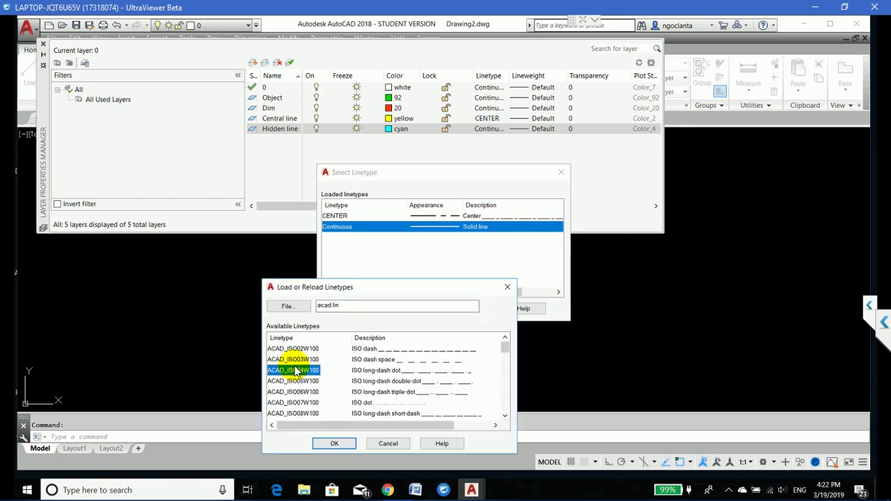
{"action": "key", "text": "h"}
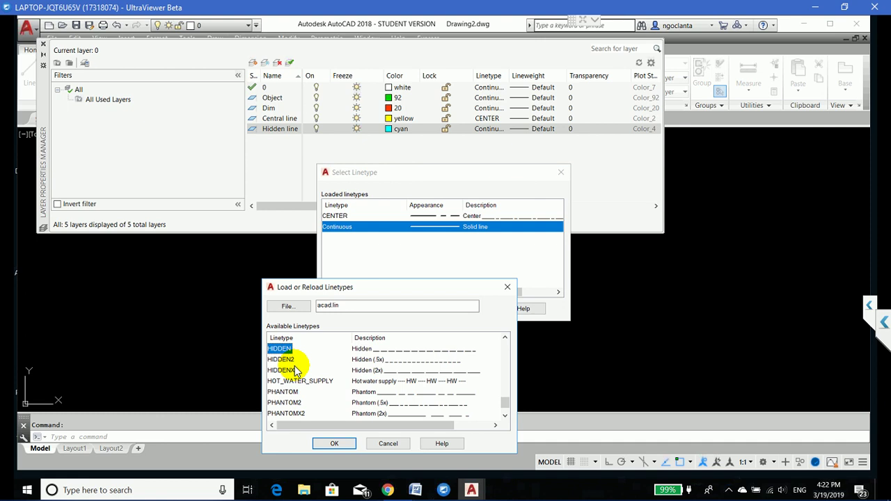
{"action": "key", "text": "Return"}
{"action": "key", "text": "Down"}
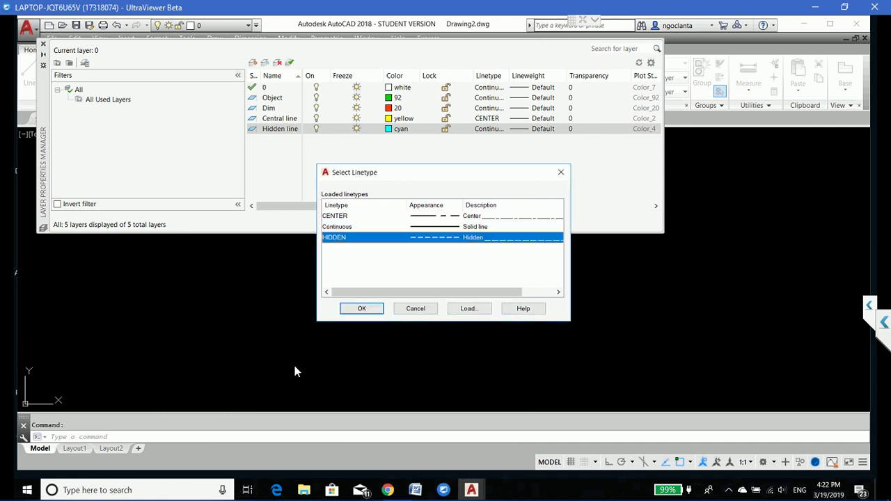
{"action": "key", "text": "Return"}
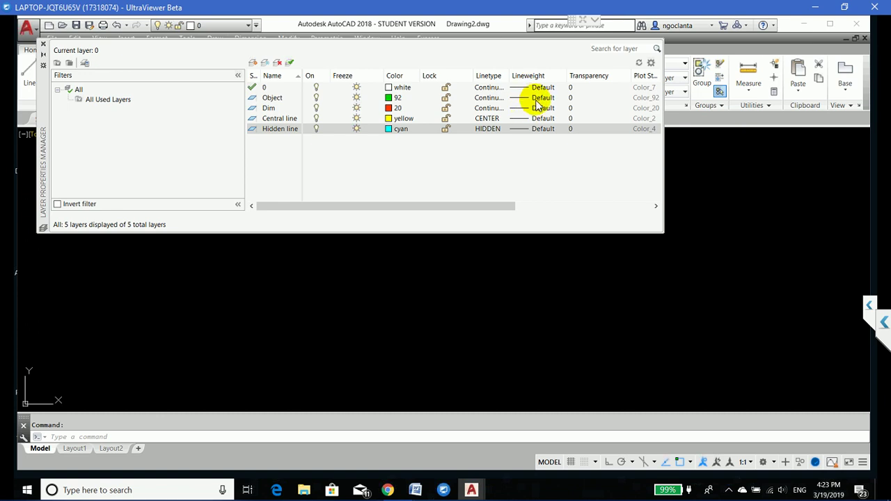
Give the Object layer a 0.50 mm lineweight.
{"action": "left_click", "coordinate": [539, 99]}
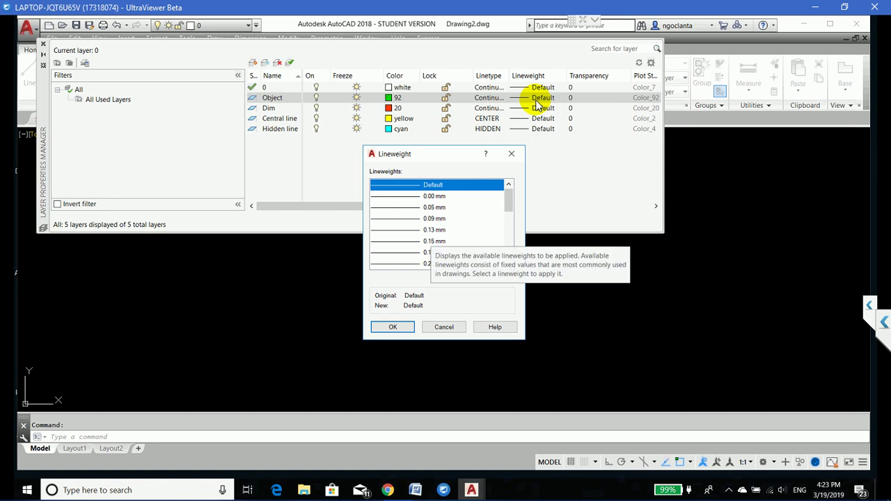
{"action": "left_click_drag", "start_coordinate": [508, 200], "coordinate": [508, 207]}
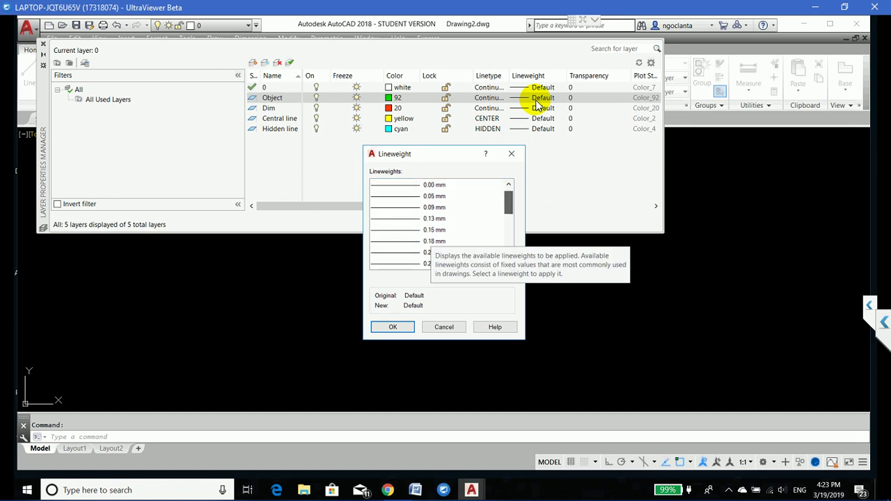
{"action": "scroll", "coordinate": [439, 223], "scroll_direction": "up", "scroll_amount": 1}
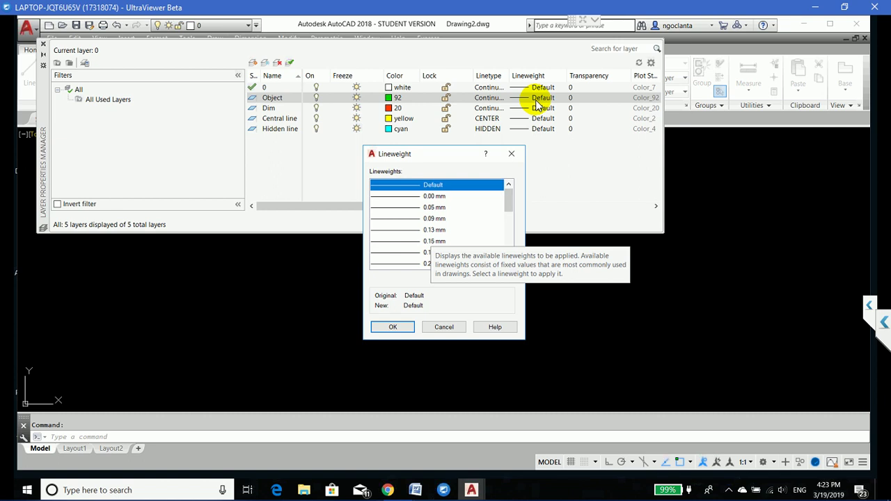
{"action": "left_click", "coordinate": [434, 263]}
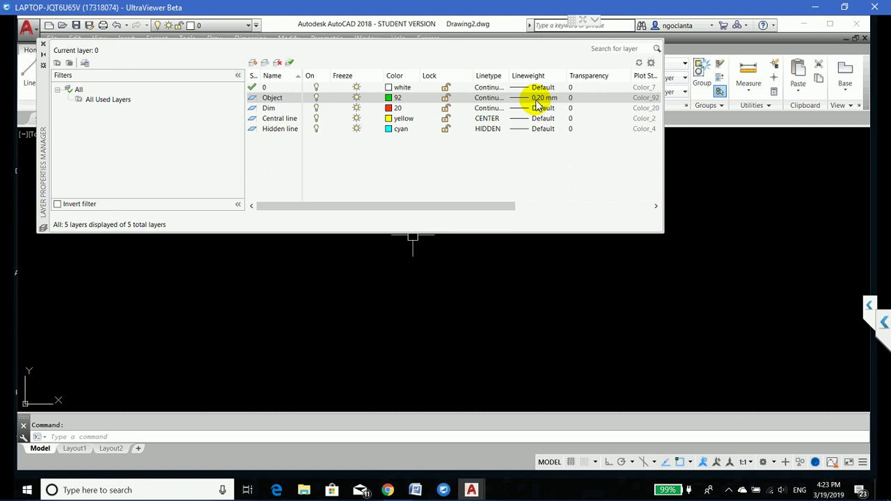
{"action": "left_click", "coordinate": [537, 101]}
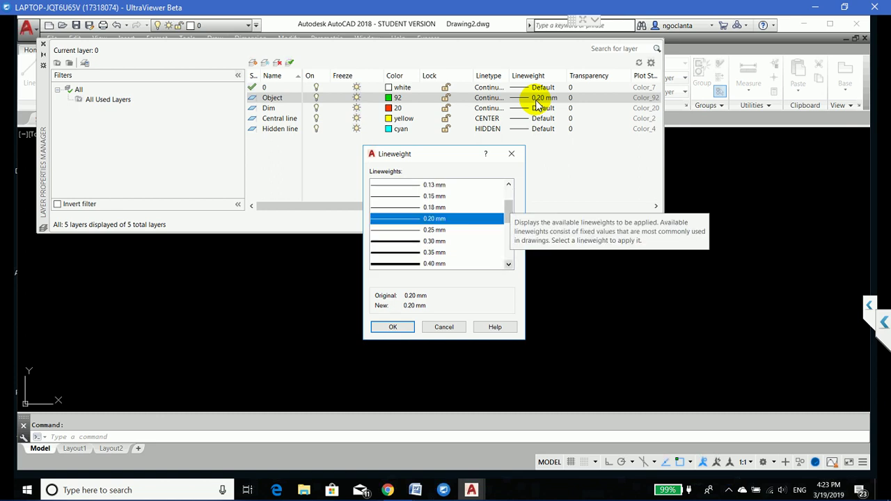
{"action": "key", "text": "Down"}
{"action": "key", "text": "Down"}
{"action": "key", "text": "Down"}
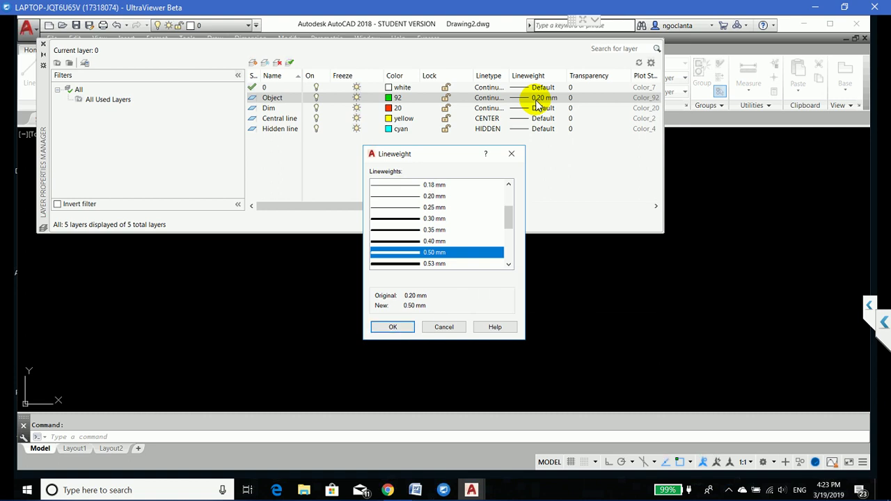
{"action": "left_click", "coordinate": [392, 326]}
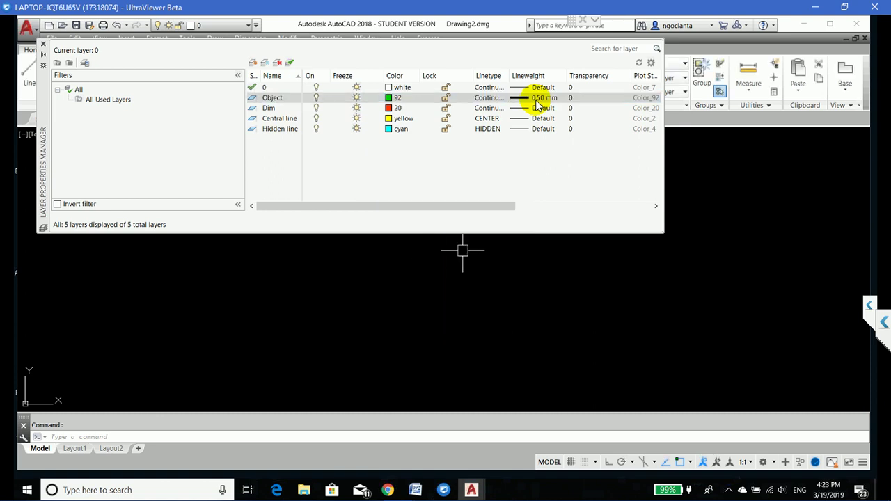
{"action": "left_click", "coordinate": [537, 104]}
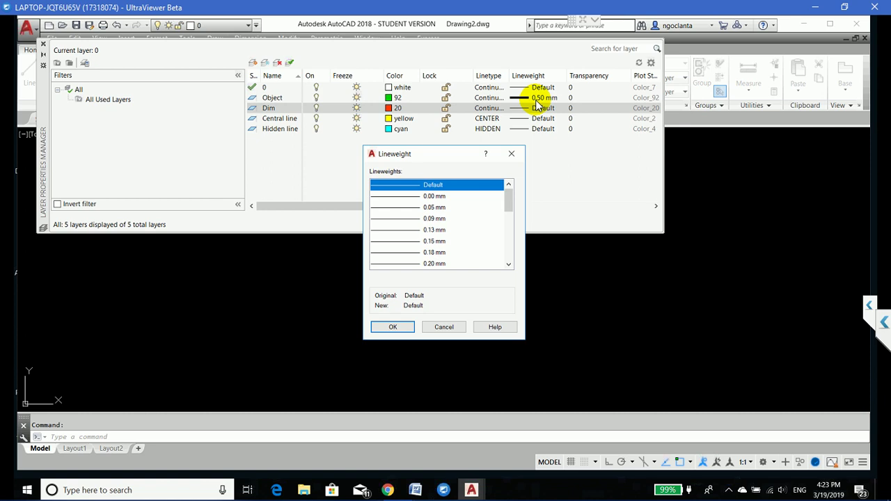
Give Dim a thin lineweight and set Central line to 0.13 mm.
{"action": "key", "text": "Down"}
{"action": "key", "text": "Down"}
{"action": "key", "text": "Down"}
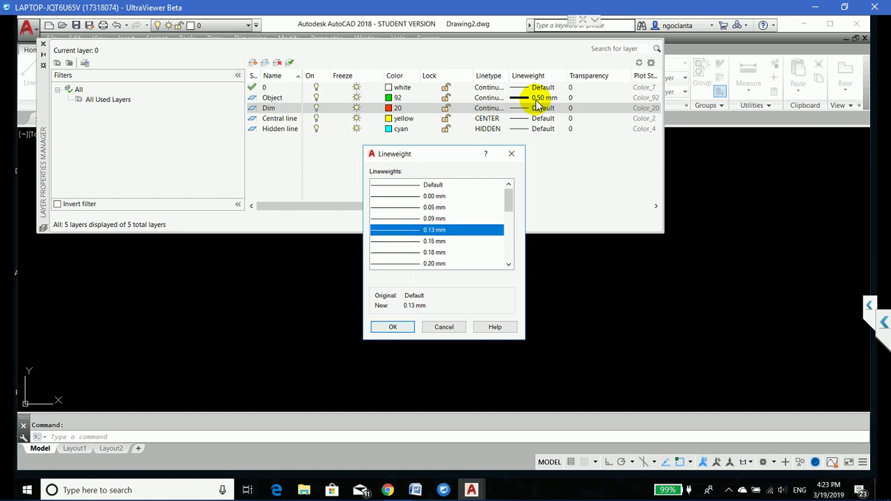
{"action": "key", "text": "Return"}
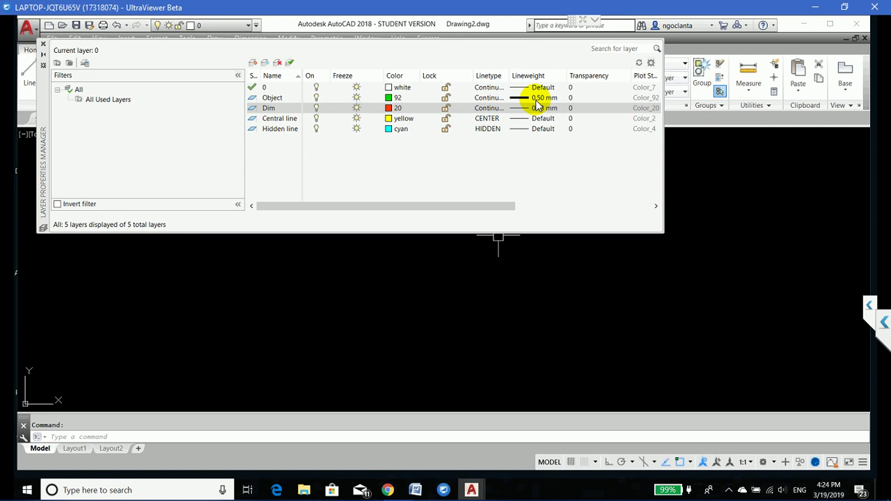
{"action": "left_click", "coordinate": [543, 119]}
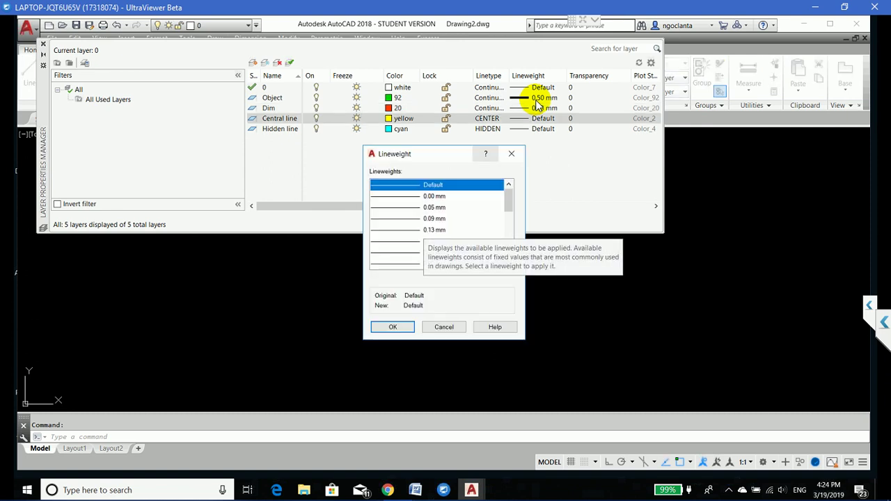
{"action": "left_click", "coordinate": [434, 218]}
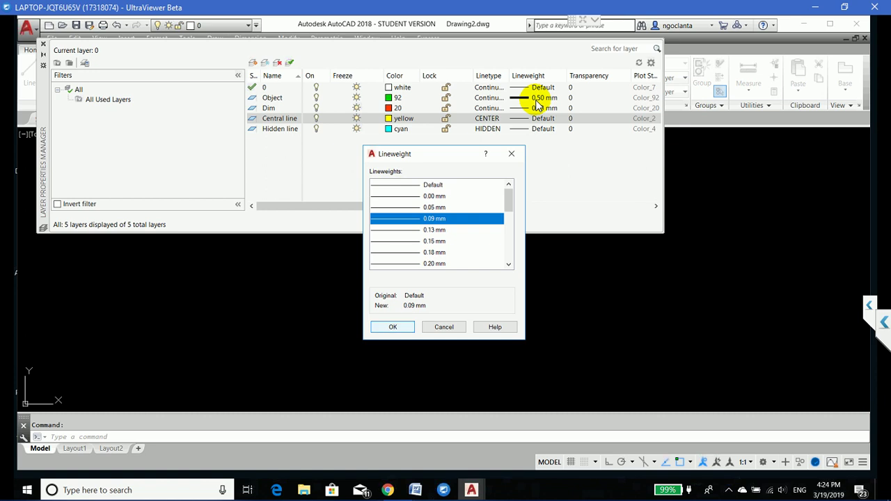
{"action": "key", "text": "Down"}
{"action": "key", "text": "Return"}
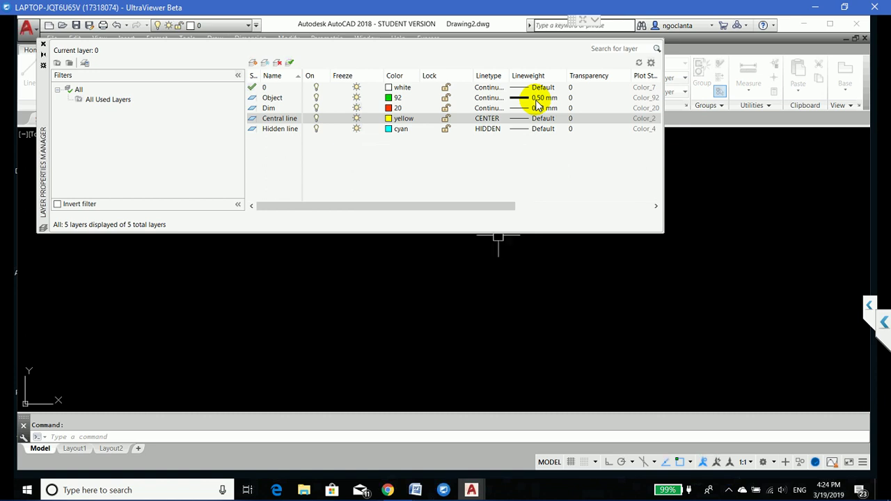
Set Hidden line to 0.18 mm, then close the layer manager after rechecking lineweights.
{"action": "key", "text": "Down"}
{"action": "key", "text": "Return"}
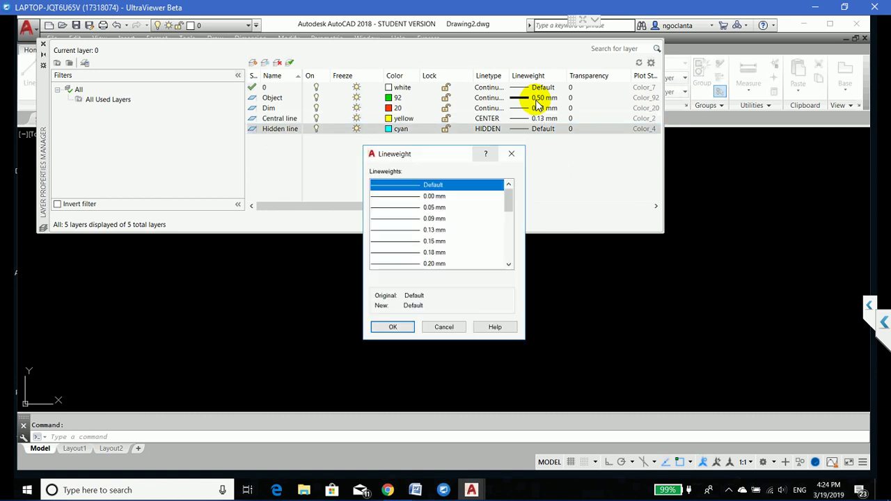
{"action": "key", "text": "Down"}
{"action": "key", "text": "Down"}
{"action": "key", "text": "Down"}
{"action": "key", "text": "Return"}
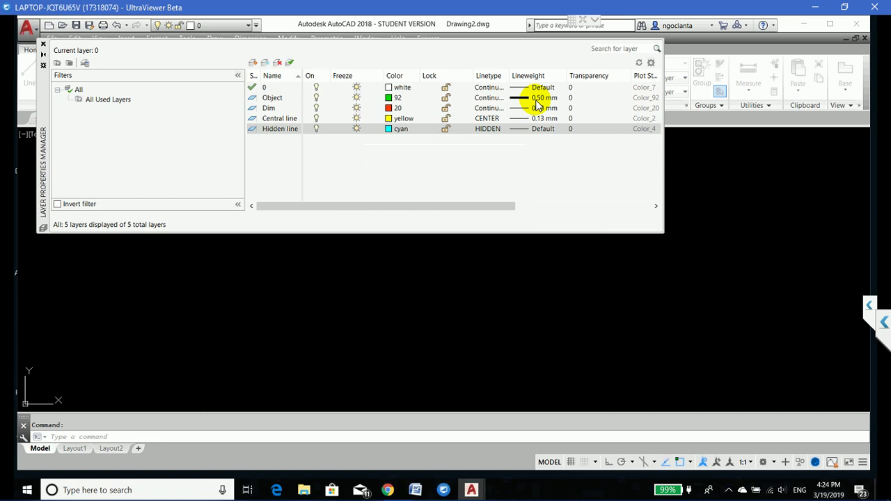
{"action": "key", "text": "Up"}
{"action": "key", "text": "Return"}
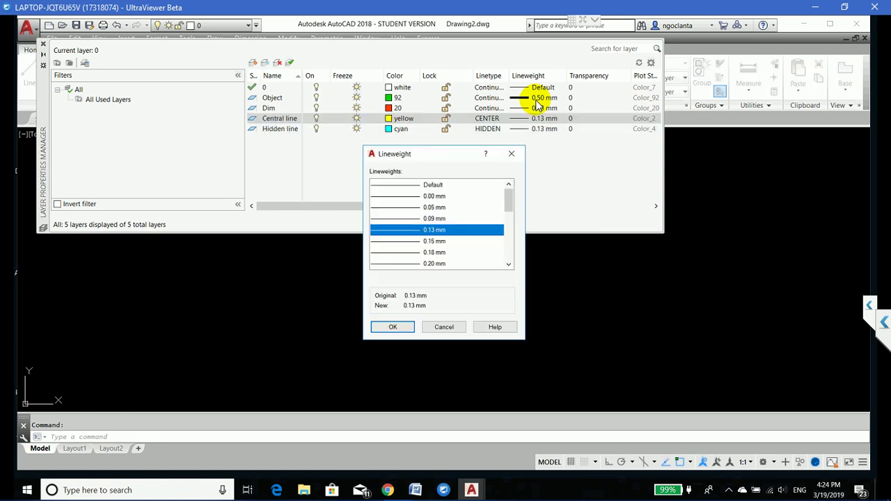
{"action": "key", "text": "Return"}
{"action": "key", "text": "Down"}
{"action": "key", "text": "Return"}
{"action": "key", "text": "Down"}
{"action": "key", "text": "Down"}
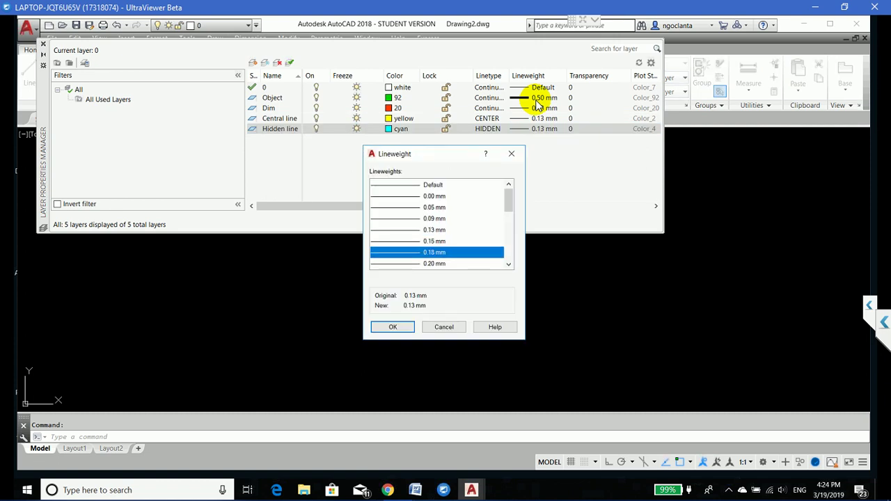
{"action": "key", "text": "Return"}
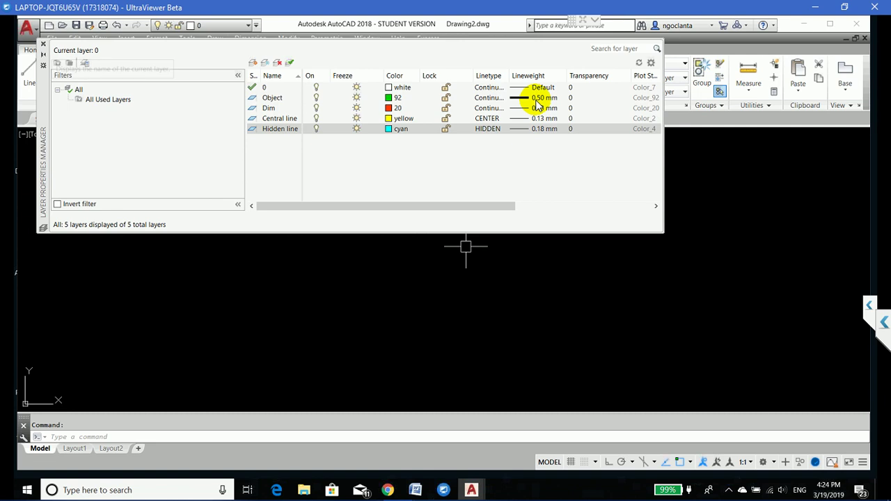
{"action": "key", "text": "Escape"}
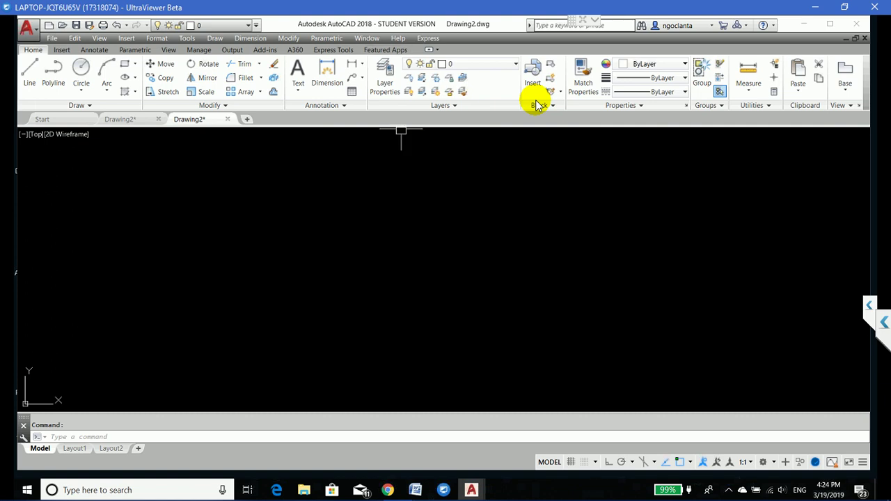
{"action": "left_click", "coordinate": [385, 78]}
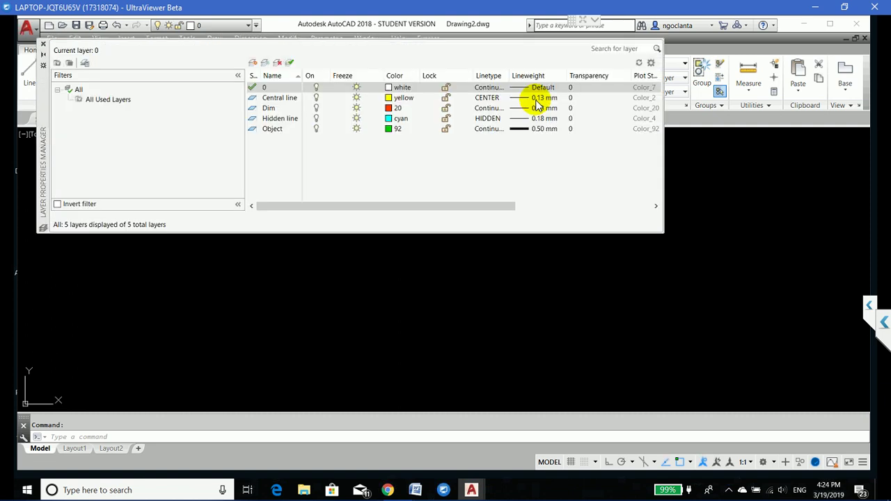
{"action": "left_click", "coordinate": [42, 44]}
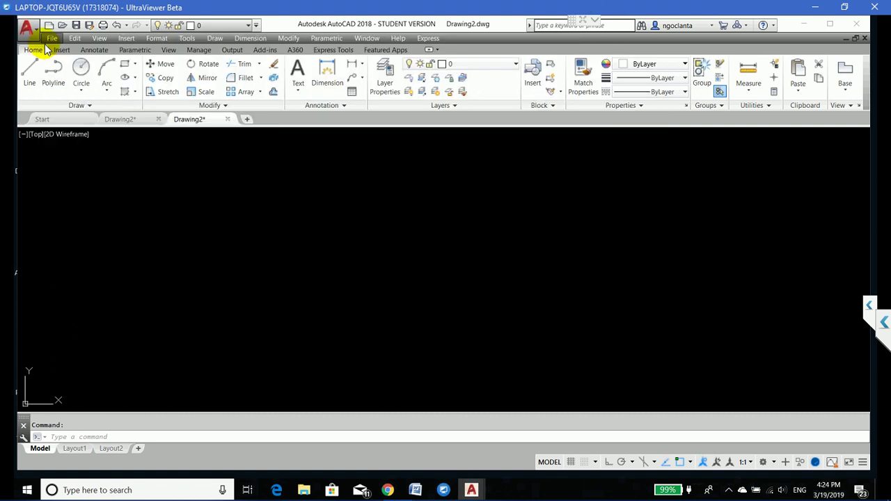
Choose Object from the Layers panel dropdown as the current layer.
{"action": "left_click", "coordinate": [479, 63]}
{"action": "key", "text": "Down"}
{"action": "key", "text": "Down"}
{"action": "key", "text": "Down"}
{"action": "key", "text": "Down"}
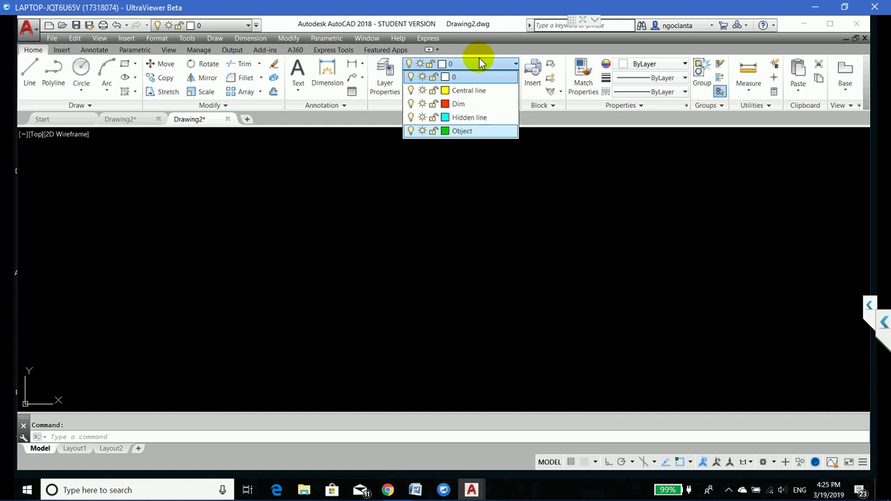
{"action": "key", "text": "Return"}
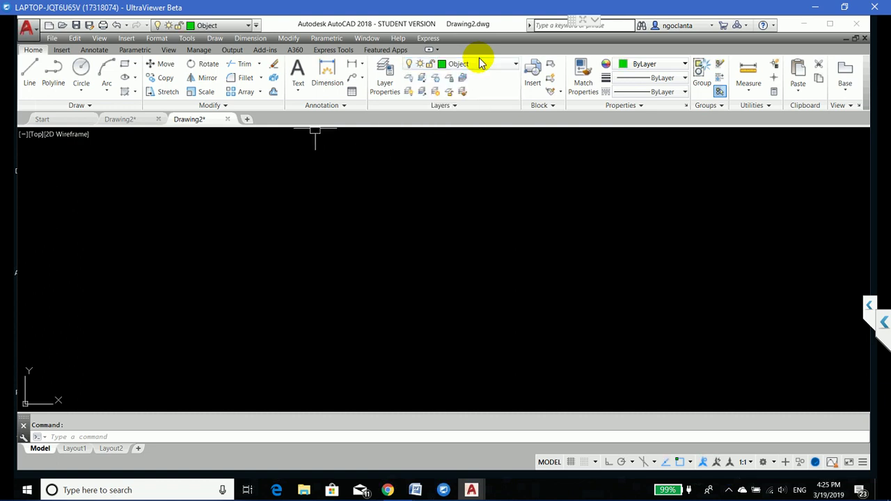
{"action": "key", "text": "Escape"}
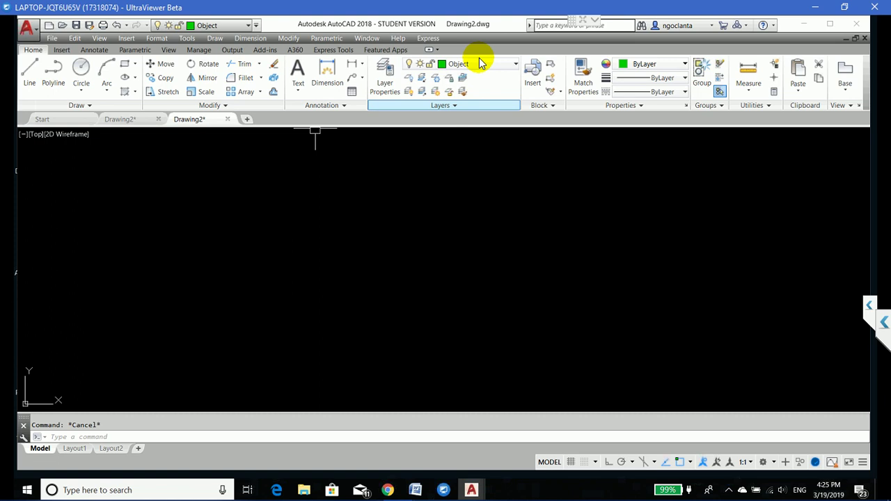
{"action": "left_click", "coordinate": [479, 64]}
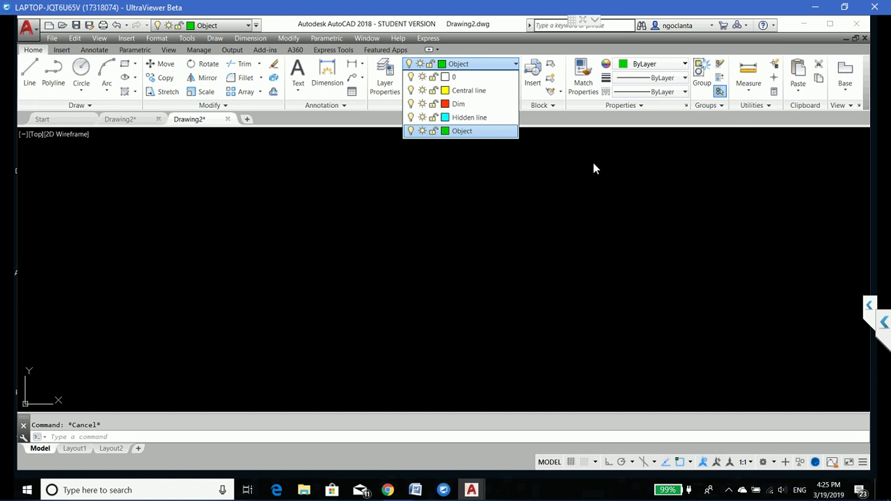
{"action": "left_click", "coordinate": [462, 131]}
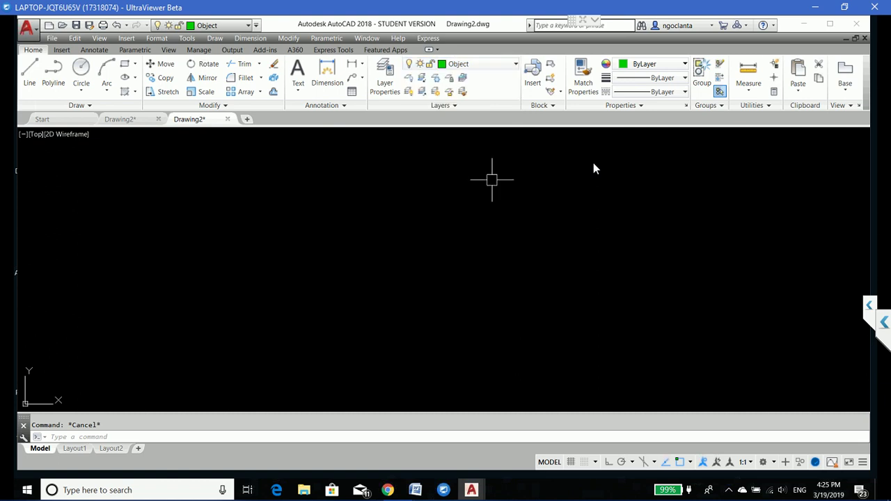
Open the Standard text style (Arial) with ST and select its 0.0000 height for replacement.
{"action": "type", "text": "s"}
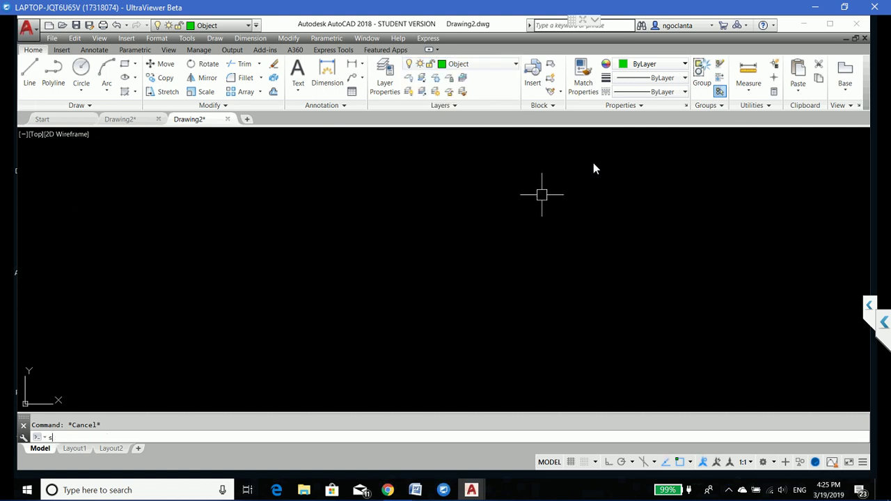
{"action": "type", "text": "t"}
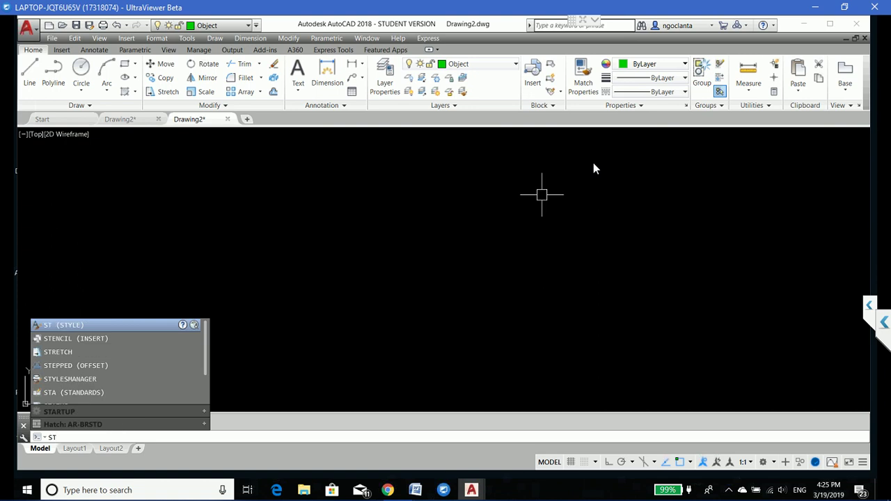
{"action": "key", "text": "Return"}
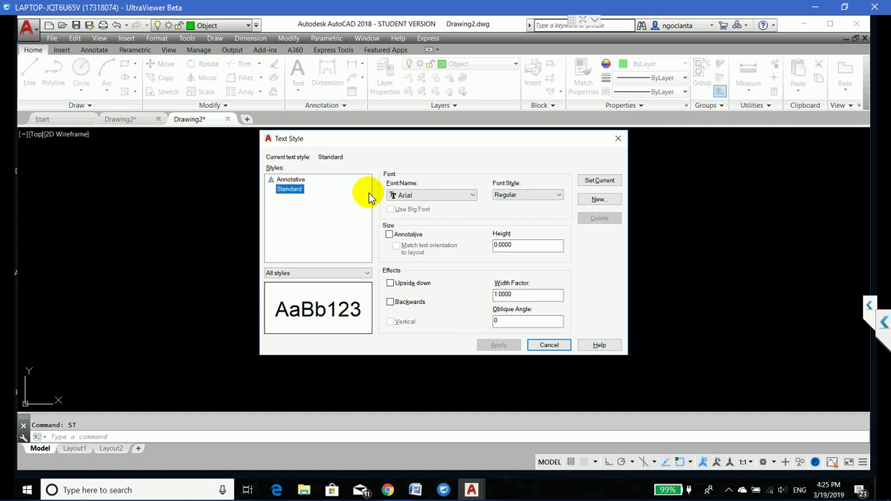
{"action": "left_click", "coordinate": [421, 196]}
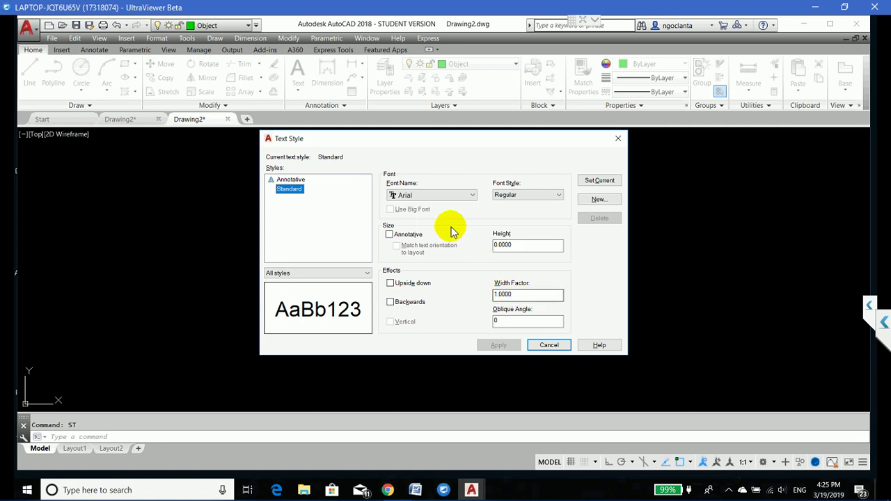
{"action": "left_click", "coordinate": [522, 249]}
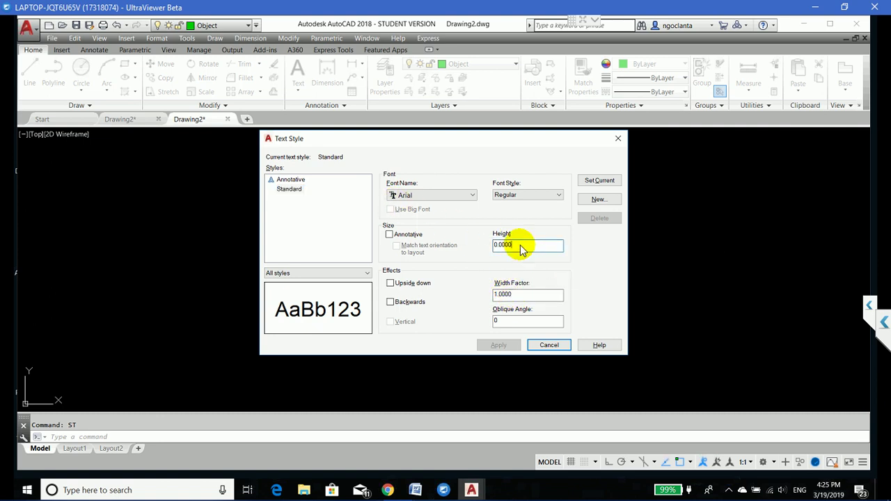
{"action": "key", "text": "shift+Left"}
{"action": "key", "text": "shift+Left"}
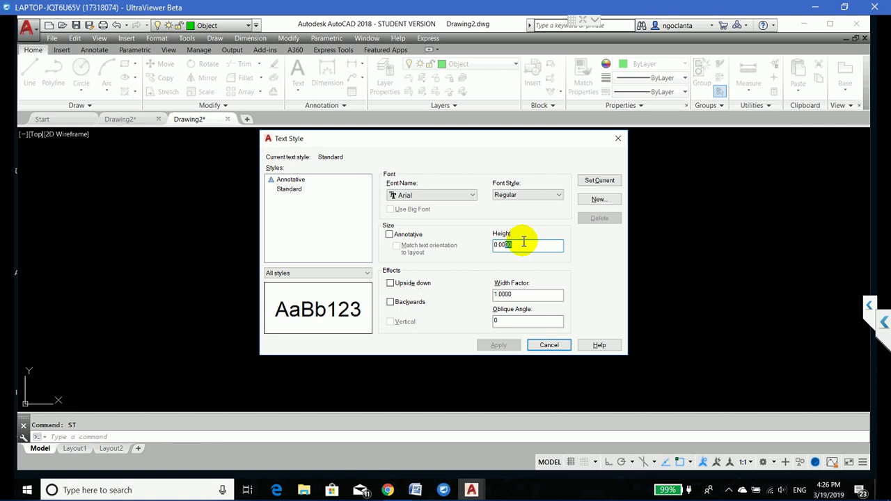
{"action": "left_click", "coordinate": [525, 244]}
{"action": "left_click_drag", "start_coordinate": [522, 244], "coordinate": [483, 247]}
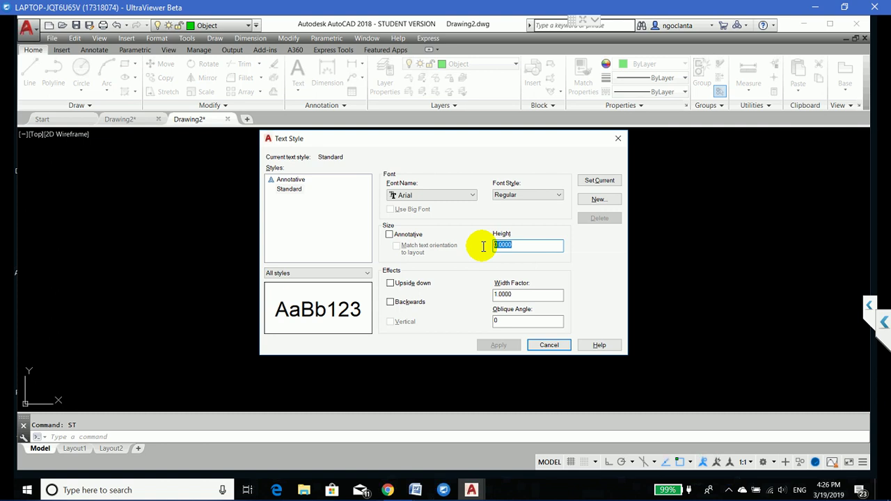
Give the Standard text style height 15 and width factor 0.8, apply, and close it.
{"action": "type", "text": "15"}
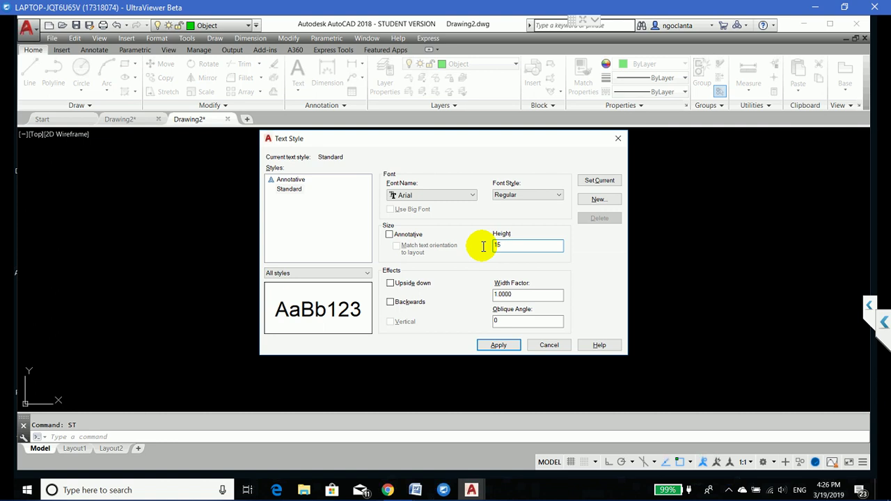
{"action": "left_click", "coordinate": [519, 294]}
{"action": "left_click_drag", "start_coordinate": [521, 295], "coordinate": [444, 290]}
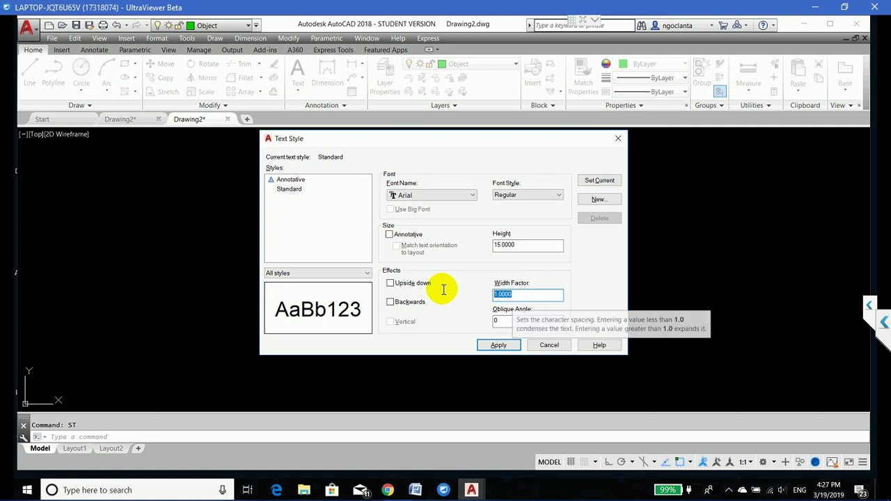
{"action": "type", "text": "0.8"}
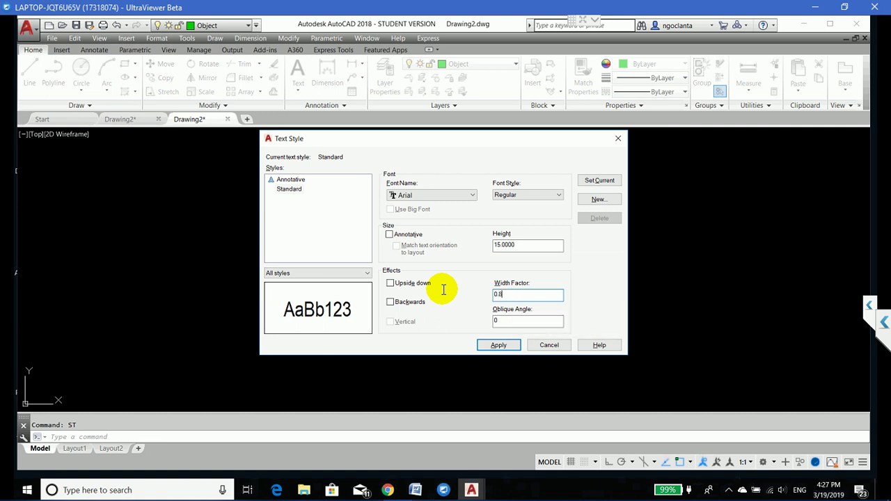
{"action": "key", "text": "Tab"}
{"action": "key", "text": "Tab"}
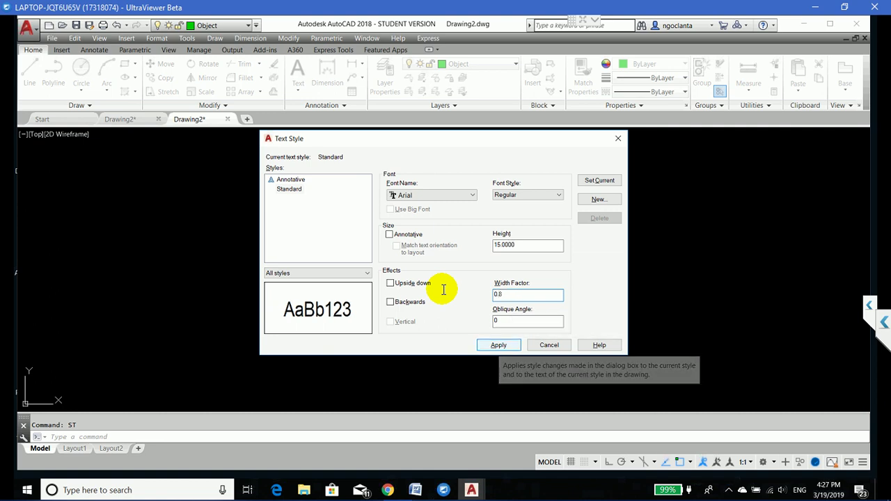
{"action": "key", "text": "Return"}
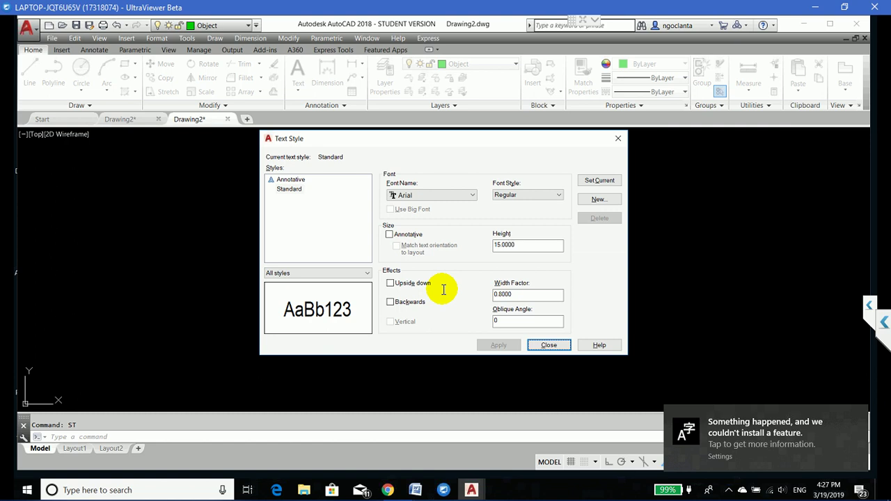
{"action": "key", "text": "Return"}
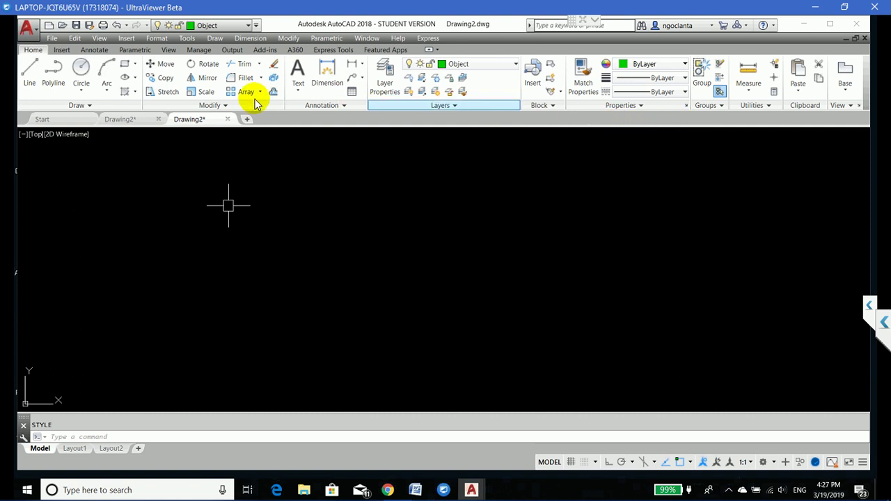
{"action": "left_click", "coordinate": [351, 93]}
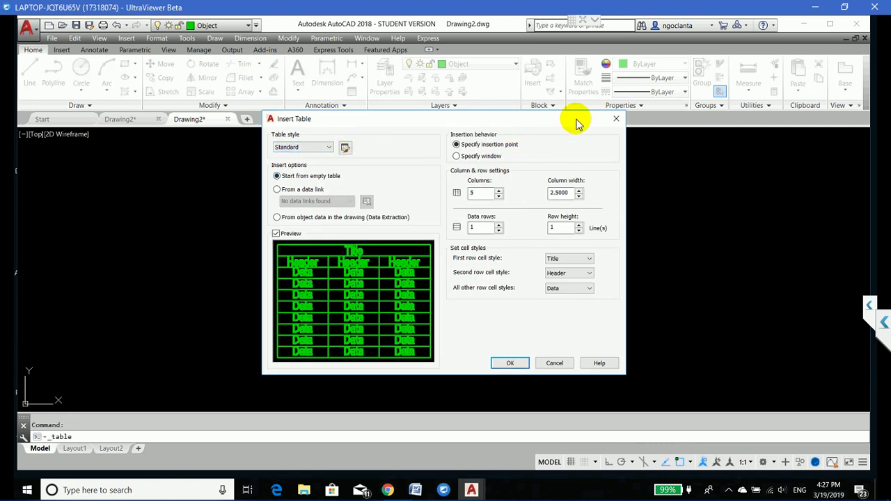
{"action": "left_click", "coordinate": [615, 119]}
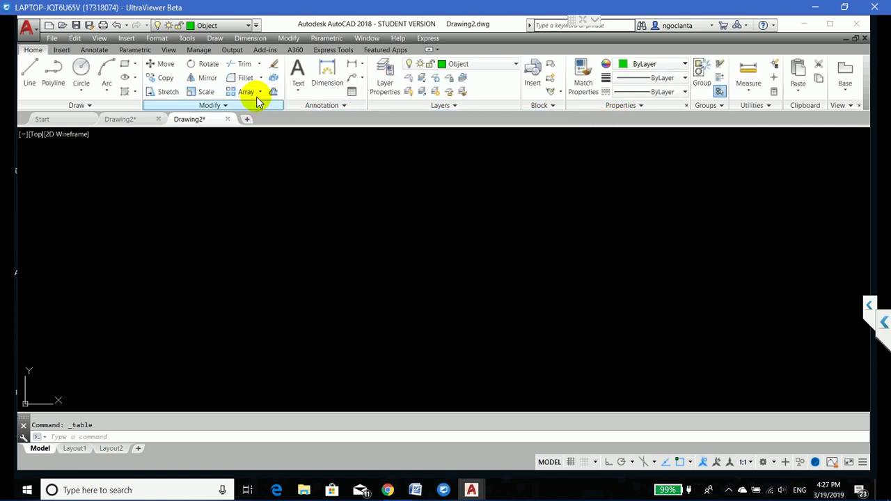
{"action": "left_click", "coordinate": [299, 90]}
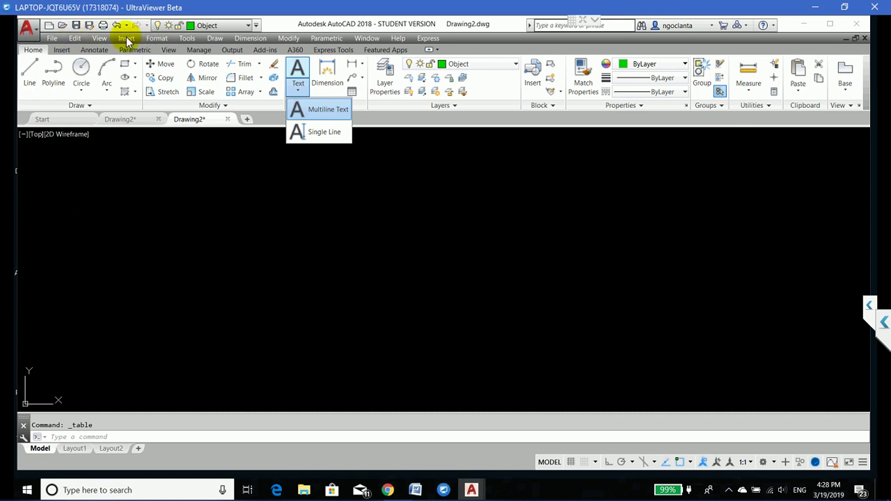
{"action": "left_click", "coordinate": [385, 177]}
{"action": "type", "text": "st"}
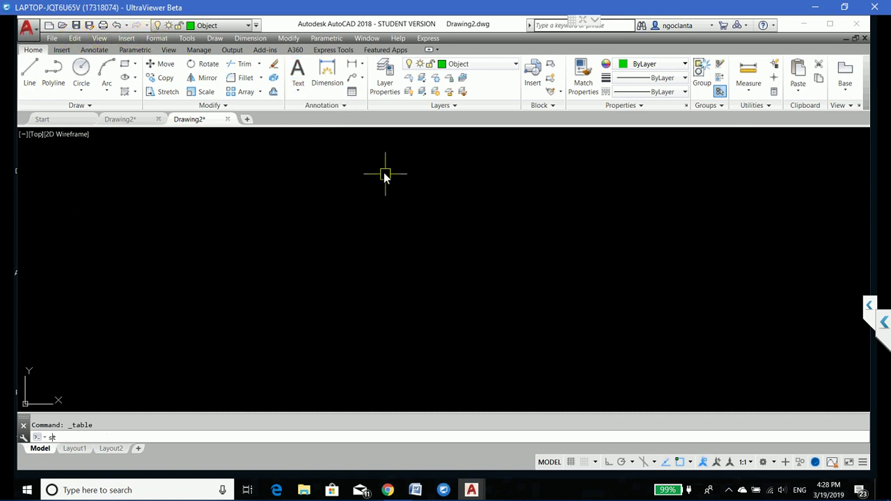
{"action": "key", "text": "Return"}
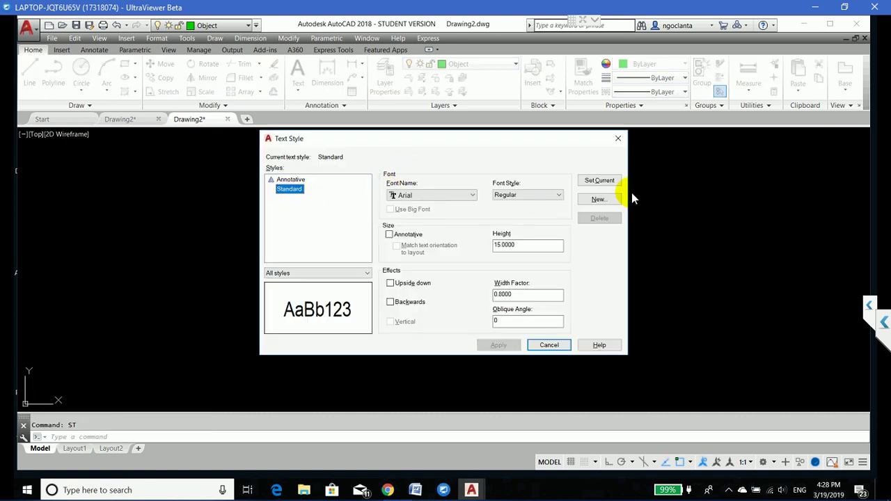
{"action": "left_click", "coordinate": [603, 181]}
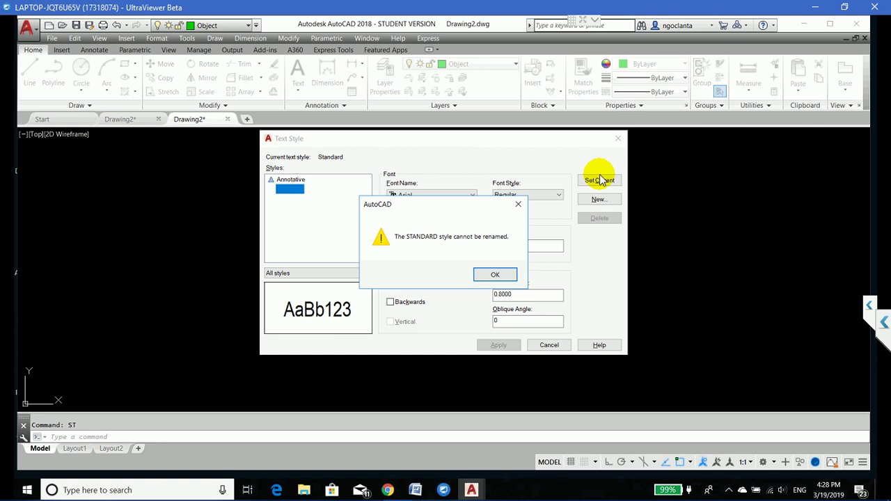
{"action": "key", "text": "Return"}
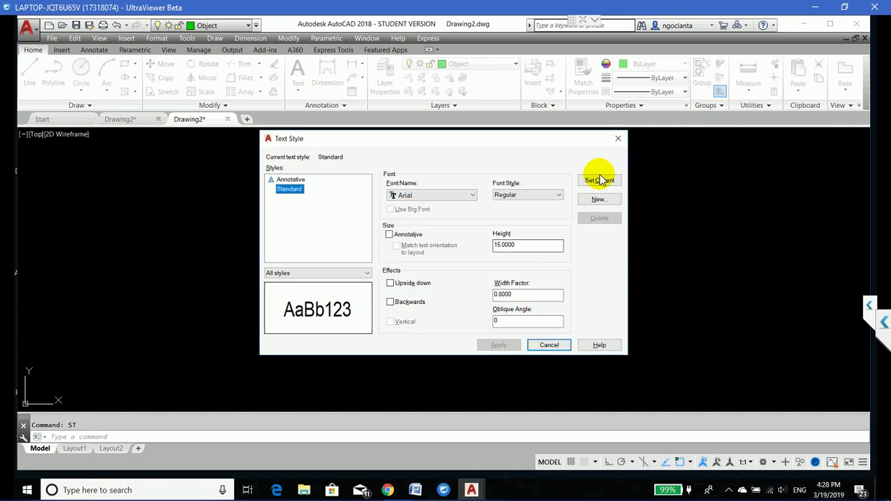
{"action": "left_click", "coordinate": [601, 179]}
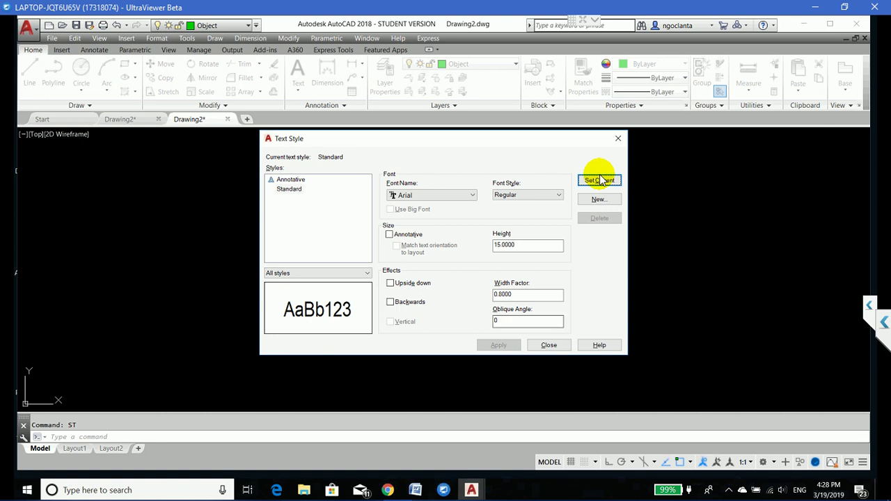
{"action": "key", "text": "Escape"}
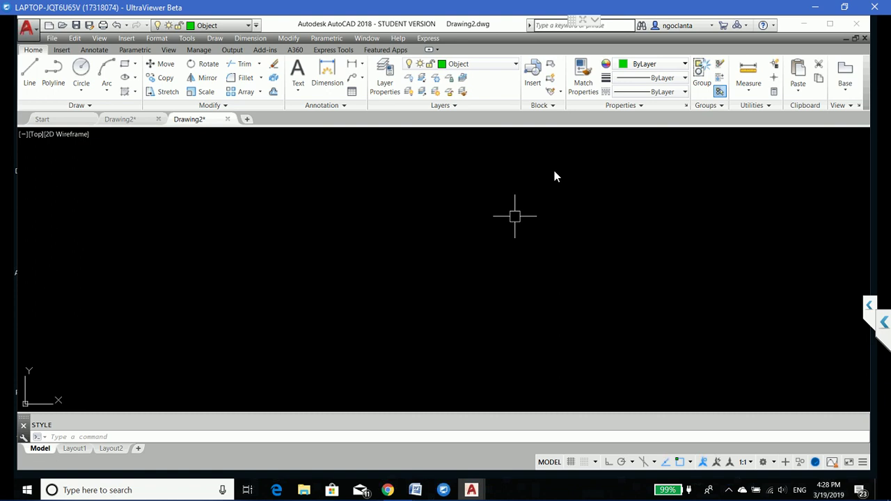
Create a new dimension style named 'Lan 1 Standard' based on Standard.
{"action": "type", "text": "D"}
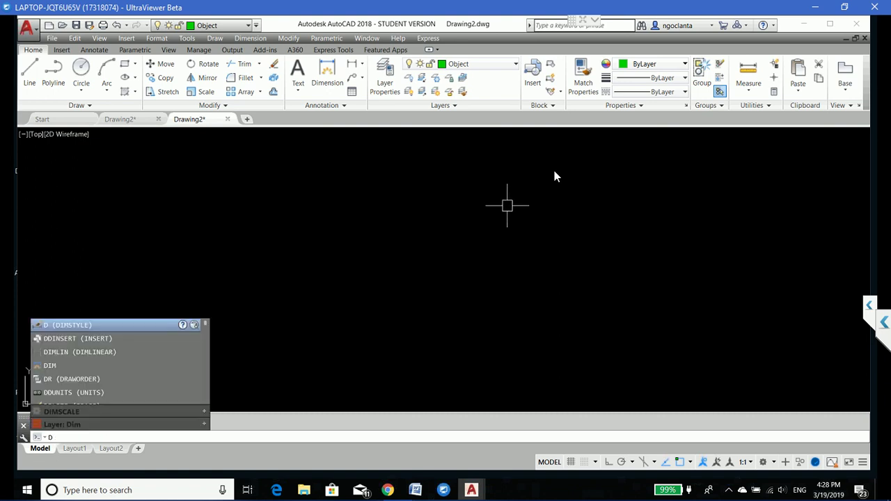
{"action": "key", "text": "Return"}
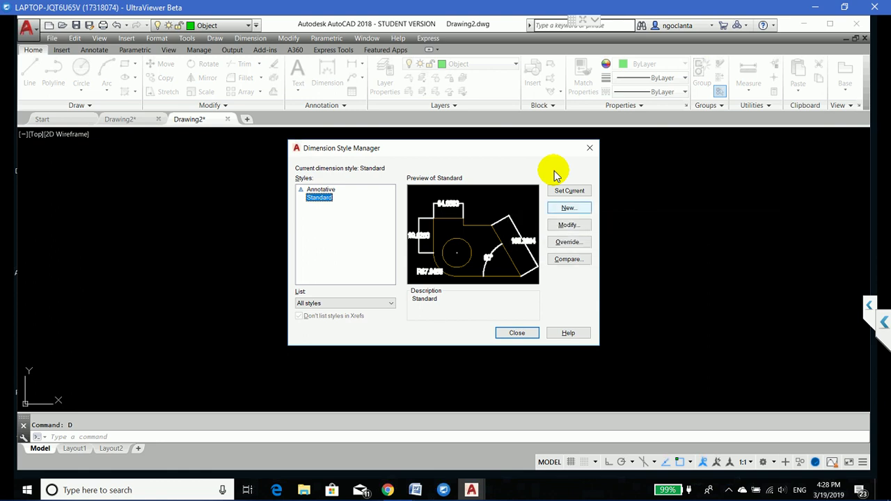
{"action": "key", "text": "Return"}
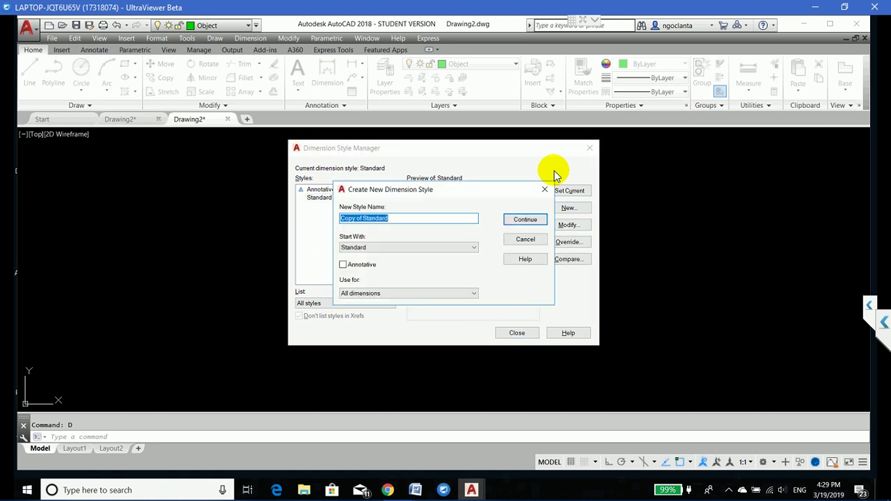
{"action": "key", "text": "Home"}
{"action": "key", "text": "ctrl+shift+Right"}
{"action": "key", "text": "ctrl+shift+Right"}
{"action": "key", "text": "Delete"}
{"action": "type", "text": "Lan"}
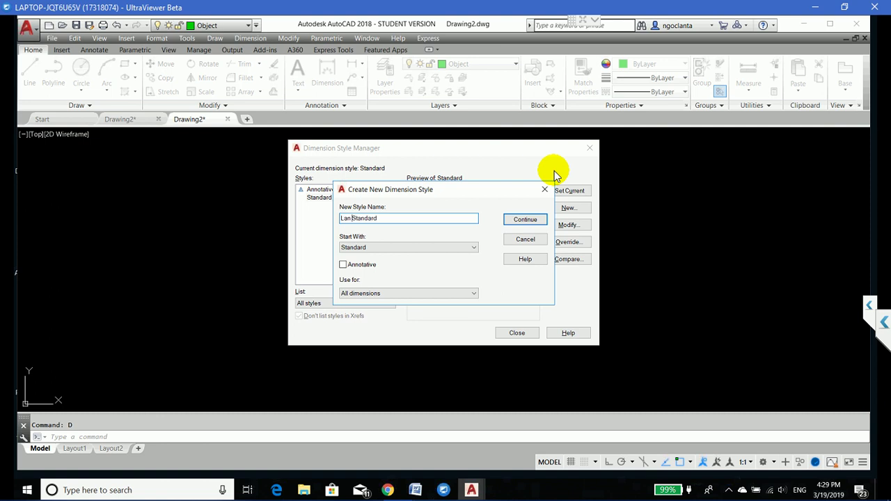
{"action": "type", "text": " 1"}
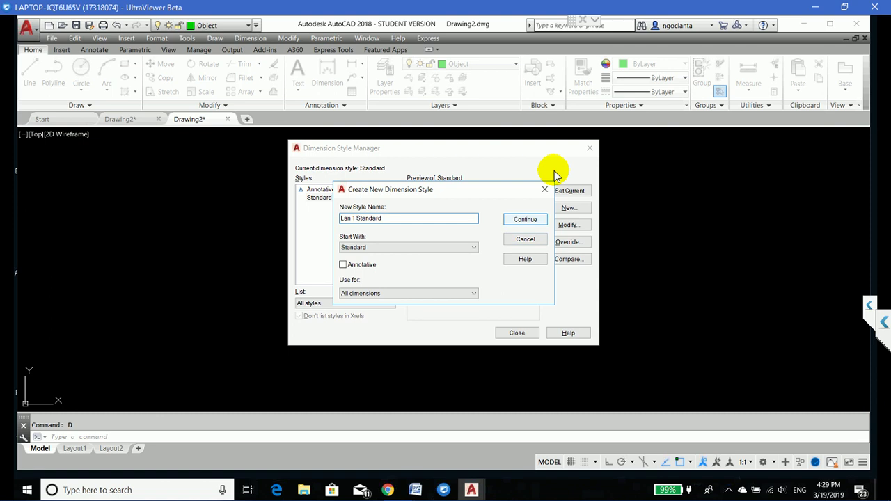
{"action": "key", "text": "Return"}
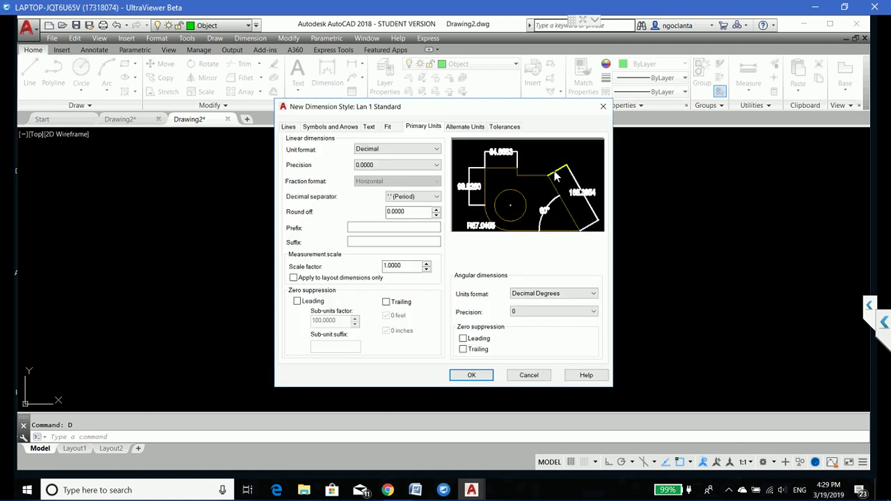
Make the Lan 1 Standard dimension lines and extension lines Red.
{"action": "left_click", "coordinate": [359, 153]}
{"action": "left_click", "coordinate": [288, 131]}
{"action": "left_click", "coordinate": [289, 132]}
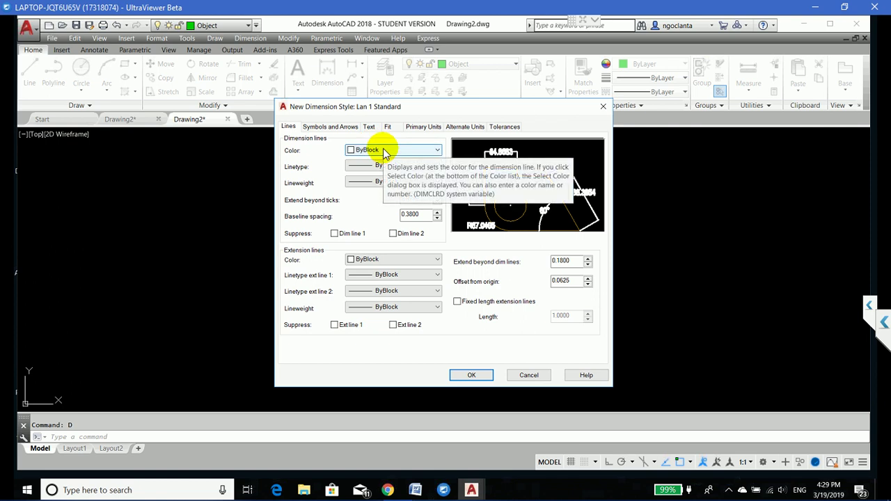
{"action": "left_click", "coordinate": [383, 151]}
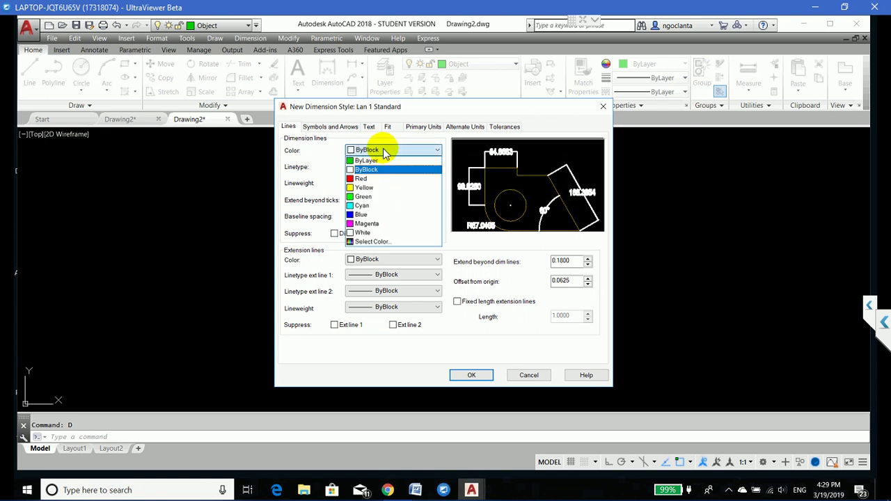
{"action": "left_click", "coordinate": [370, 178]}
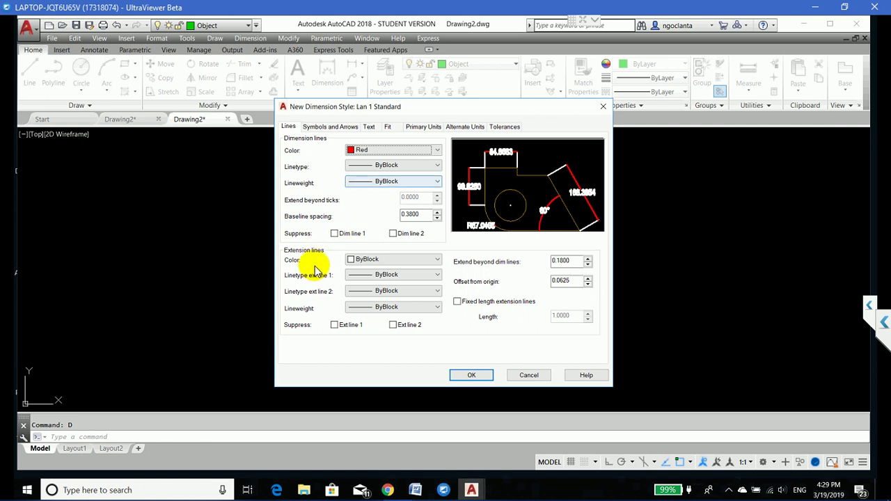
{"action": "left_click", "coordinate": [369, 260]}
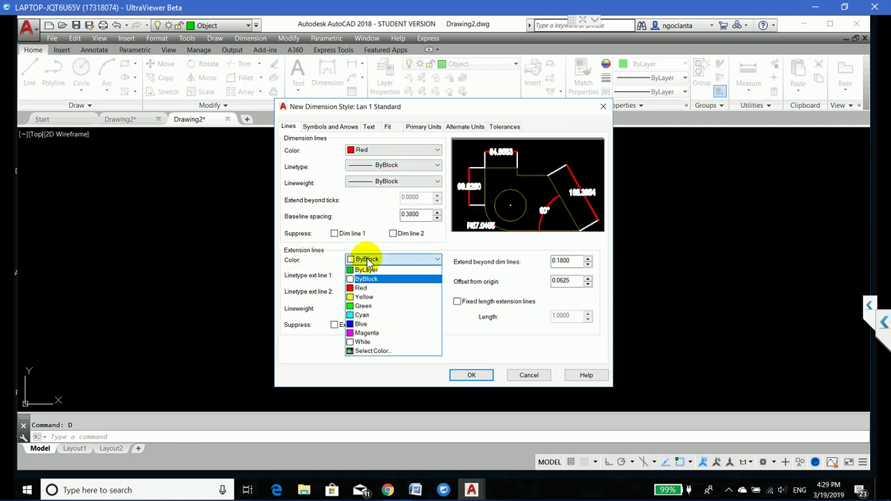
{"action": "key", "text": "Down"}
{"action": "key", "text": "Return"}
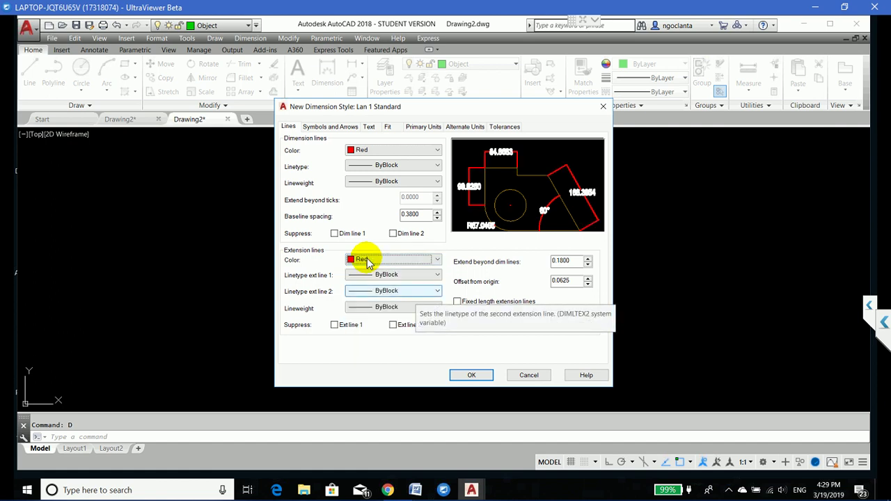
{"action": "left_click", "coordinate": [345, 128]}
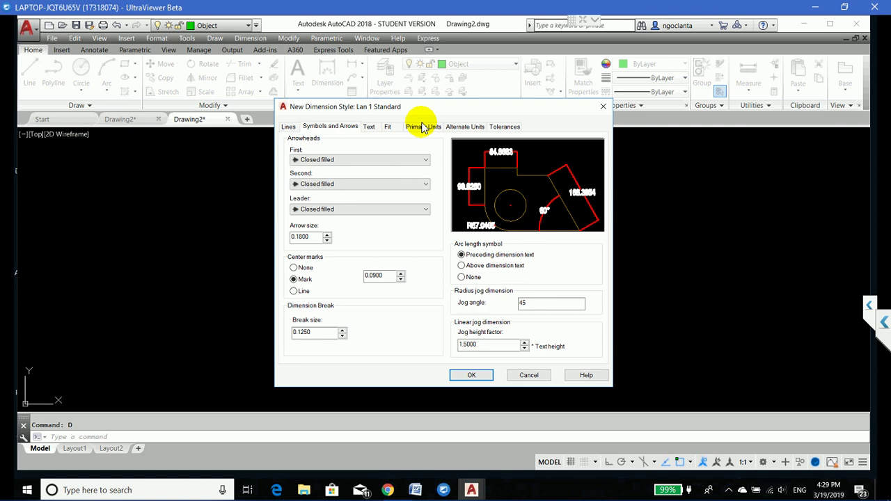
{"action": "key", "text": "ctrl+Tab"}
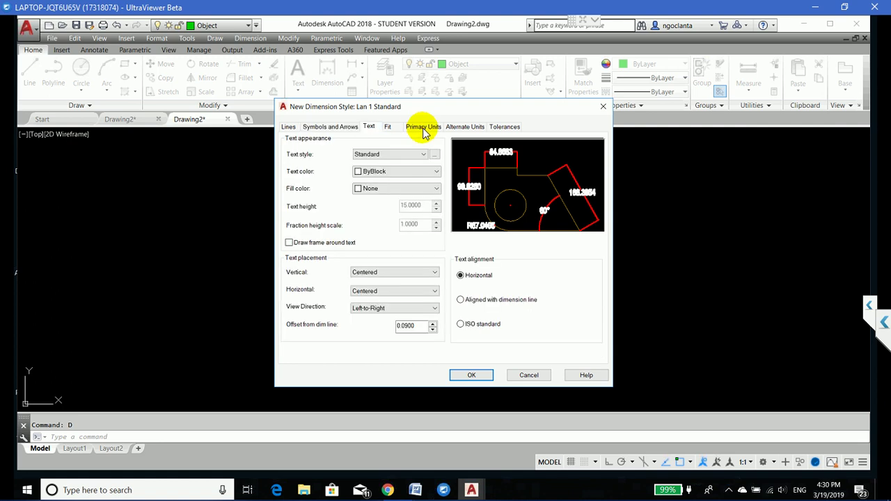
Set the Lan 1 Standard dimension text colour to Yellow.
{"action": "key", "text": "alt+Down"}
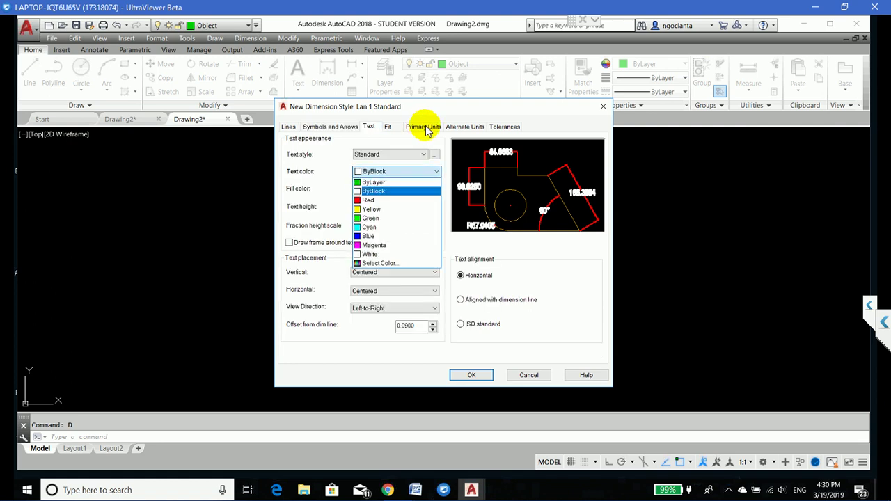
{"action": "key", "text": "Down"}
{"action": "key", "text": "Return"}
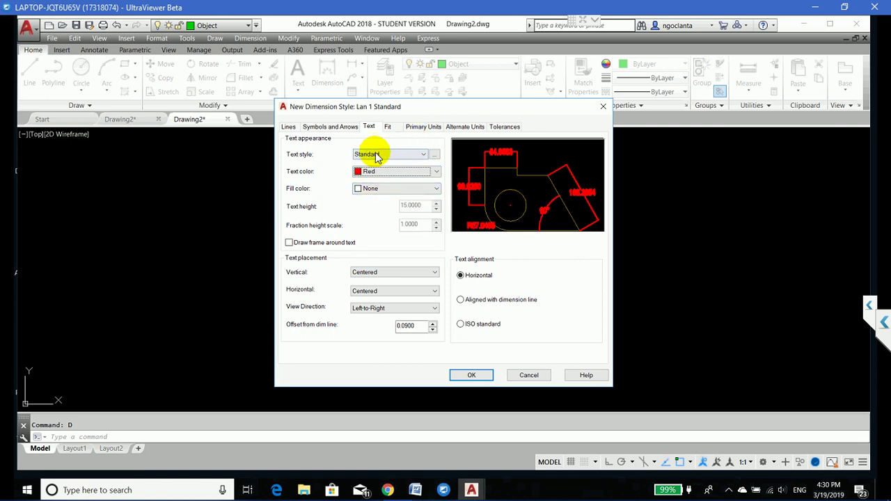
{"action": "left_click", "coordinate": [369, 172]}
{"action": "left_click", "coordinate": [381, 176]}
{"action": "left_click", "coordinate": [381, 176]}
{"action": "left_click", "coordinate": [381, 176]}
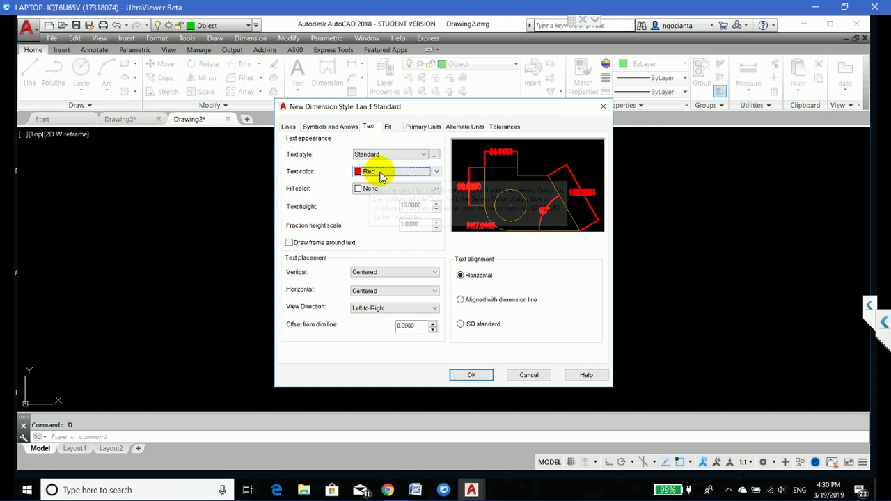
{"action": "left_click", "coordinate": [381, 176]}
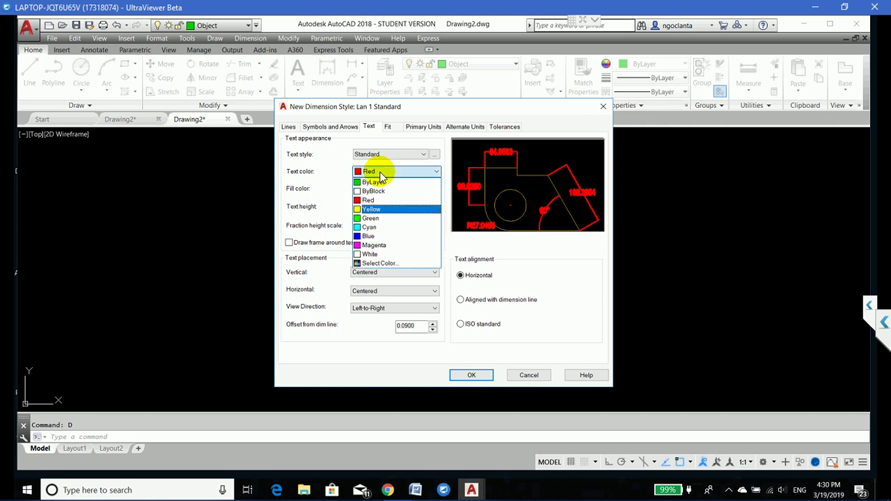
{"action": "left_click", "coordinate": [381, 176]}
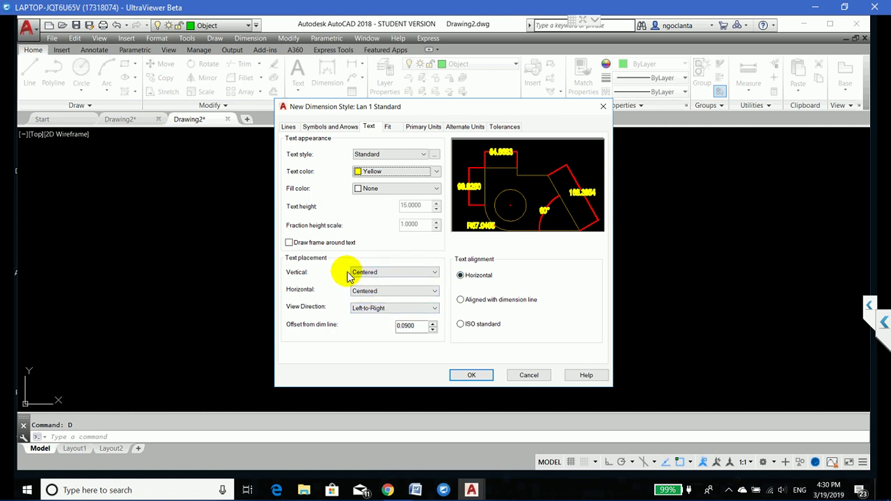
Try aligning dimension text with the dimension line, then keep it Horizontal.
{"action": "key", "text": "ctrl+Tab"}
{"action": "key", "text": "ctrl+Tab"}
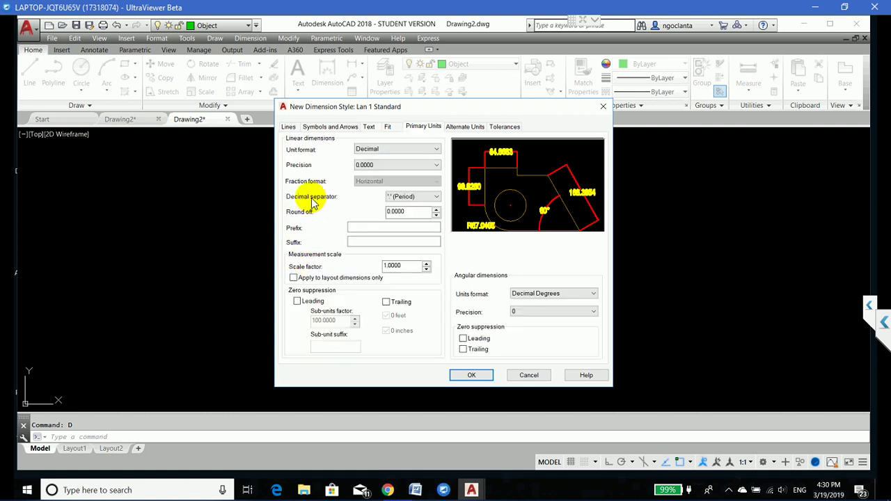
{"action": "left_click", "coordinate": [369, 129]}
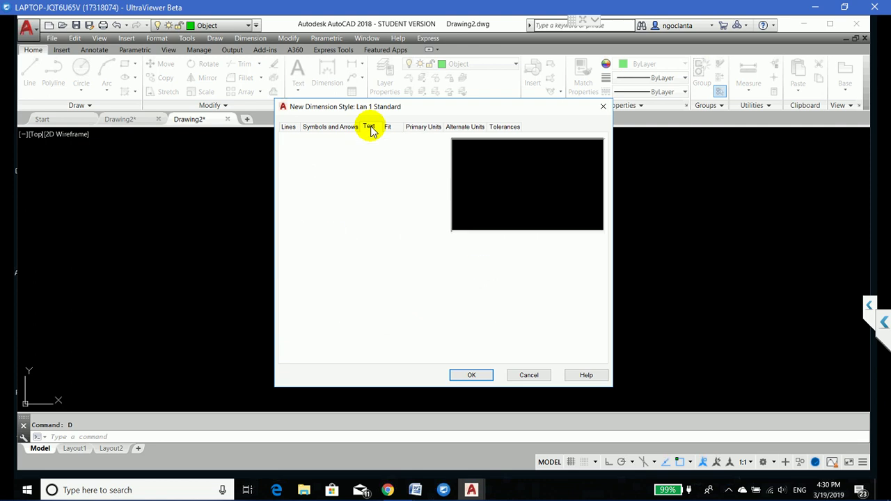
{"action": "key", "text": "Tab"}
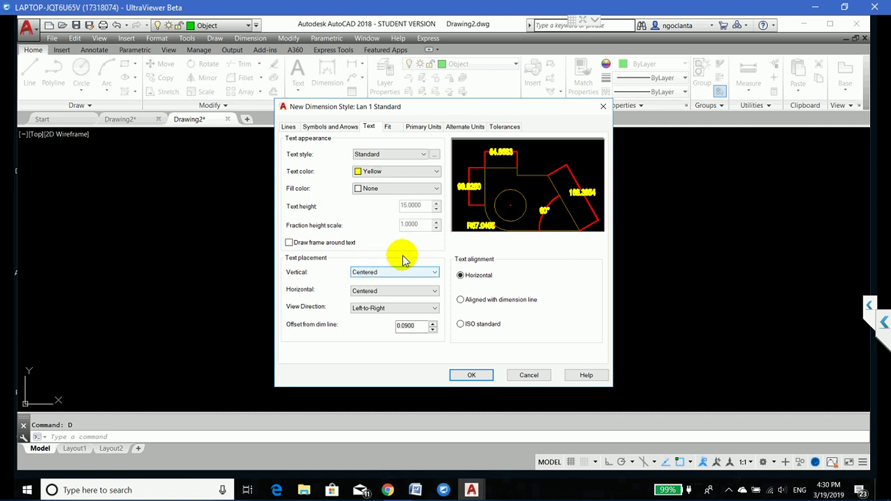
{"action": "left_click", "coordinate": [461, 300]}
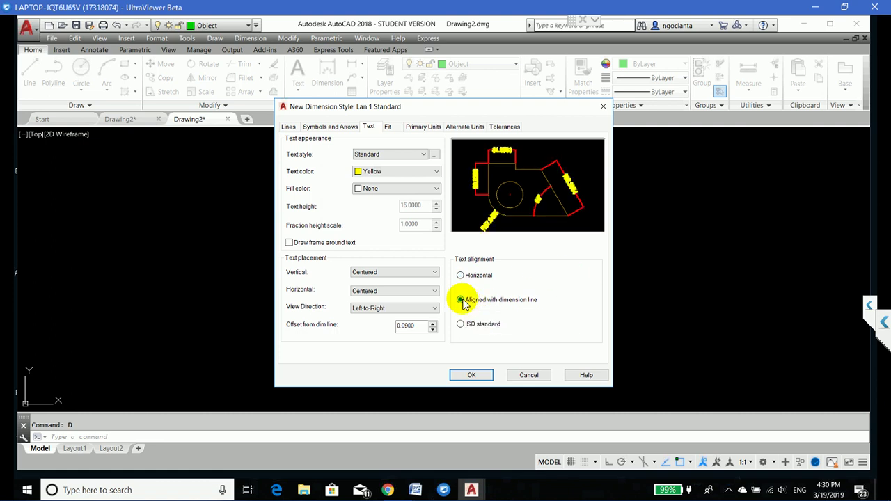
{"action": "left_click", "coordinate": [460, 275]}
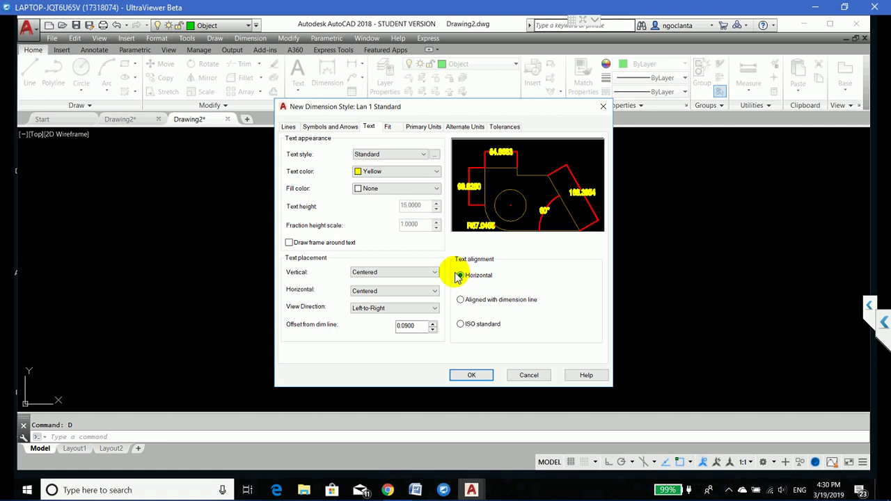
Set Lan 1 Standard linear dimension precision to 0 (whole numbers).
{"action": "left_click", "coordinate": [390, 128]}
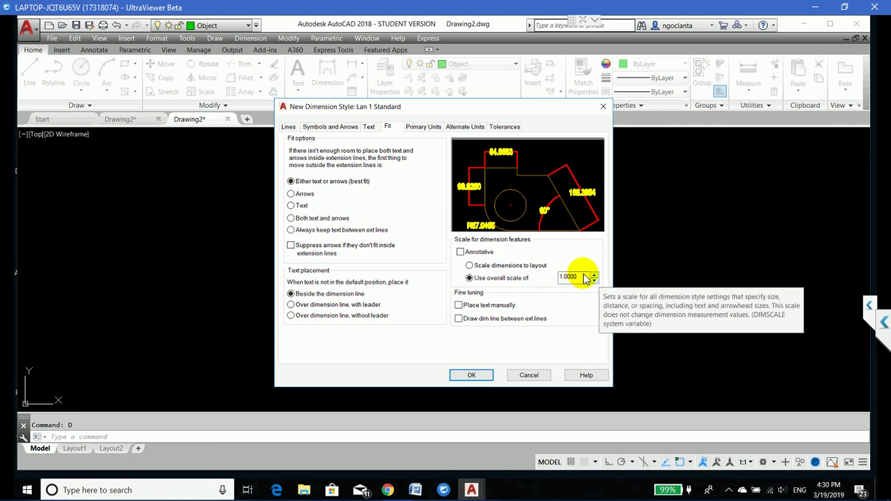
{"action": "left_click", "coordinate": [587, 278]}
{"action": "double_click", "coordinate": [586, 278]}
{"action": "type", "text": "5"}
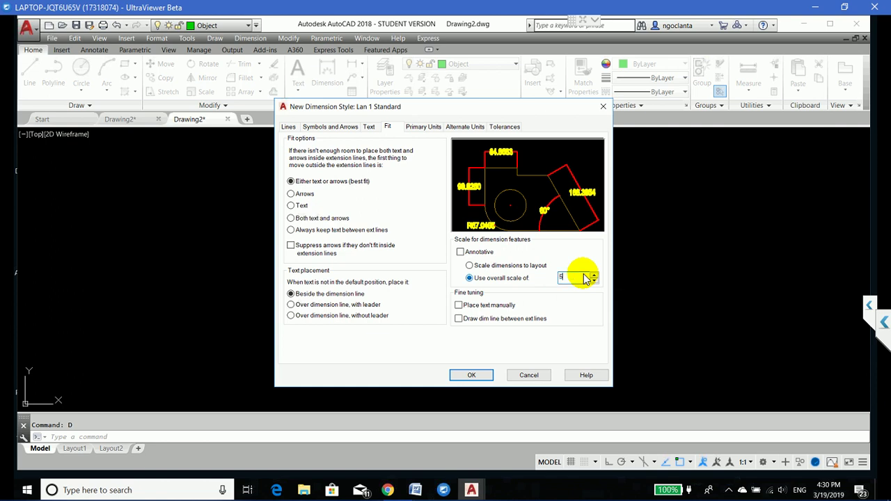
{"action": "left_click", "coordinate": [424, 127]}
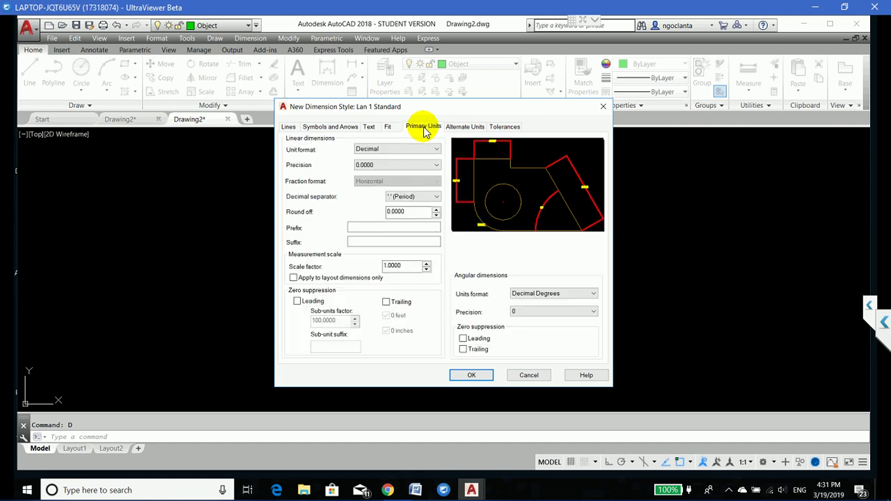
{"action": "left_click", "coordinate": [430, 168]}
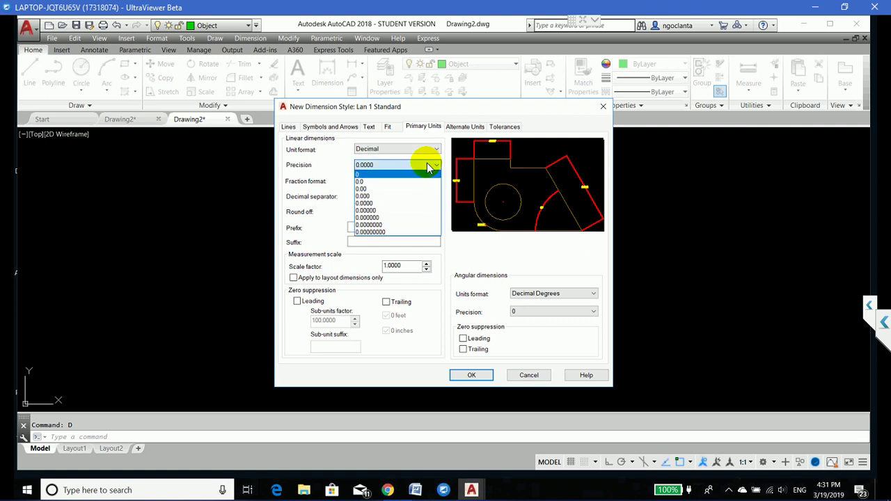
{"action": "left_click", "coordinate": [430, 167]}
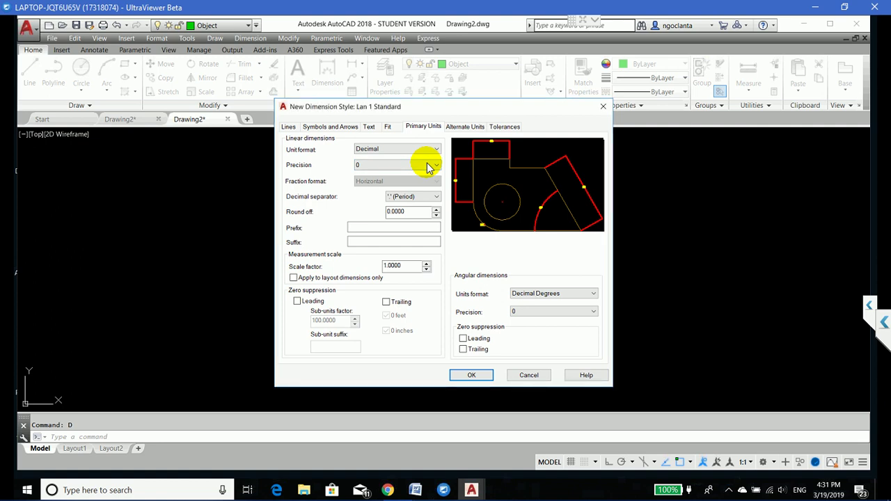
{"action": "left_click", "coordinate": [430, 167]}
{"action": "left_click", "coordinate": [397, 175]}
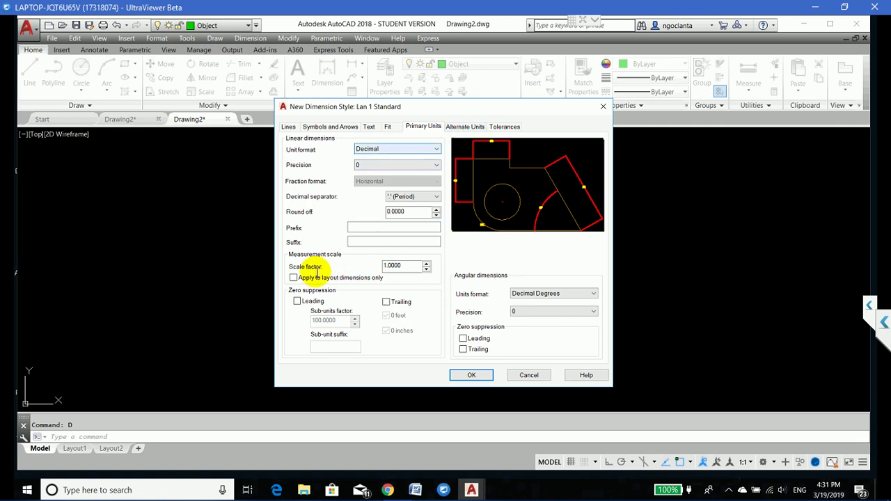
Change the overall dimension scale on the Fit tab from 5 to 50.
{"action": "double_click", "coordinate": [402, 265]}
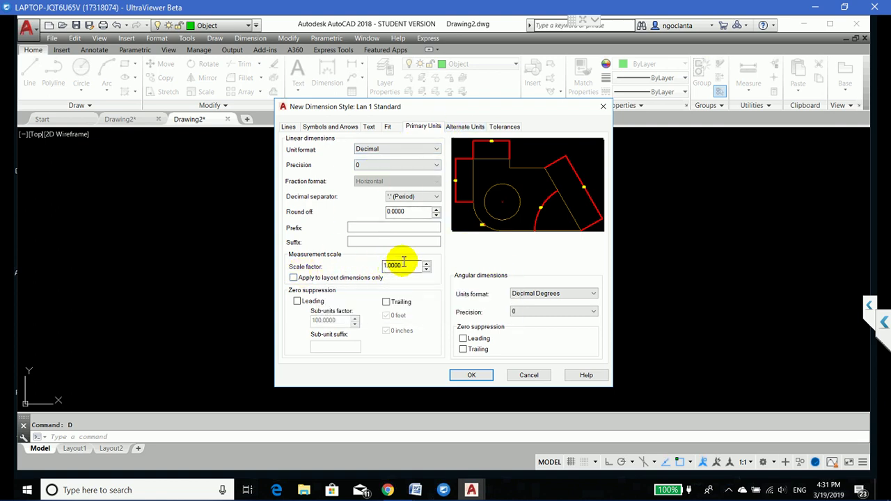
{"action": "left_click", "coordinate": [388, 127]}
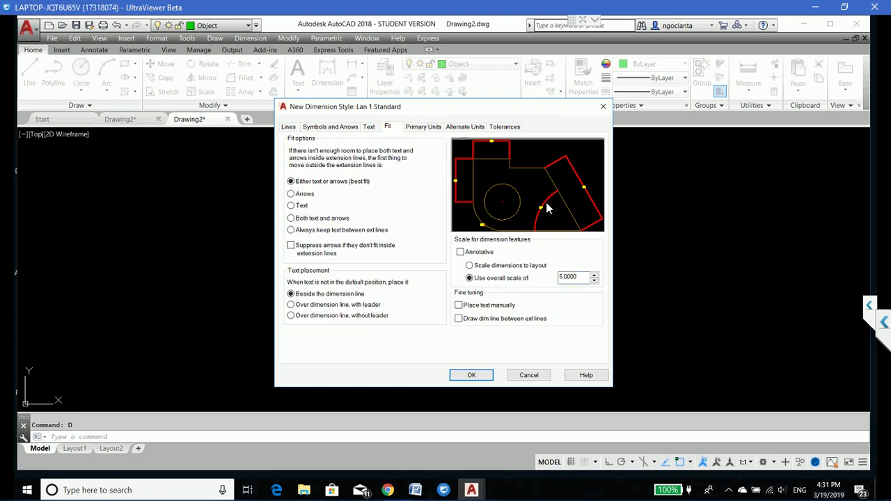
{"action": "left_click", "coordinate": [581, 276]}
{"action": "double_click", "coordinate": [578, 277]}
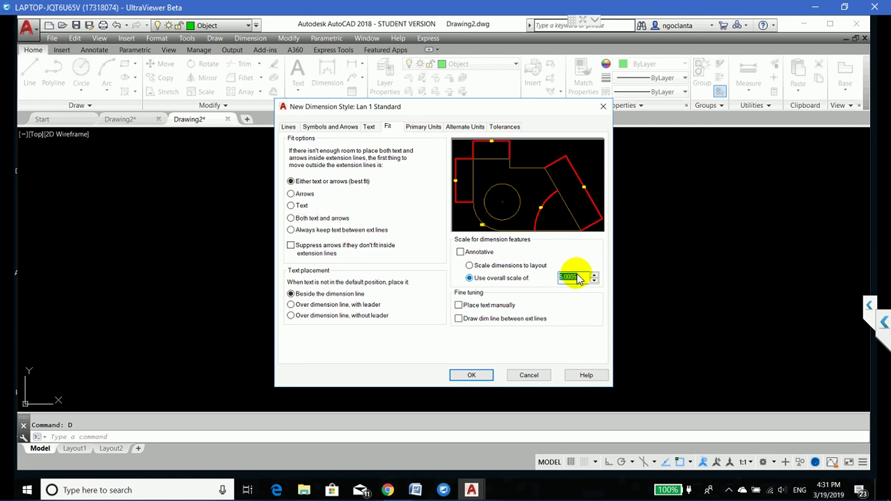
{"action": "type", "text": "5"}
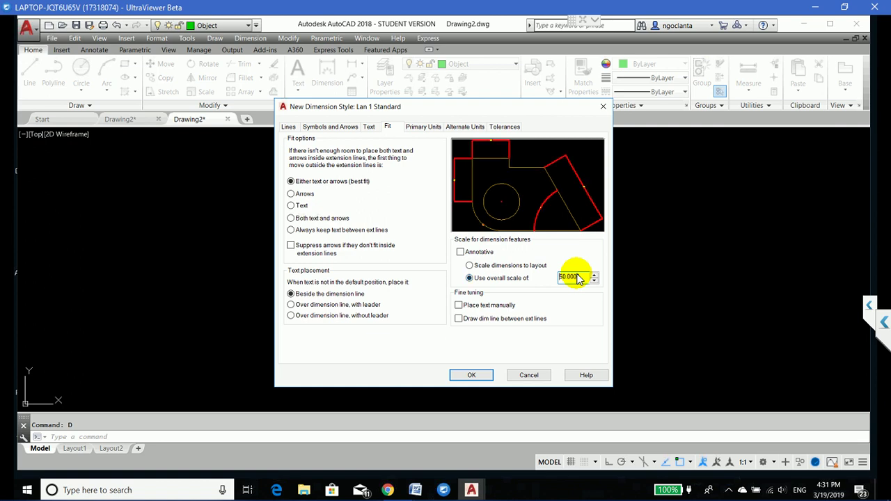
{"action": "type", "text": "50"}
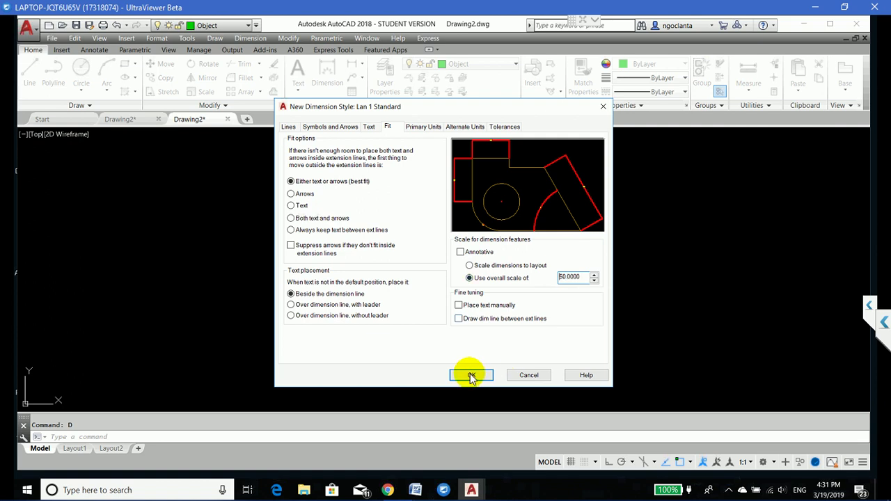
Accept the new style, make Lan 1 Standard current, and close the Dimension Style Manager.
{"action": "left_click", "coordinate": [471, 377]}
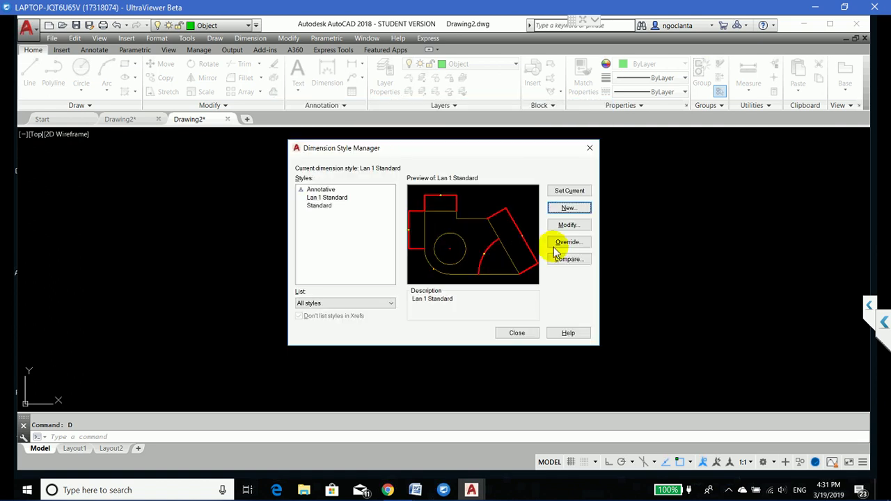
{"action": "left_click", "coordinate": [567, 196]}
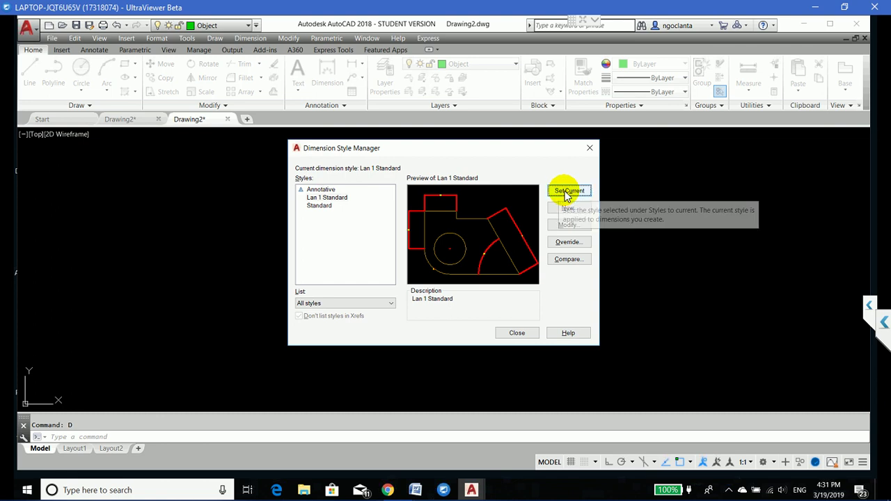
{"action": "left_click", "coordinate": [518, 333]}
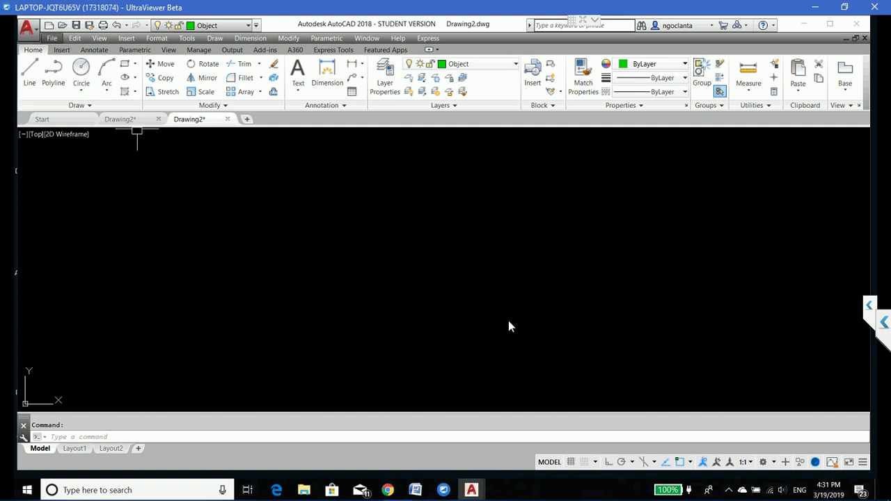
Bring up the File menu to save Drawing2.
{"action": "left_click", "coordinate": [27, 28]}
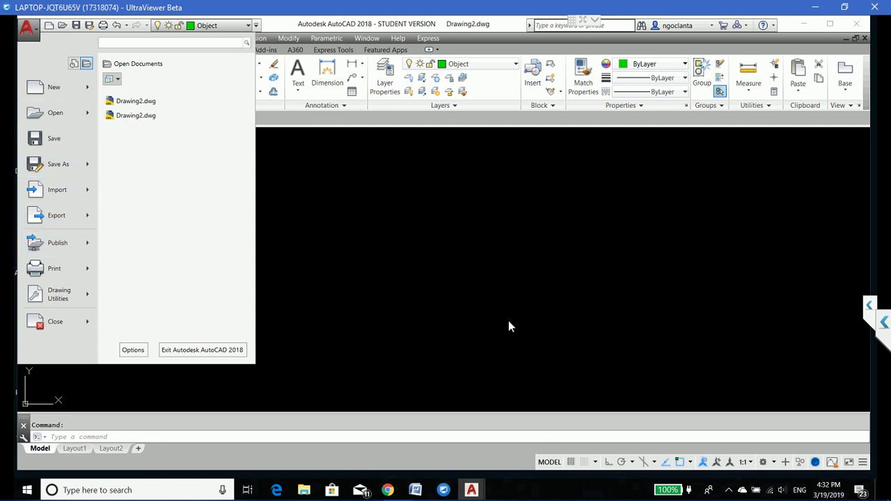
{"action": "left_click", "coordinate": [402, 193]}
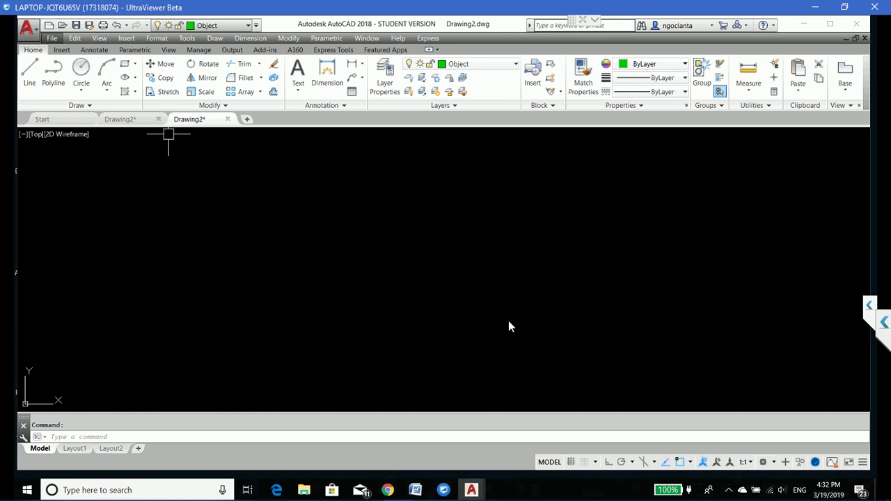
{"action": "key", "text": "alt+f"}
Start Save As, keeping Week 6 Important Files as the save folder.
{"action": "key", "text": "Up"}
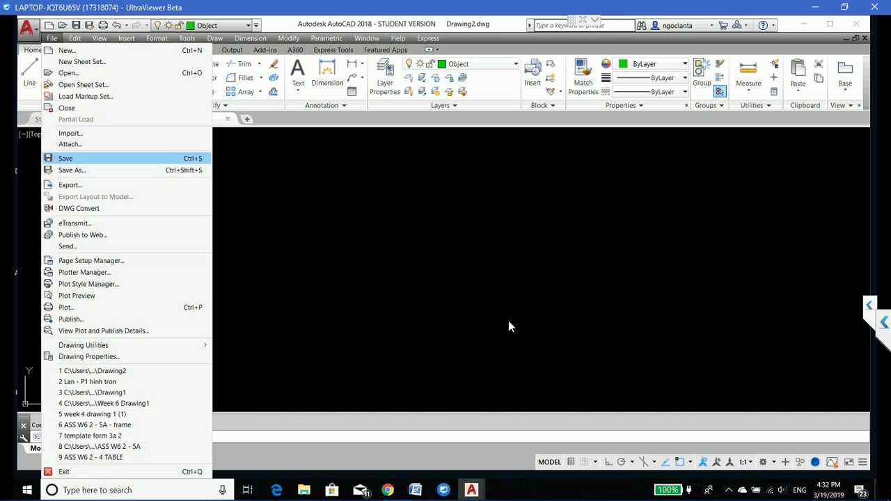
{"action": "key", "text": "Return"}
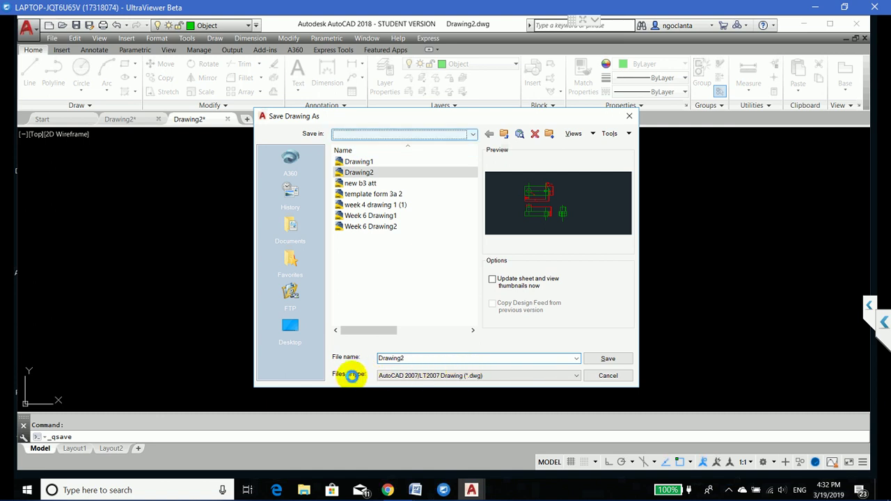
{"action": "key", "text": "alt+Down"}
{"action": "key", "text": "Up"}
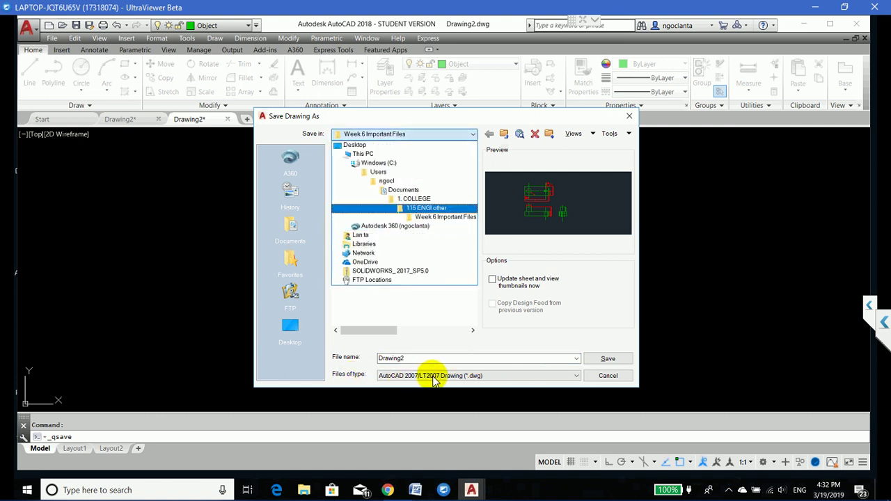
{"action": "key", "text": "Down"}
{"action": "key", "text": "Down"}
{"action": "key", "text": "Down"}
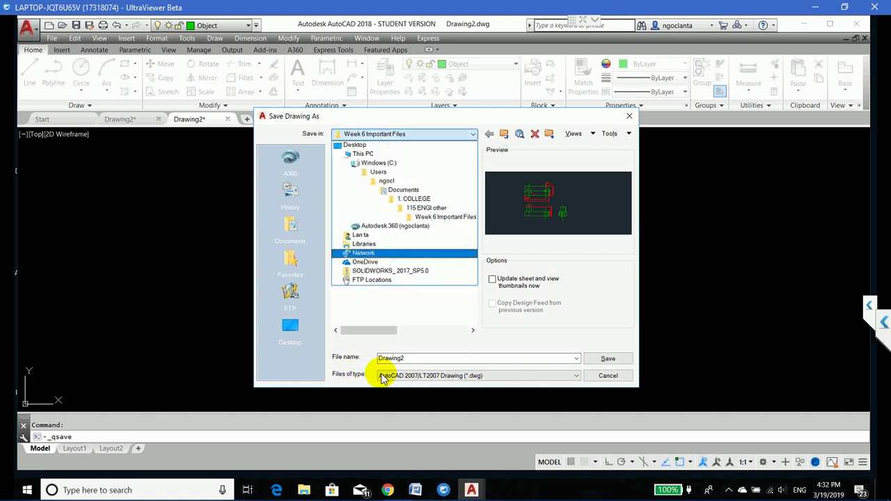
{"action": "key", "text": "Escape"}
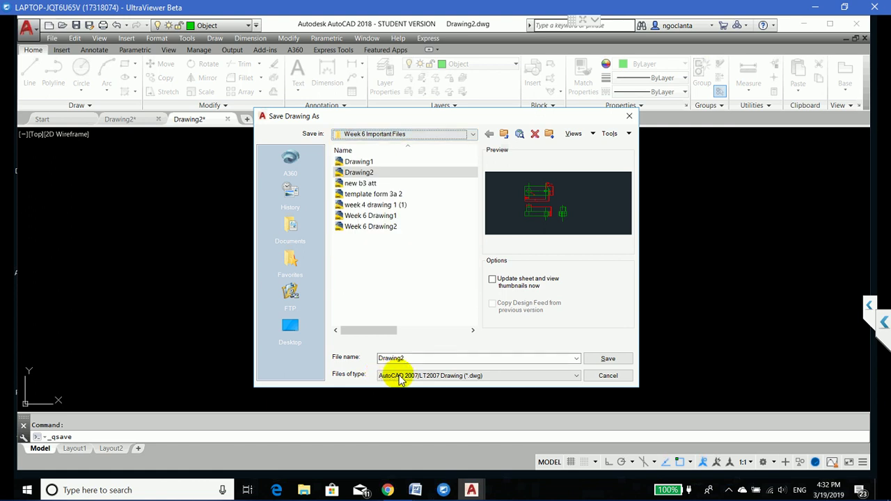
Change the file type to AutoCAD Drawing Template (*.dwt).
{"action": "left_click", "coordinate": [465, 378]}
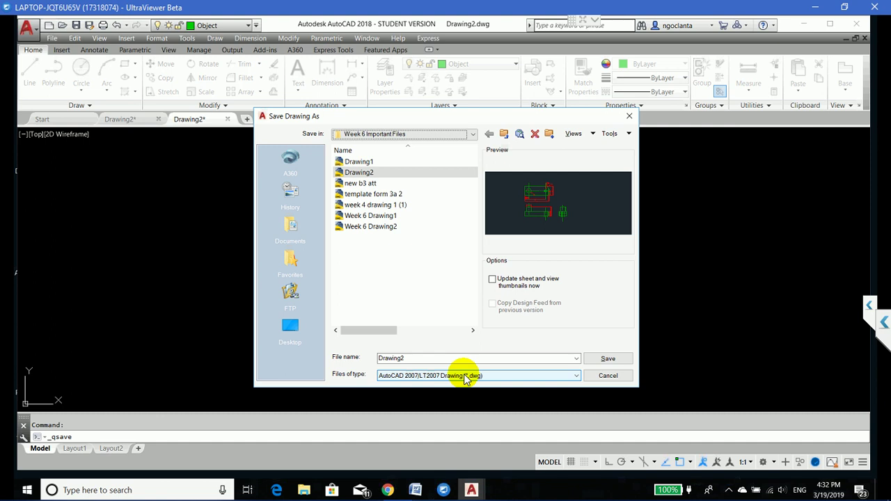
{"action": "left_click", "coordinate": [465, 377]}
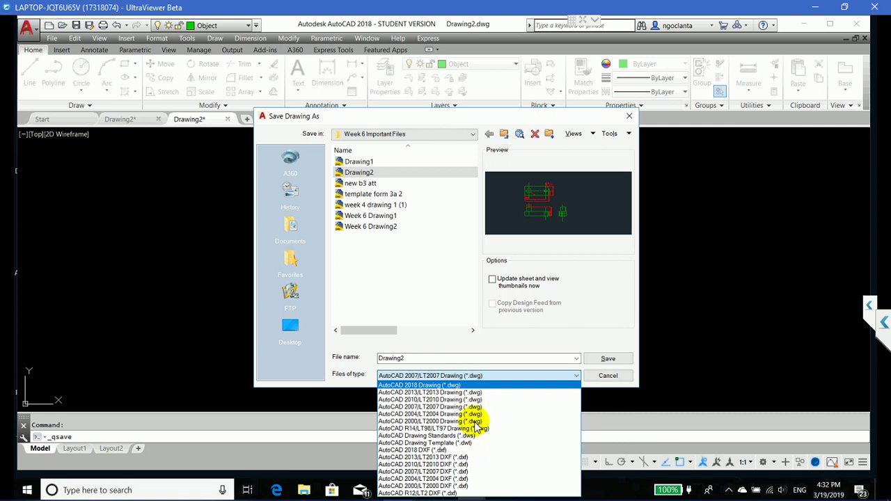
{"action": "left_click", "coordinate": [456, 408]}
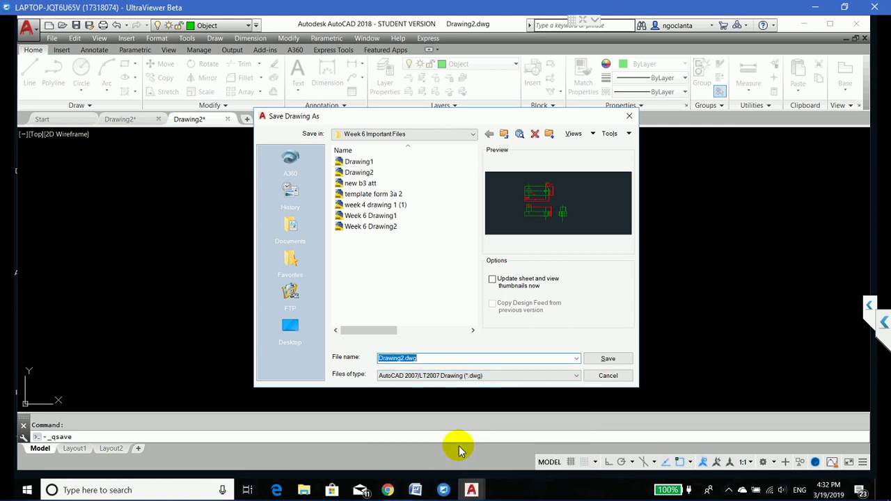
{"action": "left_click", "coordinate": [477, 377]}
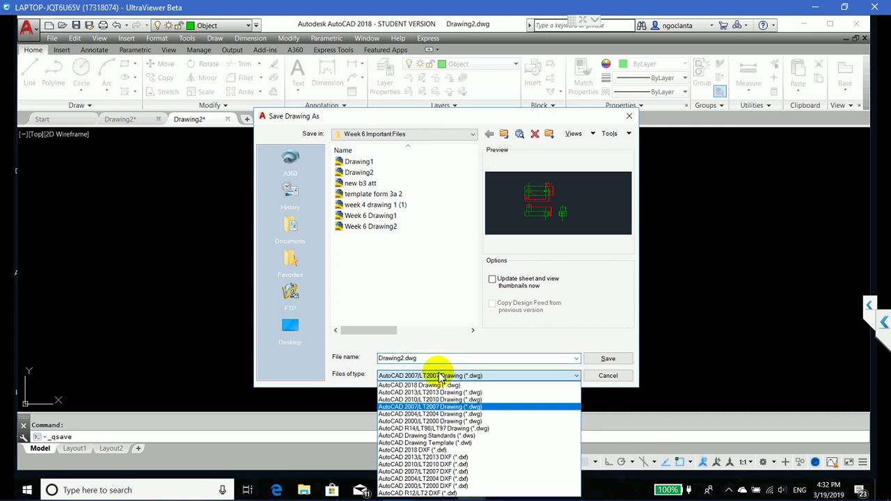
{"action": "left_click", "coordinate": [465, 443]}
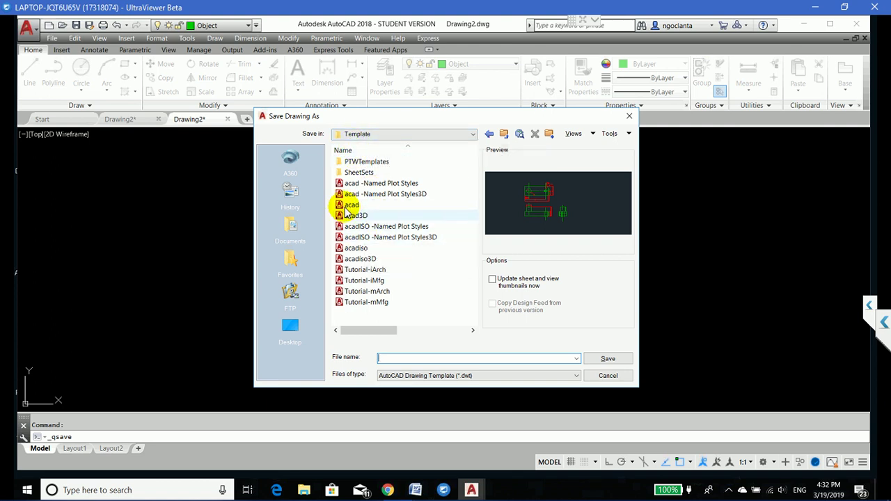
{"action": "mouse_move", "coordinate": [352, 205]}
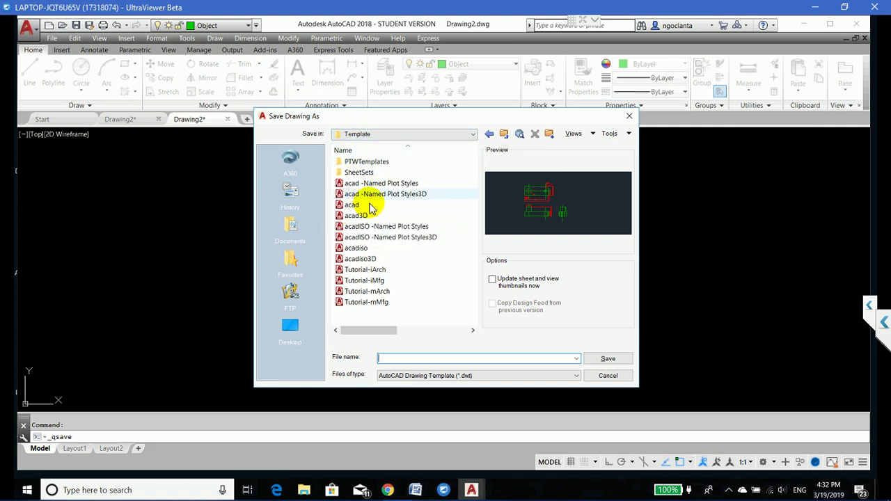
Save the template as '@ my template 1.dwt', accepting English measurement in Template Options.
{"action": "left_click", "coordinate": [366, 303]}
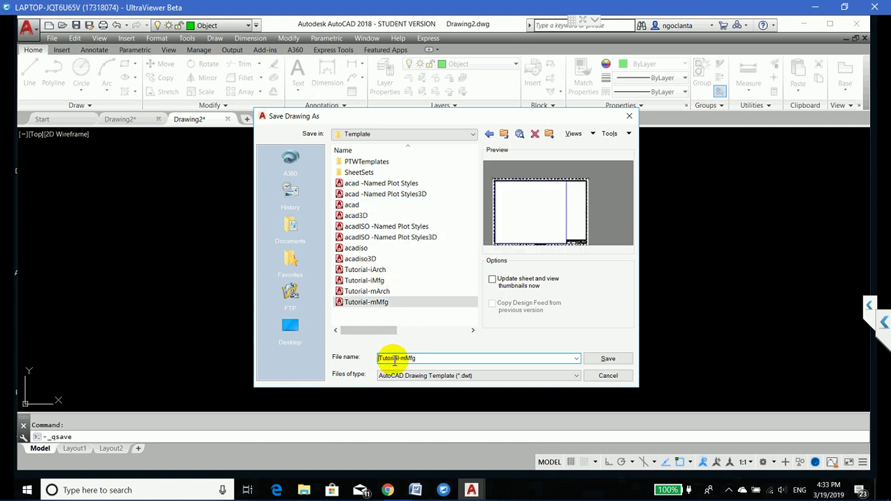
{"action": "double_click", "coordinate": [394, 360]}
{"action": "type", "text": "Ma"}
{"action": "type", "text": "Template"}
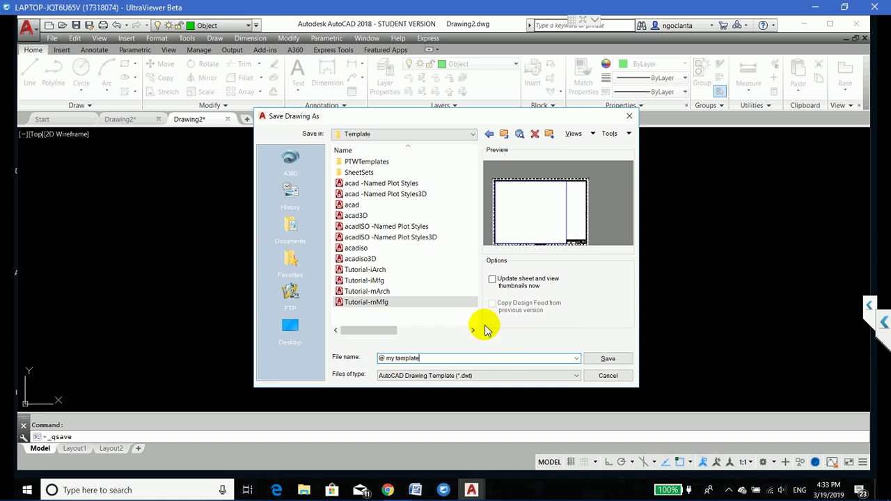
{"action": "key", "text": "Left"}
{"action": "key", "text": "Left"}
{"action": "key", "text": "BackSpace"}
{"action": "type", "text": "e"}
{"action": "key", "text": "Return"}
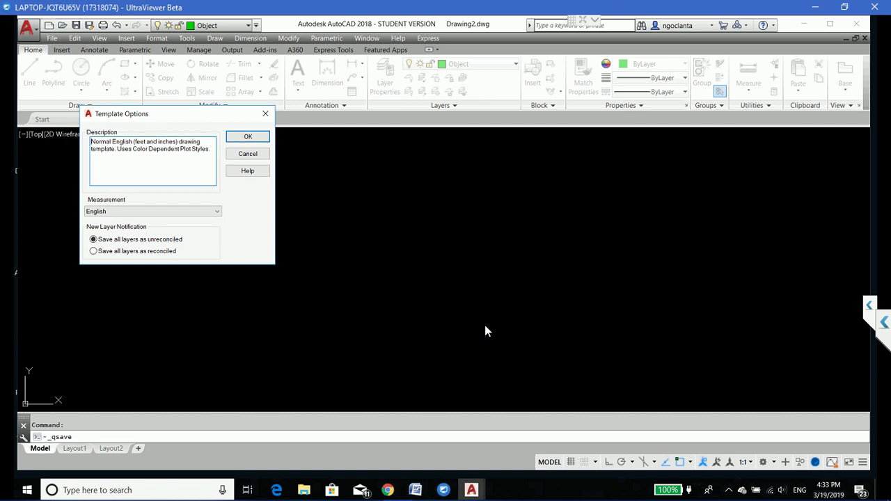
{"action": "key", "text": "Return"}
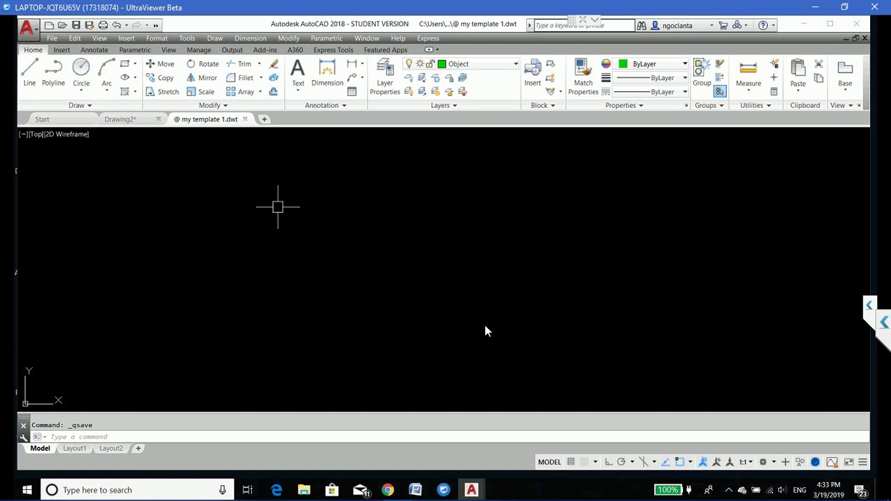
{"action": "left_click", "coordinate": [278, 207]}
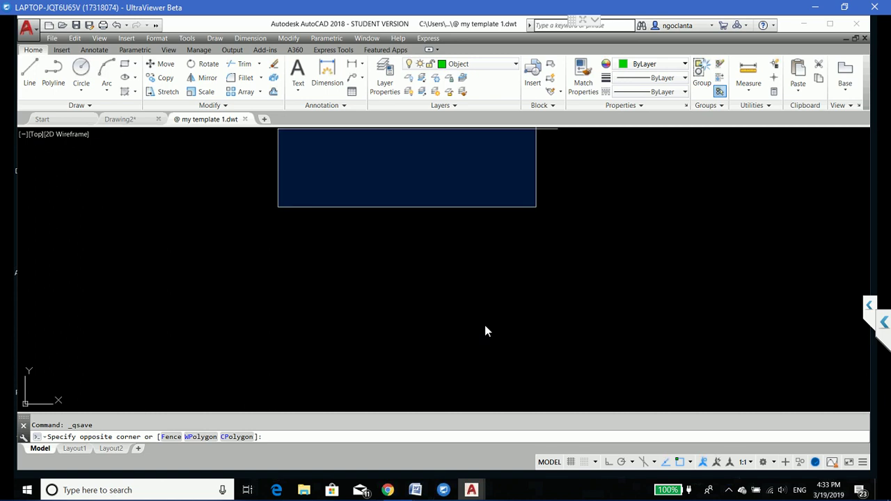
Close the template tab and a blank Drawing3, returning to the Drawing2 part drawing.
{"action": "left_click", "coordinate": [245, 119]}
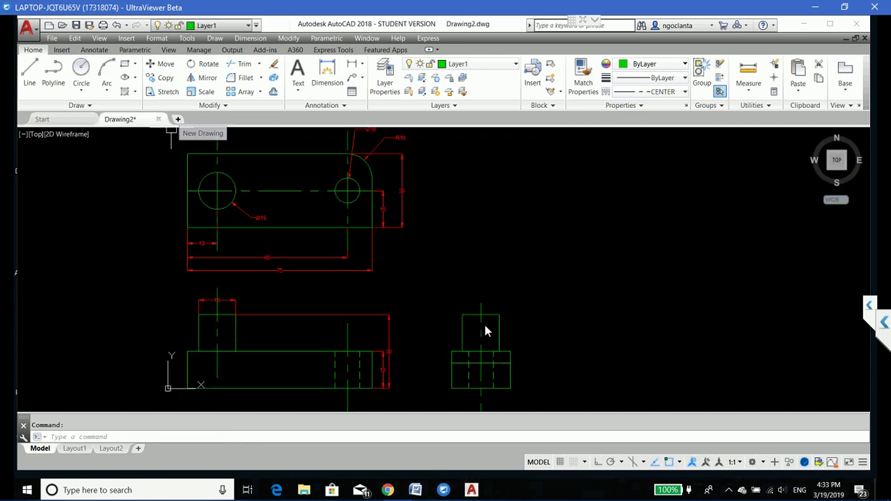
{"action": "left_click", "coordinate": [178, 119]}
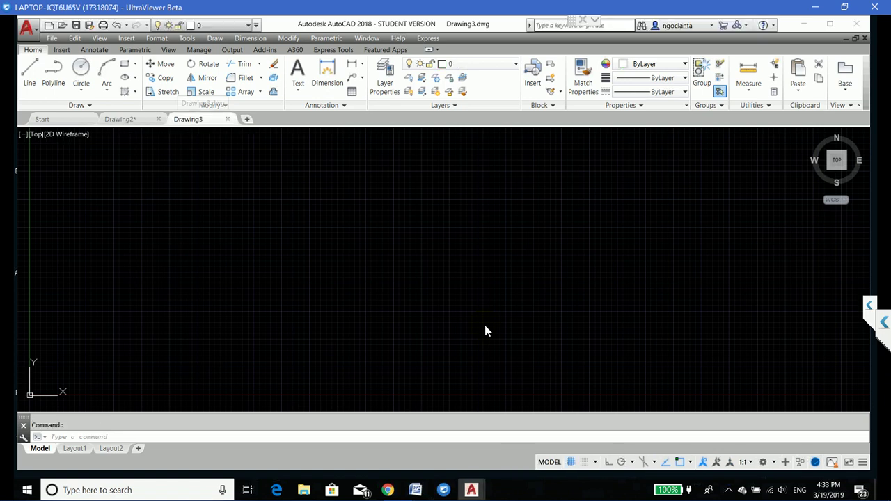
{"action": "left_click", "coordinate": [507, 245]}
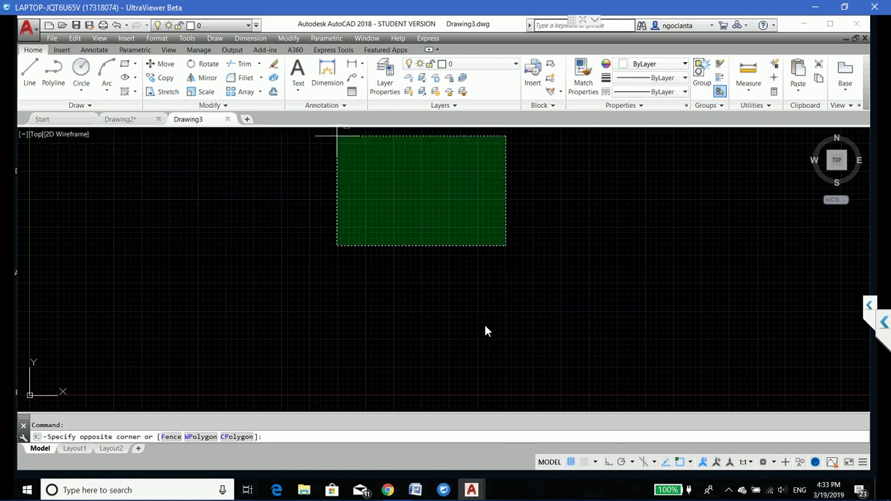
{"action": "key", "text": "ctrl+F4"}
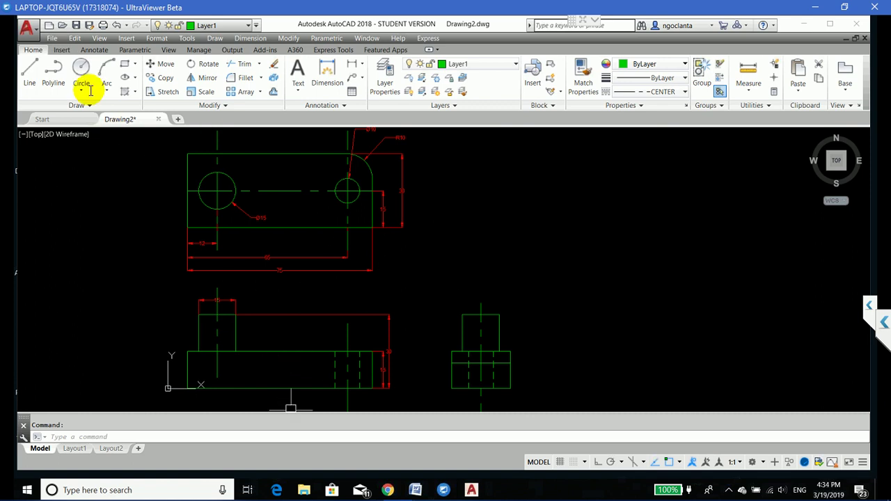
Create Drawing4 from the '@ my template 1' template and check its inherited layers.
{"action": "left_click", "coordinate": [48, 25]}
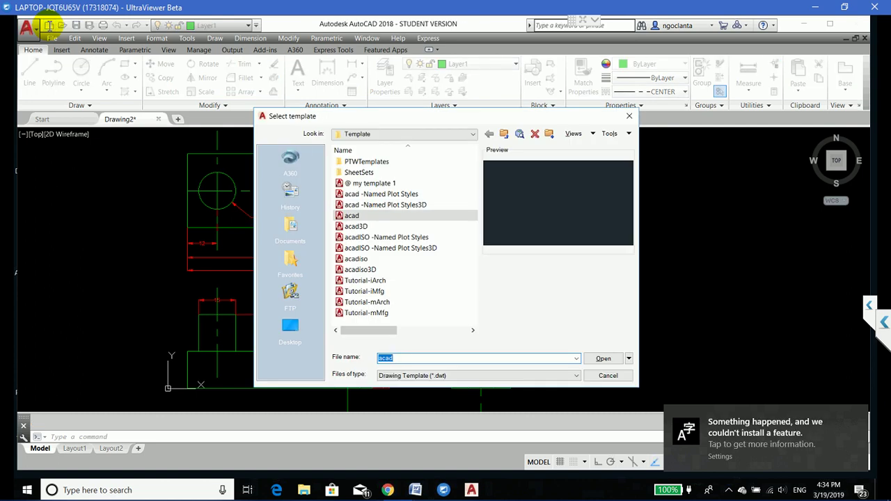
{"action": "left_click", "coordinate": [606, 375]}
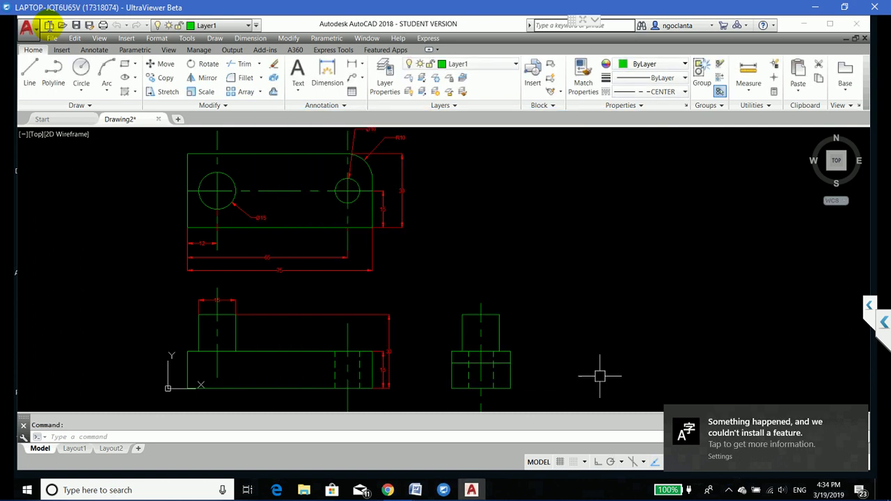
{"action": "left_click", "coordinate": [27, 28]}
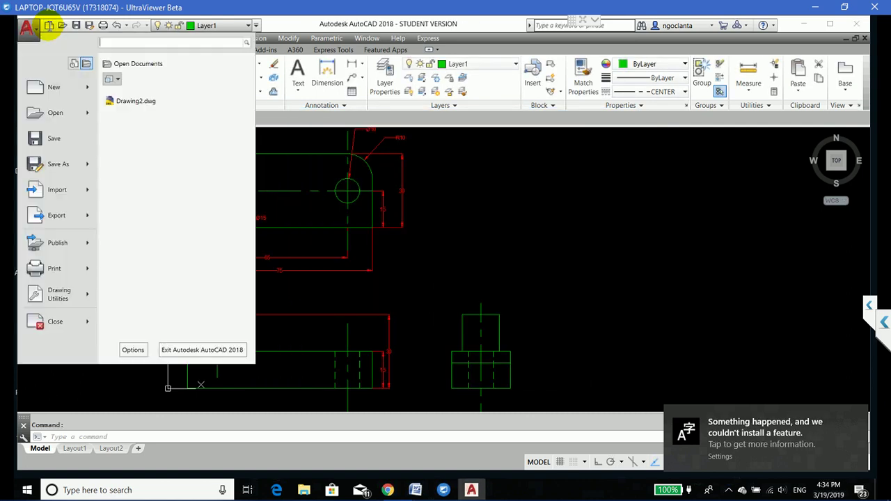
{"action": "left_click", "coordinate": [49, 25]}
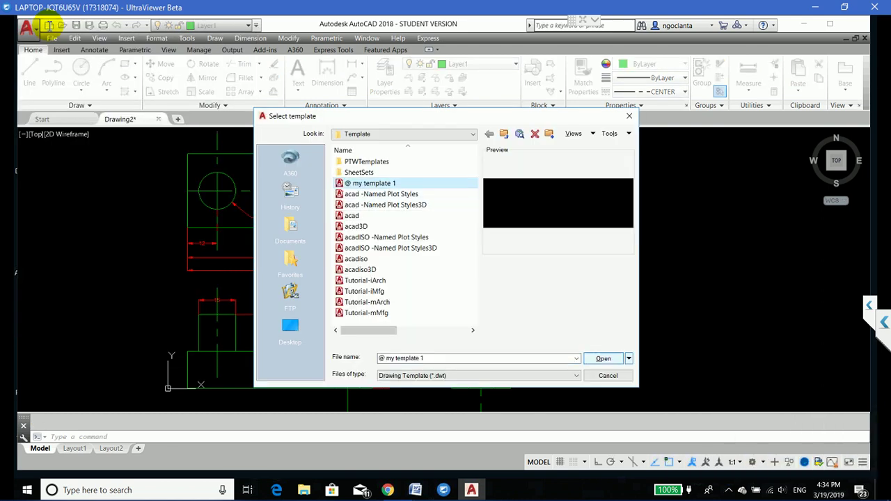
{"action": "left_click", "coordinate": [610, 359]}
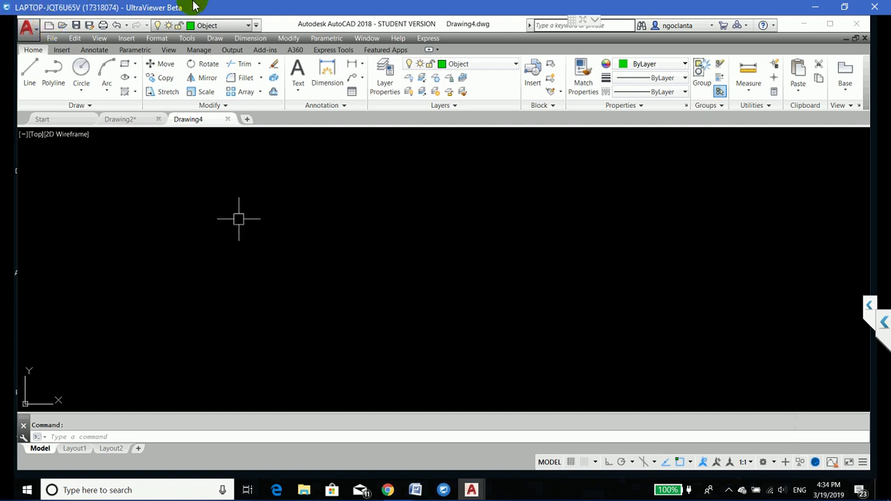
{"action": "left_click", "coordinate": [516, 65]}
Keep Object as the current layer, glance at Drawing2, return to Drawing4 and start saving it.
{"action": "left_click", "coordinate": [652, 222]}
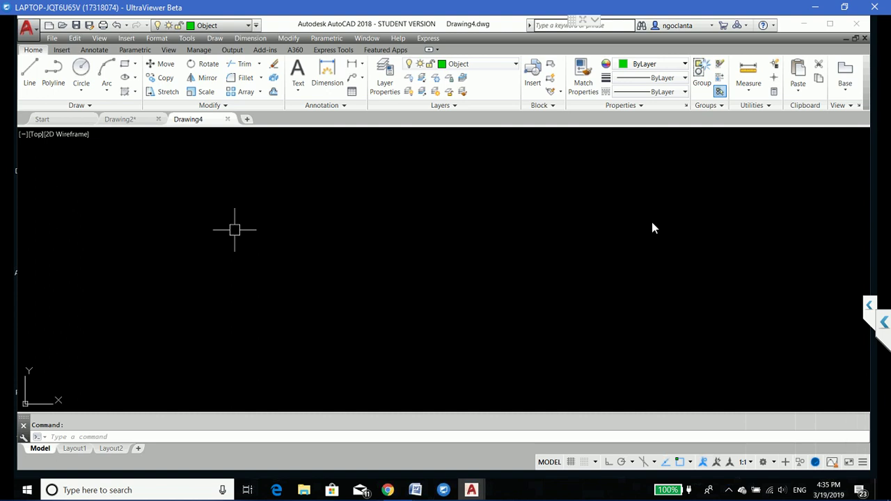
{"action": "left_click", "coordinate": [120, 119]}
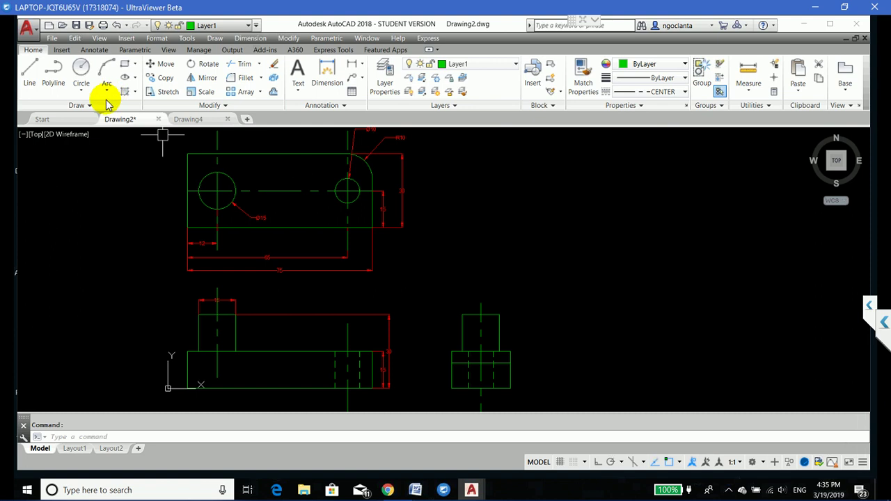
{"action": "left_click", "coordinate": [190, 121]}
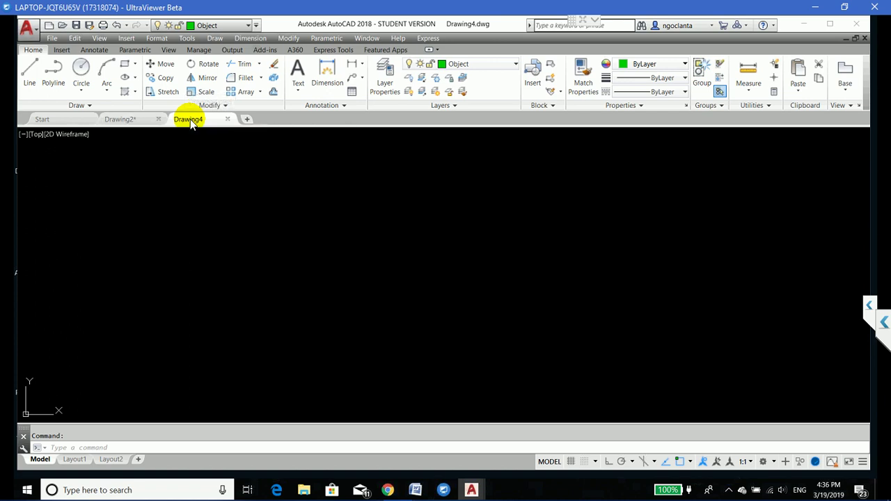
{"action": "key", "text": "alt+f"}
{"action": "key", "text": "Down"}
{"action": "key", "text": "Down"}
Bring up the Save Drawing As dialog and climb the folder tree toward drive C and Users.
{"action": "key", "text": "Up"}
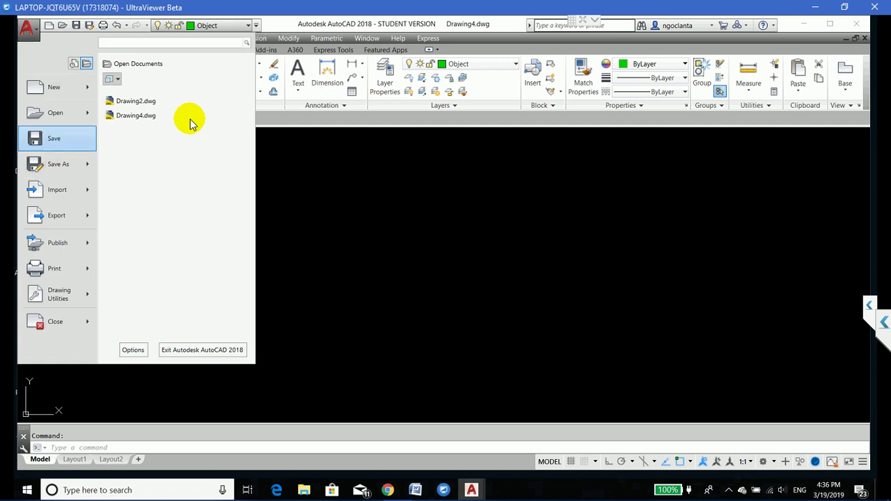
{"action": "key", "text": "Return"}
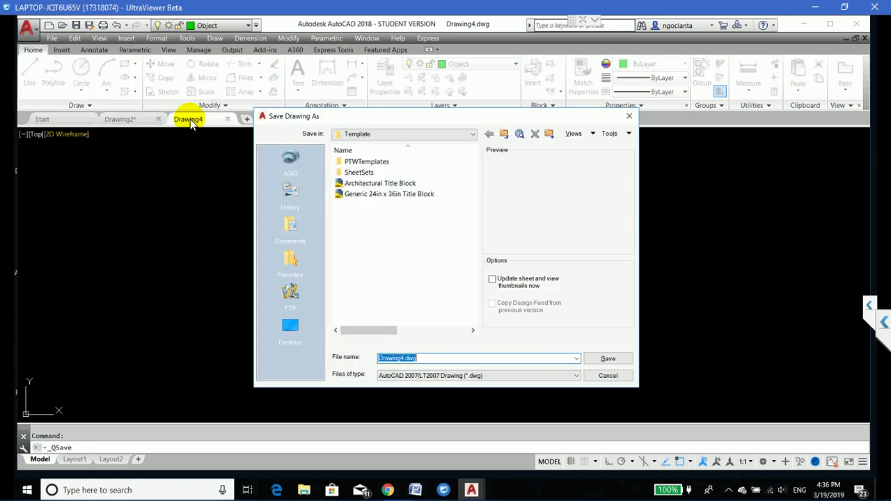
{"action": "key", "text": "alt+i"}
{"action": "key", "text": "F4"}
{"action": "key", "text": "Up"}
{"action": "key", "text": "Up"}
{"action": "key", "text": "Up"}
{"action": "key", "text": "Up"}
{"action": "key", "text": "Up"}
{"action": "key", "text": "Return"}
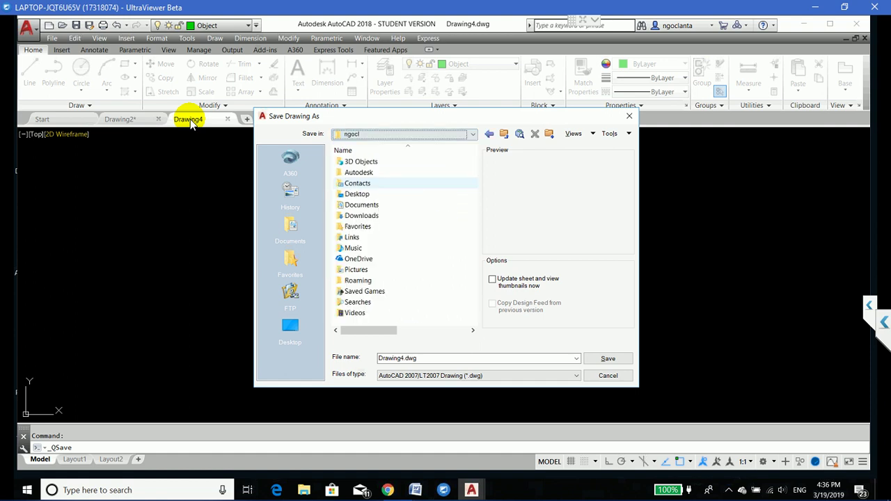
{"action": "key", "text": "F4"}
{"action": "key", "text": "Up"}
{"action": "key", "text": "Up"}
{"action": "key", "text": "Down"}
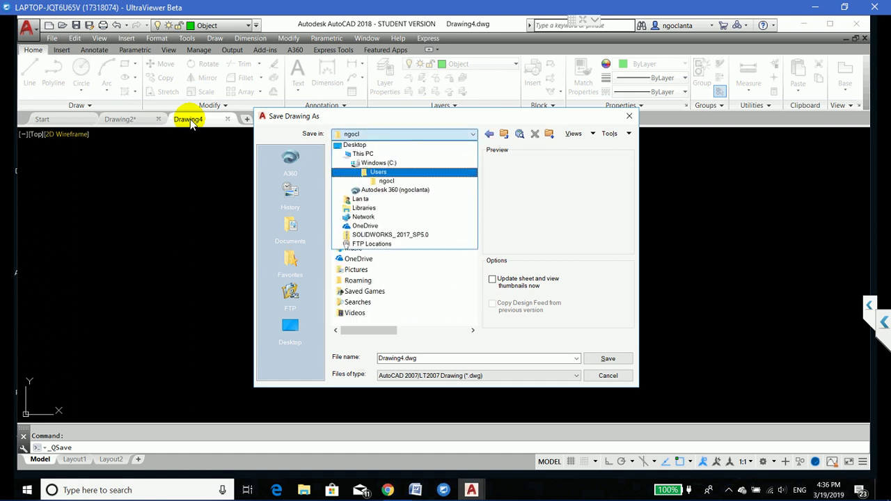
{"action": "key", "text": "Return"}
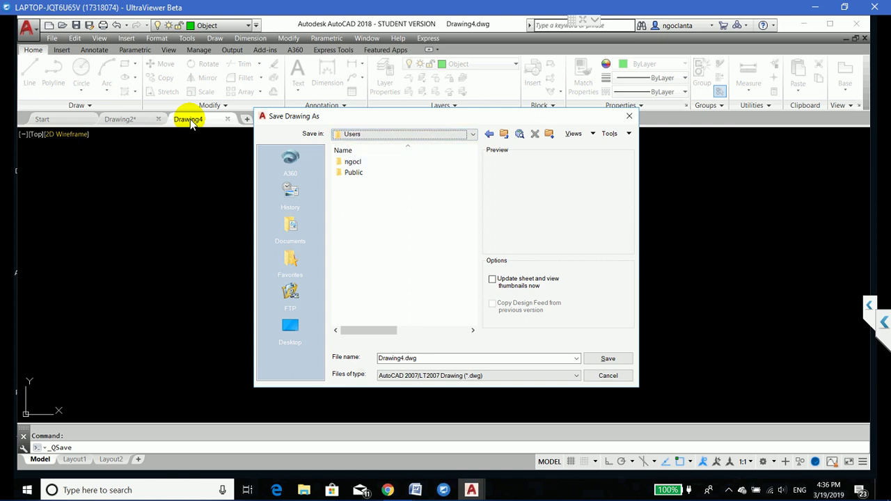
Navigate via This PC into Documents, 1. COLLEGE, 19 - 115 Graphic Design and its course subfolder.
{"action": "key", "text": "F4"}
{"action": "key", "text": "Up"}
{"action": "key", "text": "Up"}
{"action": "key", "text": "Up"}
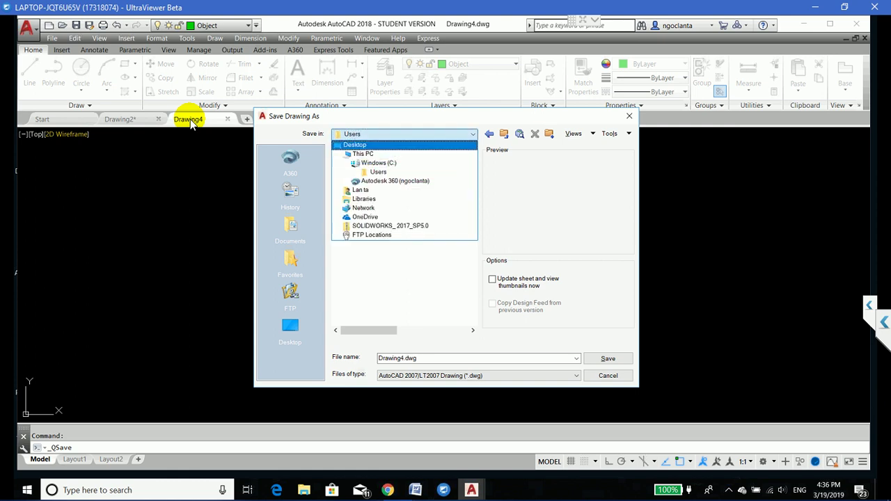
{"action": "key", "text": "Down"}
{"action": "key", "text": "Return"}
{"action": "key", "text": "Return"}
{"action": "key", "text": "Up"}
{"action": "key", "text": "Up"}
{"action": "key", "text": "Up"}
{"action": "key", "text": "Return"}
{"action": "key", "text": "Down"}
{"action": "key", "text": "Down"}
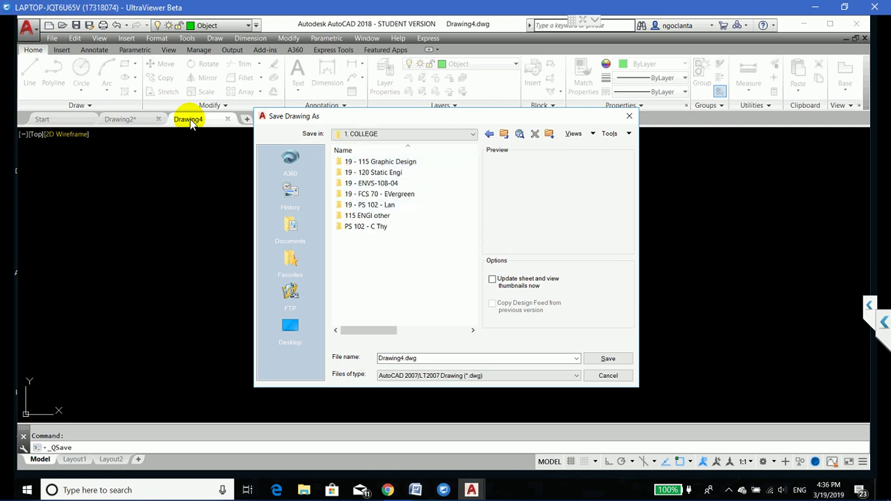
{"action": "key", "text": "Down"}
{"action": "key", "text": "Up"}
{"action": "key", "text": "Up"}
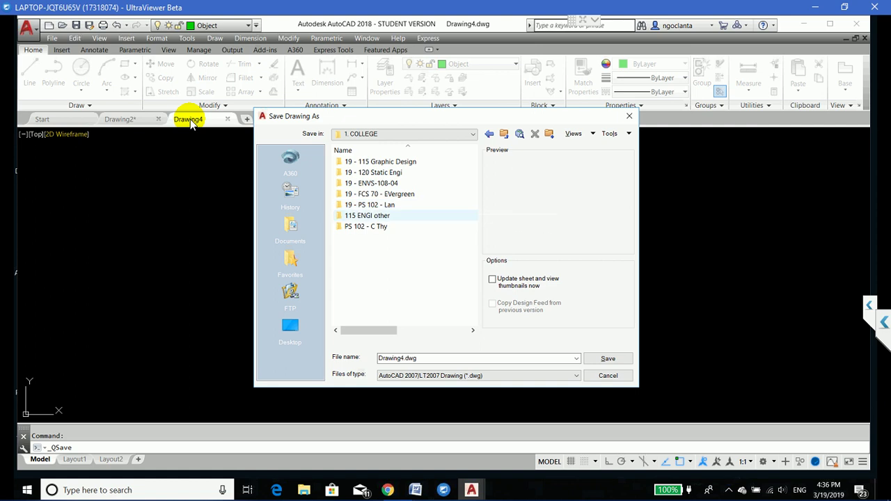
{"action": "key", "text": "Return"}
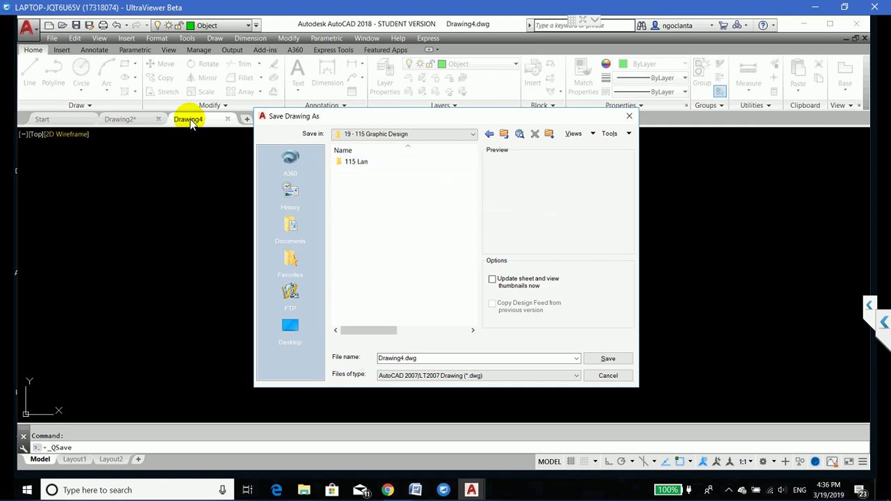
{"action": "key", "text": "Return"}
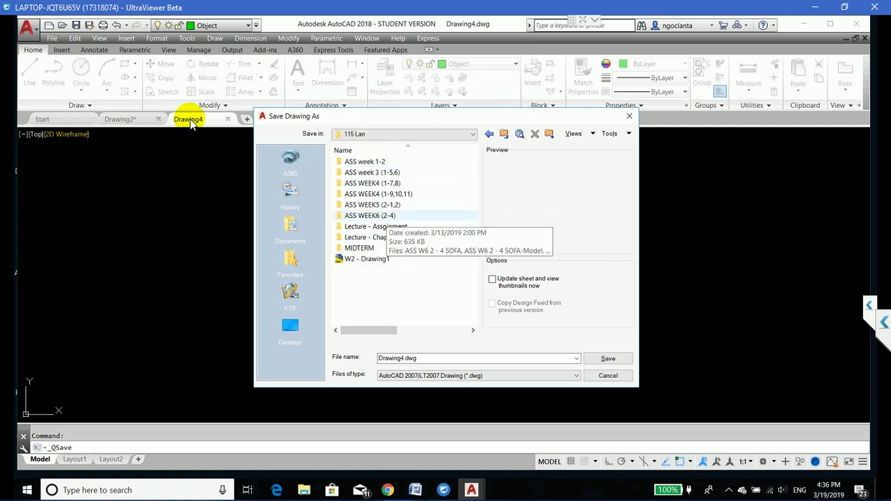
Create a new empty folder named ASS WEEK7 in this location.
{"action": "right_click", "coordinate": [432, 221]}
{"action": "mouse_move", "coordinate": [457, 327]}
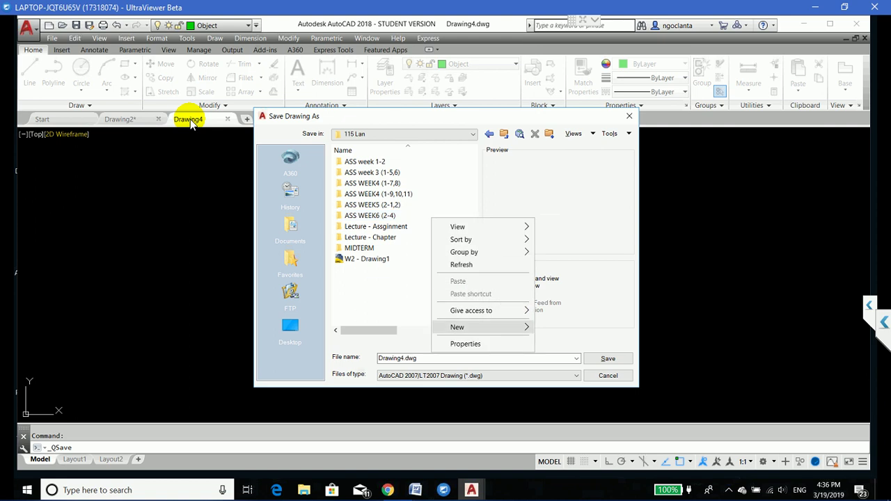
{"action": "left_click", "coordinate": [560, 328]}
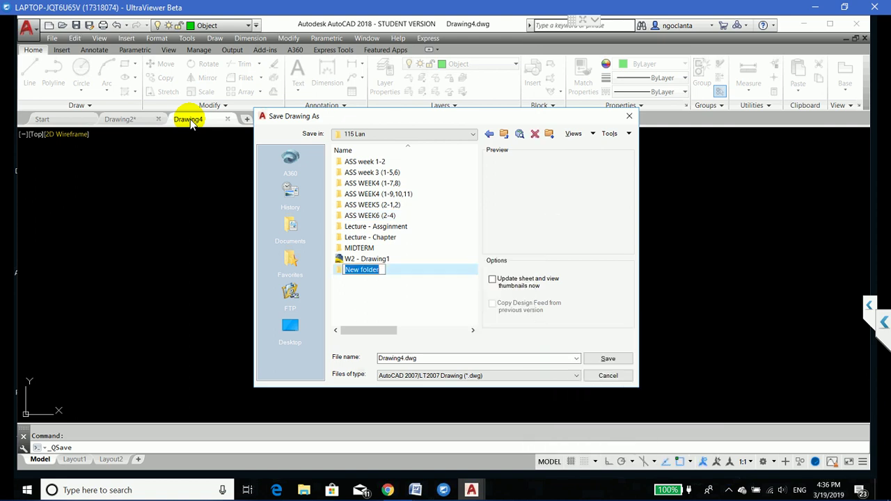
{"action": "type", "text": "ASS "}
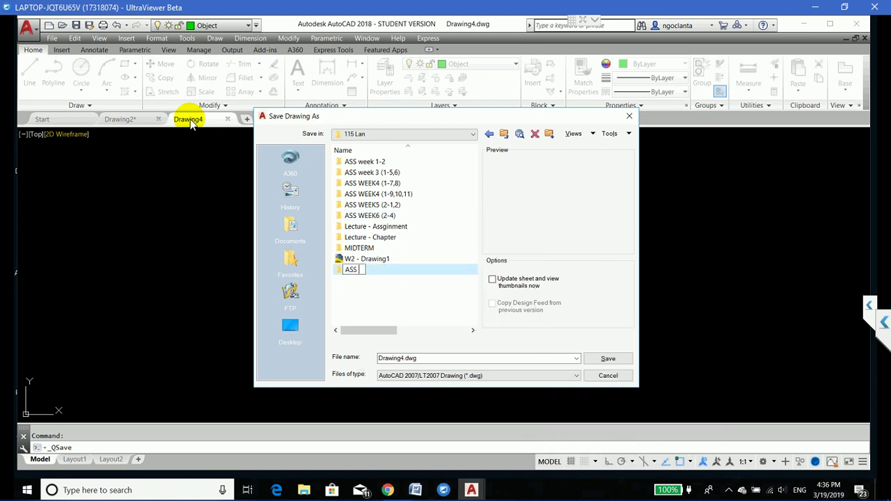
{"action": "type", "text": "WEEK"}
{"action": "type", "text": "7"}
{"action": "key", "text": "Return"}
{"action": "key", "text": "Return"}
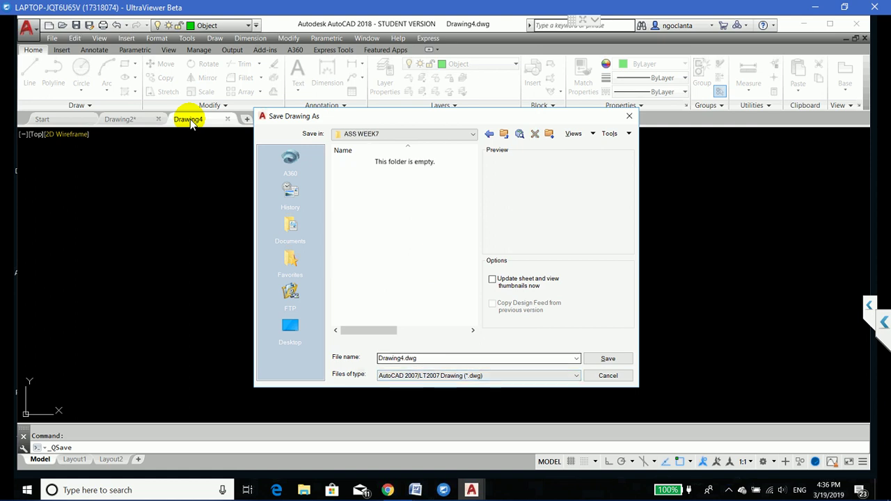
{"action": "key", "text": "Tab"}
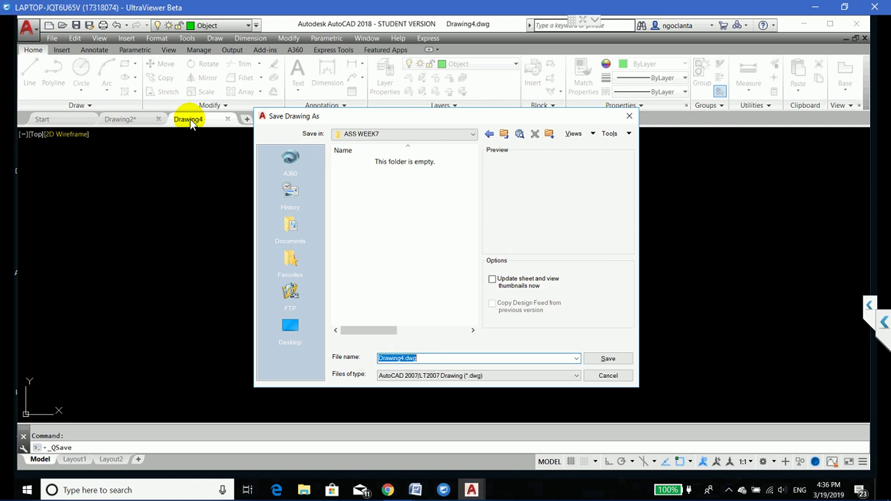
Go up to the parent folder and open the MIDTERM folder as the save location.
{"action": "key", "text": "Left"}
{"action": "key", "text": "shift+Left"}
{"action": "key", "text": "shift+Left"}
{"action": "key", "text": "shift+Left"}
{"action": "key", "text": "shift+Left"}
{"action": "key", "text": "shift+Left"}
{"action": "key", "text": "Left"}
{"action": "key", "text": "F4"}
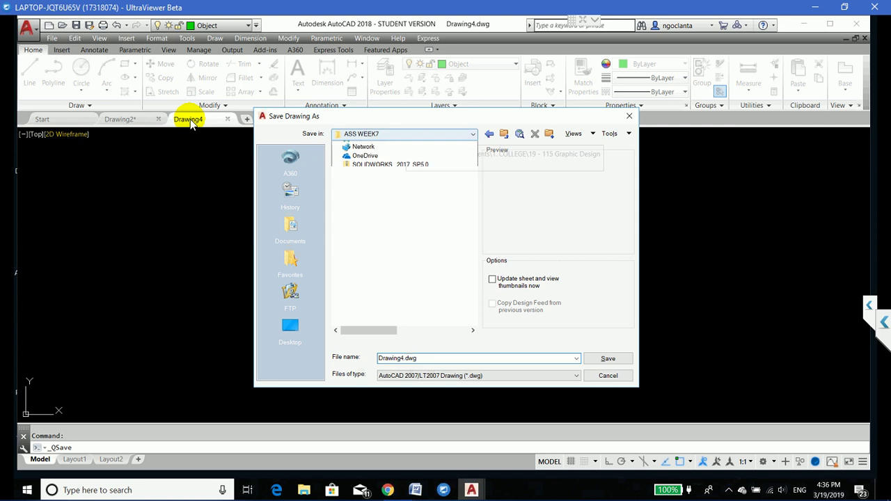
{"action": "key", "text": "Up"}
{"action": "key", "text": "Return"}
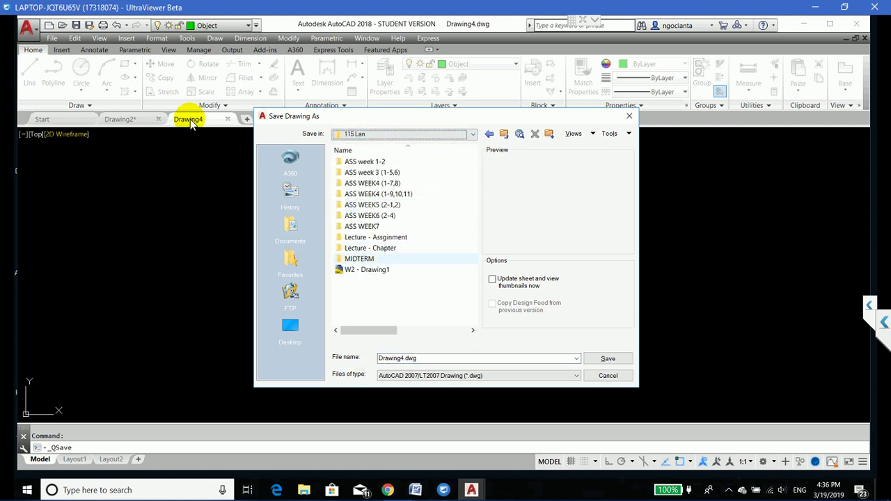
{"action": "double_click", "coordinate": [359, 258]}
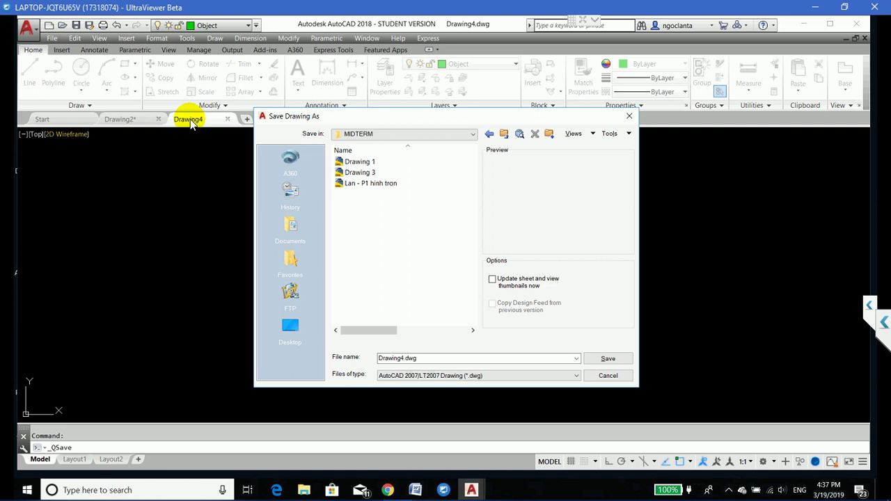
Save the drawing in MIDTERM under a name ending 'P1 hinh chu nhat', then return to Drawing2.
{"action": "left_click", "coordinate": [370, 183]}
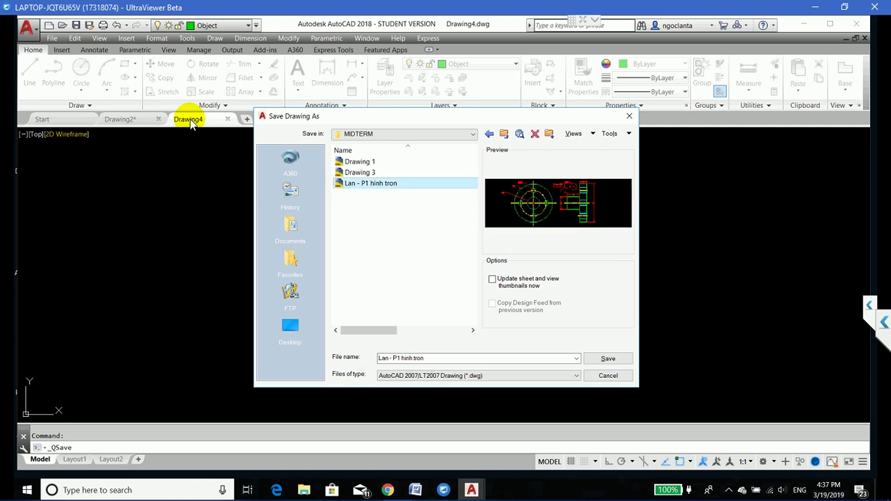
{"action": "key", "text": "Tab"}
{"action": "key", "text": "End"}
{"action": "key", "text": "ctrl+shift+Left"}
{"action": "key", "text": "Tab"}
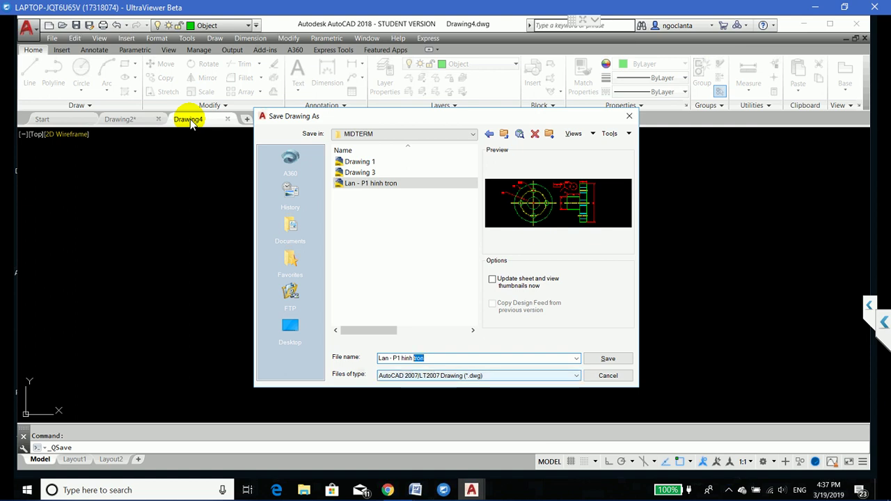
{"action": "type", "text": "chu nhat"}
{"action": "key", "text": "Return"}
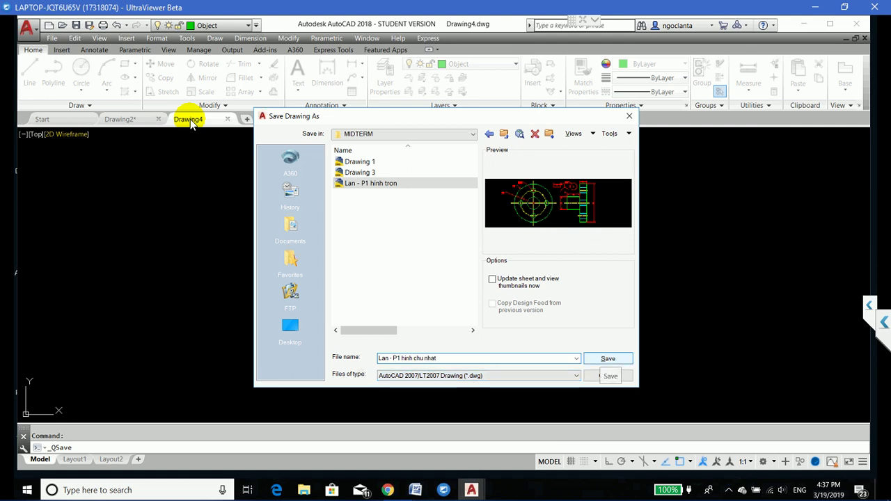
{"action": "key", "text": "Return"}
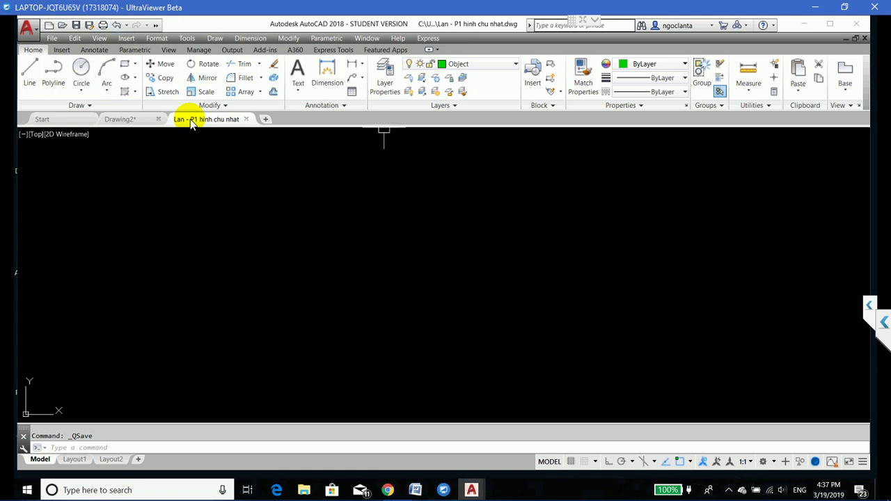
{"action": "key", "text": "ctrl+Tab"}
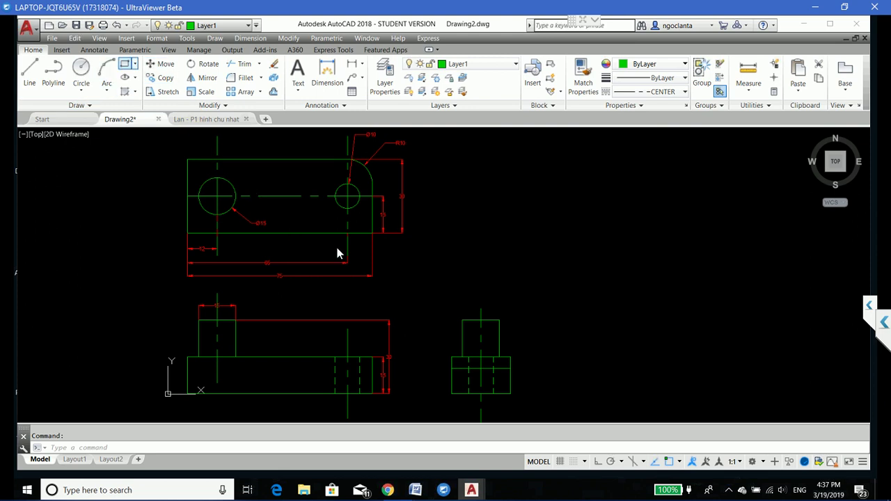
Window-select the whole three-view part drawing in Drawing2 and copy it.
{"action": "left_click", "coordinate": [125, 64]}
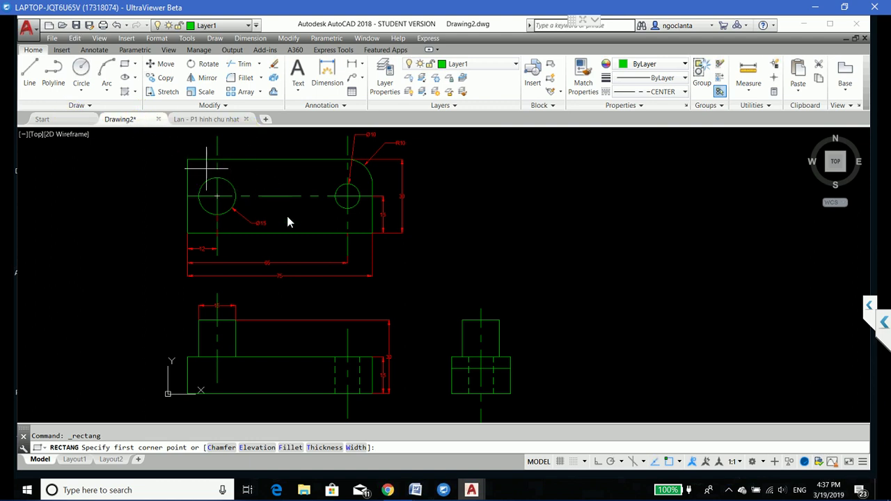
{"action": "scroll", "coordinate": [288, 223], "scroll_direction": "down", "scroll_amount": 3}
{"action": "scroll", "coordinate": [279, 221], "scroll_direction": "down", "scroll_amount": 2}
{"action": "key", "text": "Escape"}
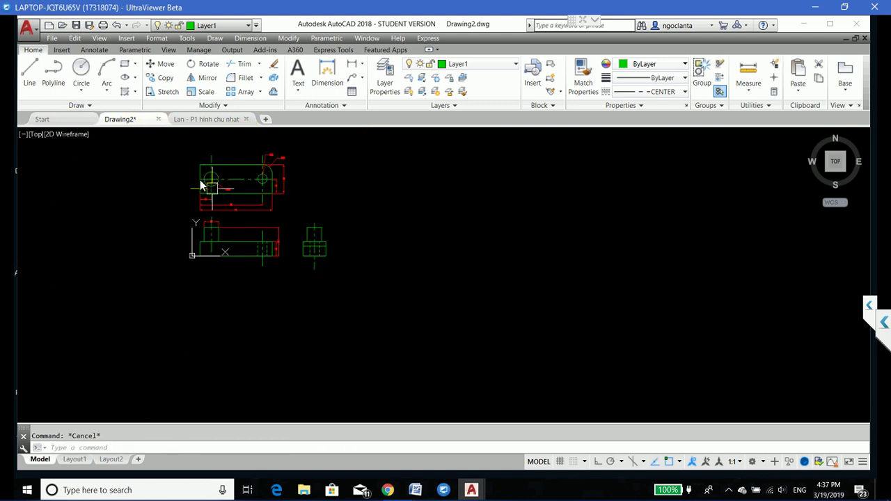
{"action": "left_click", "coordinate": [179, 137]}
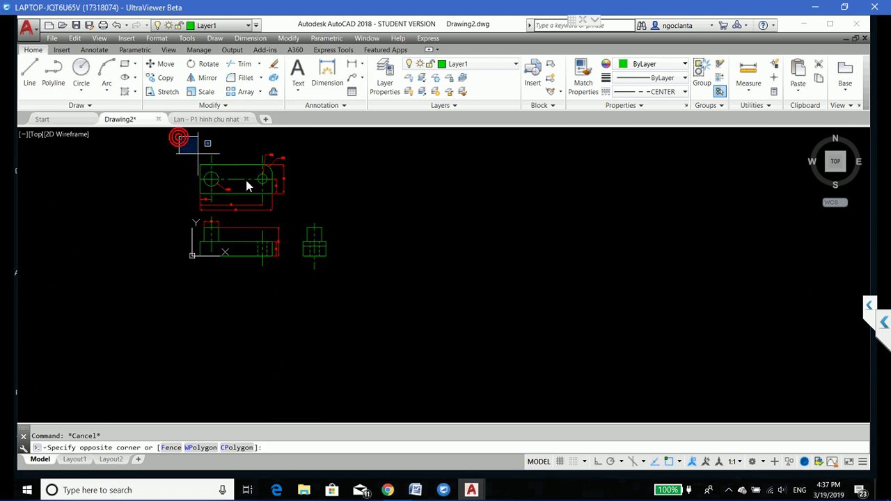
{"action": "left_click", "coordinate": [376, 327]}
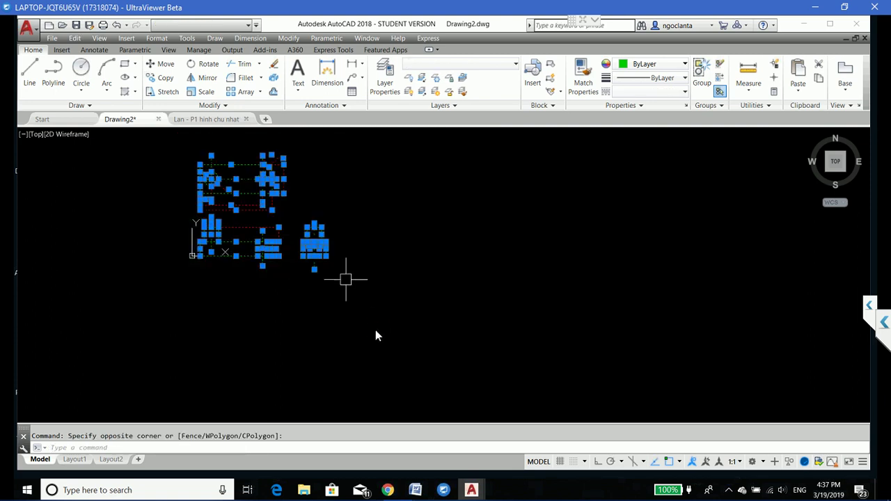
{"action": "key", "text": "ctrl+c"}
Paste the copied part drawing into the newly saved drawing.
{"action": "key", "text": "ctrl+Tab"}
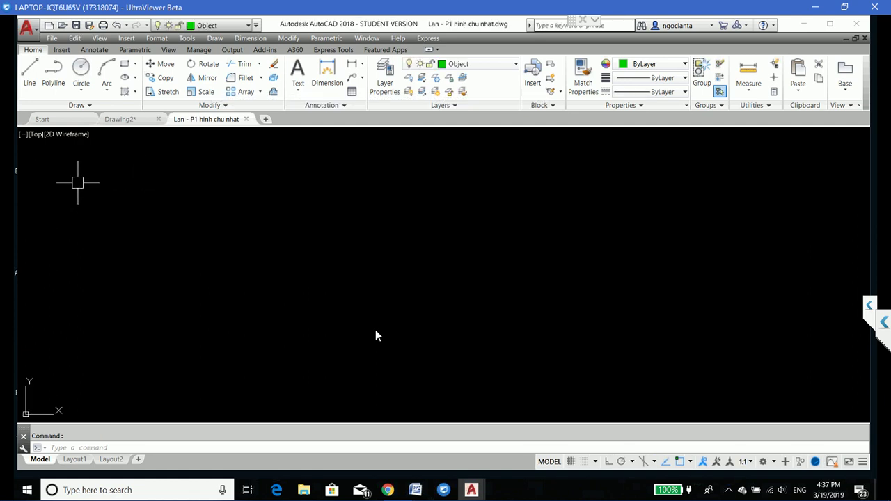
{"action": "left_click", "coordinate": [45, 187]}
{"action": "key", "text": "ctrl+v"}
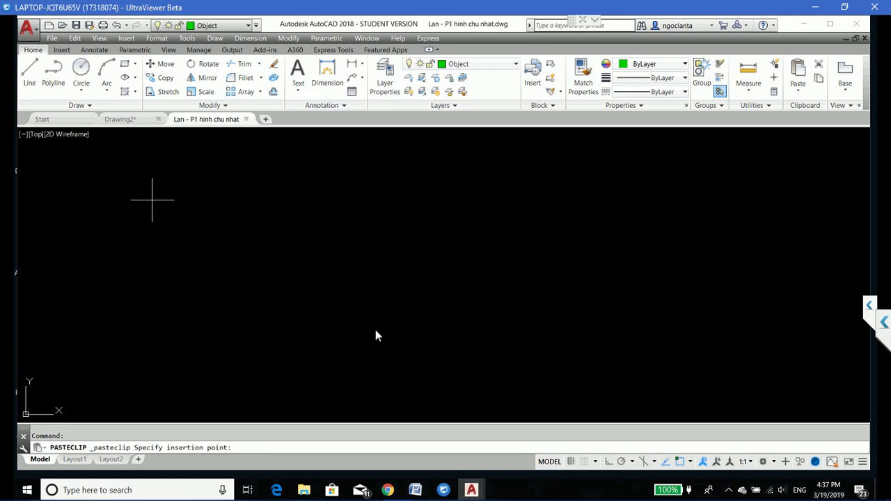
{"action": "key", "text": "Return"}
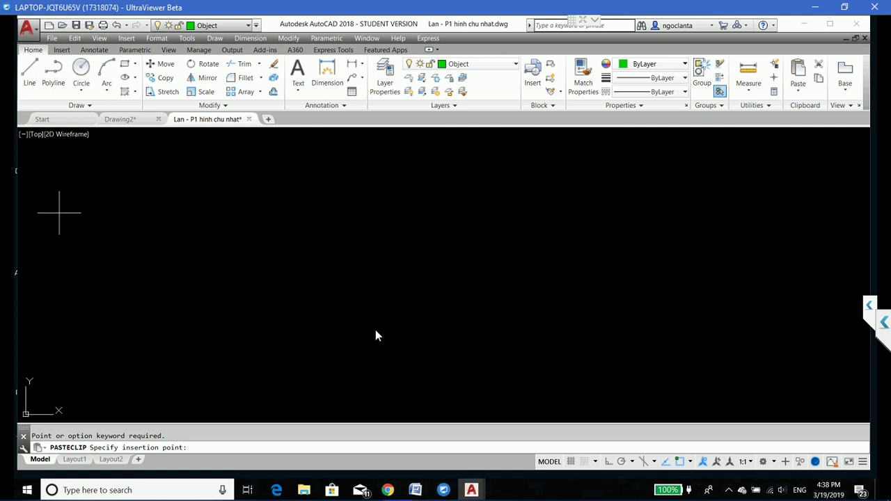
{"action": "key", "text": "Escape"}
{"action": "left_click", "coordinate": [60, 201]}
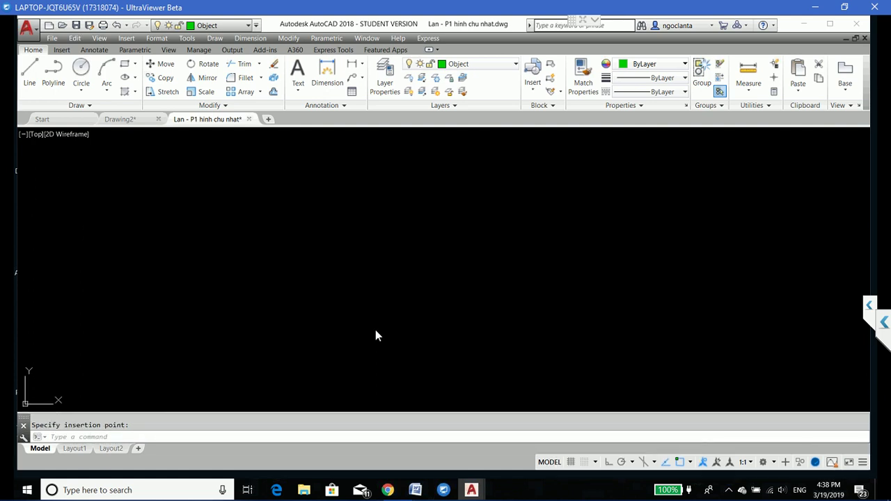
{"action": "key", "text": "ctrl+v"}
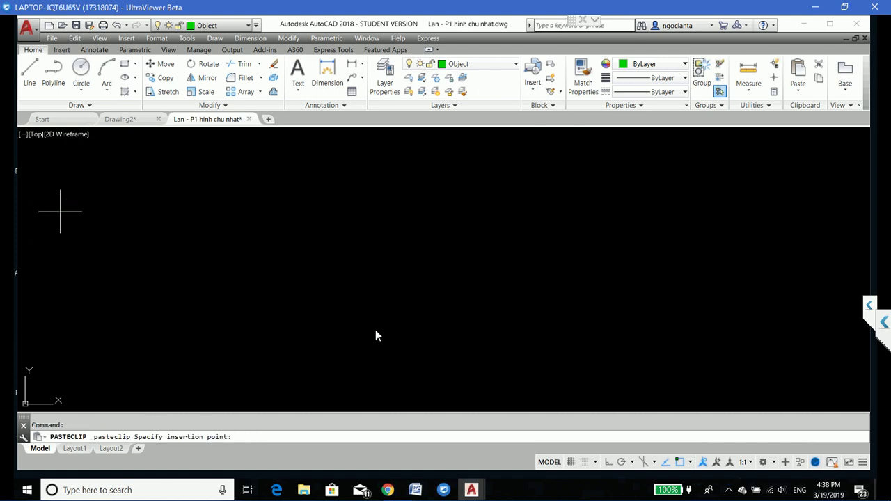
{"action": "key", "text": "Escape"}
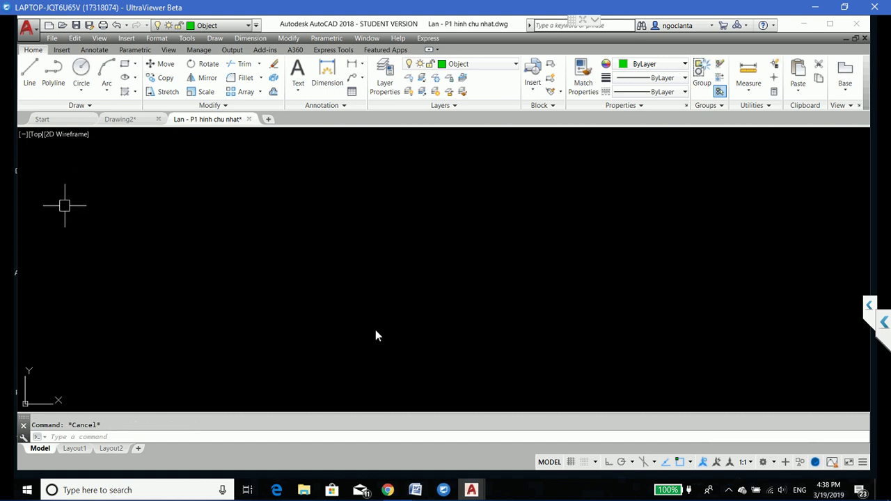
Zoom to extents and adjust the view to show the whole pasted drawing.
{"action": "middle_click", "coordinate": [376, 332]}
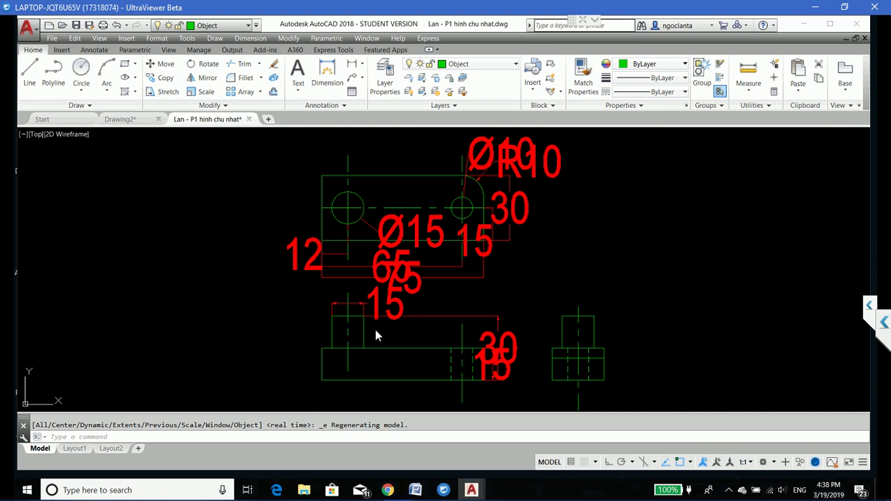
{"action": "scroll", "coordinate": [100, 209], "scroll_direction": "down", "scroll_amount": 2}
{"action": "scroll", "coordinate": [123, 207], "scroll_direction": "down", "scroll_amount": 2}
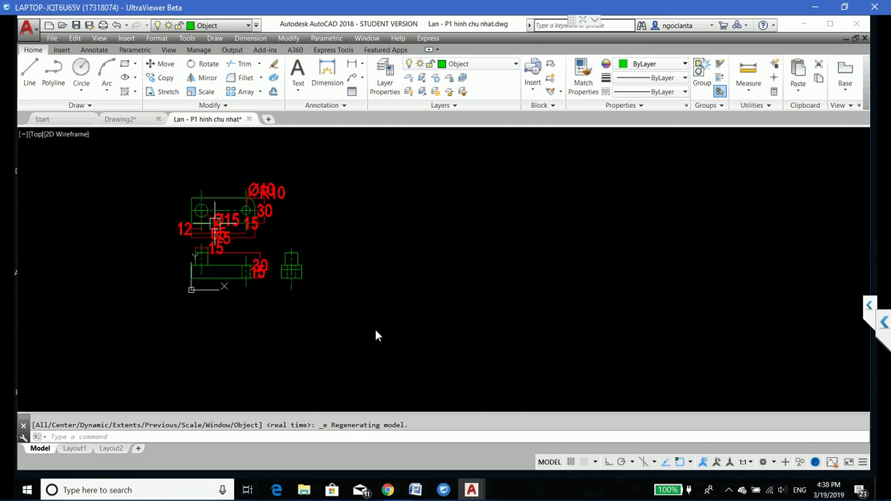
{"action": "scroll", "coordinate": [248, 227], "scroll_direction": "down", "scroll_amount": 2}
{"action": "scroll", "coordinate": [265, 234], "scroll_direction": "down", "scroll_amount": 2}
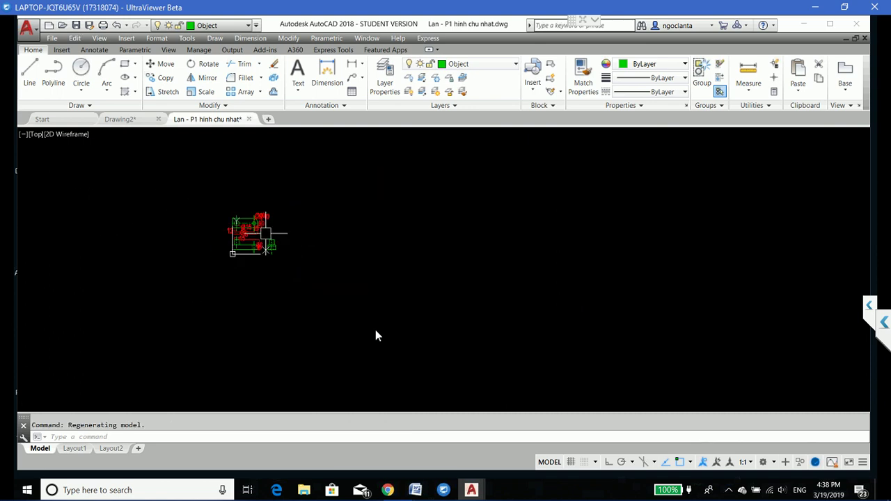
{"action": "scroll", "coordinate": [265, 233], "scroll_direction": "up", "scroll_amount": 1}
{"action": "scroll", "coordinate": [265, 233], "scroll_direction": "up", "scroll_amount": 2}
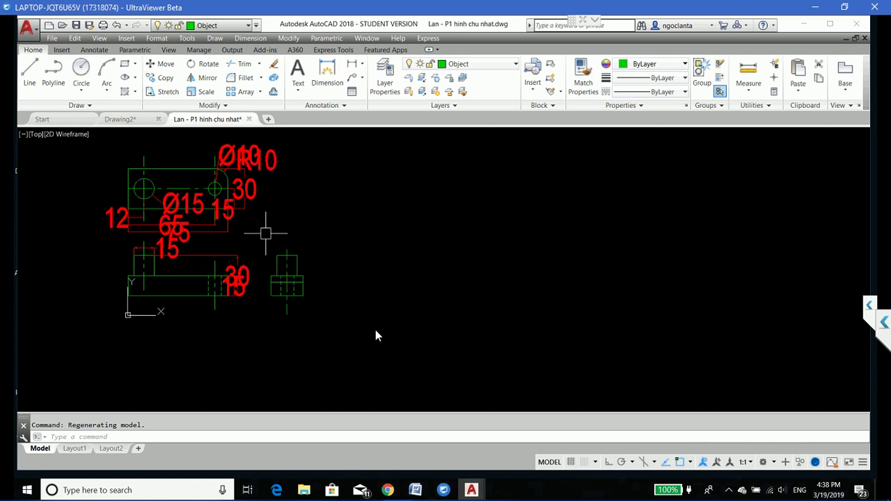
{"action": "scroll", "coordinate": [266, 233], "scroll_direction": "up", "scroll_amount": 2}
{"action": "scroll", "coordinate": [266, 233], "scroll_direction": "down", "scroll_amount": 2}
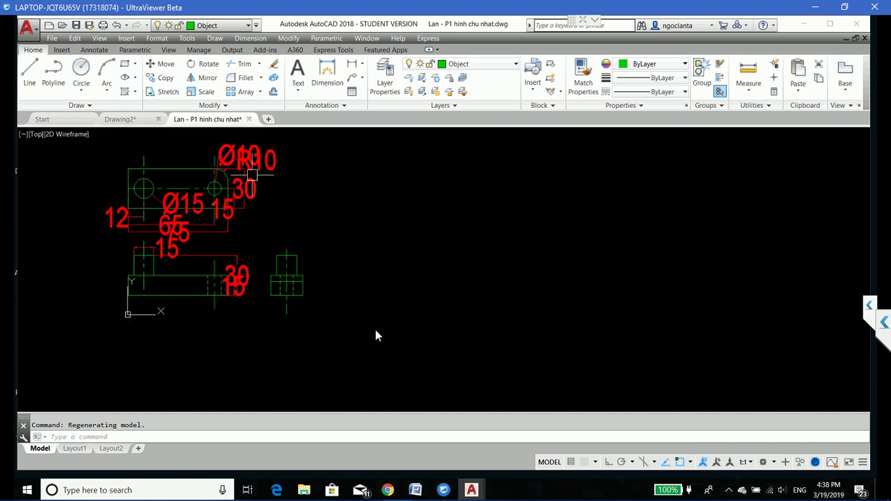
Check the dimension style via DIMSTY, then change DIMSCALE from 50 to 5.
{"action": "type", "text": "di"}
{"action": "type", "text": "msty"}
{"action": "key", "text": "Return"}
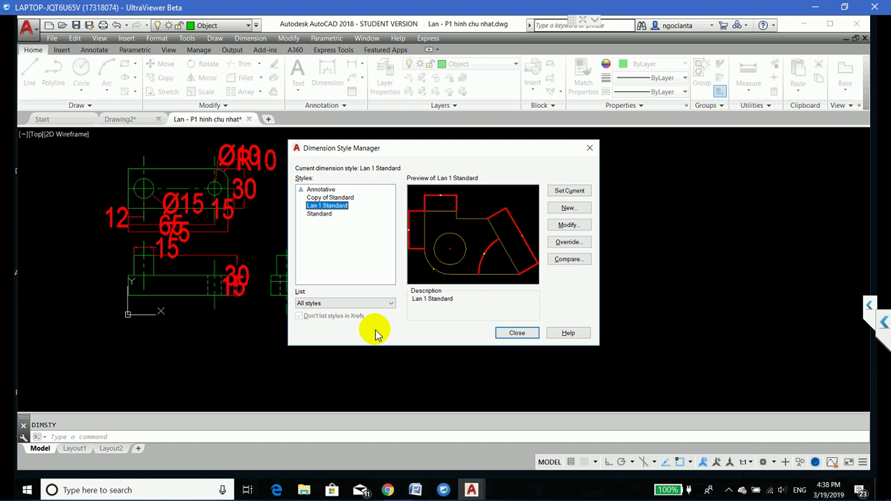
{"action": "key", "text": "Escape"}
{"action": "type", "text": "dimscale"}
{"action": "key", "text": "Return"}
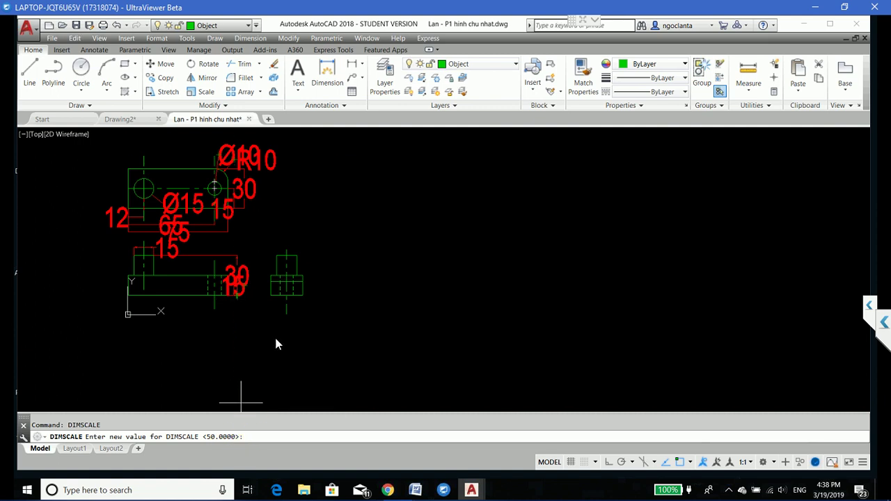
{"action": "type", "text": "5"}
{"action": "key", "text": "Return"}
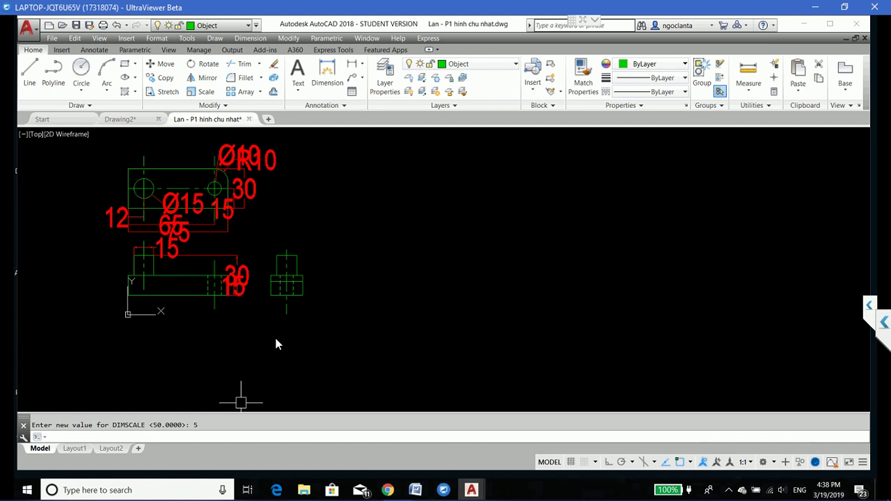
Update all 94 selected pasted objects to the current dimension style, turning their dimensions yellow.
{"action": "left_click", "coordinate": [251, 38]}
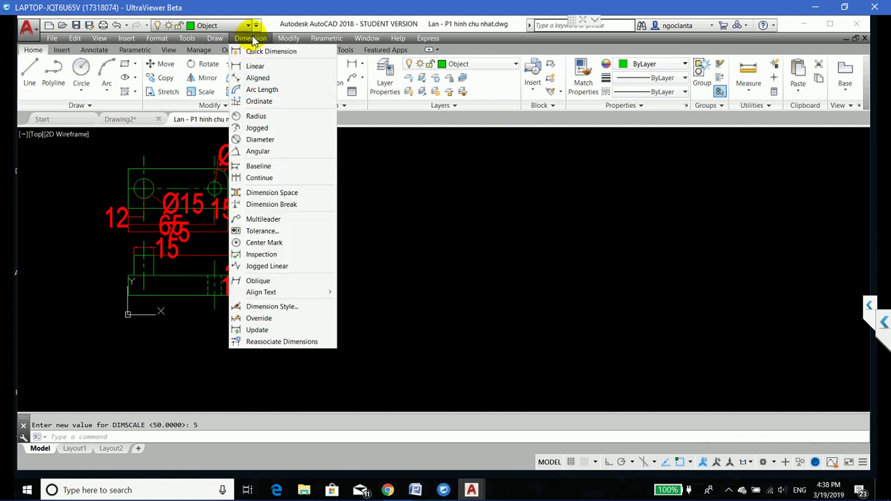
{"action": "left_click", "coordinate": [258, 330]}
{"action": "left_click", "coordinate": [246, 162]}
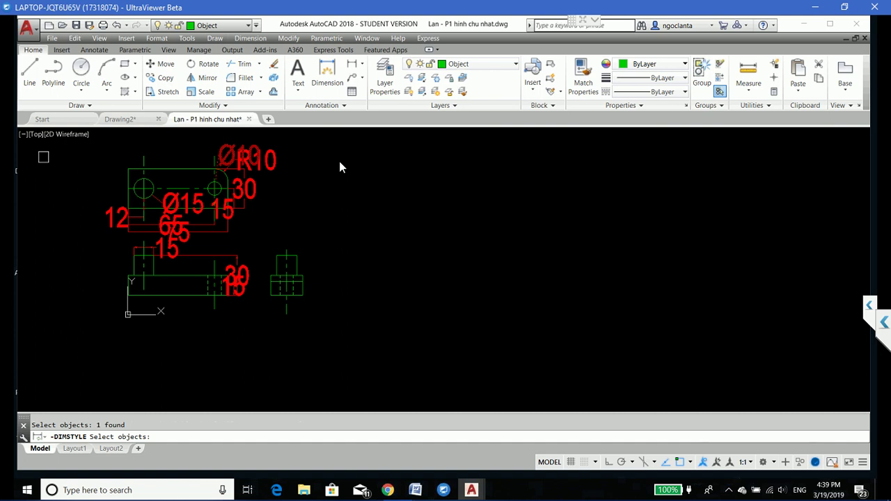
{"action": "left_click", "coordinate": [90, 138]}
{"action": "left_click", "coordinate": [347, 331]}
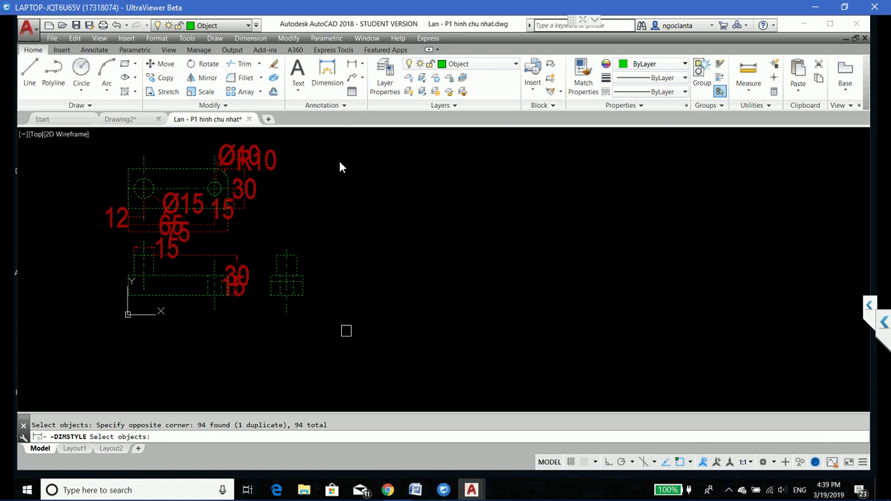
{"action": "key", "text": "Return"}
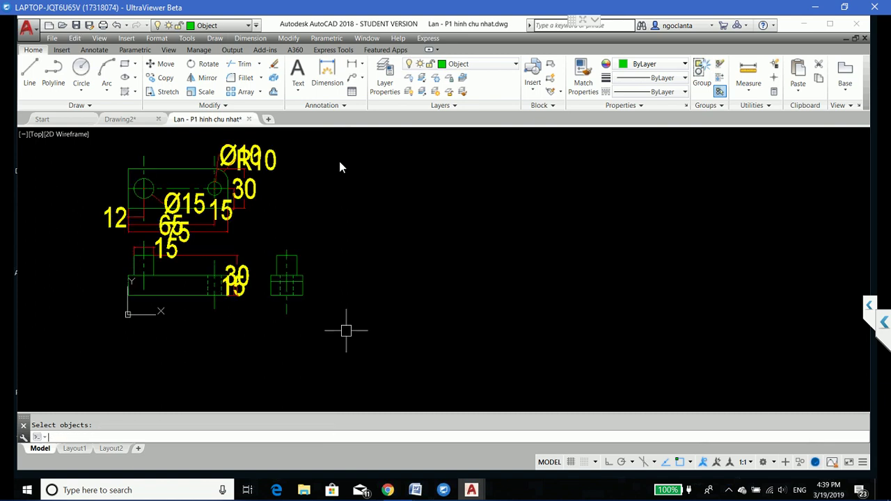
{"action": "type", "text": "dimscale"}
Set DIMSCALE to 1.
{"action": "key", "text": "Return"}
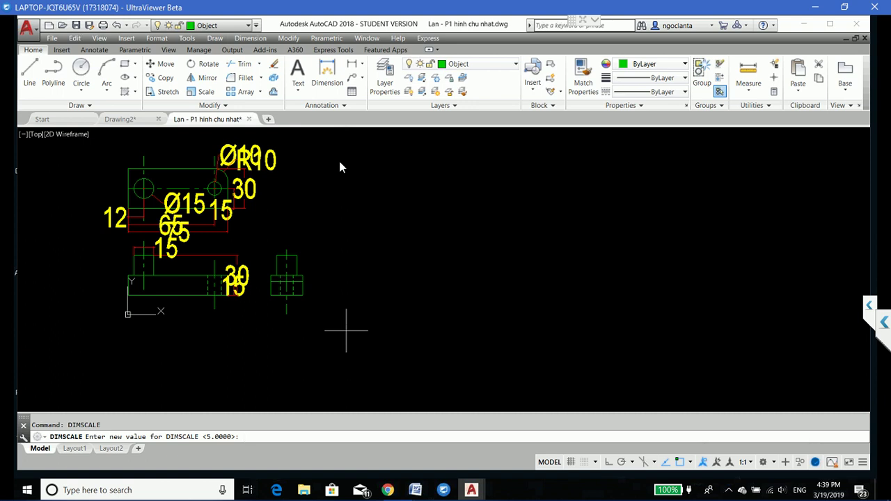
{"action": "type", "text": "1"}
{"action": "key", "text": "Return"}
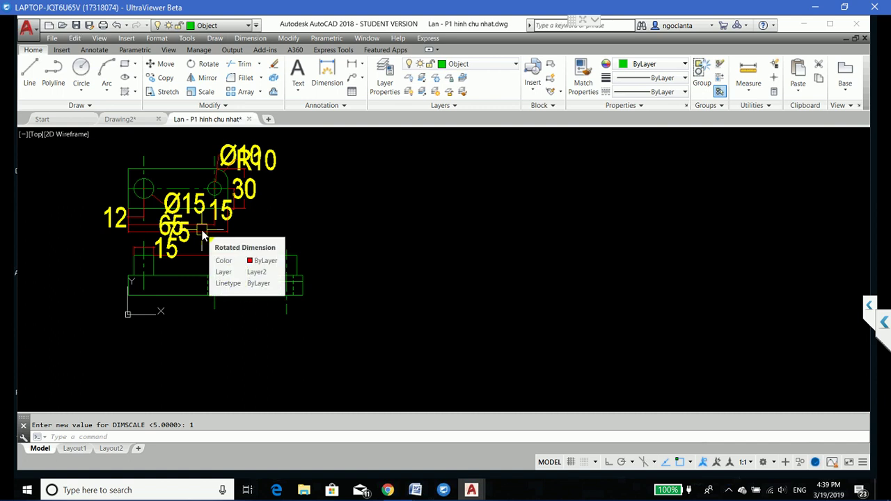
Update the part's dimensions to the current style with a crossing-window selection.
{"action": "left_click", "coordinate": [251, 38]}
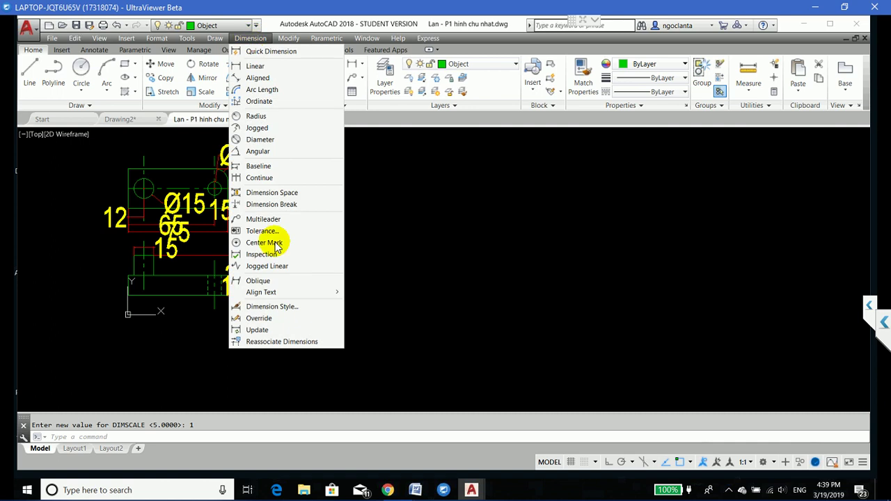
{"action": "left_click", "coordinate": [268, 332]}
{"action": "left_click", "coordinate": [338, 342]}
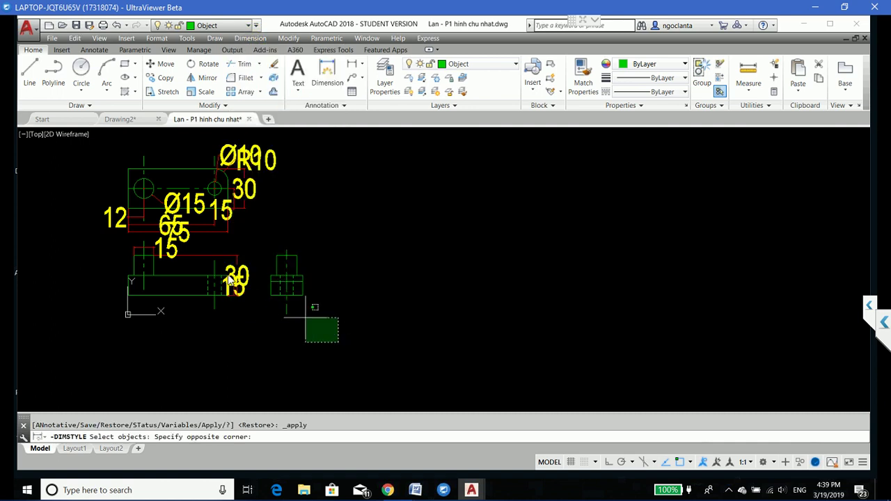
{"action": "left_click", "coordinate": [70, 146]}
{"action": "key", "text": "Return"}
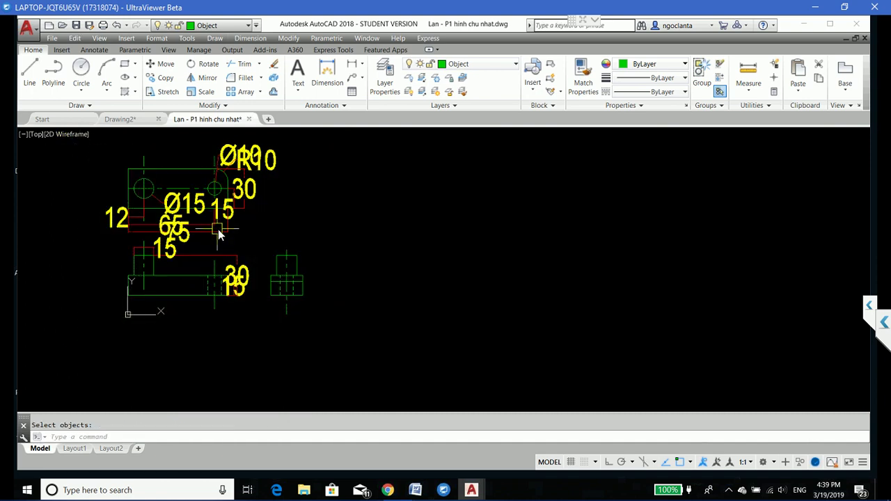
Add a linear dimension reading 69 to the right of the part drawing.
{"action": "type", "text": "di"}
{"action": "key", "text": "Return"}
{"action": "left_click", "coordinate": [493, 322]}
{"action": "left_click", "coordinate": [587, 322]}
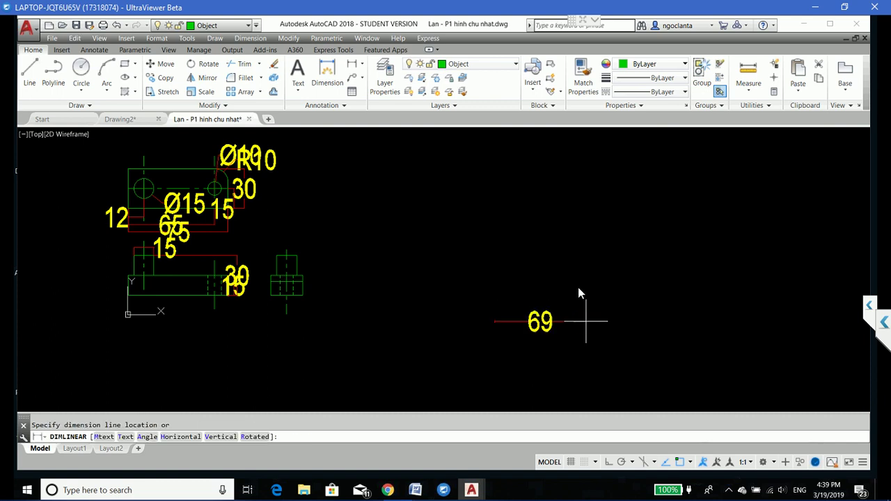
{"action": "left_click", "coordinate": [575, 283]}
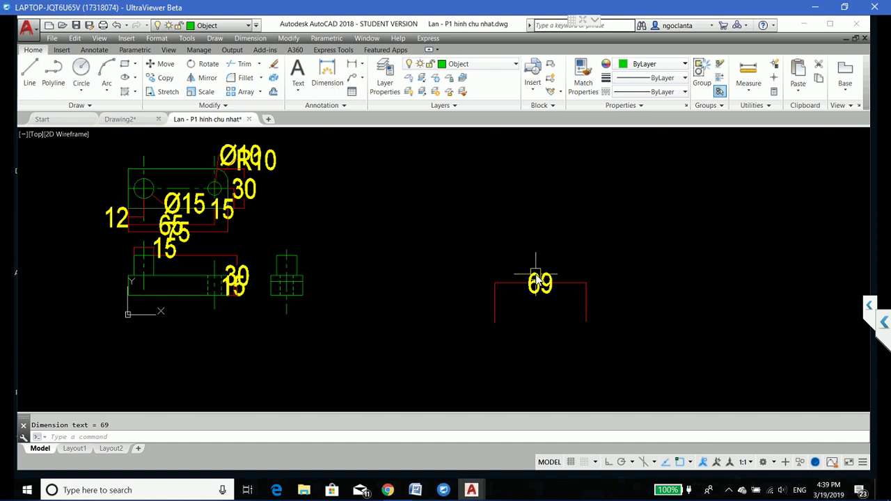
Browse the layer list without changing layers, leaving Object current.
{"action": "left_click", "coordinate": [493, 67]}
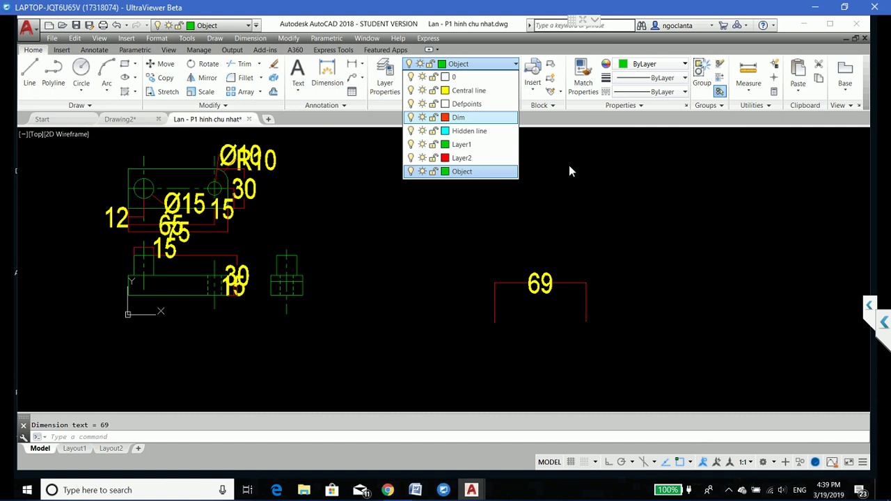
{"action": "key", "text": "Down"}
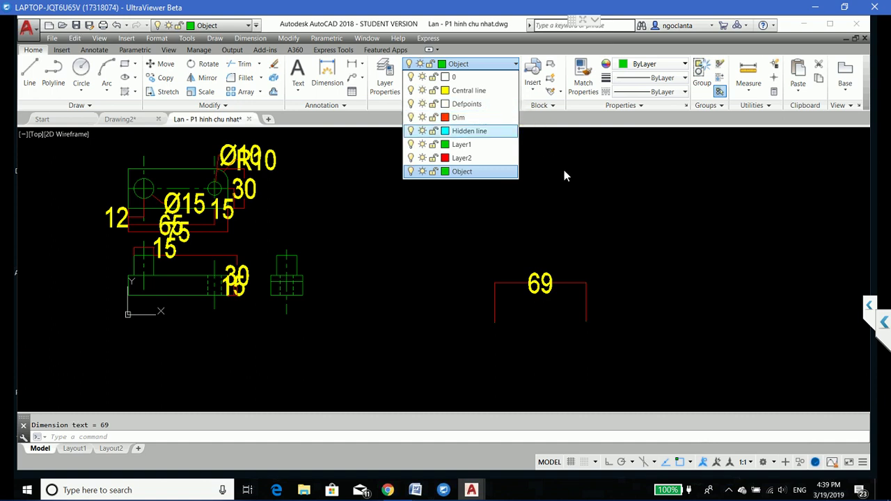
{"action": "key", "text": "Escape"}
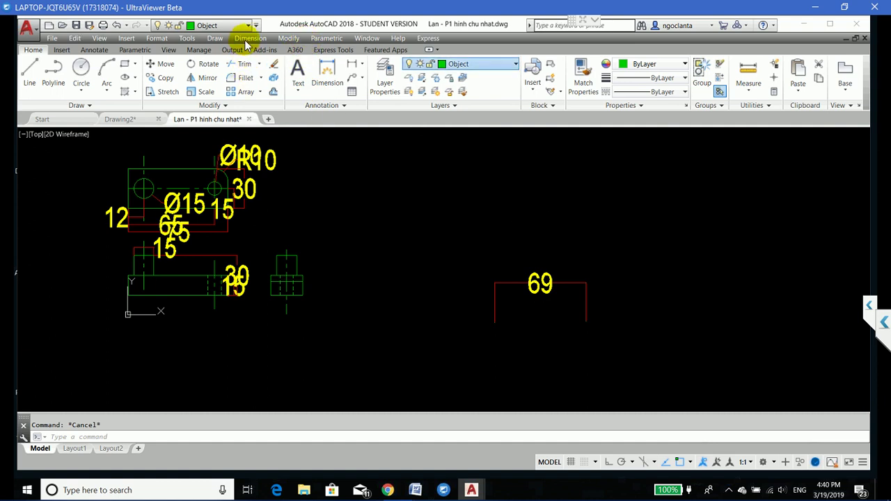
{"action": "key", "text": "alt+Down"}
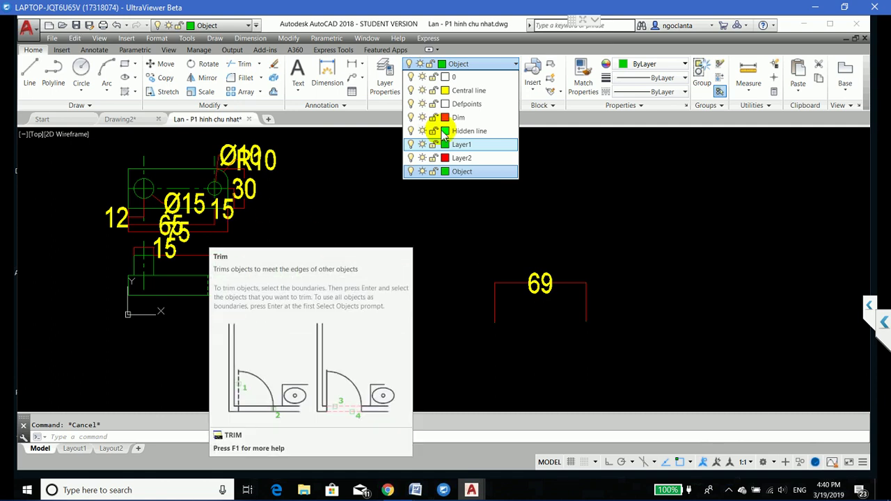
{"action": "key", "text": "Up"}
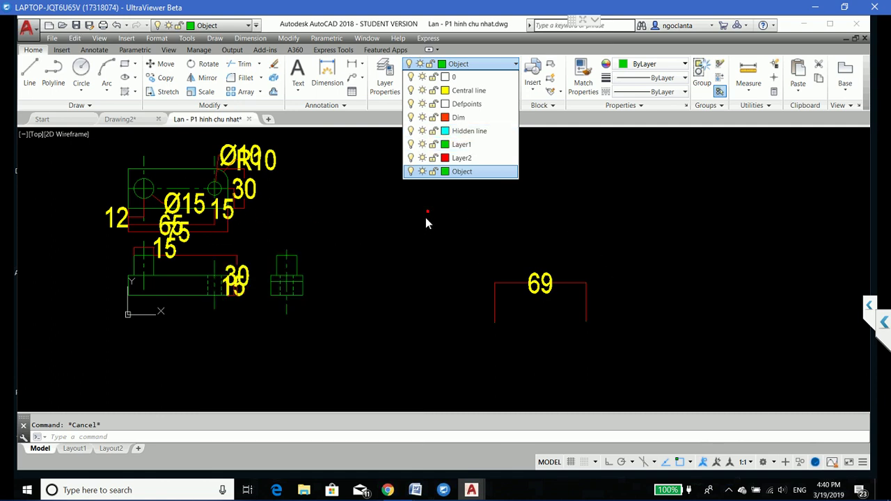
{"action": "left_click", "coordinate": [337, 104]}
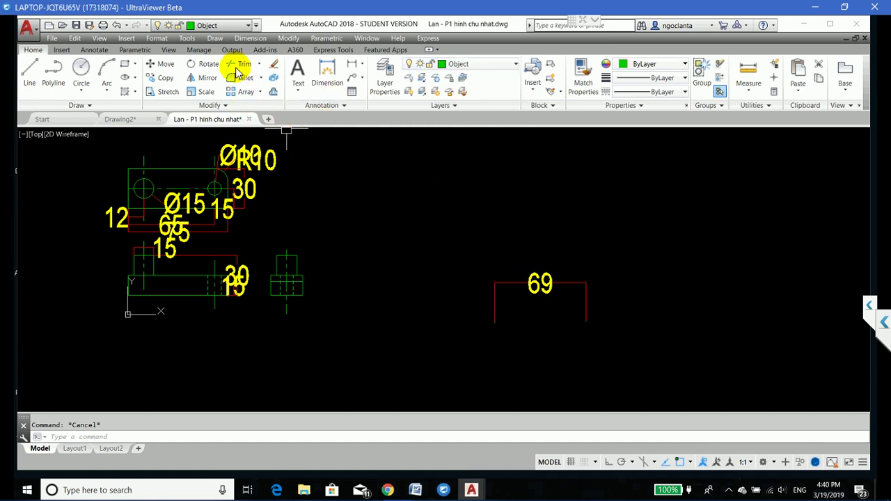
Make Lan 1 Standard the current dimension style, discarding its overrides.
{"action": "type", "text": "d"}
{"action": "key", "text": "Return"}
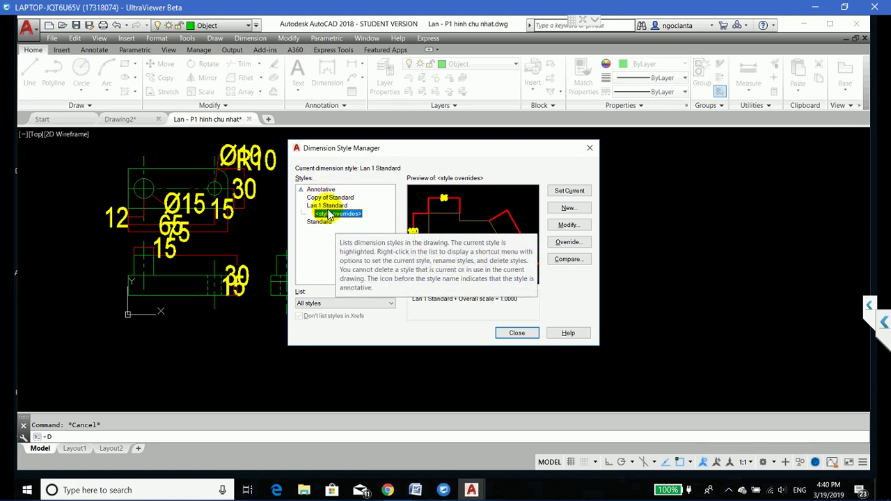
{"action": "left_click", "coordinate": [326, 205]}
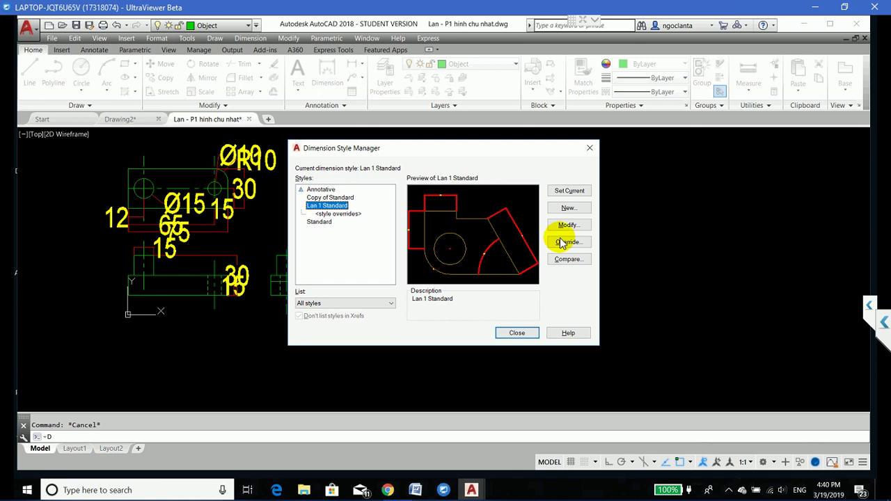
{"action": "left_click", "coordinate": [569, 191]}
{"action": "left_click", "coordinate": [411, 253]}
{"action": "left_click", "coordinate": [517, 333]}
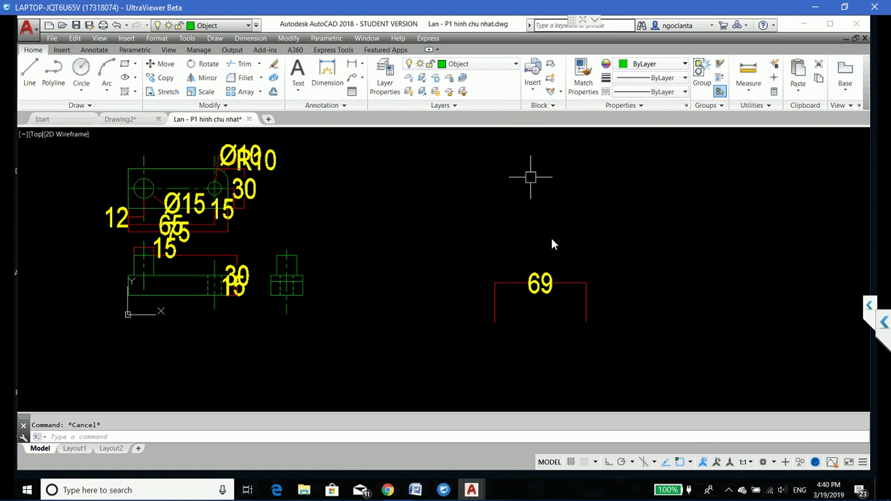
Place a new 51 linear dimension above the 69 dimension using DLI.
{"action": "type", "text": "dli"}
{"action": "key", "text": "Return"}
{"action": "left_click", "coordinate": [438, 235]}
{"action": "left_click", "coordinate": [506, 234]}
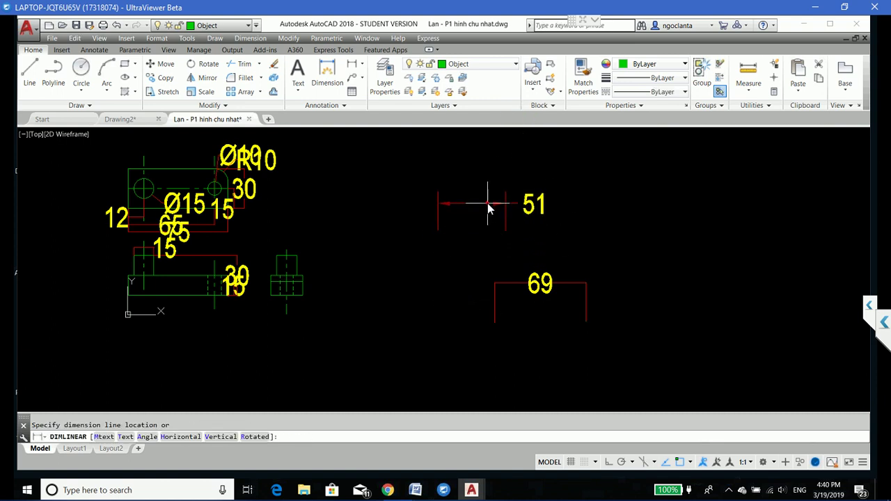
{"action": "left_click", "coordinate": [490, 204]}
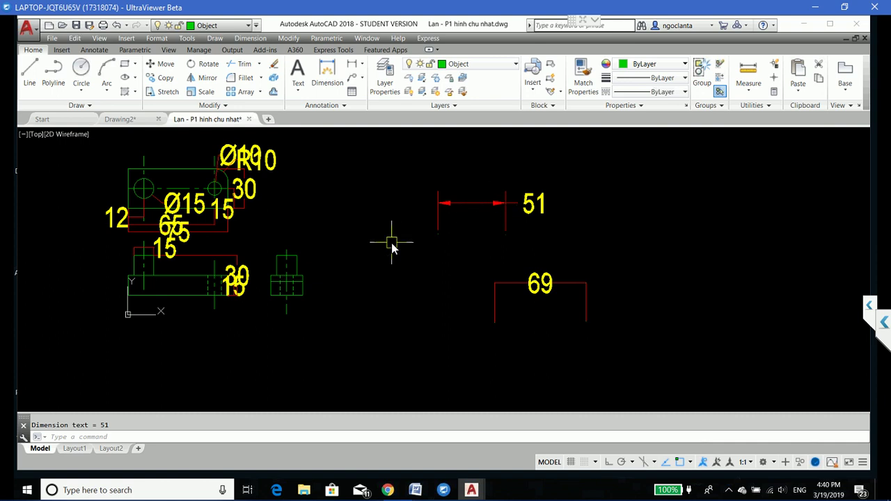
{"action": "type", "text": "dimscale"}
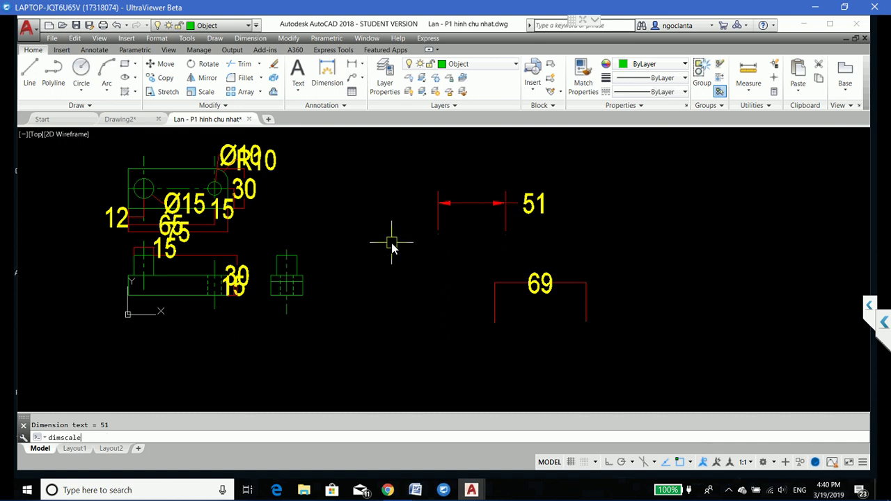
Set DIMSCALE to 10 and add a 27 linear dimension below the 51, beside the 69.
{"action": "key", "text": "Return"}
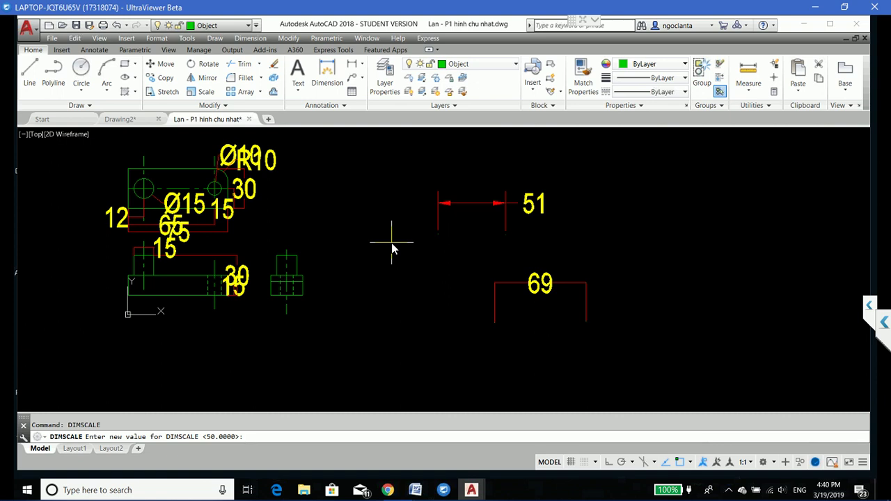
{"action": "type", "text": "10"}
{"action": "key", "text": "Return"}
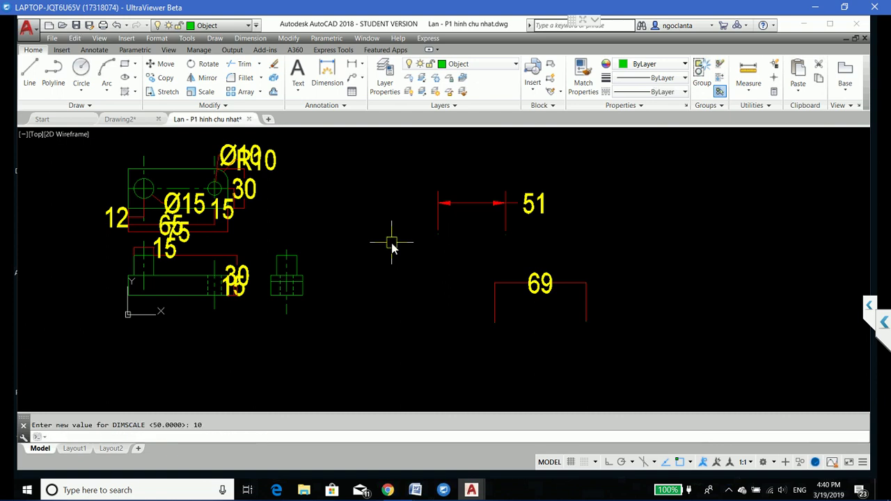
{"action": "type", "text": "dli"}
{"action": "key", "text": "Return"}
{"action": "left_click", "coordinate": [372, 351]}
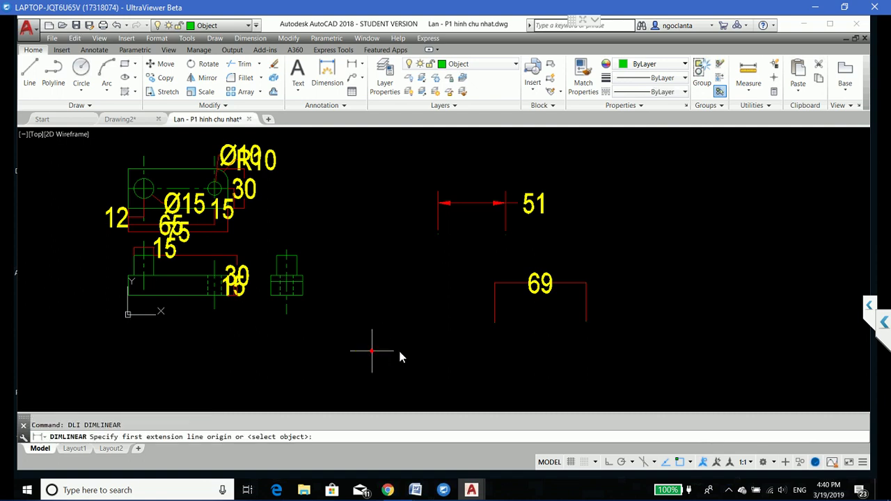
{"action": "left_click", "coordinate": [408, 351]}
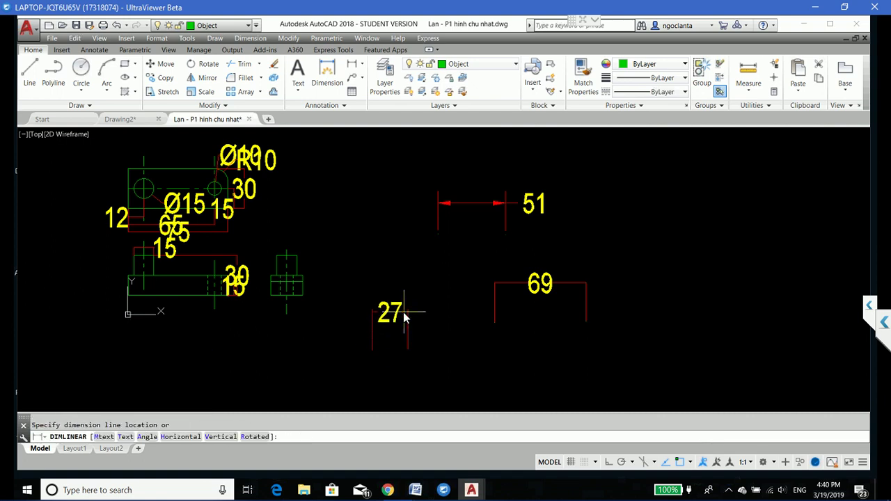
{"action": "left_click", "coordinate": [403, 313]}
{"action": "scroll", "coordinate": [387, 324], "scroll_direction": "up", "scroll_amount": 4}
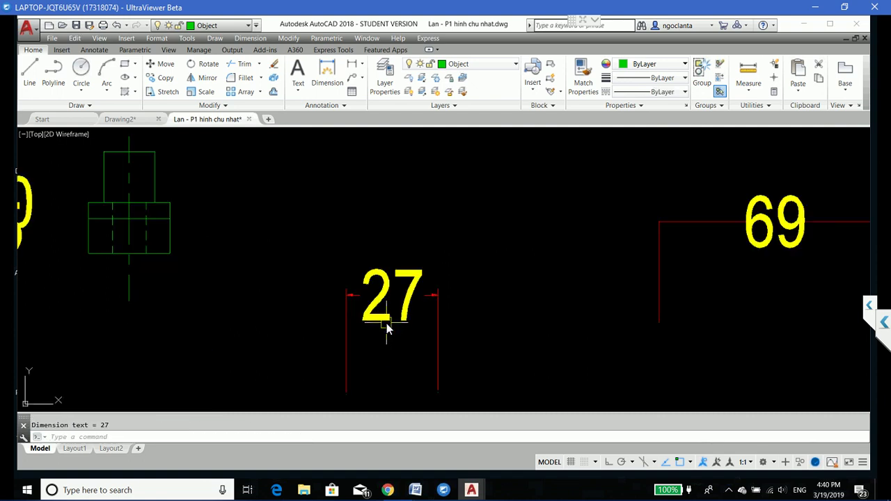
{"action": "scroll", "coordinate": [388, 329], "scroll_direction": "down", "scroll_amount": 2}
{"action": "scroll", "coordinate": [388, 329], "scroll_direction": "down", "scroll_amount": 2}
{"action": "type", "text": "st"}
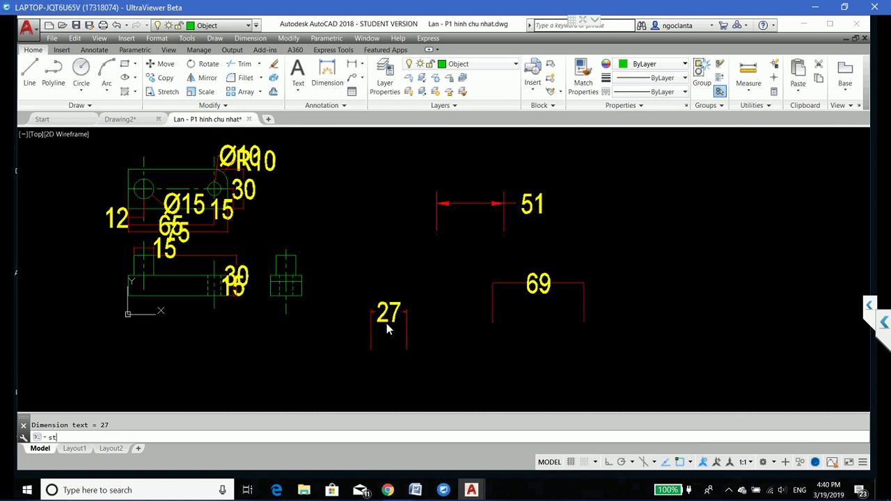
Open Text Style and select the Standard style's 15.0000 Arial height for editing.
{"action": "key", "text": "Return"}
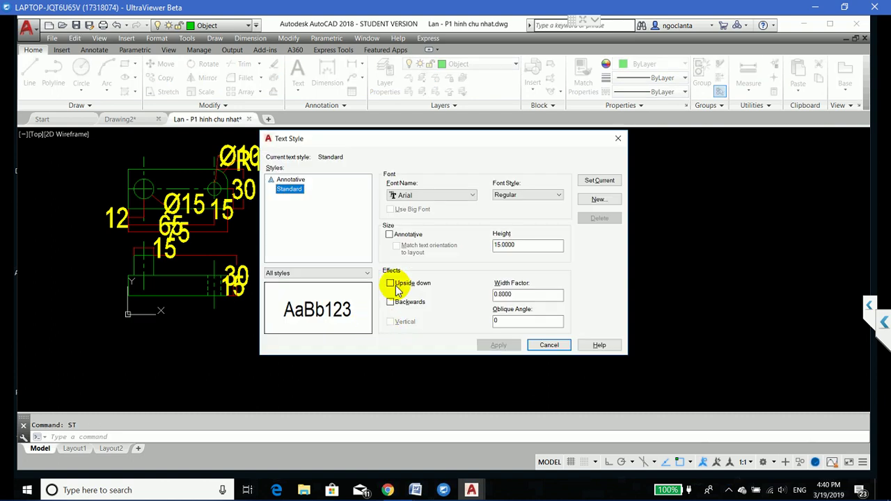
{"action": "double_click", "coordinate": [523, 245]}
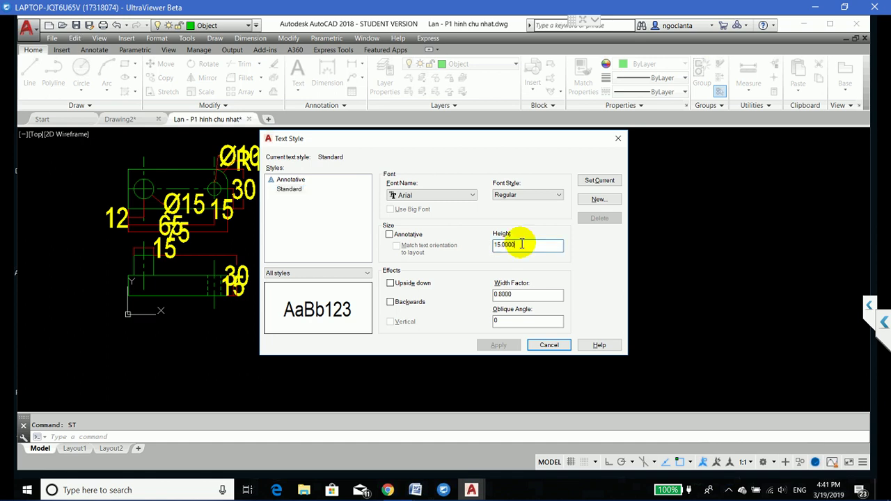
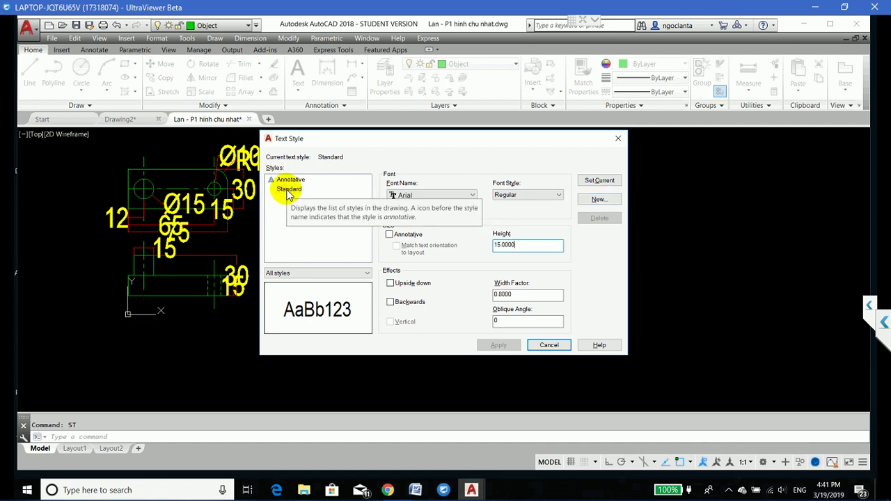
Set the Standard text style's height to 0 and apply it.
{"action": "left_click", "coordinate": [288, 189]}
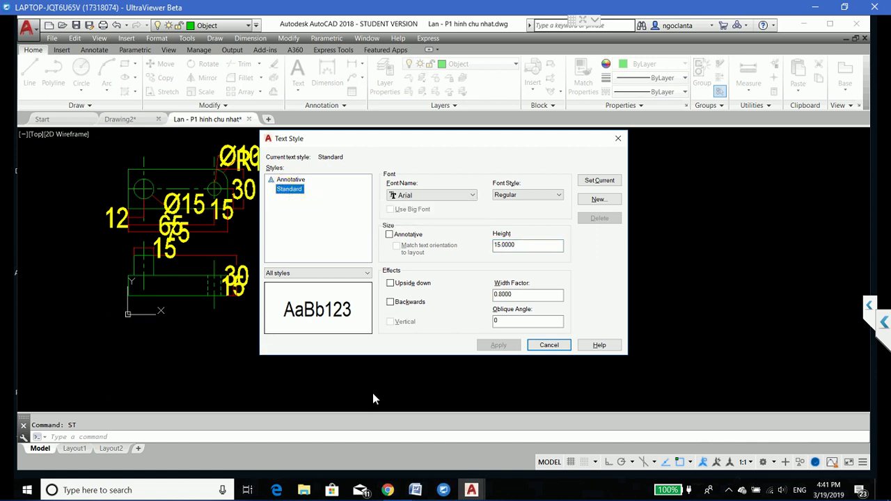
{"action": "left_click", "coordinate": [470, 423]}
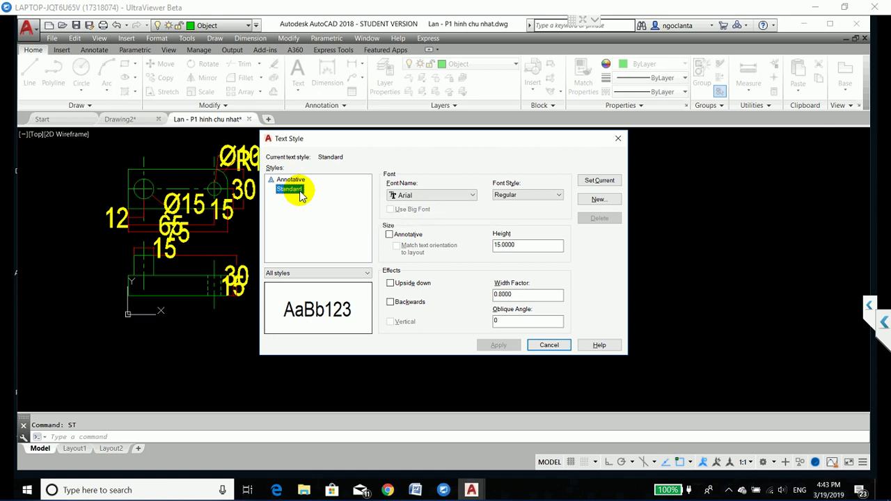
{"action": "left_click", "coordinate": [525, 243]}
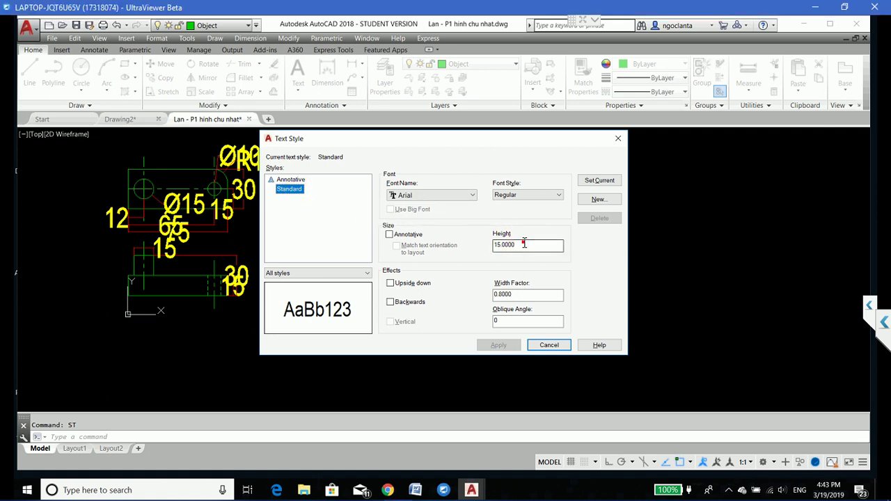
{"action": "left_click_drag", "start_coordinate": [525, 244], "coordinate": [490, 246]}
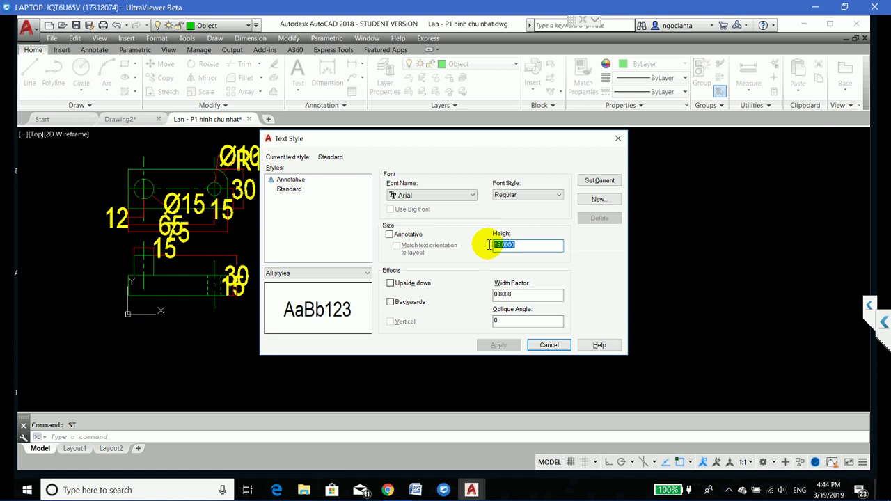
{"action": "type", "text": "0"}
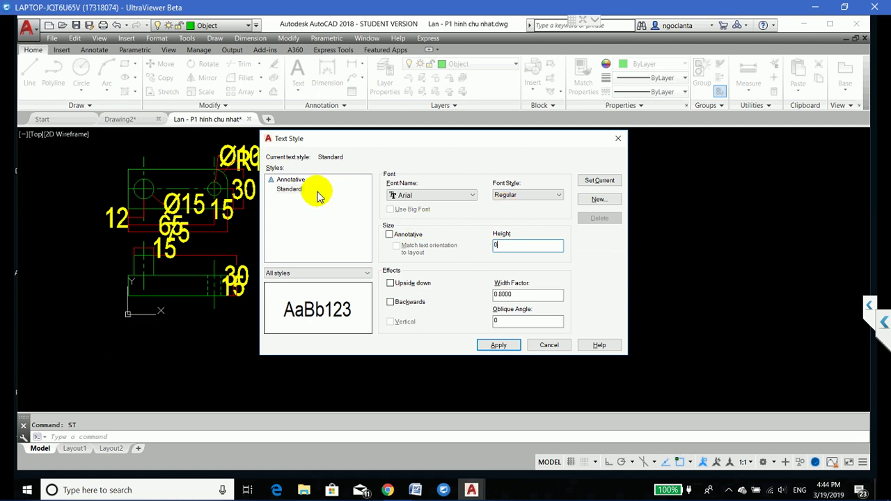
{"action": "left_click", "coordinate": [290, 193]}
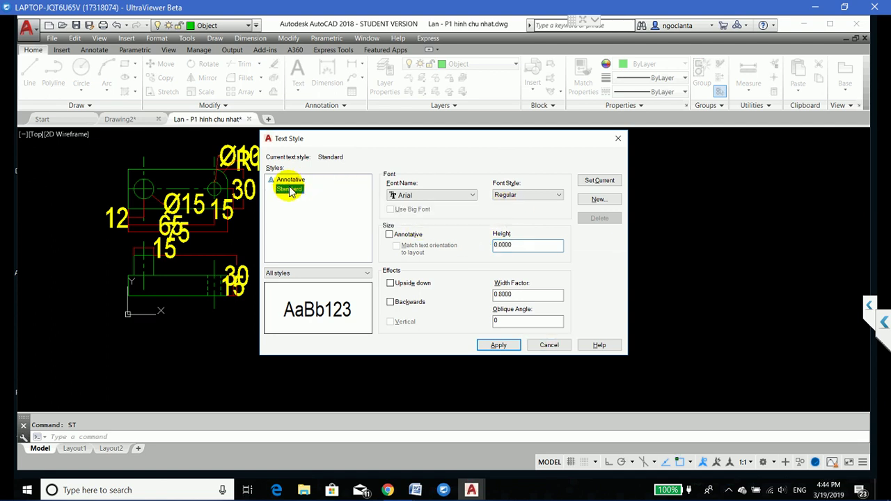
{"action": "left_click", "coordinate": [598, 199]}
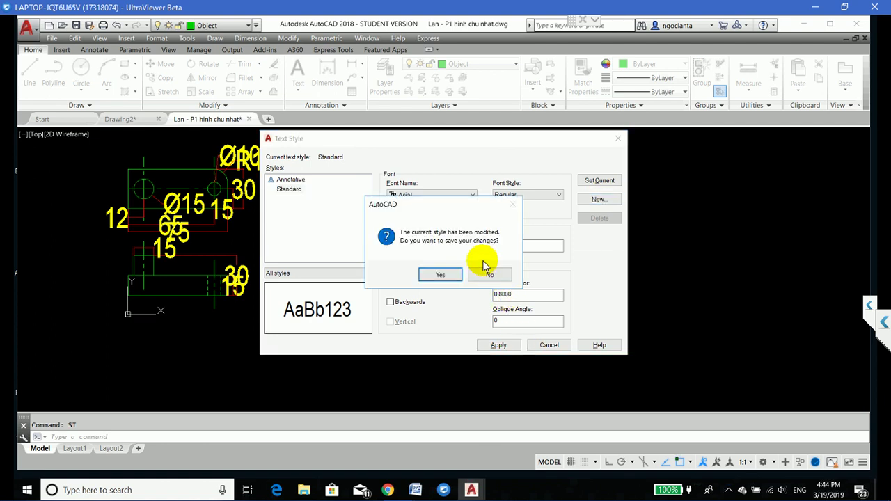
{"action": "left_click", "coordinate": [489, 275]}
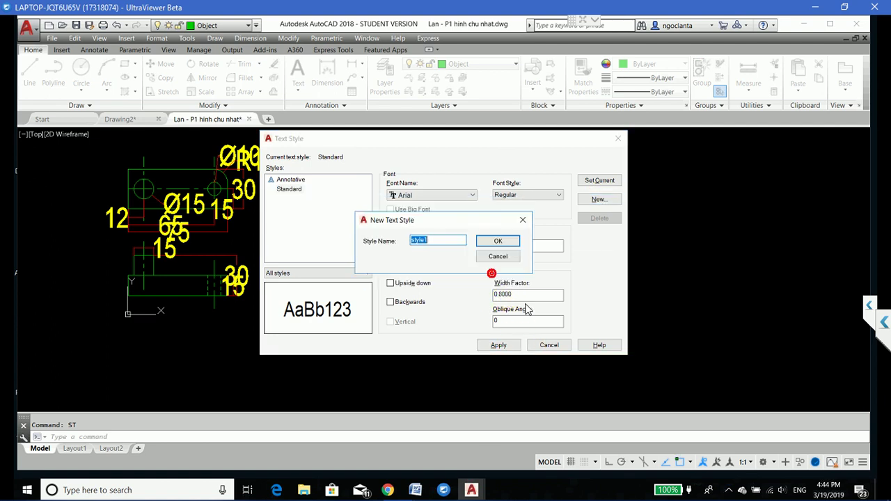
{"action": "left_click", "coordinate": [523, 220]}
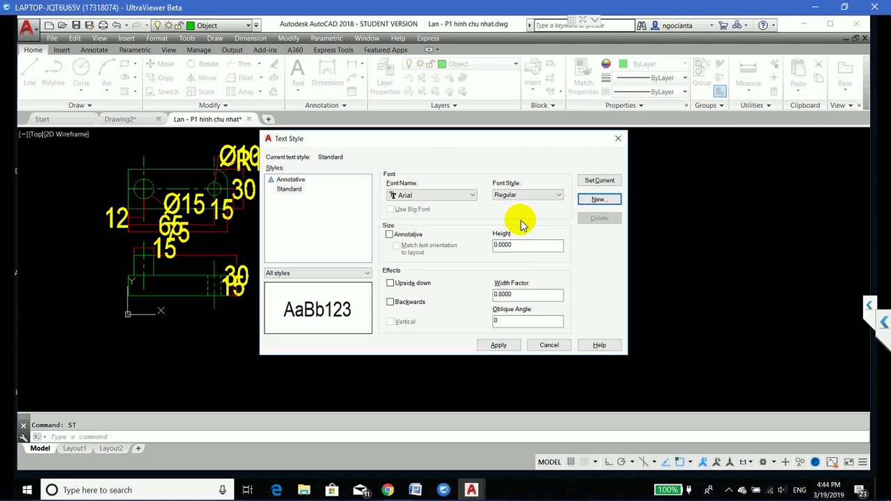
{"action": "left_click", "coordinate": [497, 344]}
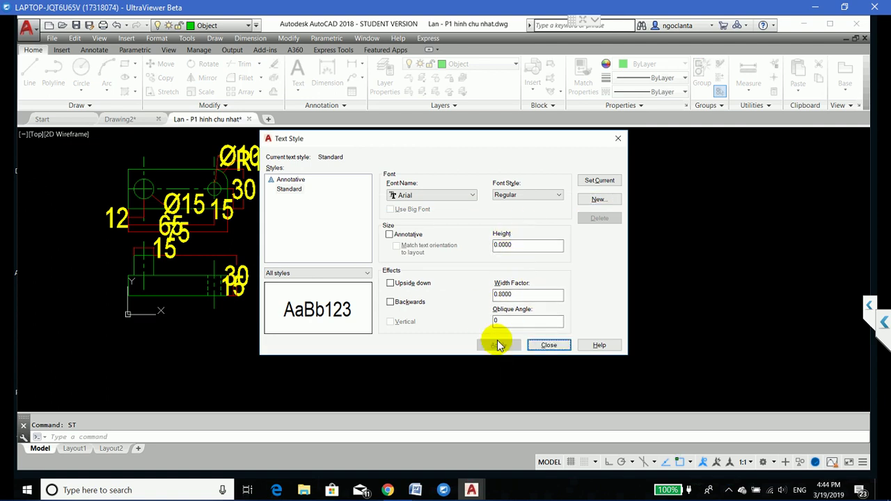
Create a new text style named style1 with height 15, apply it, and close the dialog.
{"action": "left_click", "coordinate": [290, 189]}
{"action": "left_click", "coordinate": [621, 181]}
{"action": "left_click", "coordinate": [303, 190]}
{"action": "left_click", "coordinate": [599, 199]}
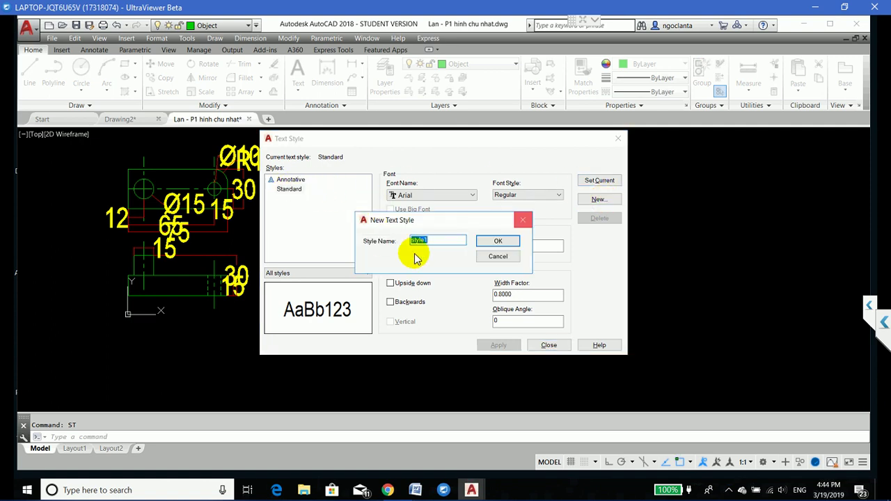
{"action": "key", "text": "Return"}
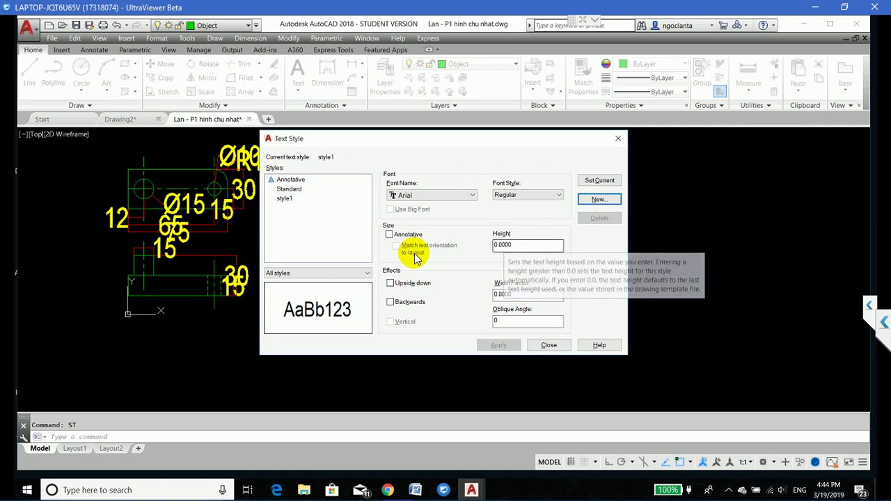
{"action": "left_click", "coordinate": [287, 199]}
{"action": "left_click", "coordinate": [512, 245]}
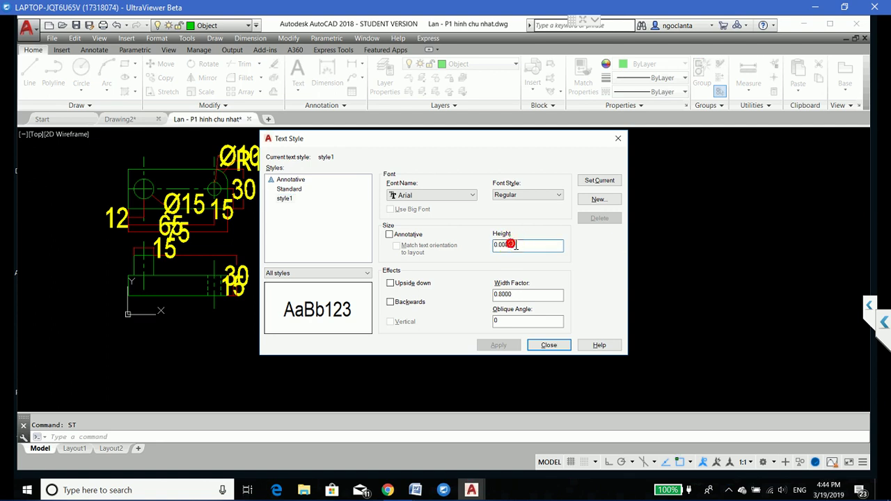
{"action": "left_click_drag", "start_coordinate": [512, 245], "coordinate": [479, 241]}
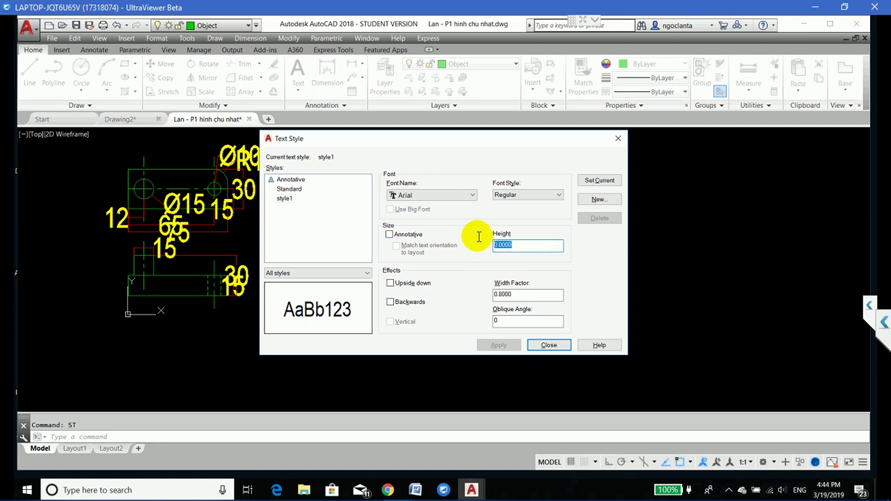
{"action": "type", "text": "15"}
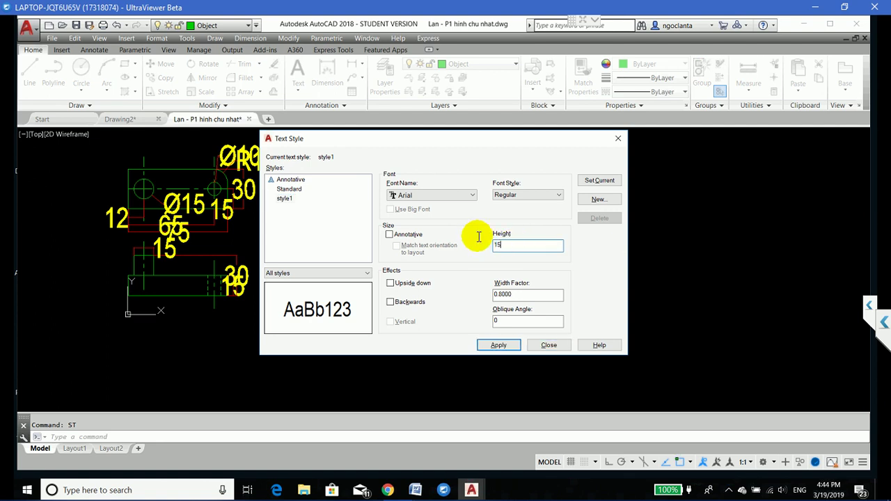
{"action": "left_click", "coordinate": [500, 346]}
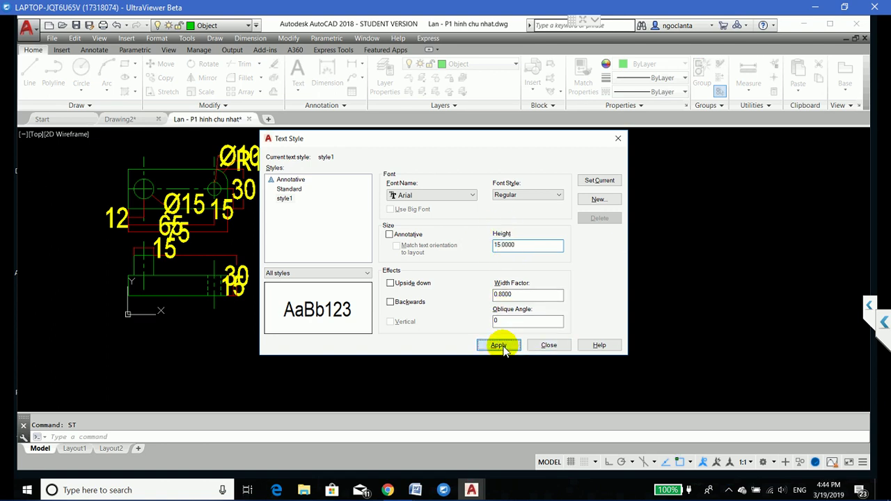
{"action": "left_click", "coordinate": [549, 346]}
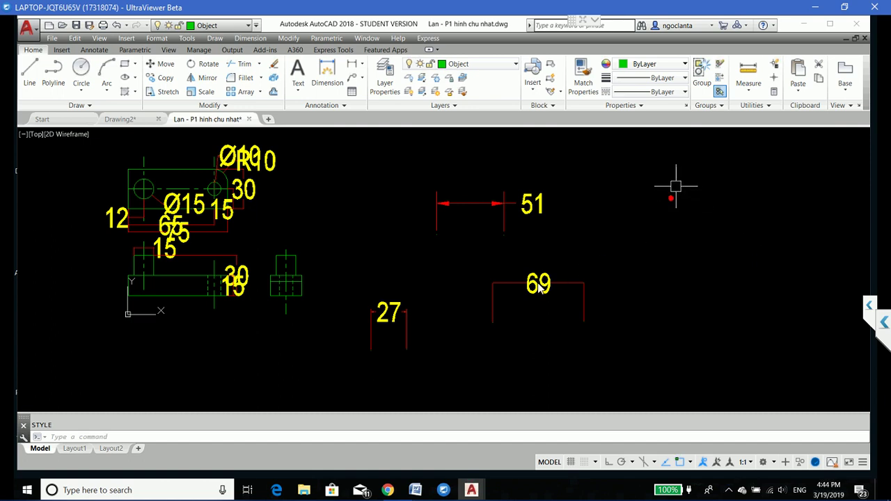
Erase every object in the drawing, then switch to Drawing2 and back.
{"action": "key", "text": "Escape"}
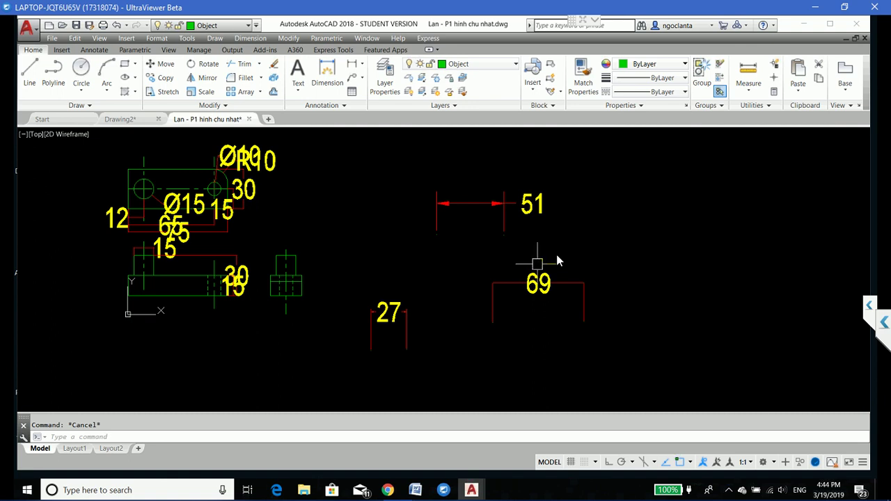
{"action": "left_click", "coordinate": [390, 316]}
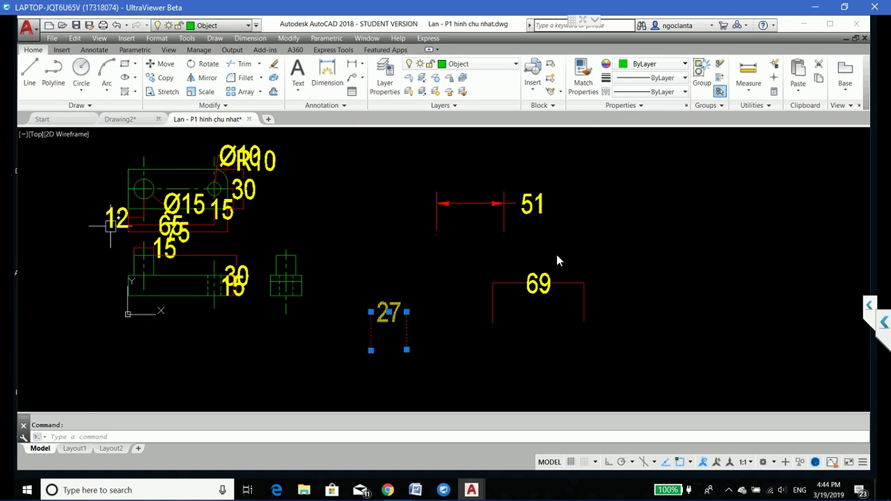
{"action": "key", "text": "ctrl+a"}
{"action": "key", "text": "Delete"}
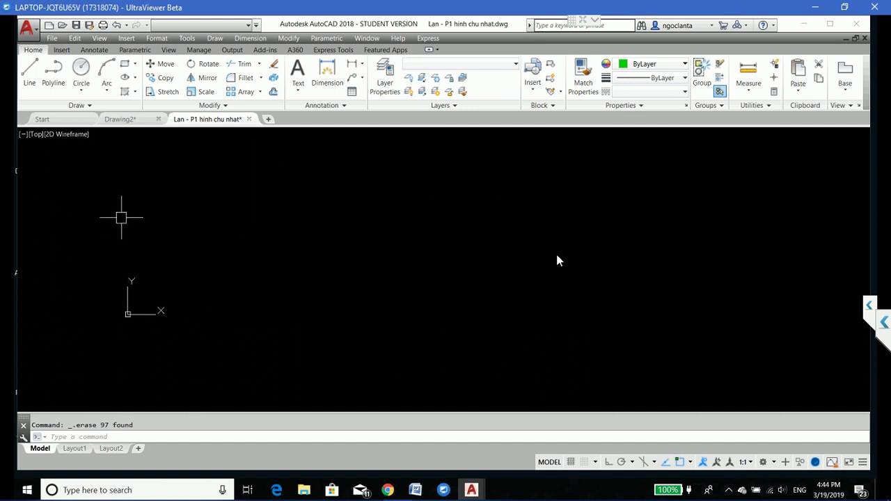
{"action": "scroll", "coordinate": [525, 257], "scroll_direction": "up", "scroll_amount": 3}
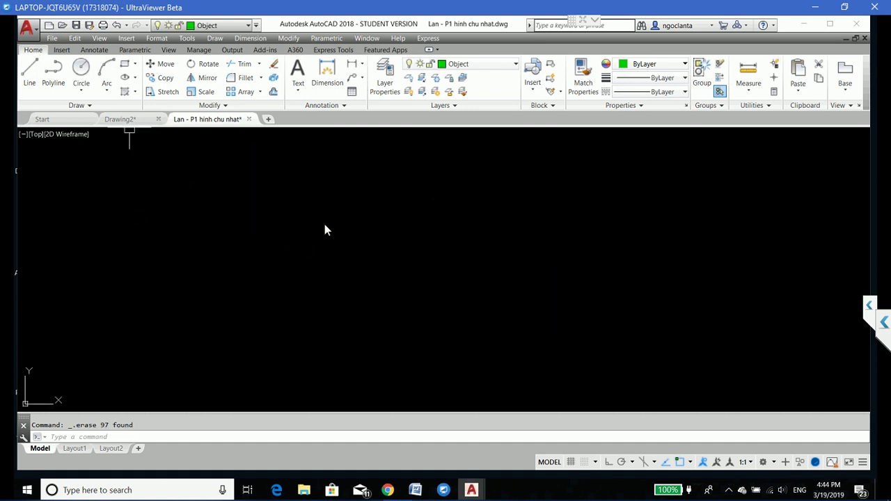
{"action": "key", "text": "ctrl+Tab"}
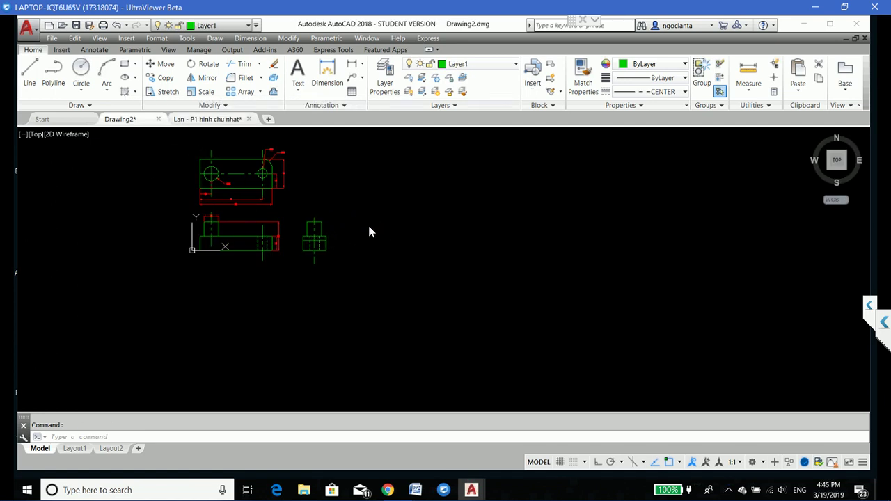
{"action": "key", "text": "ctrl+Tab"}
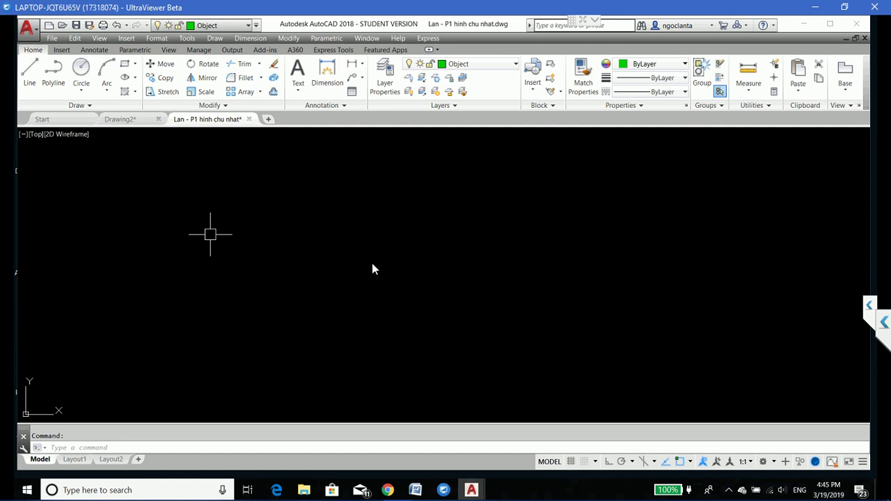
Dismiss the layer list, then start a trial linear dimension and cancel it.
{"action": "type", "text": "D1"}
{"action": "left_click", "coordinate": [324, 330]}
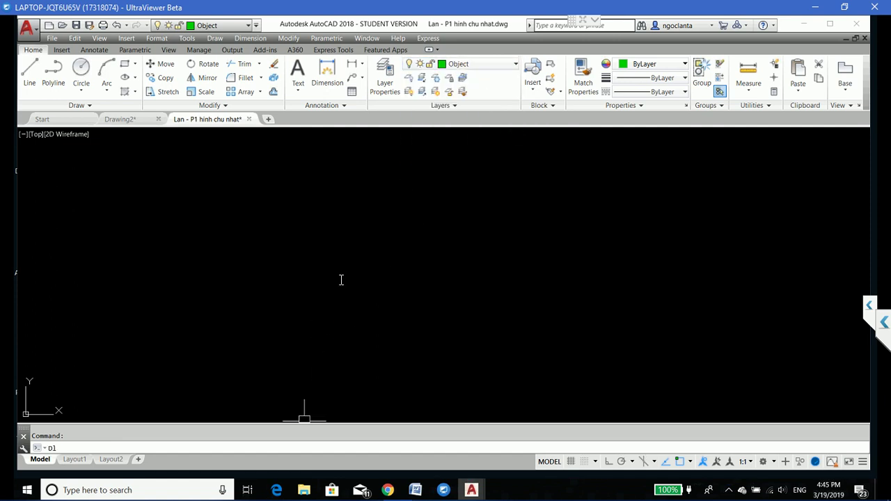
{"action": "key", "text": "Escape"}
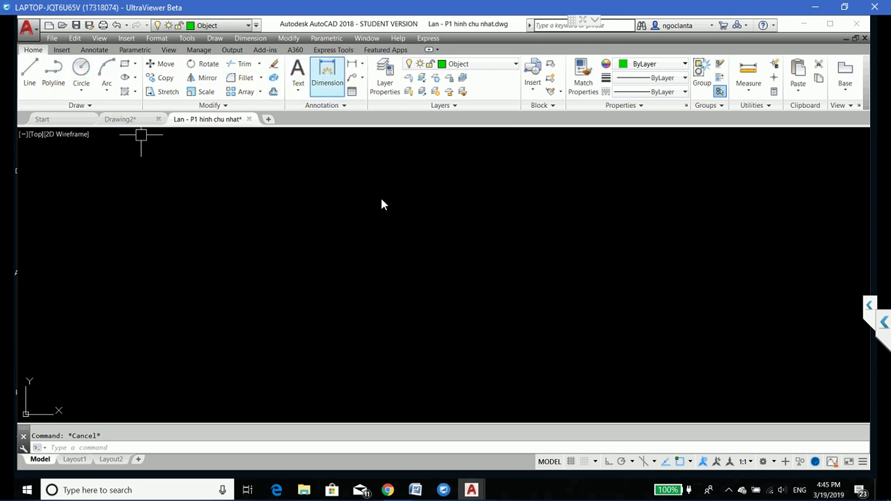
{"action": "left_click", "coordinate": [352, 64]}
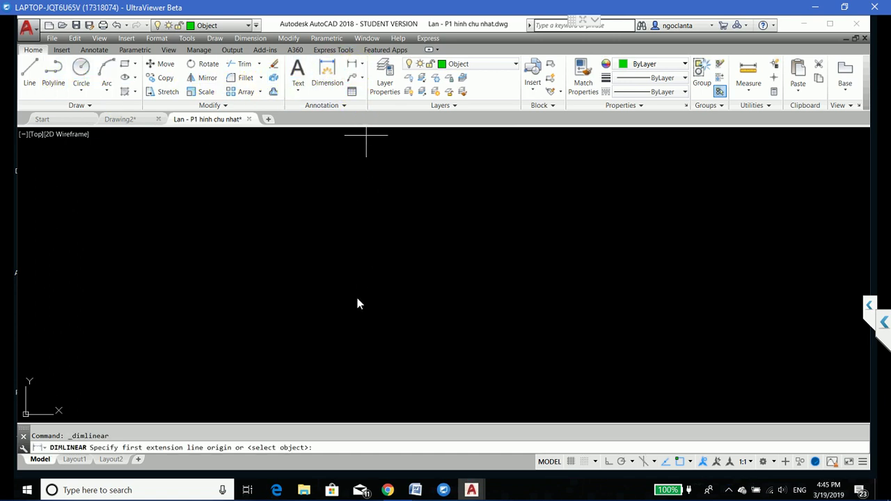
{"action": "left_click", "coordinate": [356, 303]}
{"action": "left_click", "coordinate": [463, 299]}
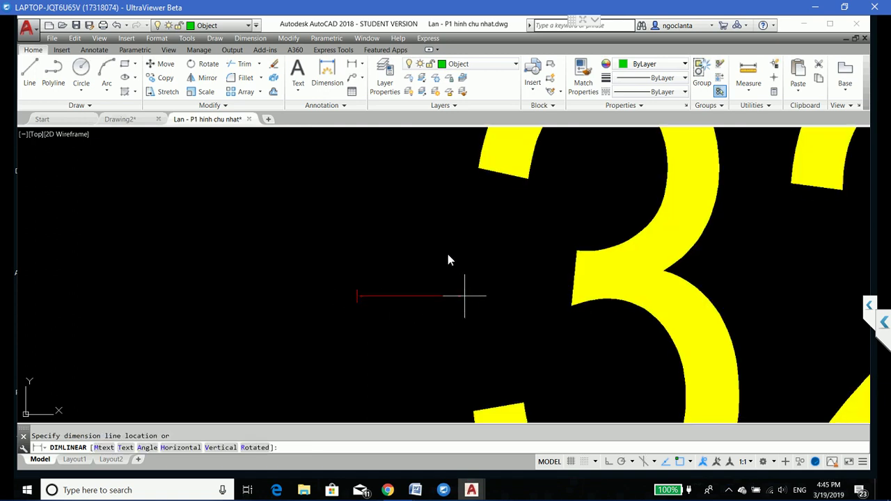
{"action": "scroll", "coordinate": [439, 257], "scroll_direction": "down", "scroll_amount": 5}
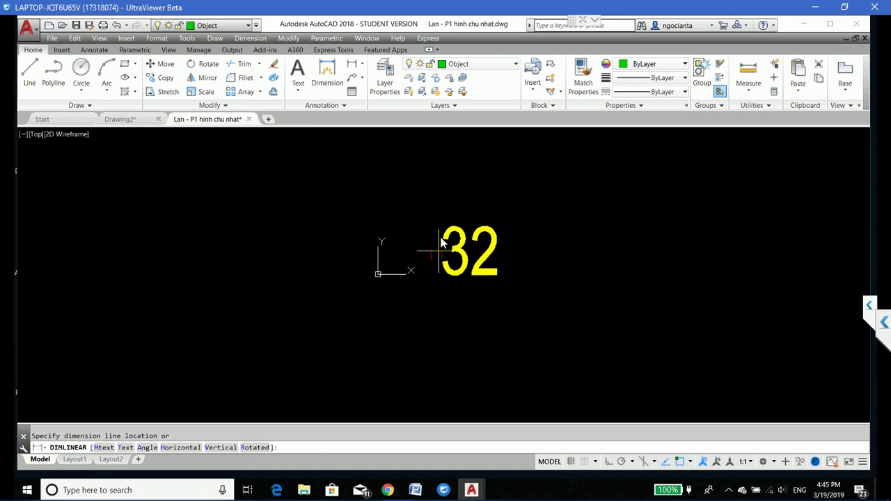
{"action": "key", "text": "Escape"}
{"action": "type", "text": "d"}
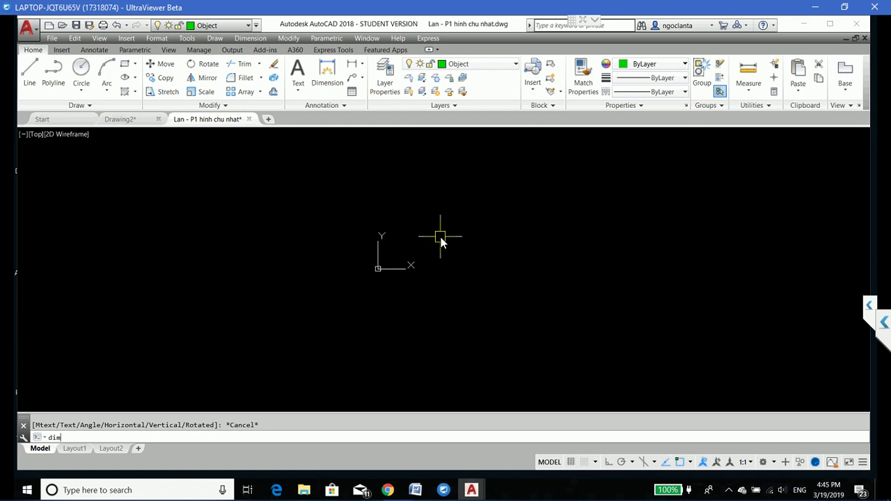
Clear the text height of the current custom dimension style, then close both dimension style dialogs.
{"action": "key", "text": "Return"}
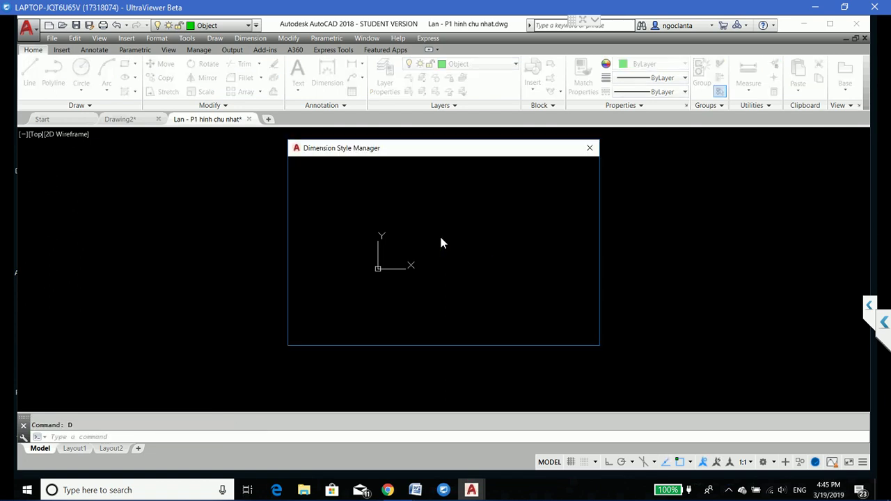
{"action": "left_click", "coordinate": [327, 205]}
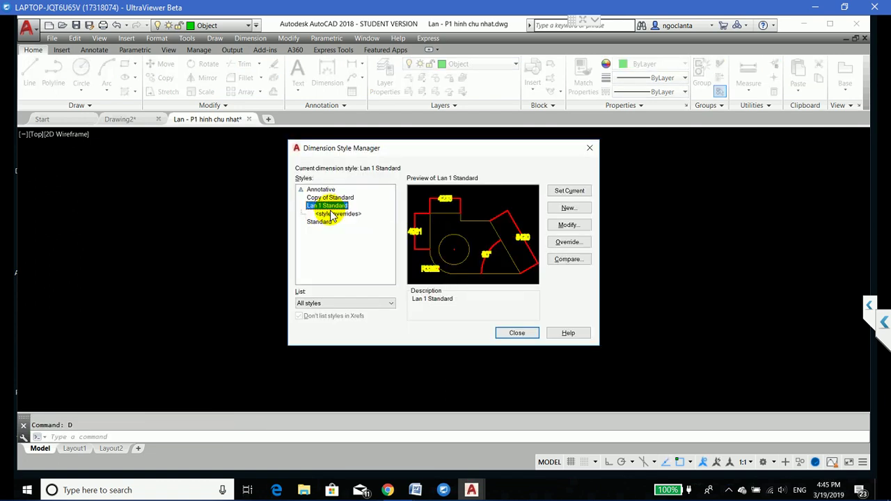
{"action": "left_click", "coordinate": [571, 224]}
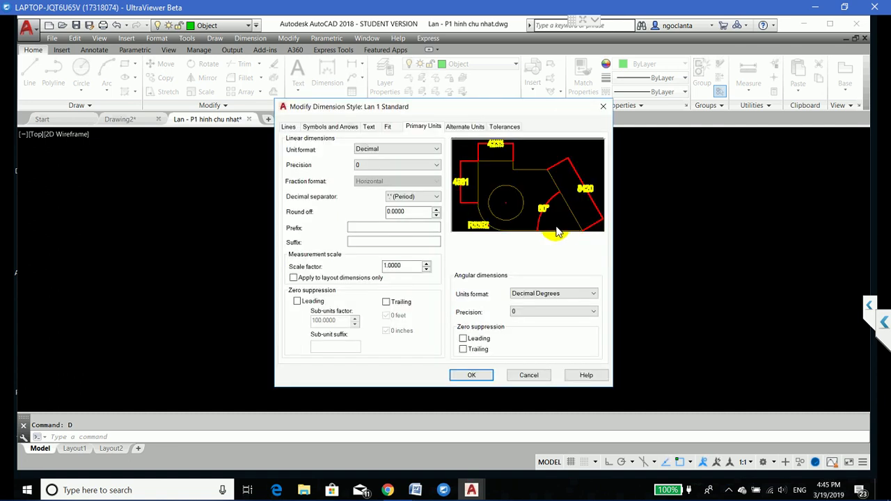
{"action": "left_click", "coordinate": [369, 127]}
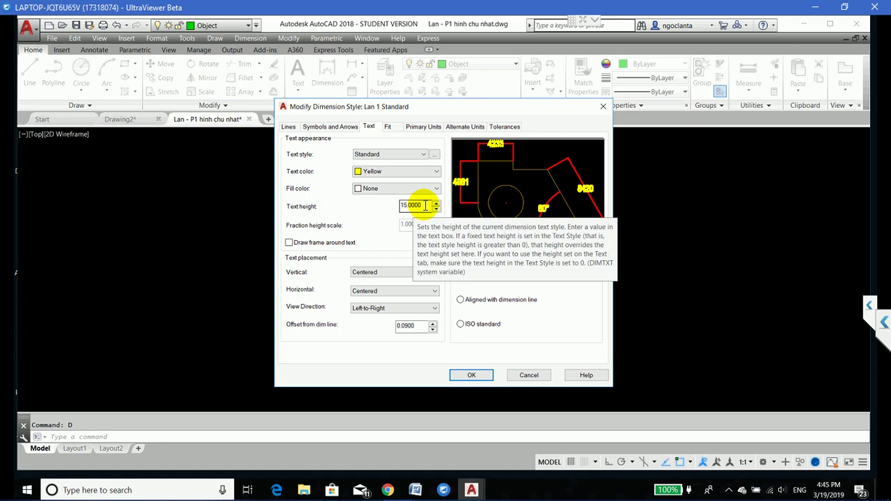
{"action": "double_click", "coordinate": [398, 204]}
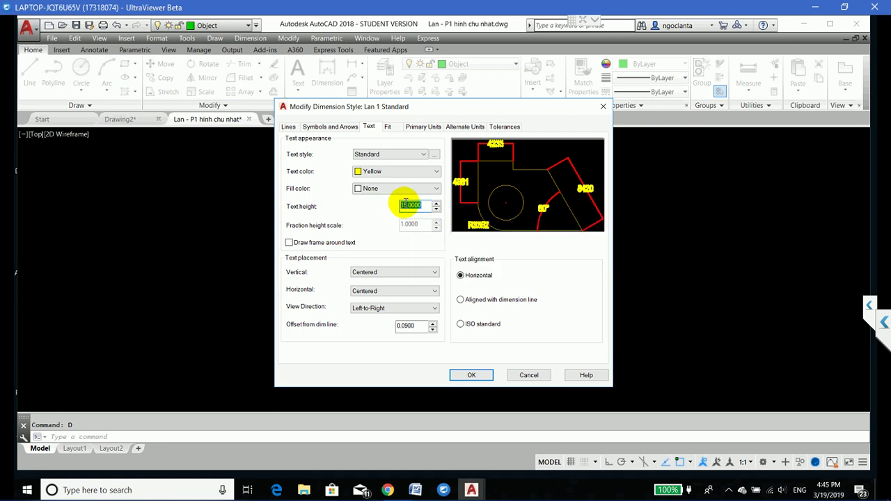
{"action": "key", "text": "BackSpace"}
{"action": "left_click", "coordinate": [603, 107]}
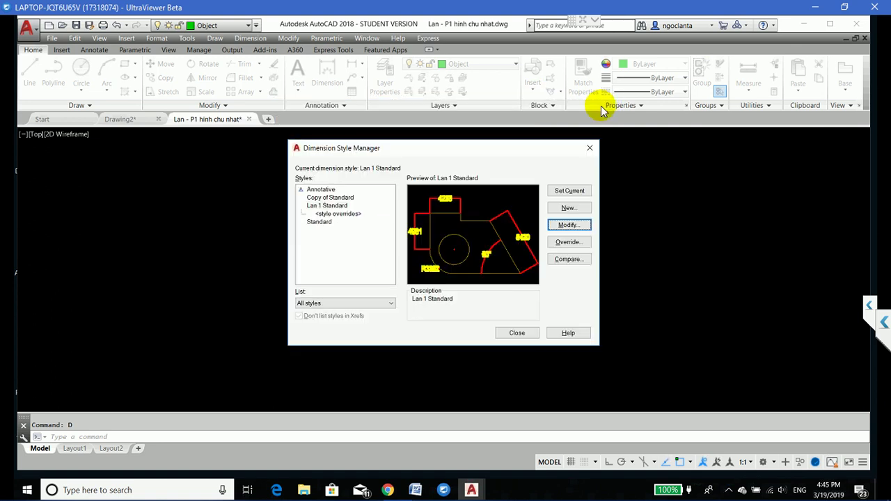
{"action": "left_click", "coordinate": [590, 147]}
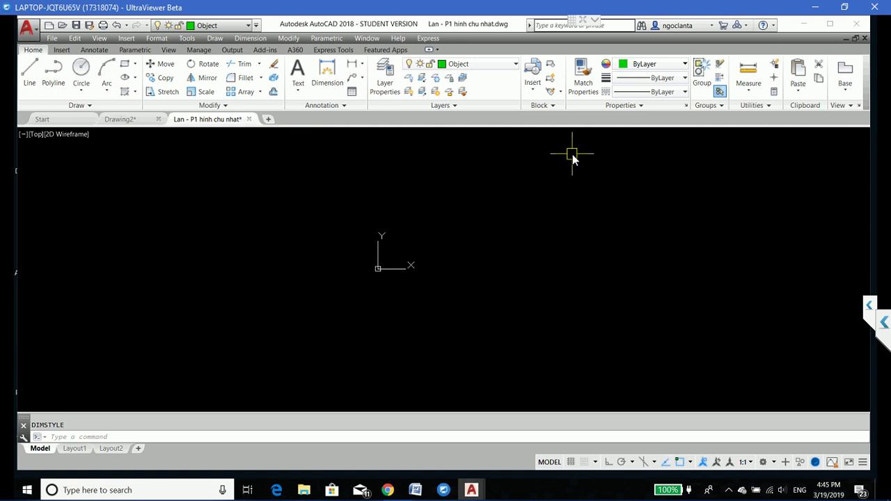
Start a new dimension style named 'dim text 2' based on Standard.
{"action": "type", "text": "d"}
{"action": "key", "text": "Return"}
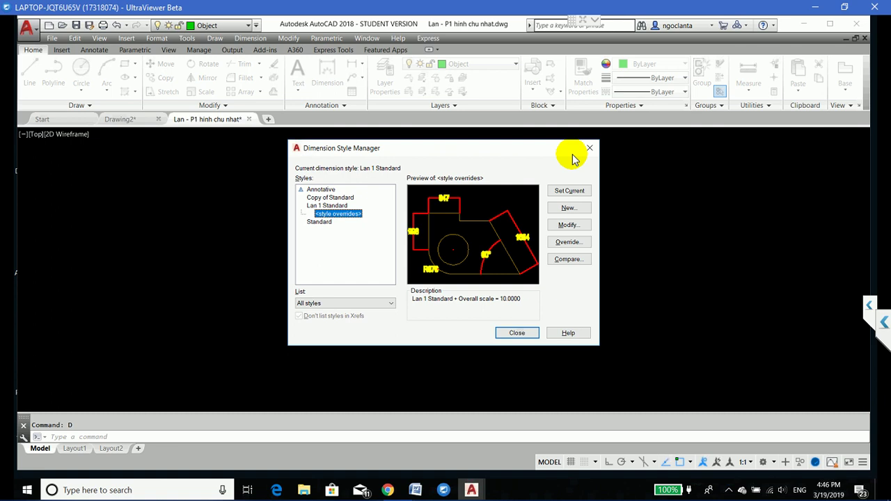
{"action": "left_click", "coordinate": [313, 222]}
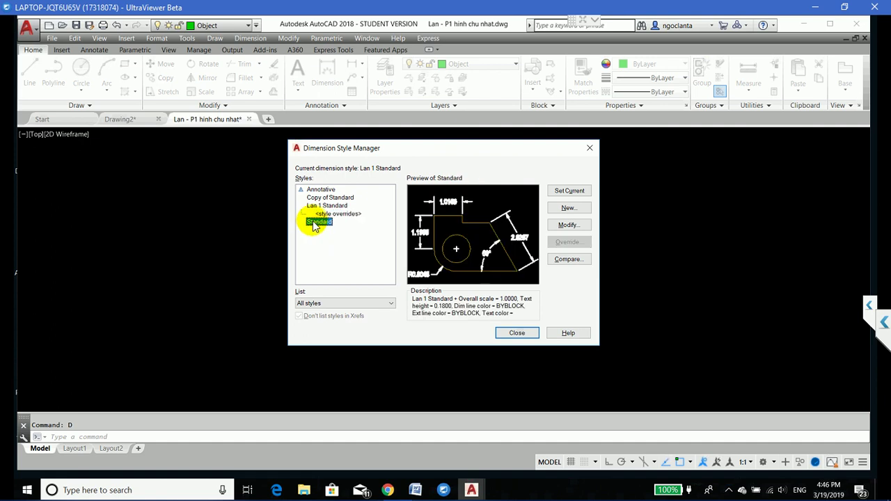
{"action": "left_click", "coordinate": [569, 209]}
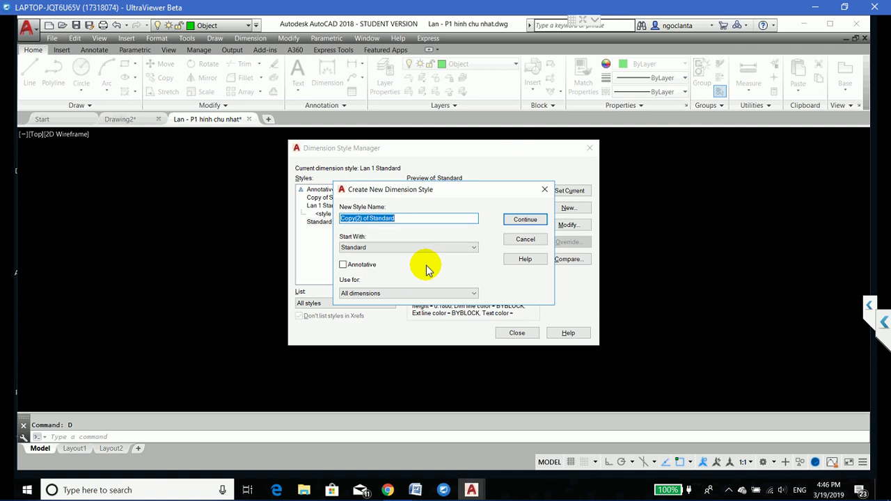
{"action": "type", "text": "dim text 2"}
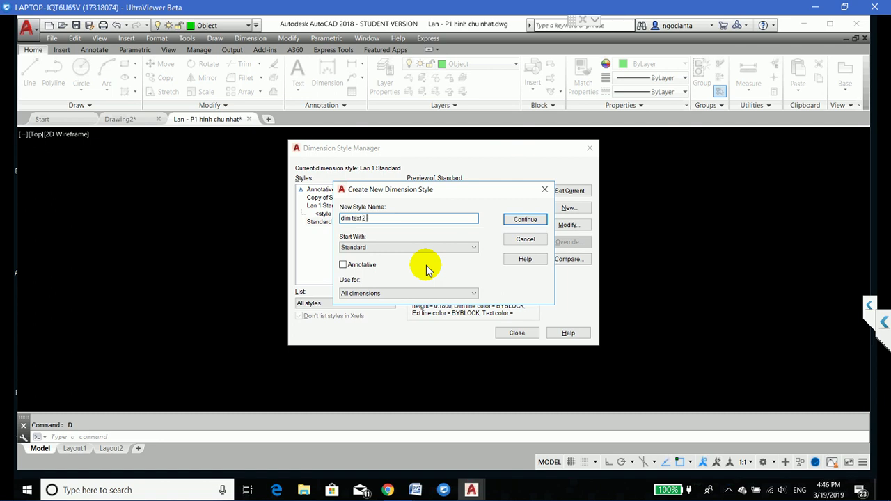
{"action": "key", "text": "Return"}
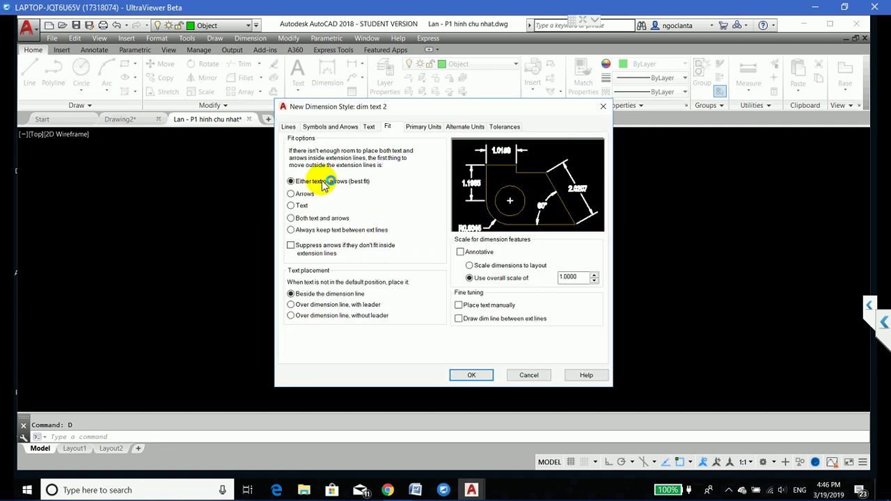
Make the style's dimension lines and extension lines red.
{"action": "left_click", "coordinate": [289, 127]}
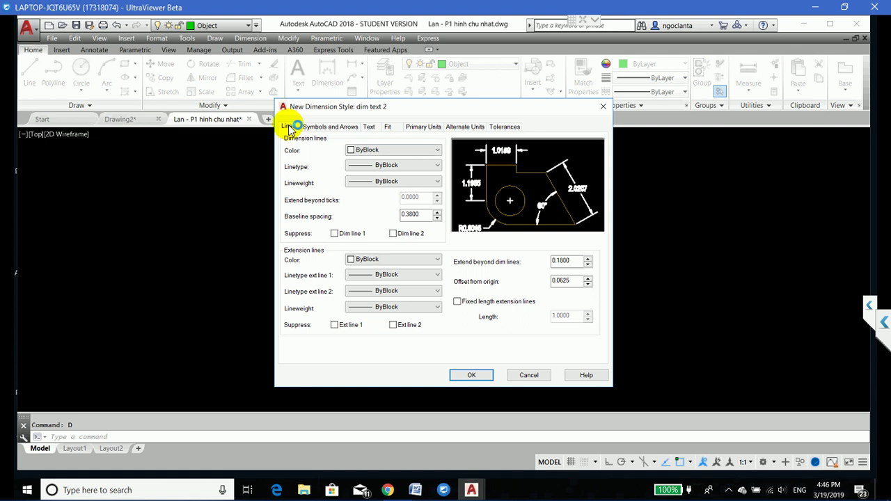
{"action": "left_click", "coordinate": [394, 150]}
{"action": "left_click", "coordinate": [390, 178]}
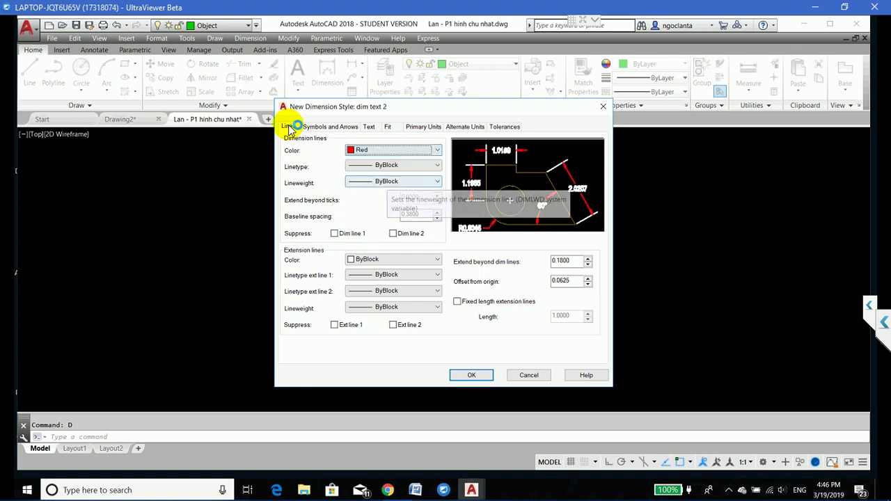
{"action": "left_click", "coordinate": [393, 259]}
{"action": "key", "text": "Up"}
{"action": "key", "text": "Return"}
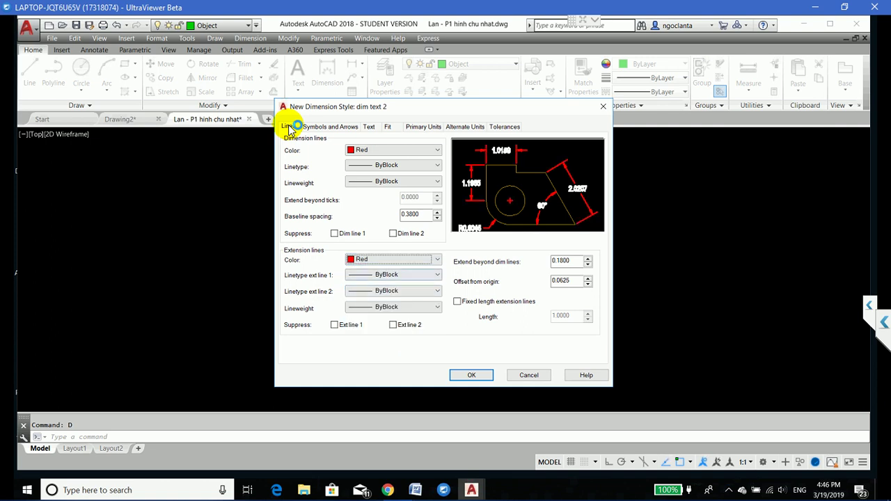
{"action": "key", "text": "ctrl+Tab"}
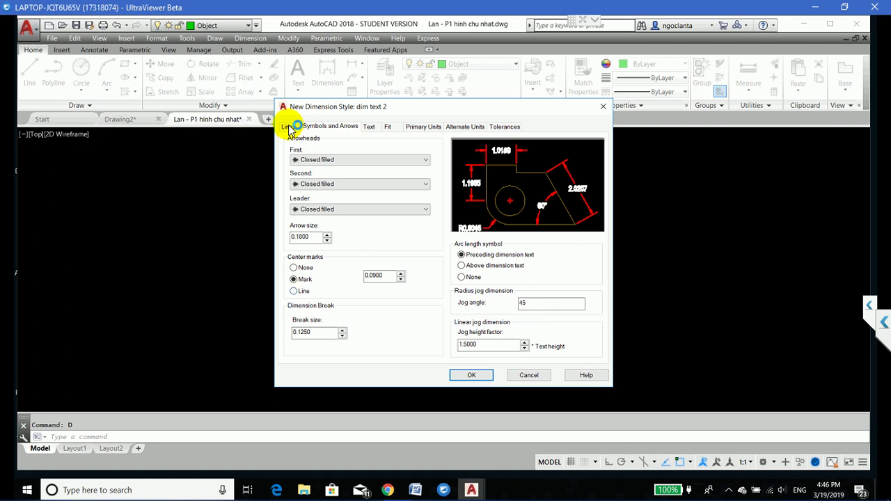
Set the dimension text colour to Yellow and accept the new style.
{"action": "left_click", "coordinate": [369, 127]}
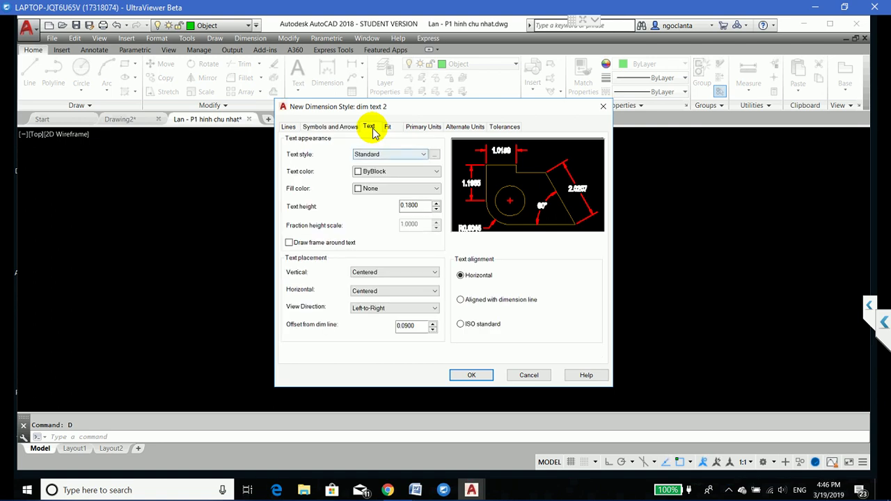
{"action": "left_click", "coordinate": [382, 172]}
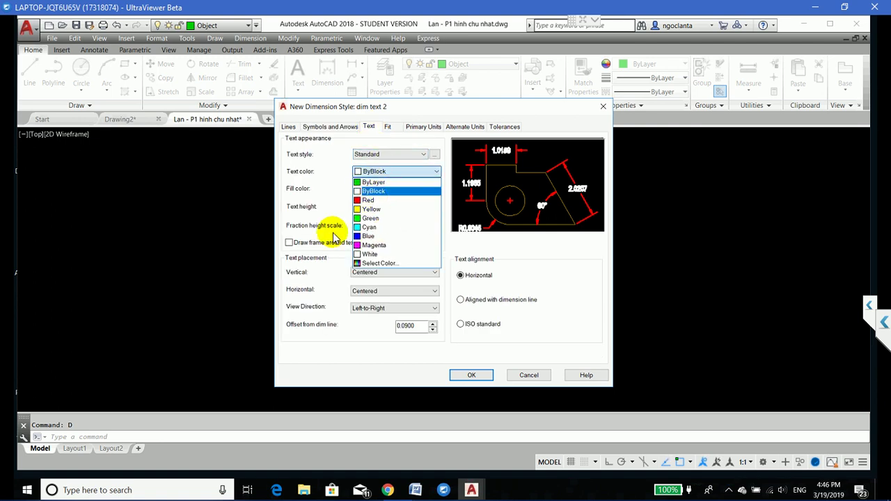
{"action": "left_click", "coordinate": [329, 178]}
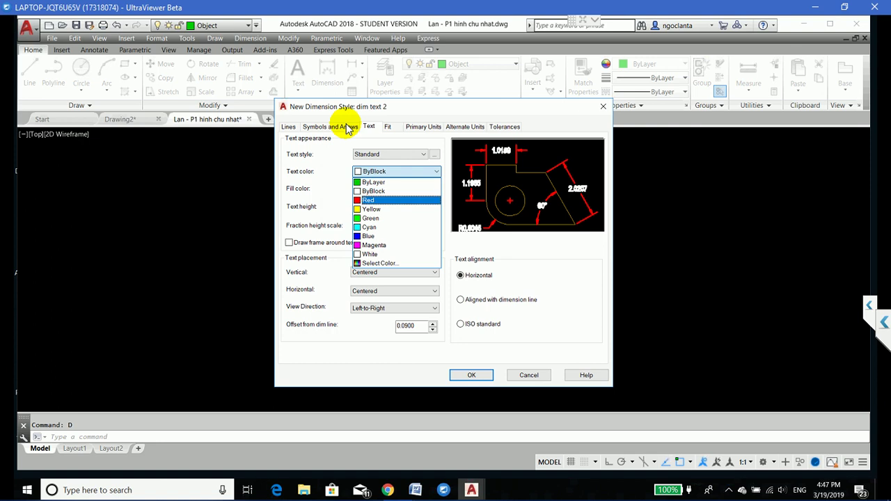
{"action": "key", "text": "Down"}
{"action": "key", "text": "Return"}
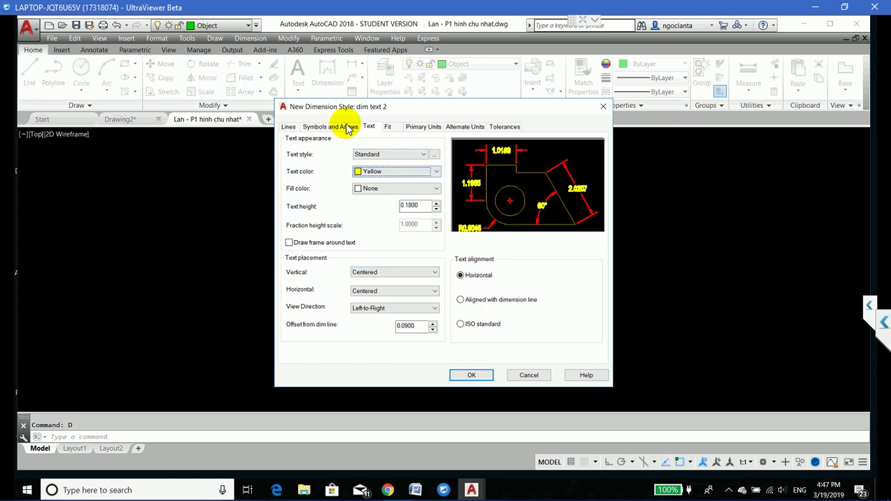
{"action": "key", "text": "ctrl+Tab"}
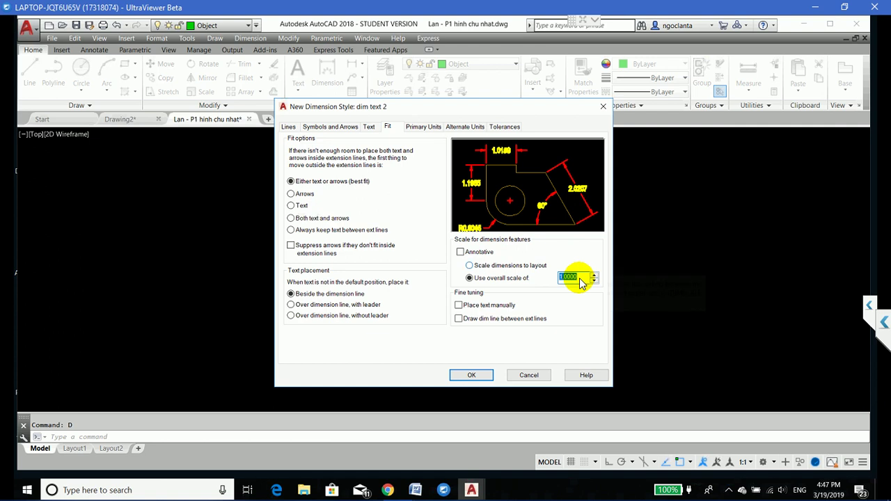
{"action": "key", "text": "Return"}
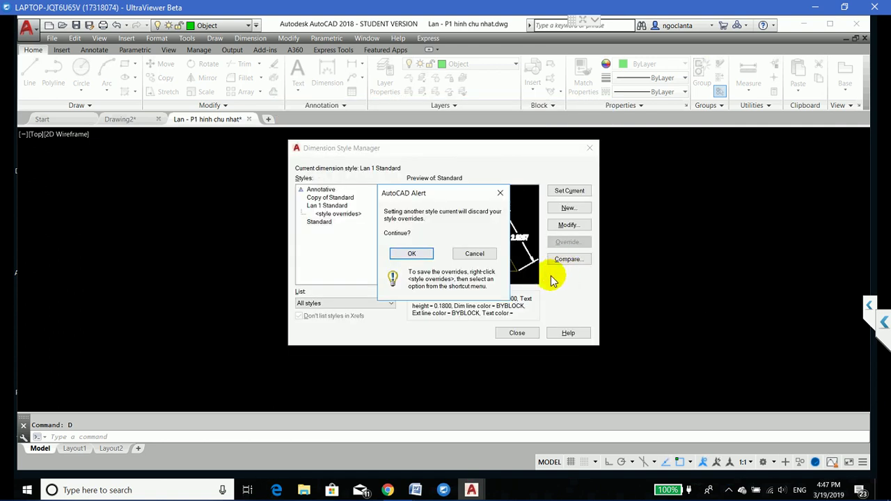
Dismiss the overrides alert and set dim text 2's linear precision to 0.
{"action": "left_click", "coordinate": [413, 255]}
{"action": "left_click", "coordinate": [333, 214]}
{"action": "left_click", "coordinate": [320, 206]}
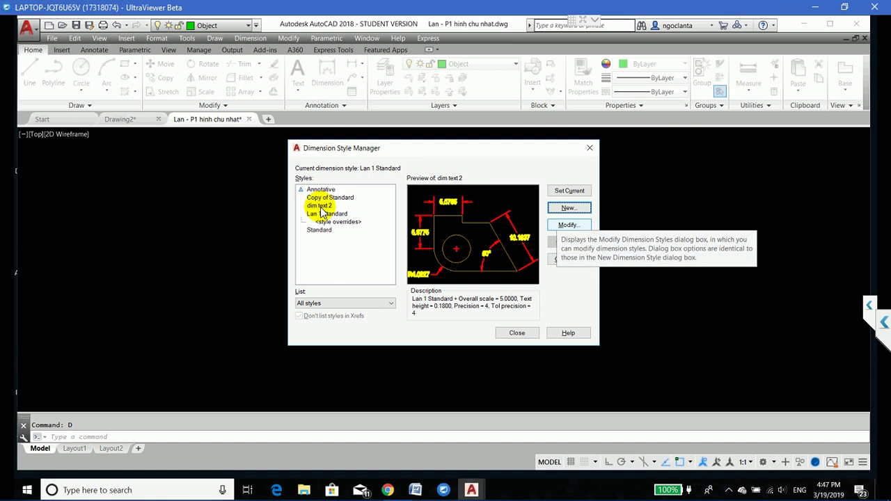
{"action": "left_click", "coordinate": [326, 207]}
{"action": "left_click", "coordinate": [327, 209]}
{"action": "left_click", "coordinate": [570, 226]}
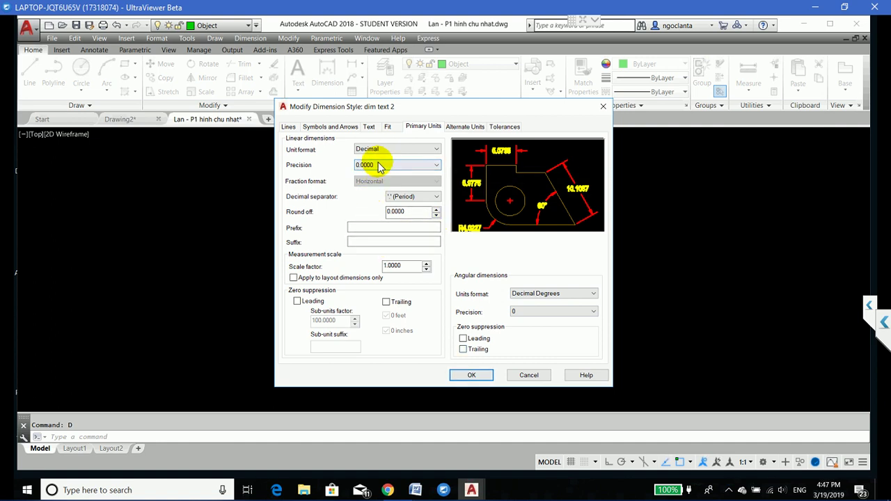
{"action": "left_click", "coordinate": [380, 165]}
{"action": "left_click", "coordinate": [379, 173]}
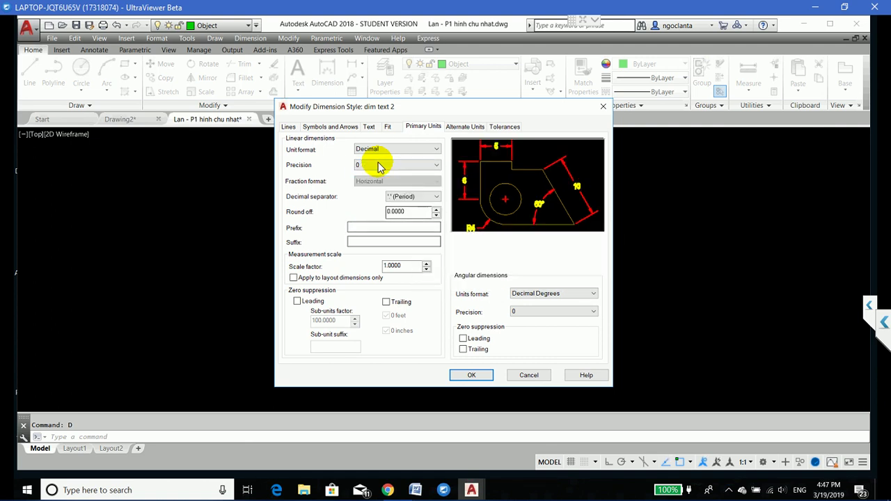
{"action": "key", "text": "Return"}
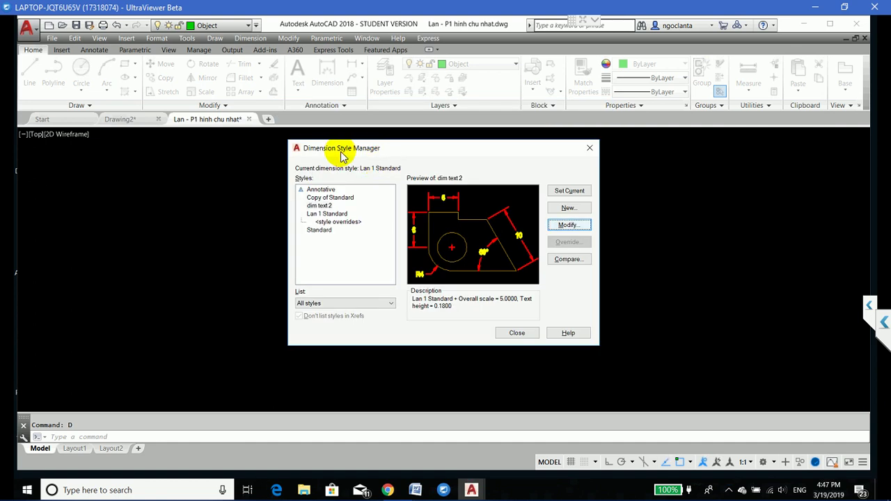
Make dim text 2 the current dimension style, discarding overrides.
{"action": "left_click", "coordinate": [319, 207]}
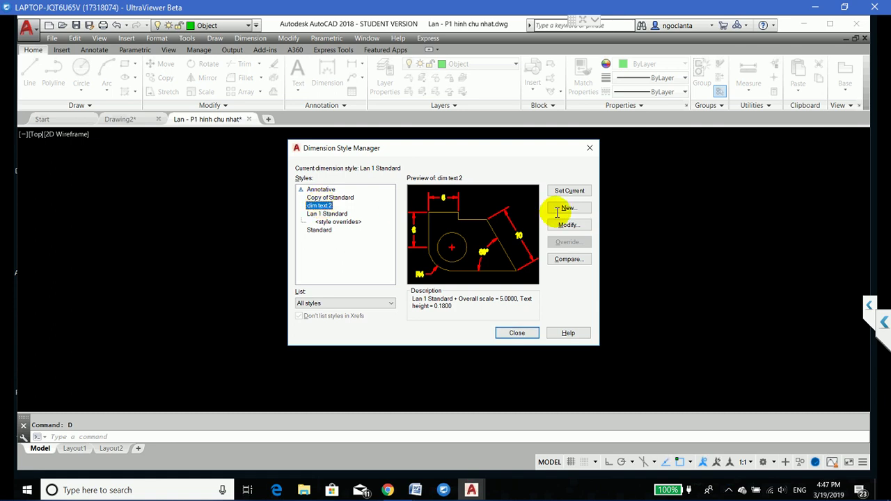
{"action": "left_click", "coordinate": [576, 195]}
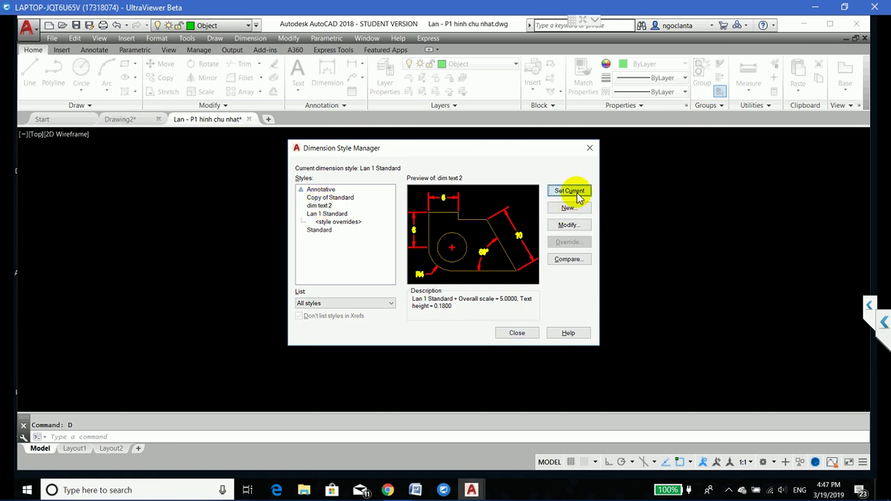
{"action": "left_click", "coordinate": [476, 252]}
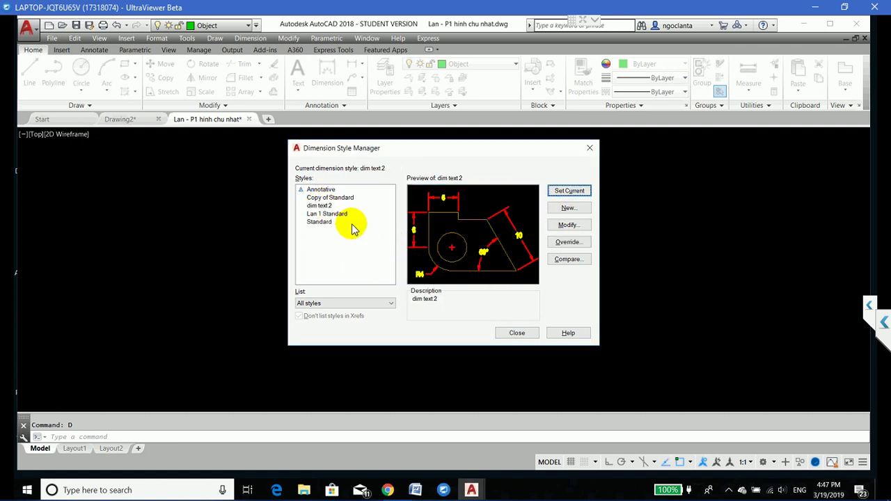
{"action": "key", "text": "Escape"}
{"action": "left_click", "coordinate": [327, 214]}
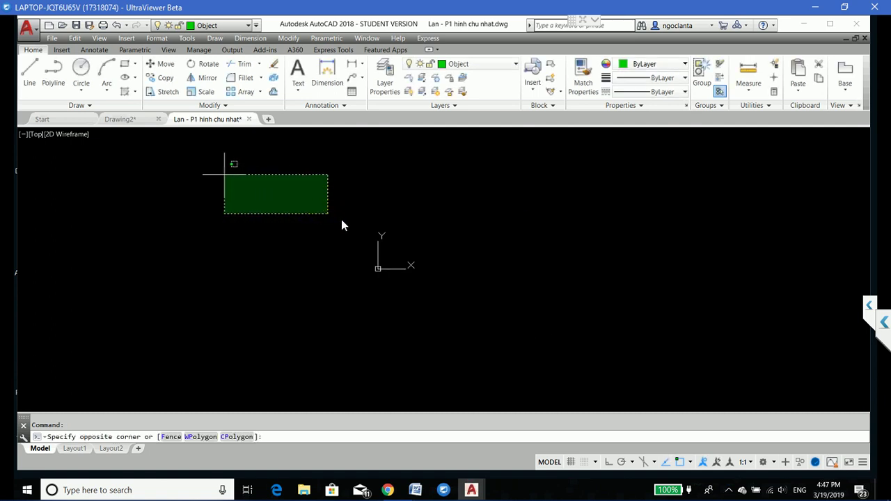
Reopen the Dimension Style Manager with D and delete the Lan 1 Standard style.
{"action": "type", "text": "d"}
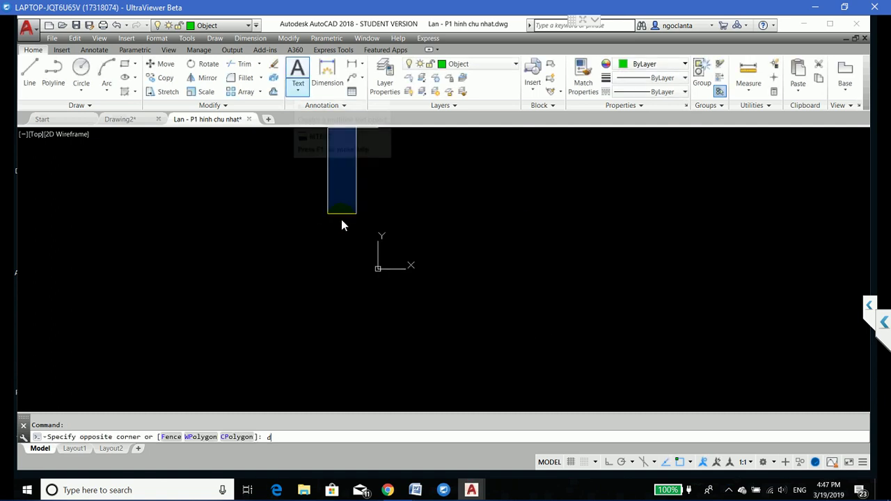
{"action": "key", "text": "Return"}
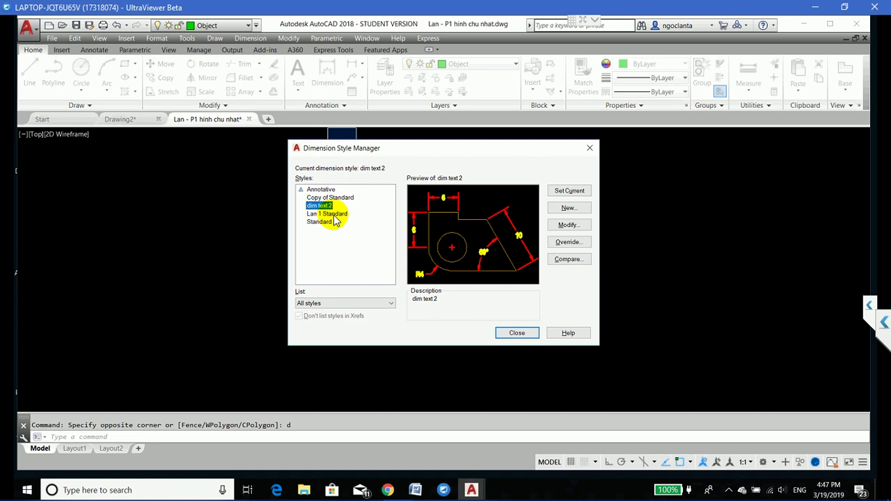
{"action": "left_click", "coordinate": [335, 215]}
{"action": "key", "text": "Delete"}
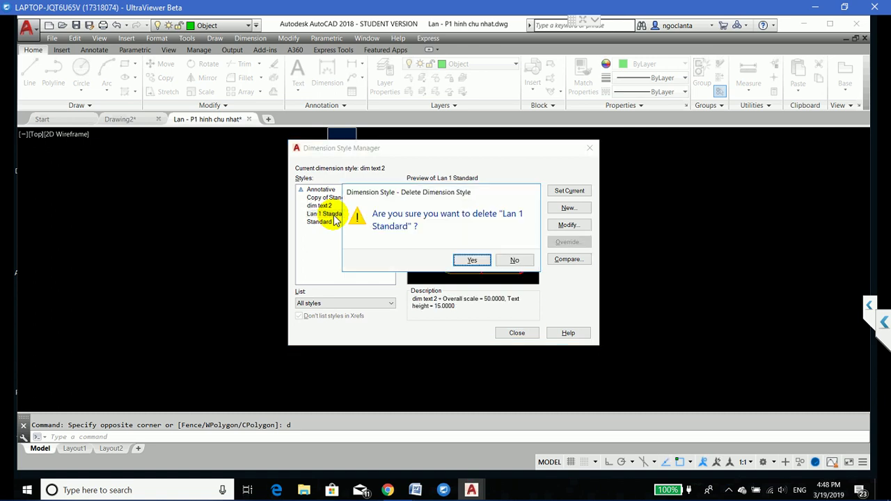
{"action": "key", "text": "Return"}
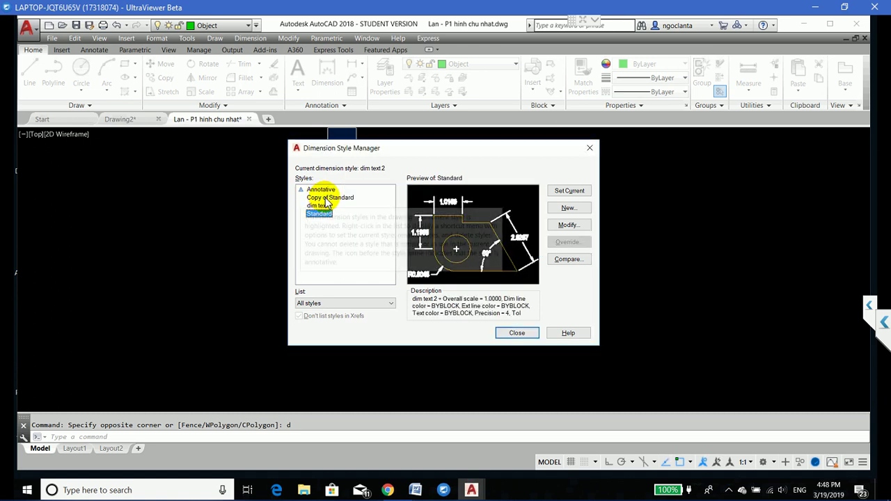
Try deleting Copy of Standard, dismiss the cannot-delete warning, and close the manager.
{"action": "left_click", "coordinate": [322, 198]}
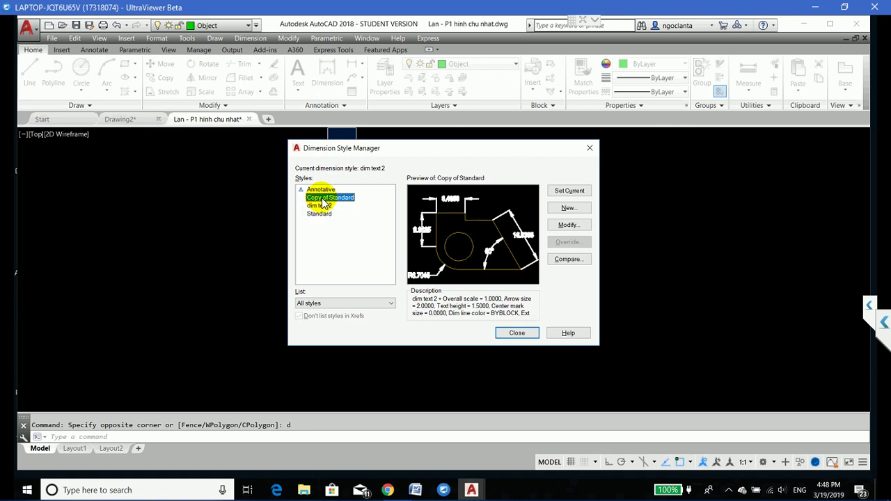
{"action": "key", "text": "Delete"}
{"action": "key", "text": "Return"}
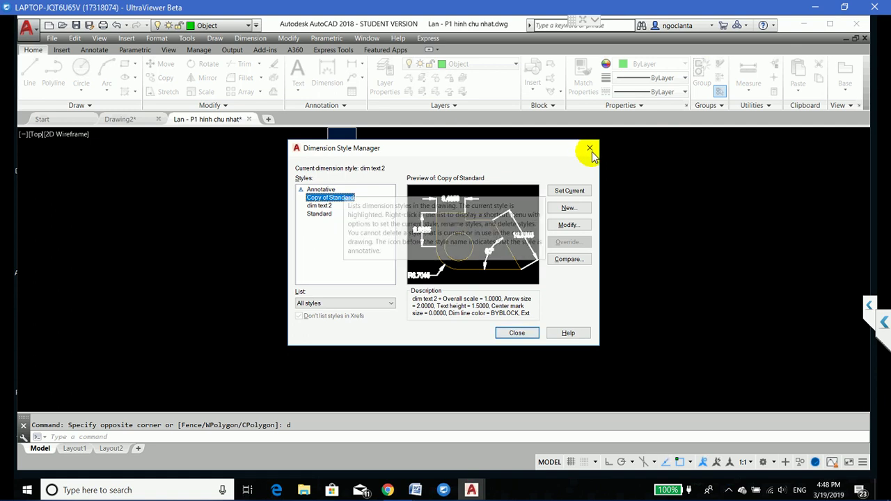
{"action": "key", "text": "Down"}
{"action": "left_click", "coordinate": [591, 151]}
{"action": "left_click", "coordinate": [193, 174]}
{"action": "scroll", "coordinate": [189, 193], "scroll_direction": "down", "scroll_amount": 5}
{"action": "key", "text": "Escape"}
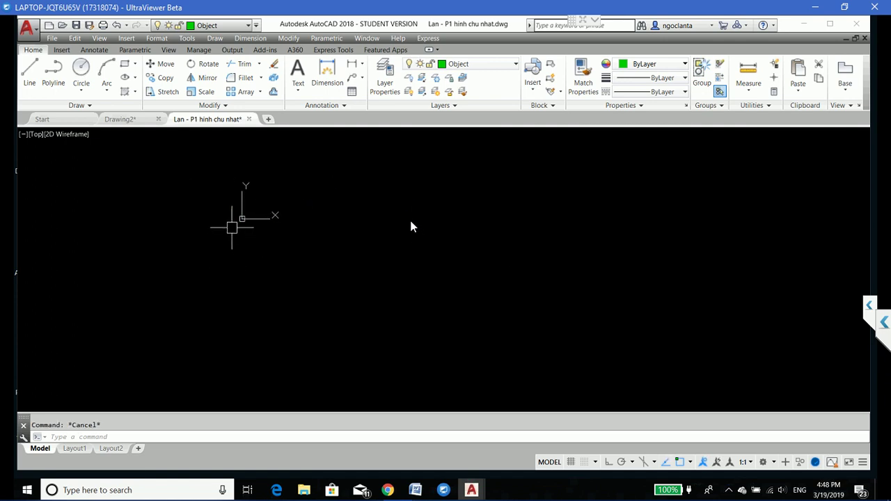
Copy the dimensioned part views from Drawing2.
{"action": "scroll", "coordinate": [532, 217], "scroll_direction": "up", "scroll_amount": 2}
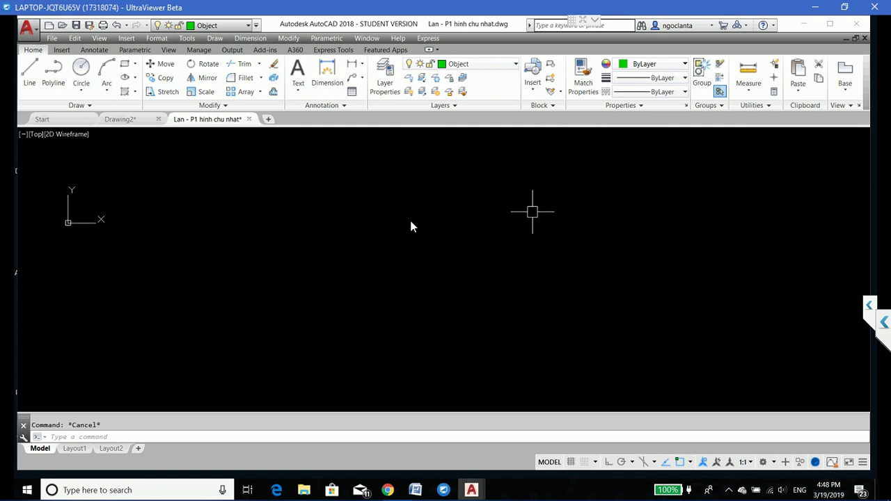
{"action": "middle_click", "coordinate": [532, 218]}
{"action": "scroll", "coordinate": [532, 218], "scroll_direction": "up", "scroll_amount": 2}
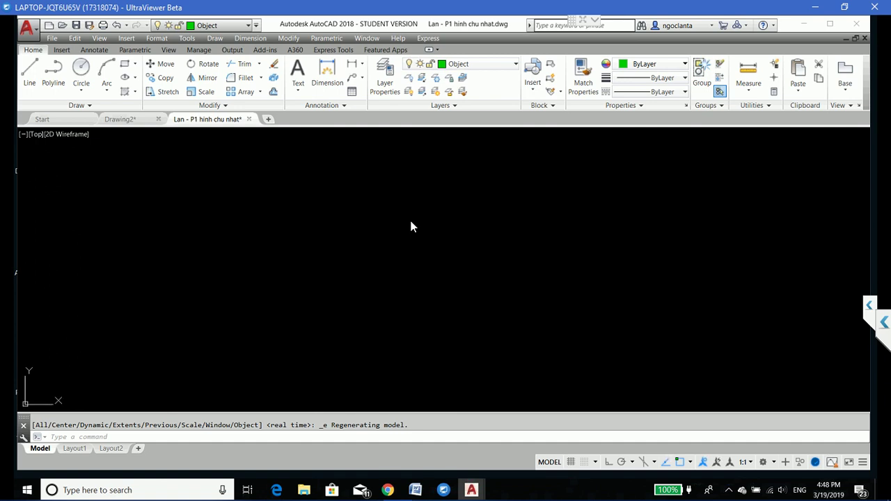
{"action": "left_click", "coordinate": [120, 119]}
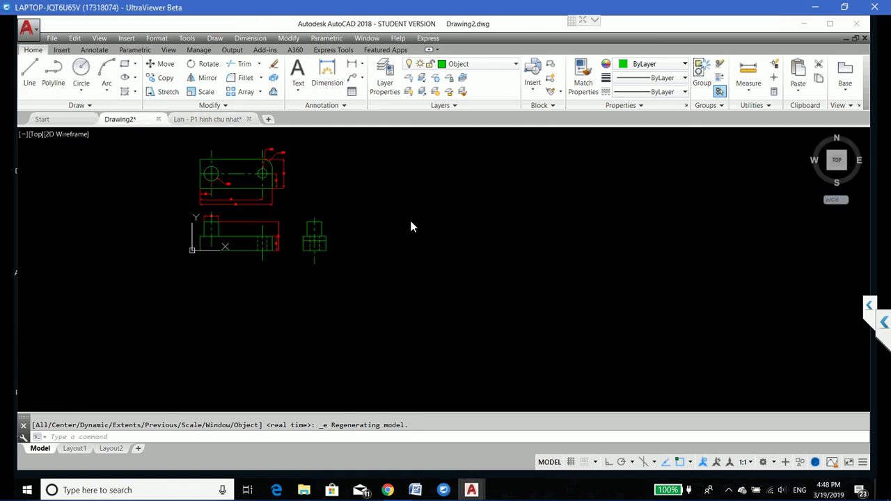
{"action": "left_click", "coordinate": [172, 140]}
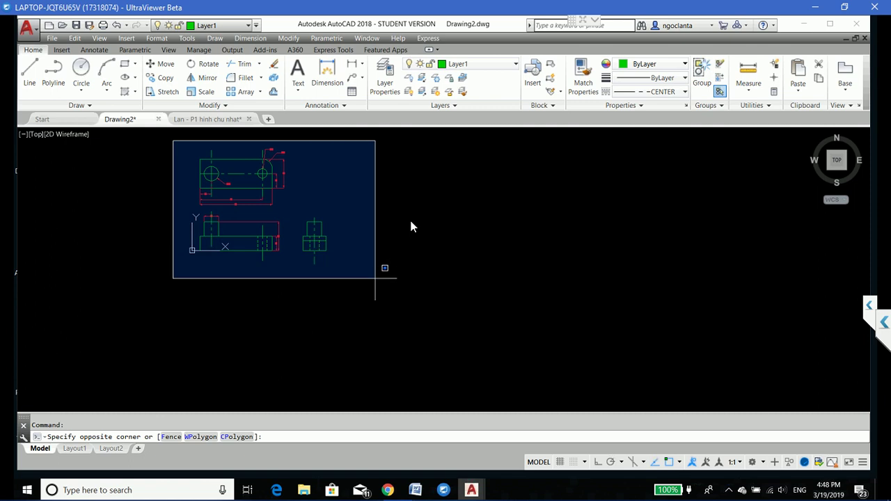
{"action": "key", "text": "ctrl+c"}
Paste the part views into the Lan - P1 hinh chu nhat drawing and zoom to them.
{"action": "key", "text": "ctrl+Tab"}
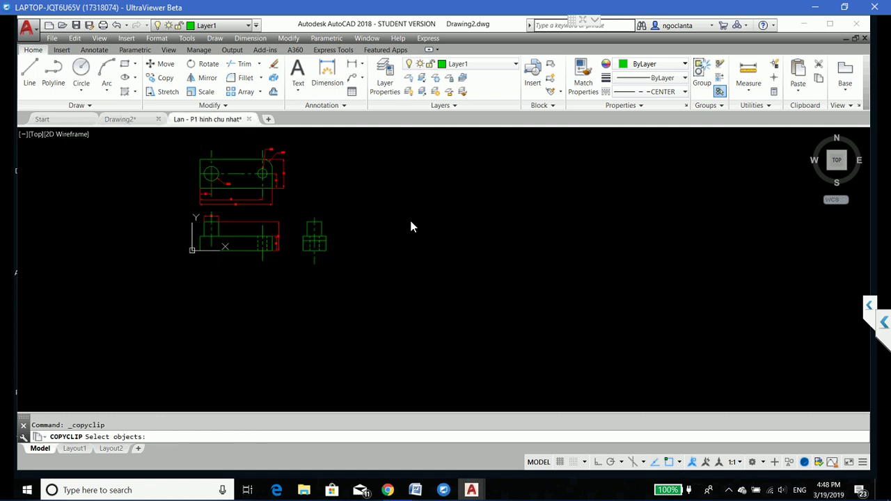
{"action": "key", "text": "ctrl+v"}
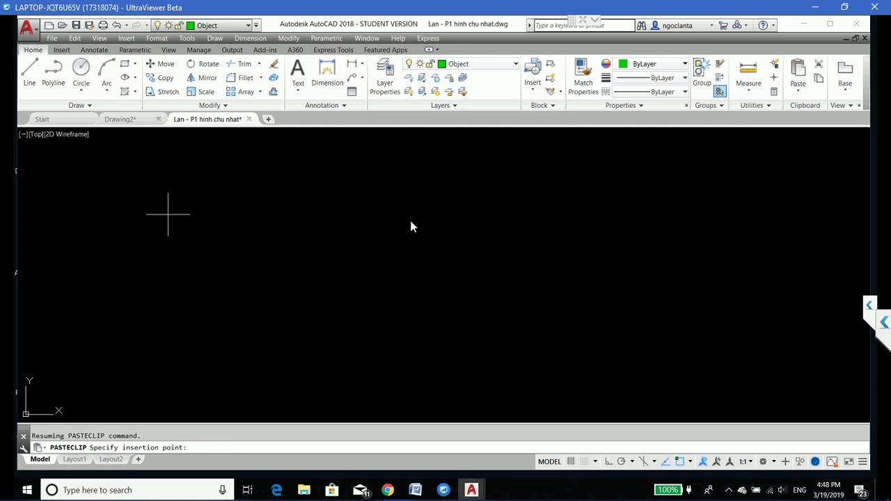
{"action": "middle_click", "coordinate": [411, 223]}
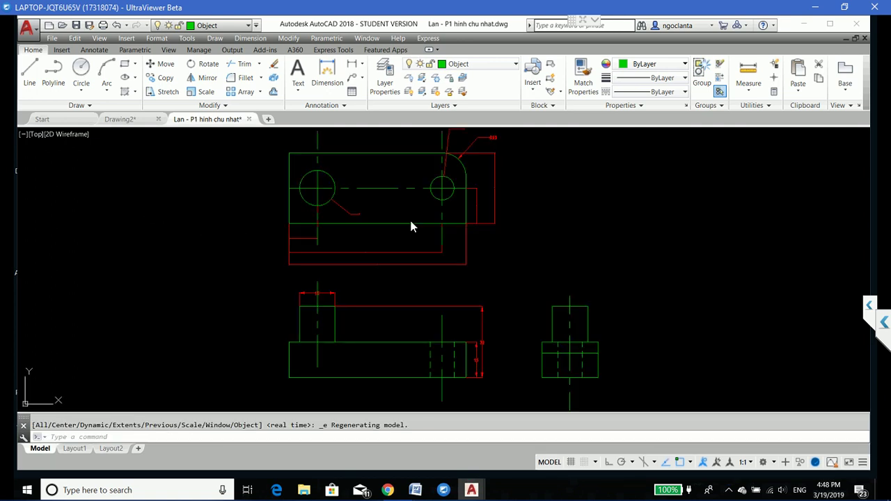
{"action": "middle_click_drag", "start_coordinate": [402, 207], "coordinate": [154, 202]}
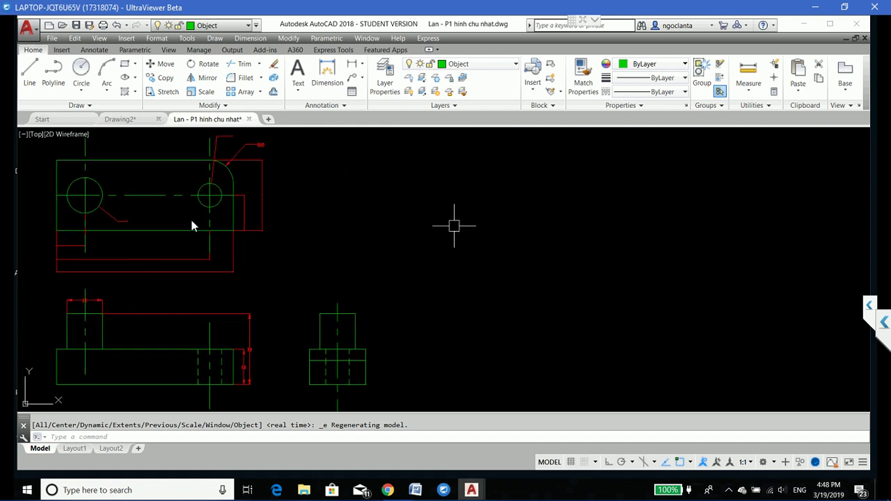
{"action": "scroll", "coordinate": [445, 217], "scroll_direction": "down", "scroll_amount": 2}
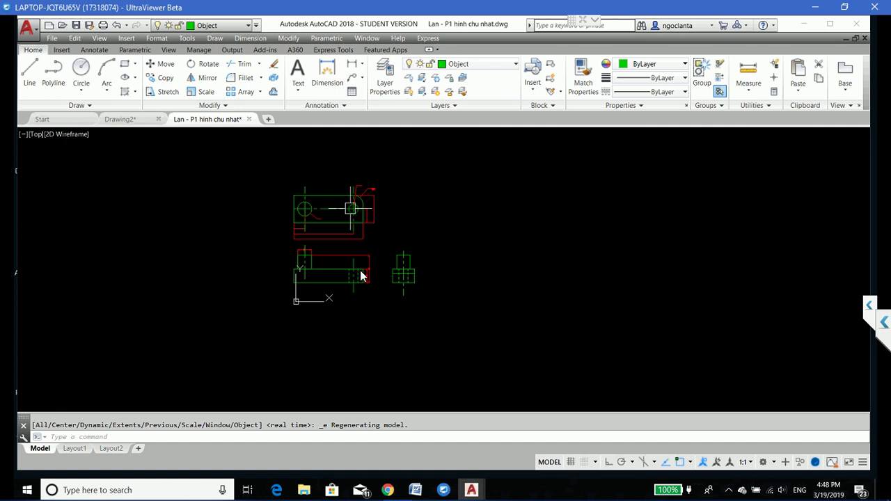
{"action": "left_click", "coordinate": [354, 205]}
{"action": "scroll", "coordinate": [274, 279], "scroll_direction": "up", "scroll_amount": 3}
{"action": "scroll", "coordinate": [497, 253], "scroll_direction": "down", "scroll_amount": 4}
{"action": "scroll", "coordinate": [531, 205], "scroll_direction": "up", "scroll_amount": 4}
{"action": "scroll", "coordinate": [530, 203], "scroll_direction": "up", "scroll_amount": 1}
{"action": "scroll", "coordinate": [530, 195], "scroll_direction": "down", "scroll_amount": 2}
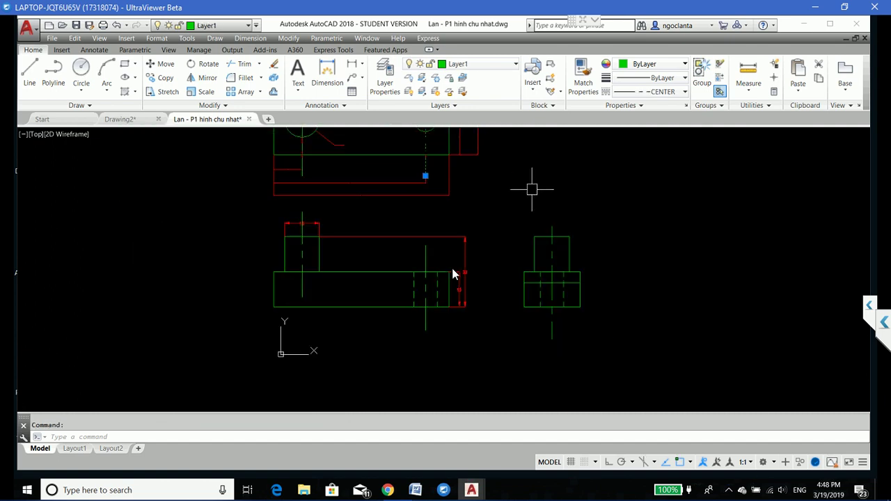
{"action": "scroll", "coordinate": [519, 143], "scroll_direction": "down", "scroll_amount": 2}
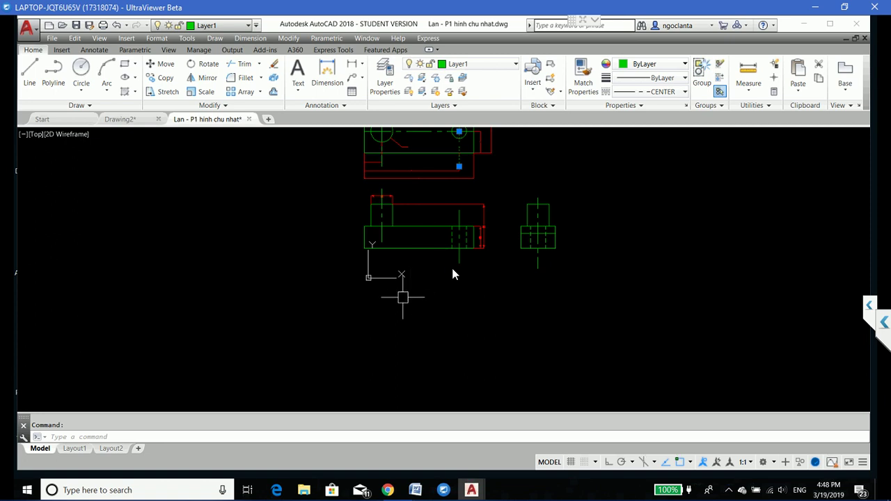
Change the DIMSCALE system variable from 5 to 10.
{"action": "type", "text": "di"}
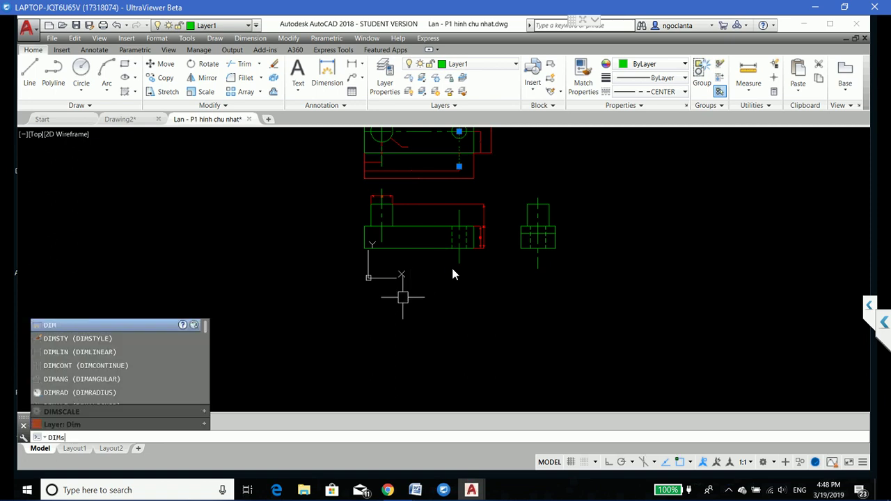
{"action": "type", "text": "ca"}
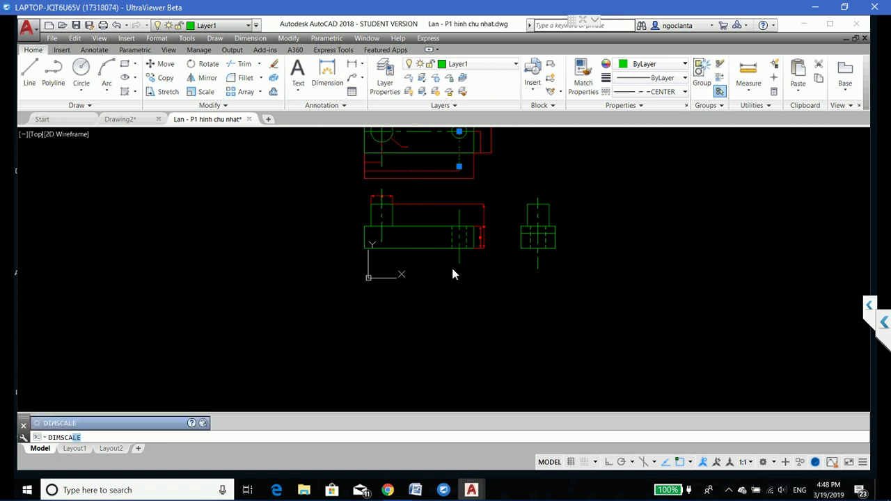
{"action": "key", "text": "Return"}
{"action": "scroll", "coordinate": [402, 297], "scroll_direction": "up", "scroll_amount": 2}
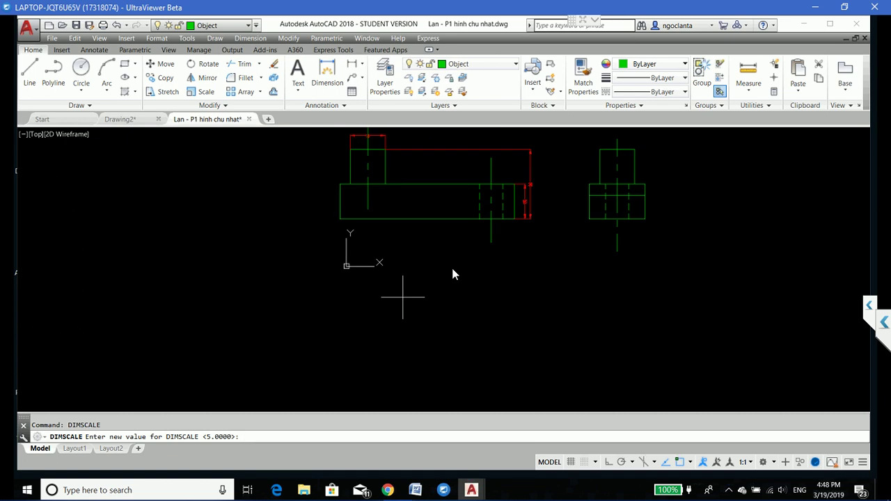
{"action": "scroll", "coordinate": [403, 297], "scroll_direction": "down", "scroll_amount": 4}
{"action": "scroll", "coordinate": [493, 219], "scroll_direction": "up", "scroll_amount": 2}
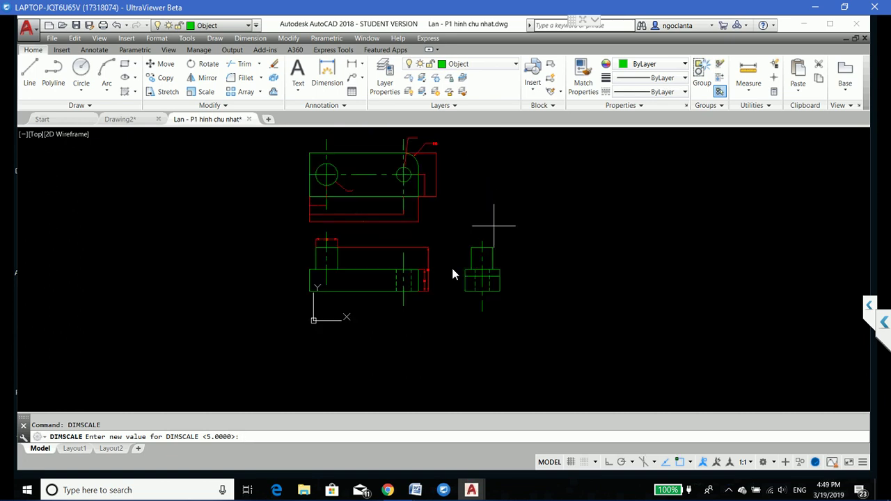
{"action": "scroll", "coordinate": [493, 223], "scroll_direction": "up", "scroll_amount": 2}
{"action": "scroll", "coordinate": [258, 315], "scroll_direction": "down", "scroll_amount": 2}
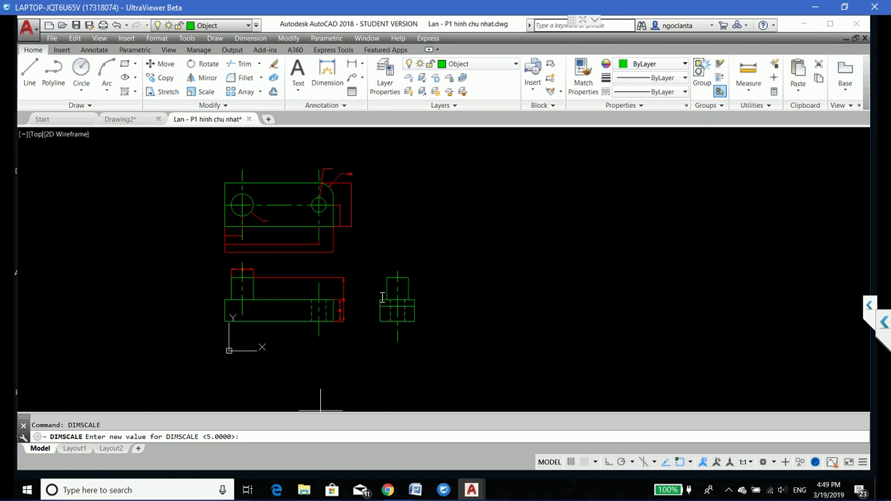
{"action": "type", "text": "10"}
{"action": "key", "text": "Return"}
{"action": "scroll", "coordinate": [356, 273], "scroll_direction": "up", "scroll_amount": 2}
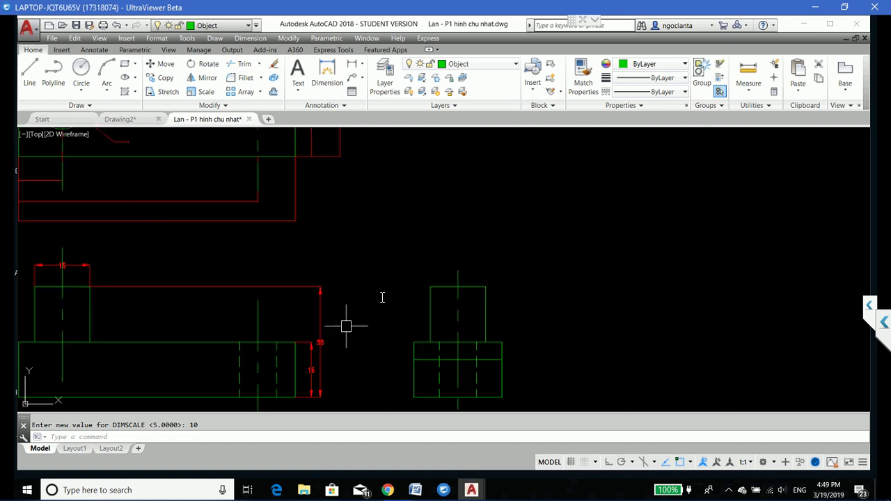
{"action": "left_click", "coordinate": [328, 73]}
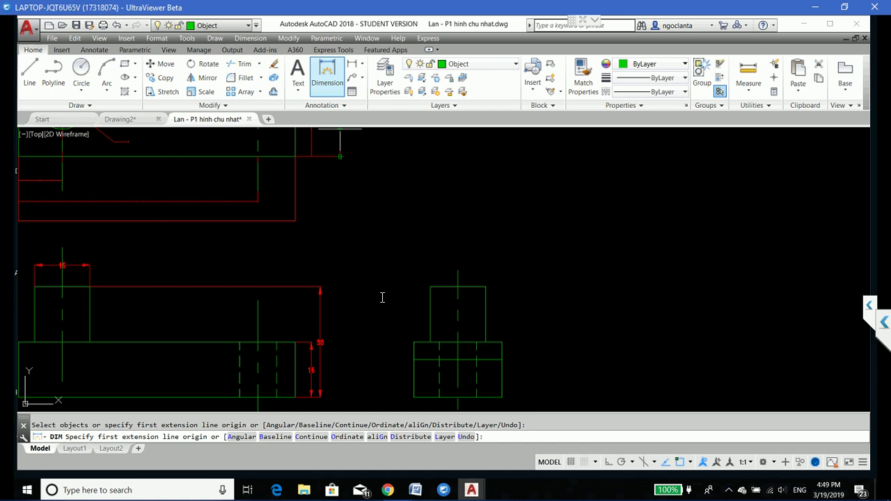
Use Dimension Update on all objects to apply the current dimension style.
{"action": "left_click", "coordinate": [252, 39]}
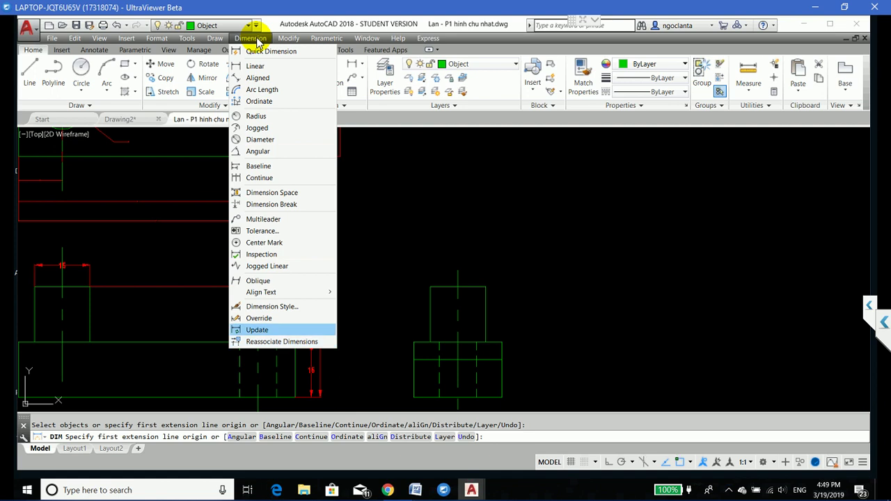
{"action": "left_click", "coordinate": [271, 329]}
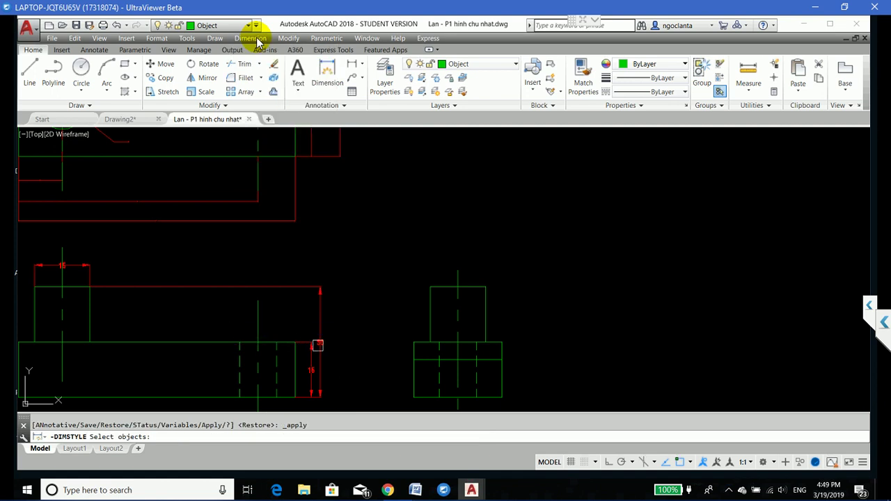
{"action": "key", "text": "ctrl+a"}
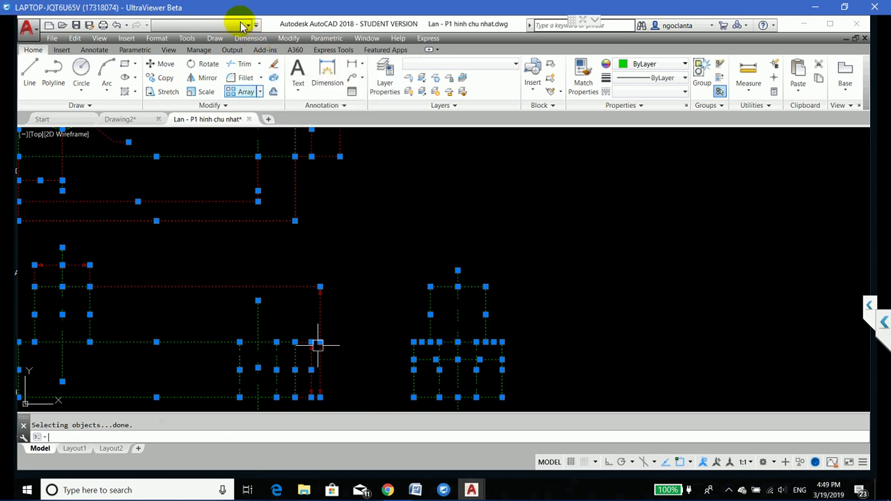
{"action": "scroll", "coordinate": [447, 242], "scroll_direction": "down", "scroll_amount": 4}
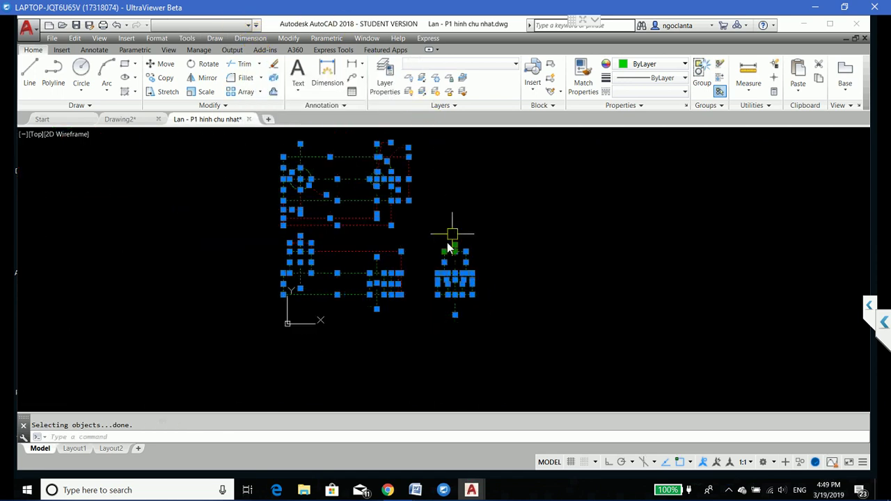
{"action": "key", "text": "Escape"}
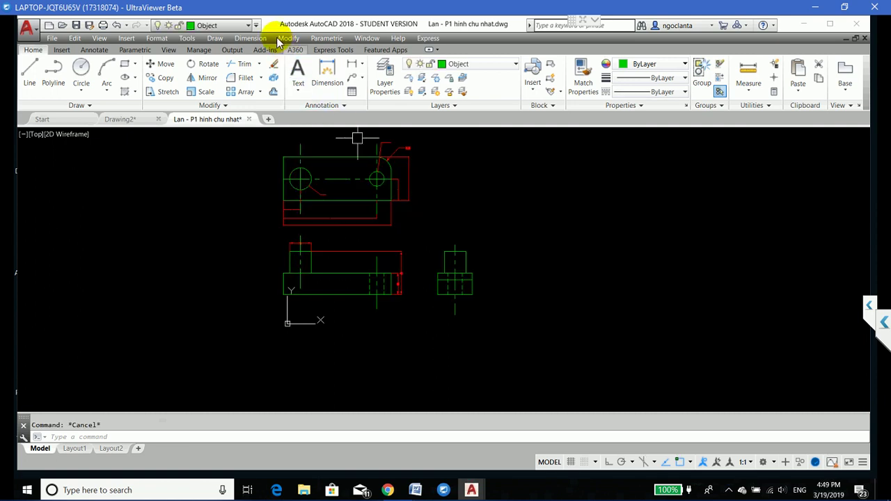
{"action": "left_click", "coordinate": [295, 49]}
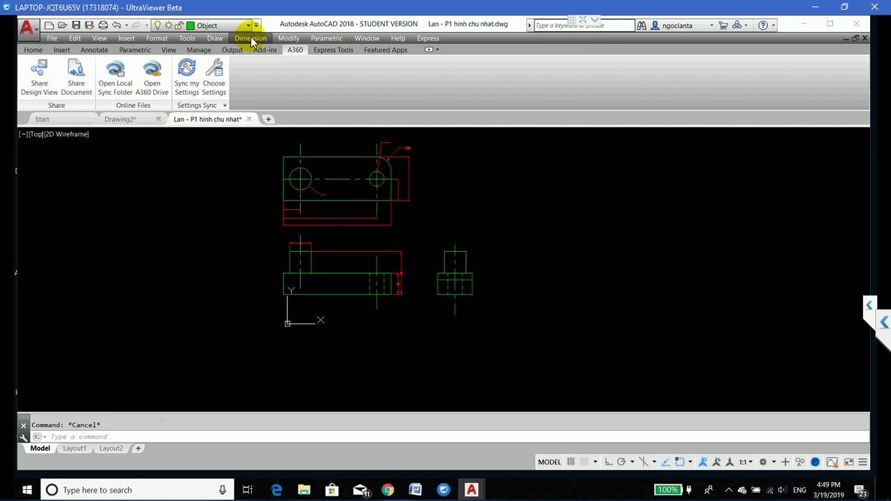
Start a dimension update, try selecting everything with Ctrl+A, then cancel the selection.
{"action": "left_click", "coordinate": [252, 39]}
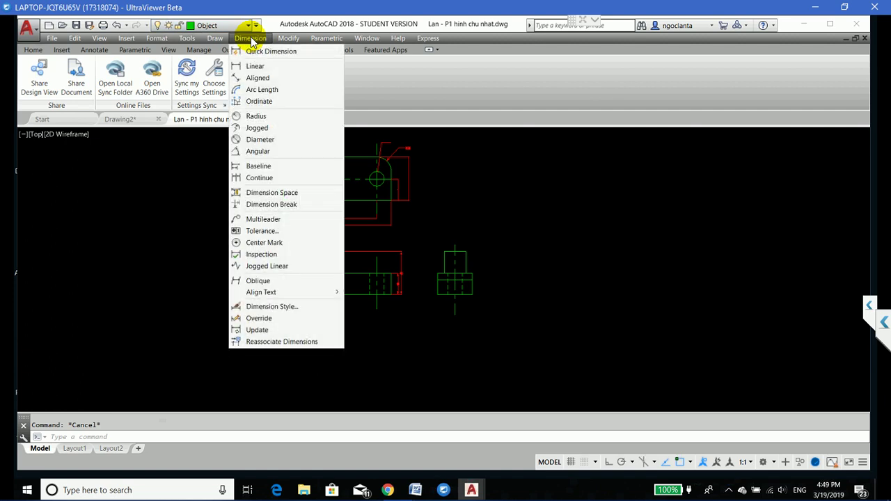
{"action": "left_click", "coordinate": [252, 39]}
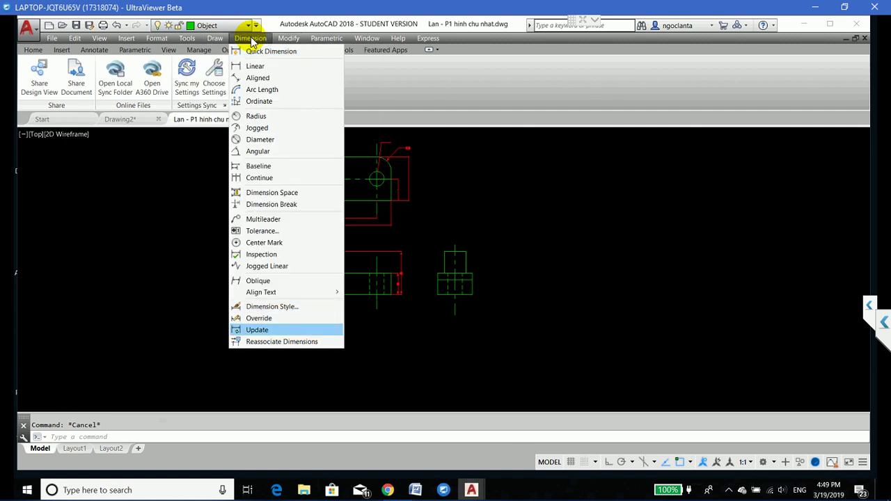
{"action": "key", "text": "Return"}
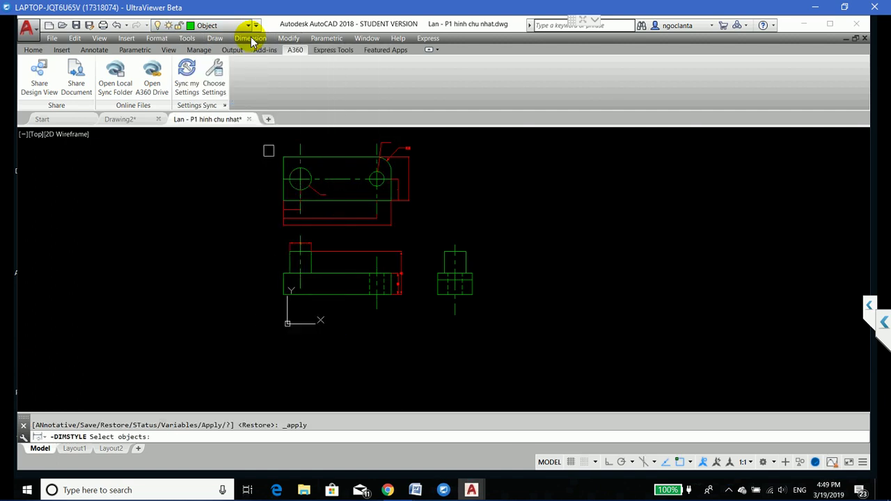
{"action": "key", "text": "ctrl+a"}
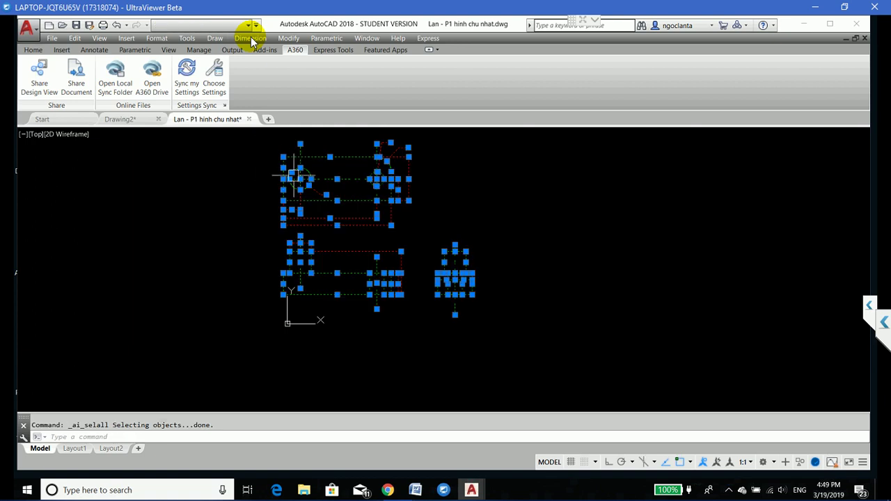
{"action": "left_click", "coordinate": [251, 143]}
{"action": "key", "text": "Escape"}
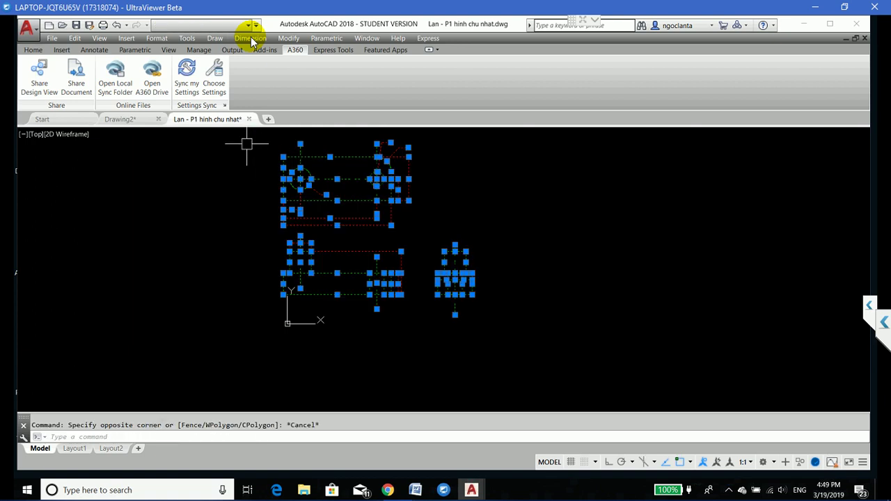
{"action": "key", "text": "Escape"}
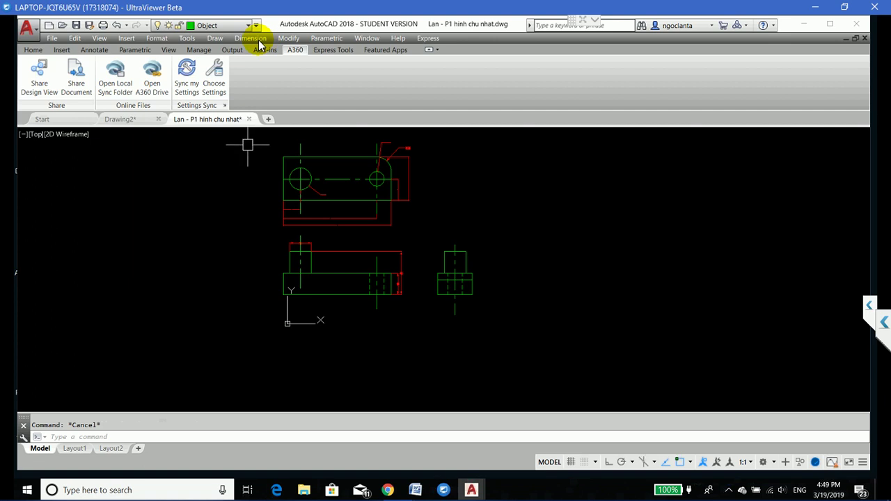
Window-select all 47 objects and update them to the current style via Dimension > Update.
{"action": "left_click", "coordinate": [252, 38]}
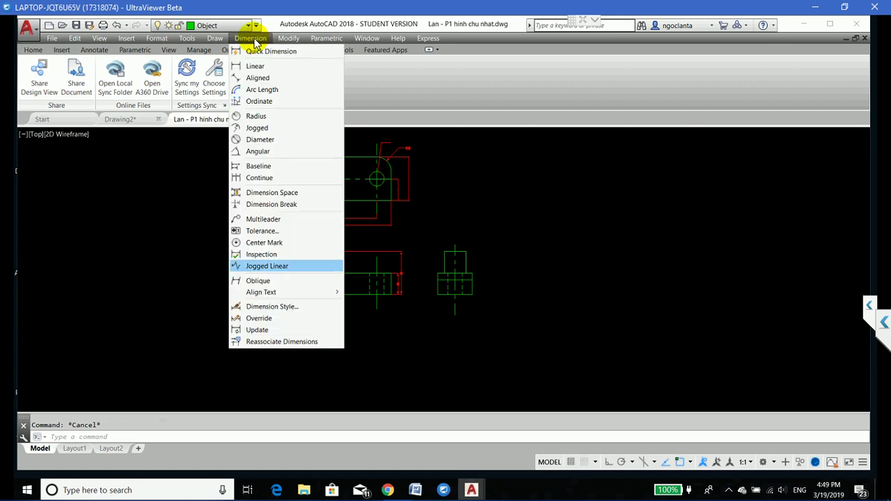
{"action": "left_click", "coordinate": [265, 330]}
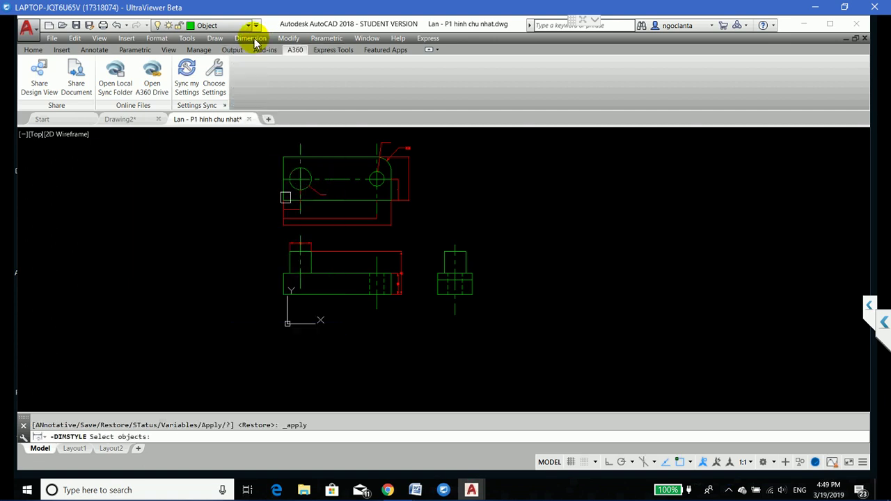
{"action": "left_click", "coordinate": [261, 138]}
{"action": "left_click", "coordinate": [496, 364]}
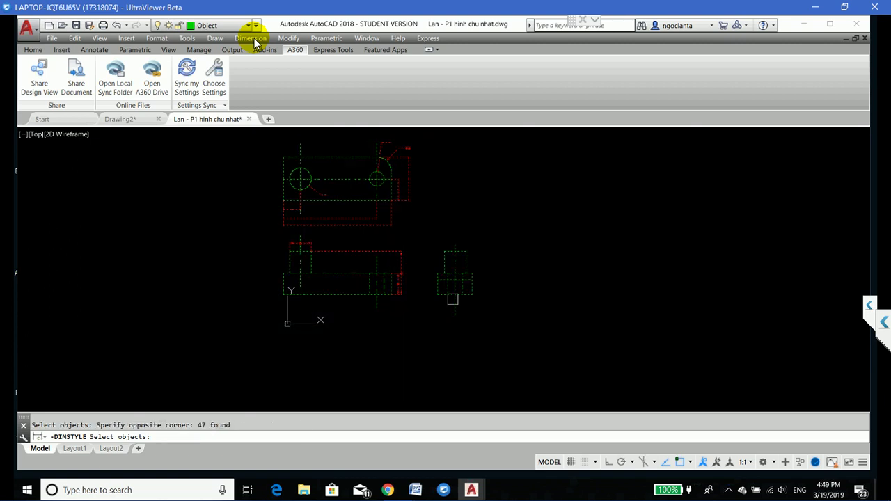
{"action": "key", "text": "Return"}
{"action": "scroll", "coordinate": [425, 185], "scroll_direction": "up", "scroll_amount": 2}
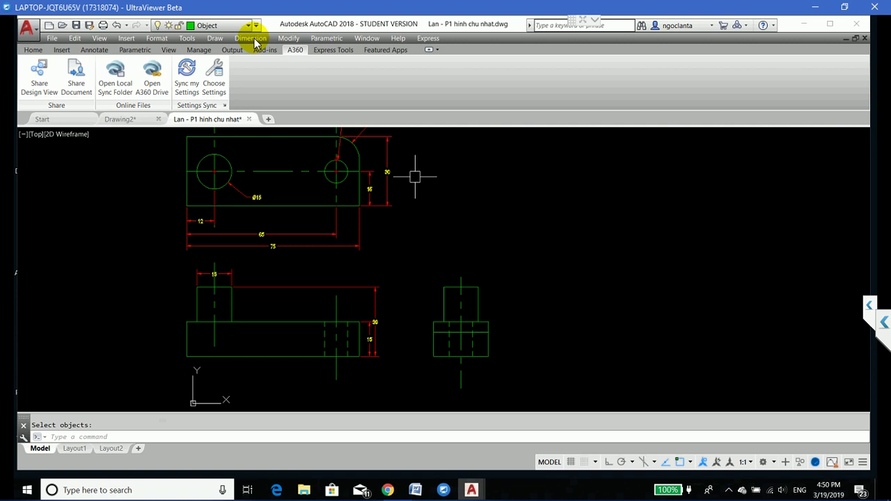
{"action": "scroll", "coordinate": [415, 176], "scroll_direction": "down", "scroll_amount": 1}
{"action": "scroll", "coordinate": [400, 136], "scroll_direction": "up", "scroll_amount": 1}
{"action": "scroll", "coordinate": [400, 138], "scroll_direction": "up", "scroll_amount": 1}
{"action": "type", "text": "DI"}
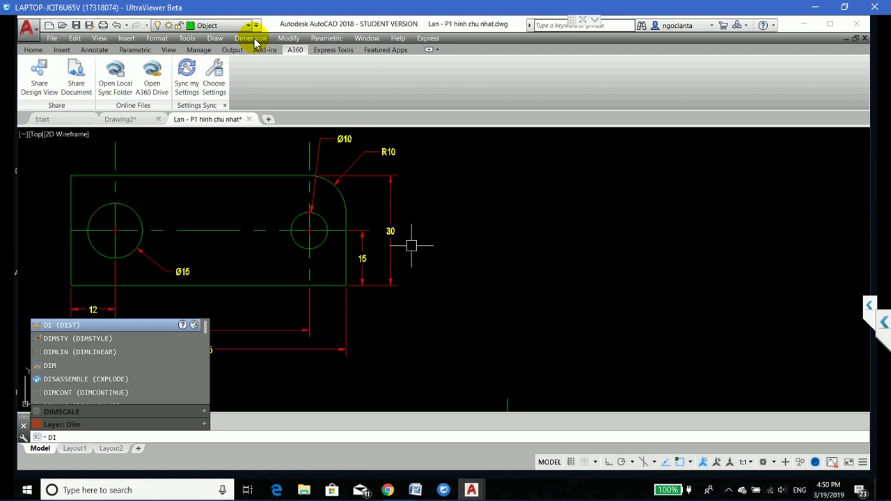
Change the DIMSCALE dimension scale from 10 to 15.
{"action": "type", "text": "MSC1"}
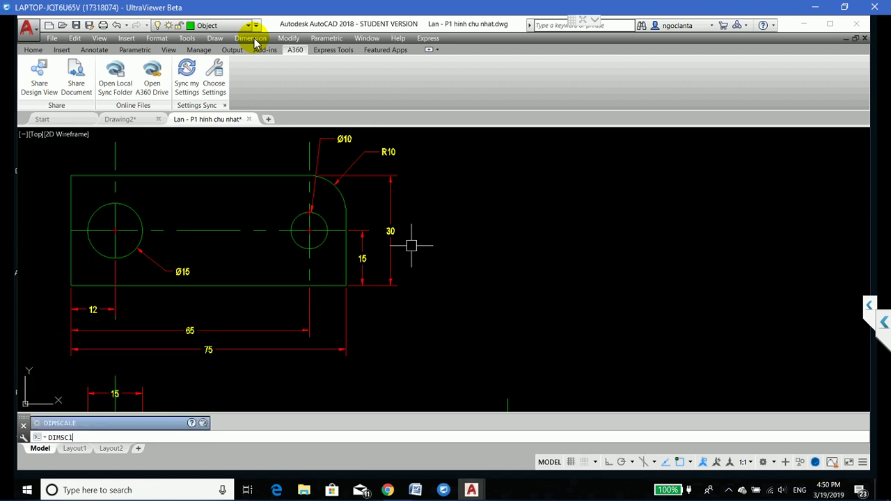
{"action": "key", "text": "Down"}
{"action": "key", "text": "Up"}
{"action": "key", "text": "Return"}
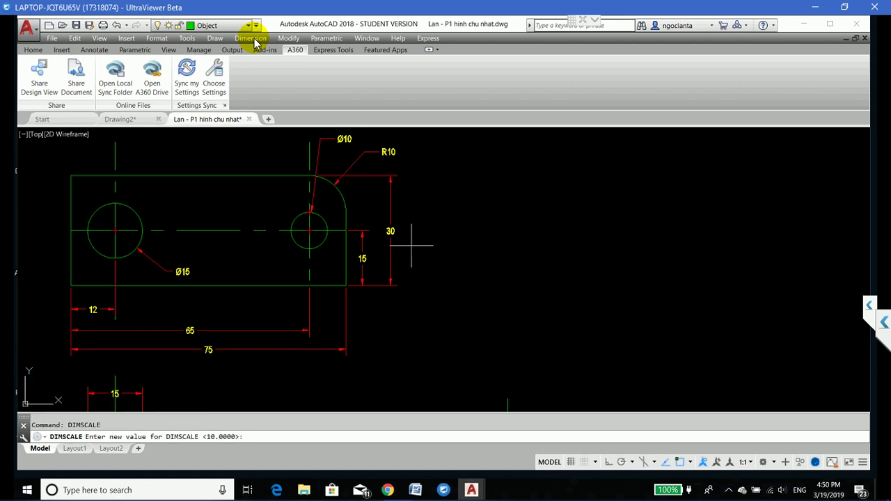
{"action": "type", "text": "1"}
{"action": "key", "text": "Return"}
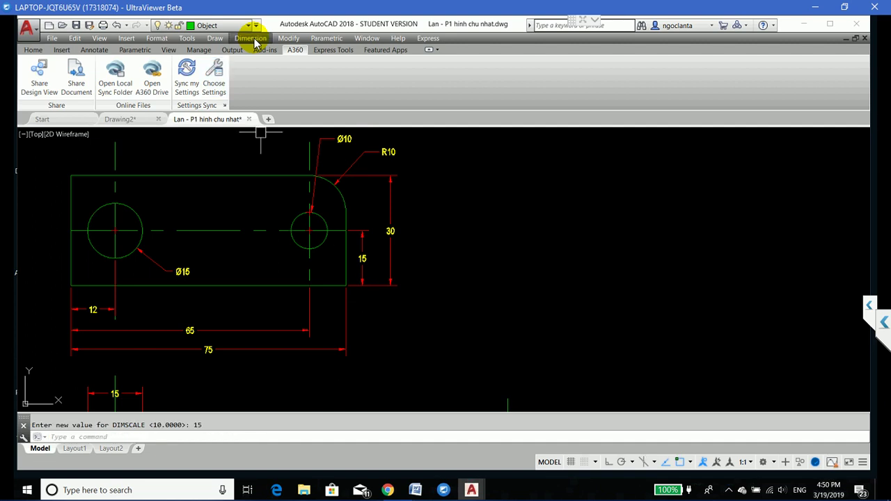
{"action": "left_click", "coordinate": [254, 43]}
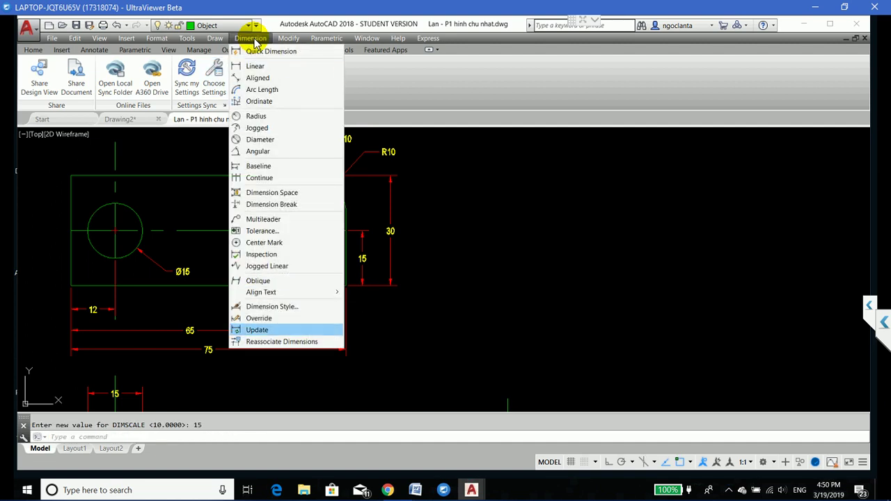
Rerun Dimension > Update and window-select the 21 objects of the top view.
{"action": "key", "text": "Return"}
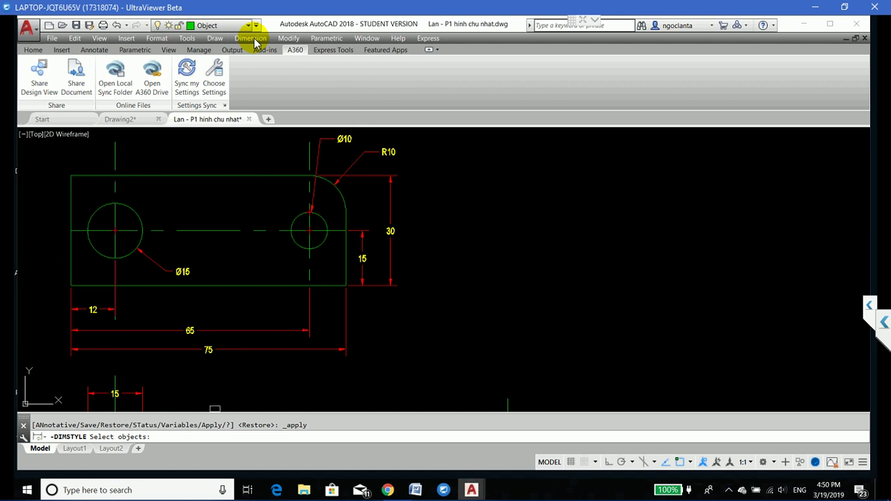
{"action": "key", "text": "Escape"}
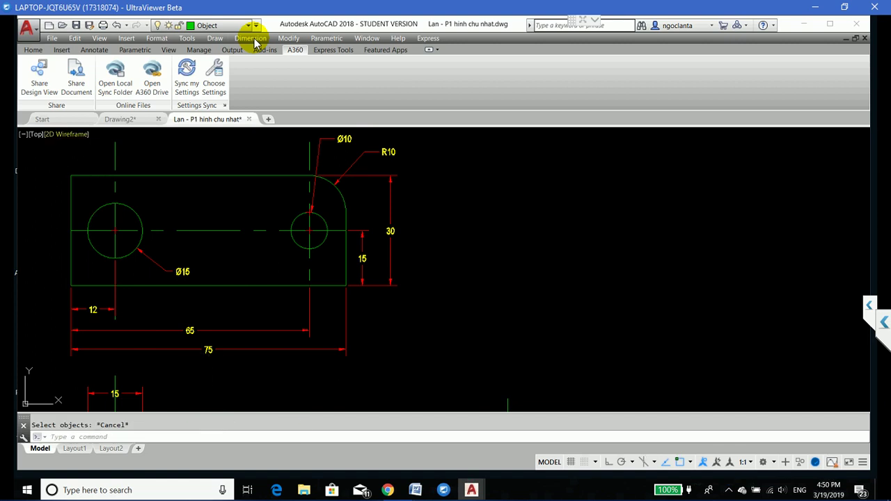
{"action": "scroll", "coordinate": [172, 208], "scroll_direction": "down", "scroll_amount": 2}
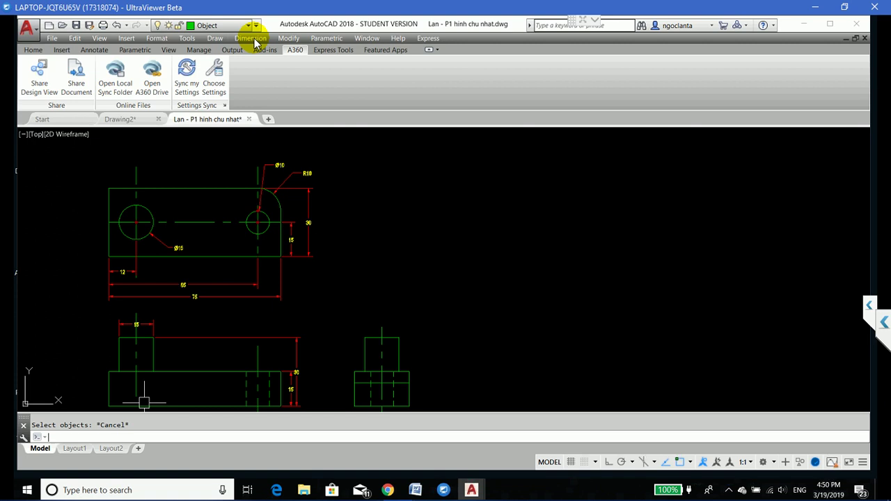
{"action": "key", "text": "Escape"}
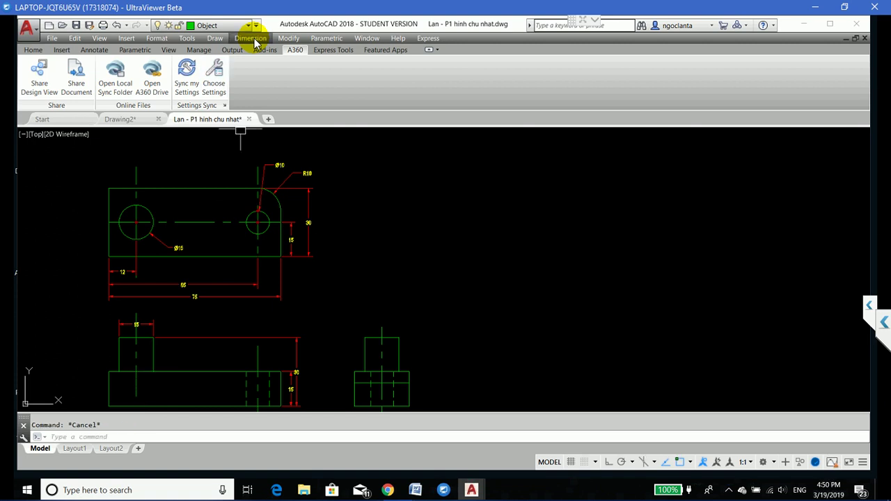
{"action": "left_click", "coordinate": [255, 39]}
{"action": "key", "text": "Down"}
{"action": "key", "text": "Up"}
{"action": "key", "text": "Up"}
{"action": "key", "text": "Return"}
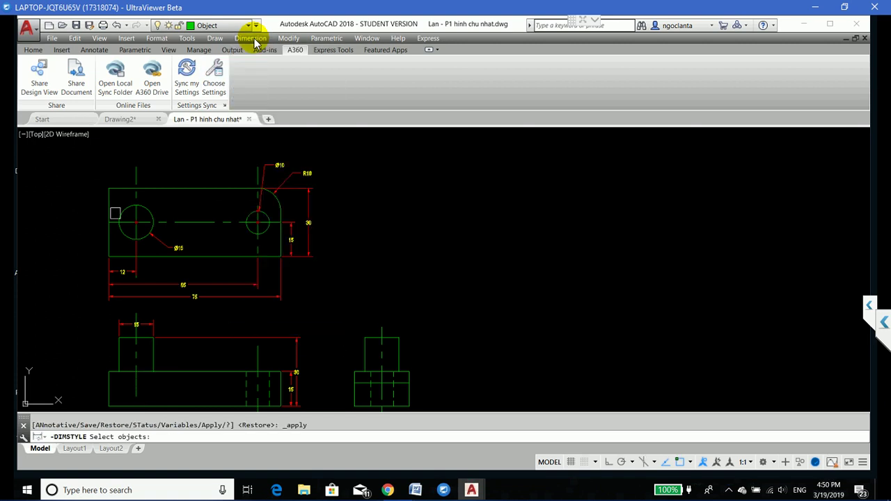
{"action": "left_click", "coordinate": [88, 158]}
{"action": "scroll", "coordinate": [531, 397], "scroll_direction": "down", "scroll_amount": 2}
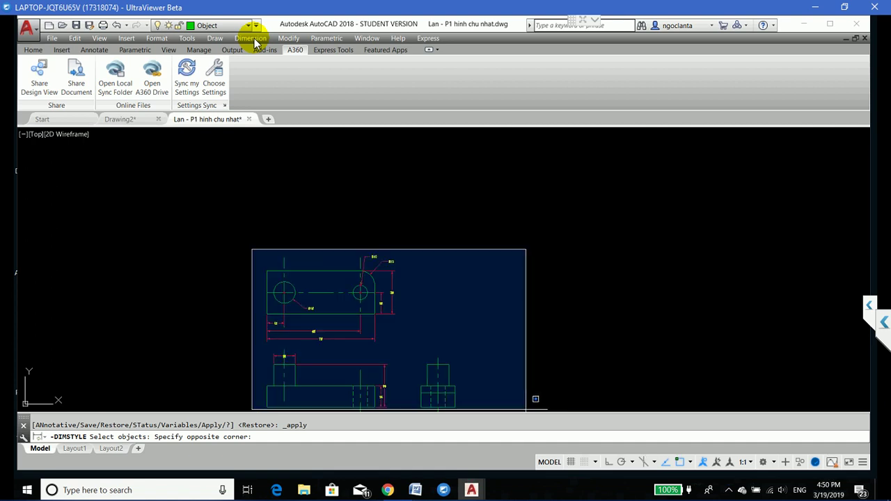
{"action": "scroll", "coordinate": [451, 400], "scroll_direction": "down", "scroll_amount": 3}
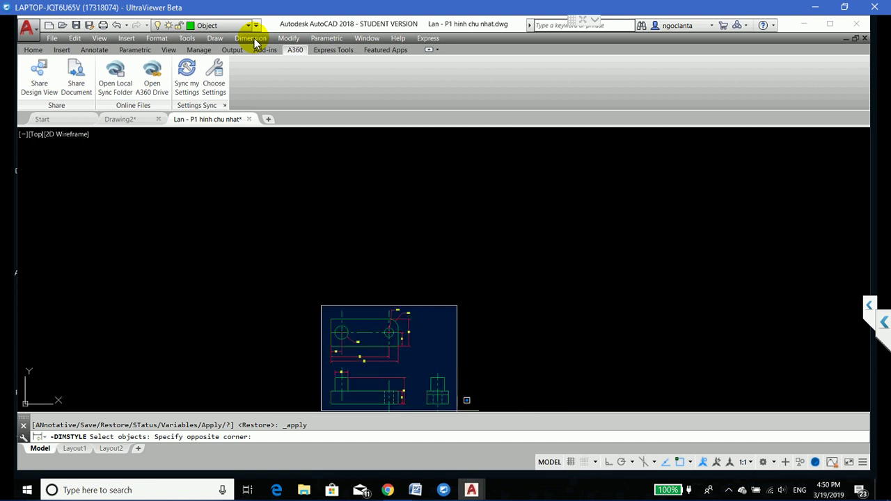
{"action": "left_click", "coordinate": [418, 383]}
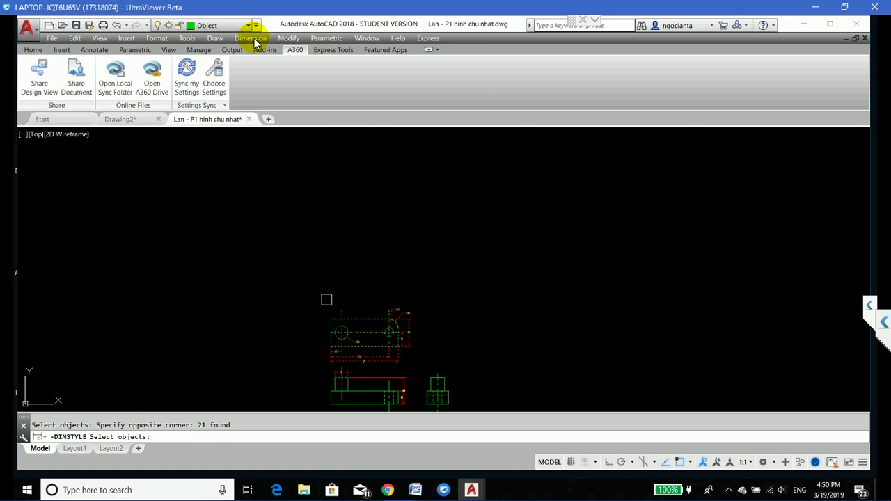
Add the remaining views and dimensions to the selection and apply the update.
{"action": "left_click", "coordinate": [292, 282]}
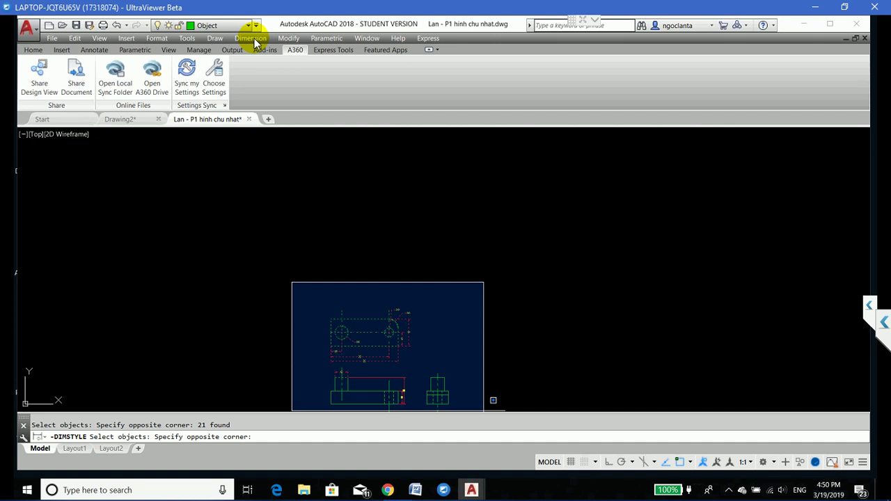
{"action": "middle_click_drag", "start_coordinate": [493, 401], "coordinate": [301, 281]}
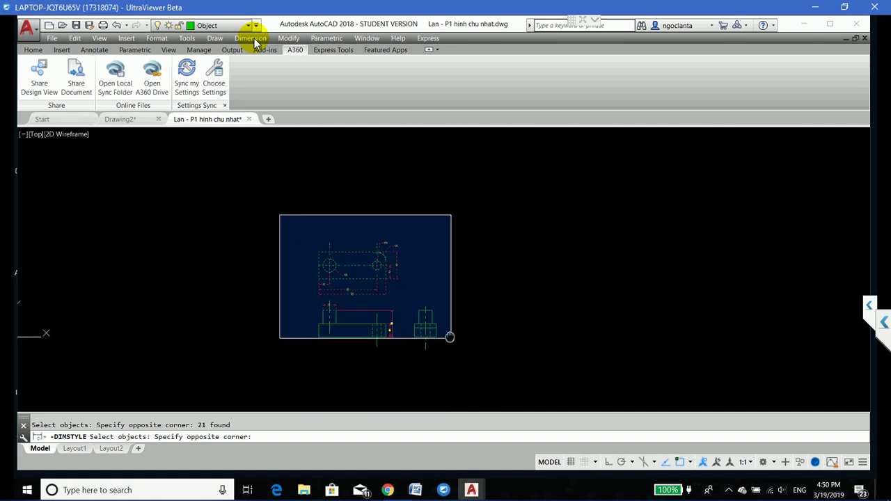
{"action": "scroll", "coordinate": [301, 281], "scroll_direction": "up", "scroll_amount": 2}
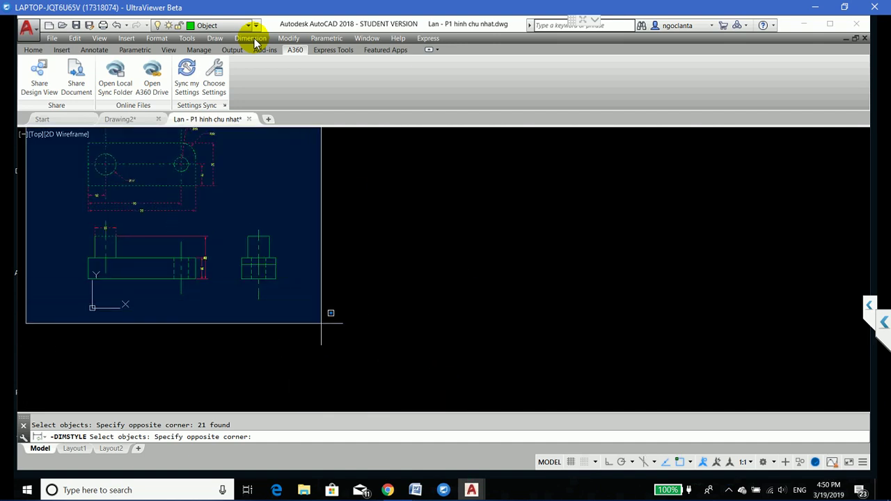
{"action": "left_click", "coordinate": [320, 322]}
{"action": "scroll", "coordinate": [269, 245], "scroll_direction": "up", "scroll_amount": 1}
{"action": "scroll", "coordinate": [272, 230], "scroll_direction": "down", "scroll_amount": 3}
{"action": "key", "text": "Return"}
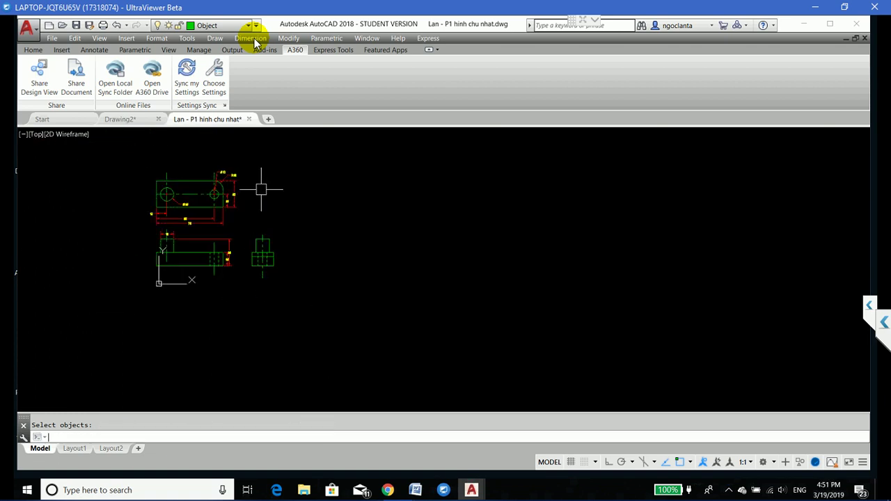
Save Lan - P1 hinh chu nhat.dwg.
{"action": "scroll", "coordinate": [249, 202], "scroll_direction": "up", "scroll_amount": 2}
{"action": "scroll", "coordinate": [250, 202], "scroll_direction": "up", "scroll_amount": 2}
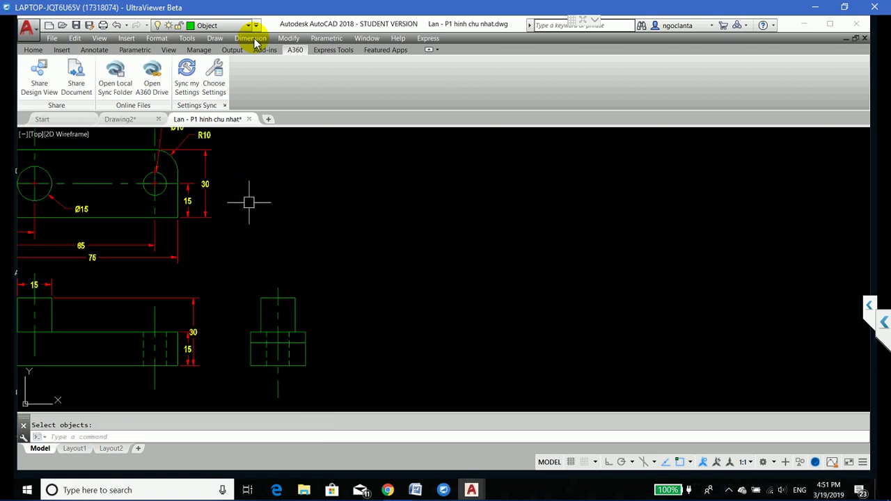
{"action": "scroll", "coordinate": [230, 169], "scroll_direction": "down", "scroll_amount": 3}
{"action": "scroll", "coordinate": [223, 161], "scroll_direction": "up", "scroll_amount": 2}
{"action": "scroll", "coordinate": [215, 154], "scroll_direction": "up", "scroll_amount": 1}
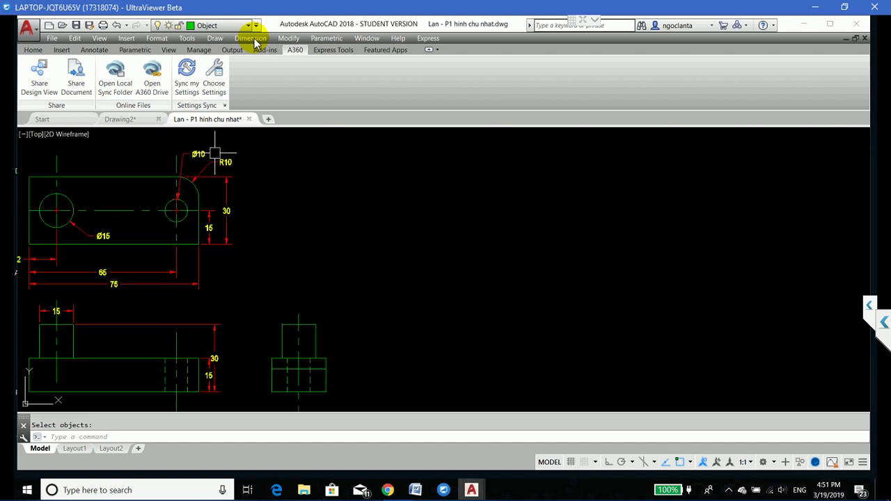
{"action": "key", "text": "ctrl+s"}
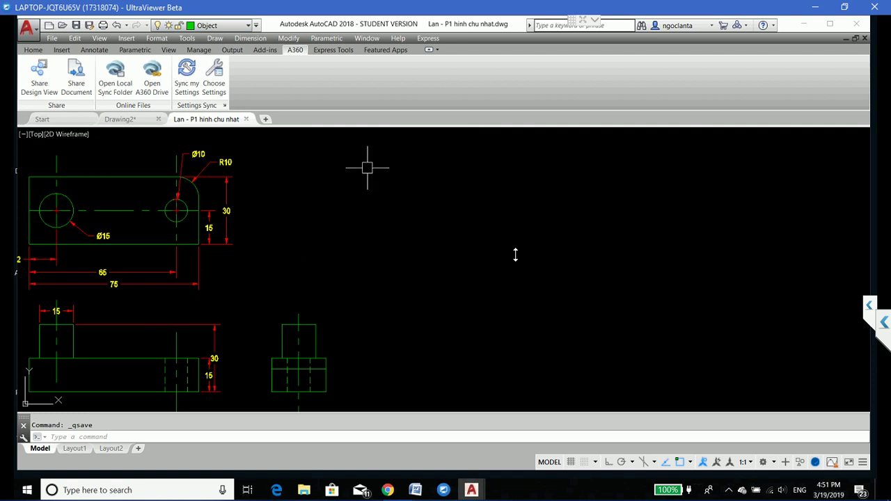
Make Central line the current layer with ByLayer linetype and cancel the stray selection.
{"action": "left_click", "coordinate": [33, 50]}
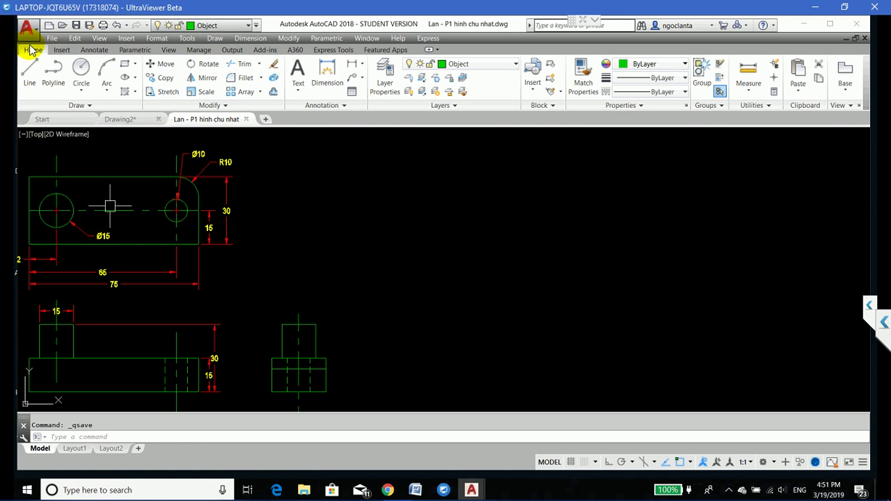
{"action": "left_click", "coordinate": [481, 63]}
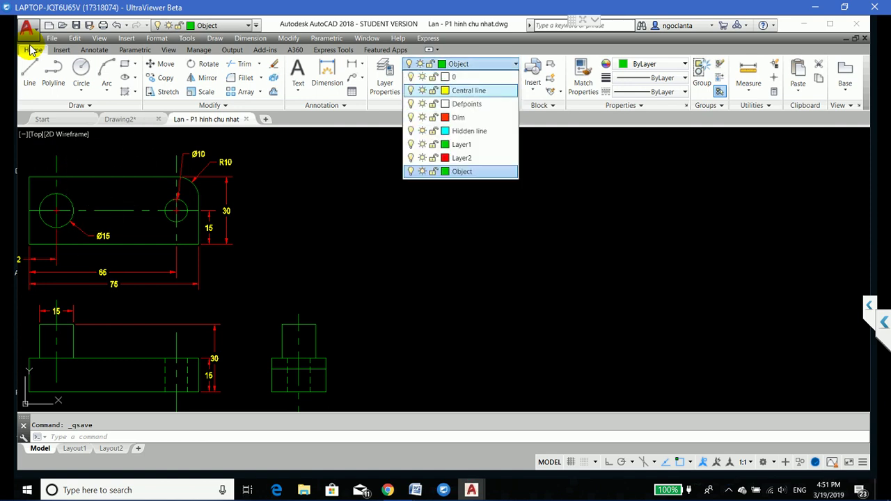
{"action": "left_click", "coordinate": [463, 88]}
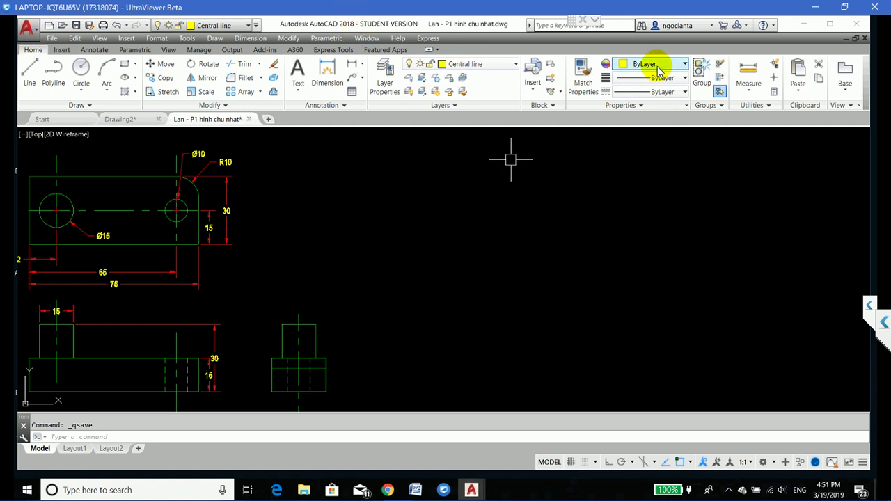
{"action": "left_click", "coordinate": [654, 91]}
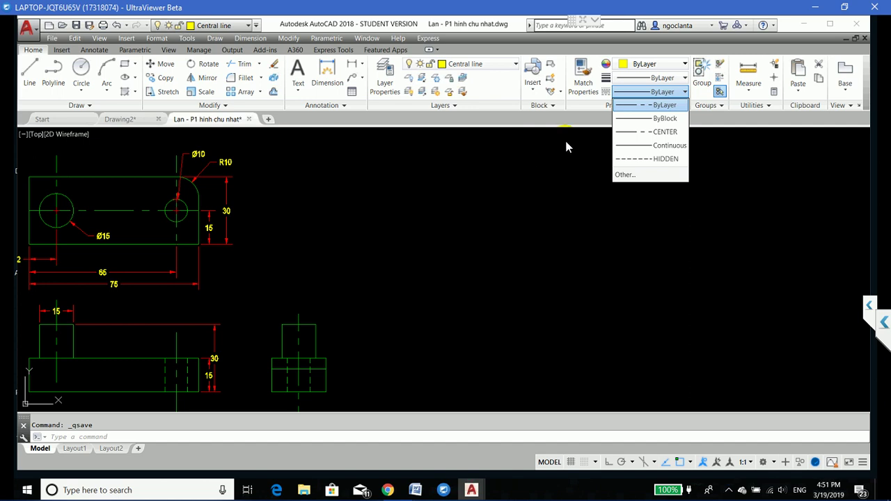
{"action": "left_click", "coordinate": [667, 105]}
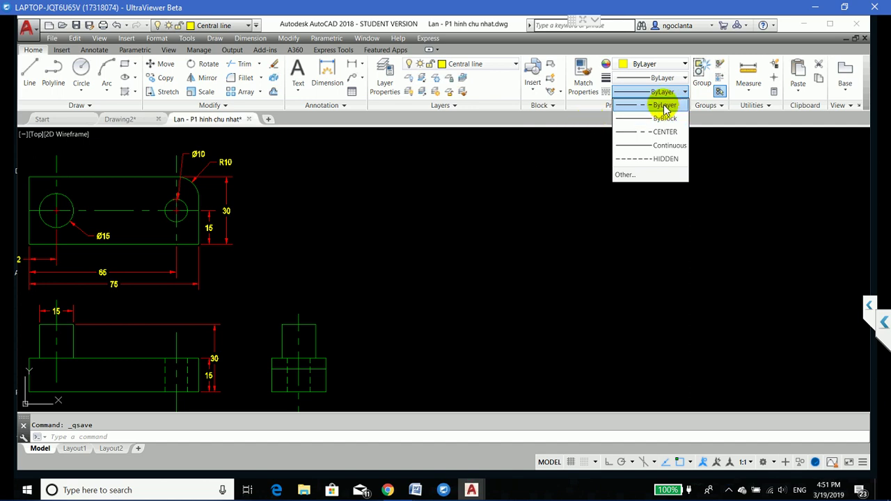
{"action": "left_click", "coordinate": [664, 105]}
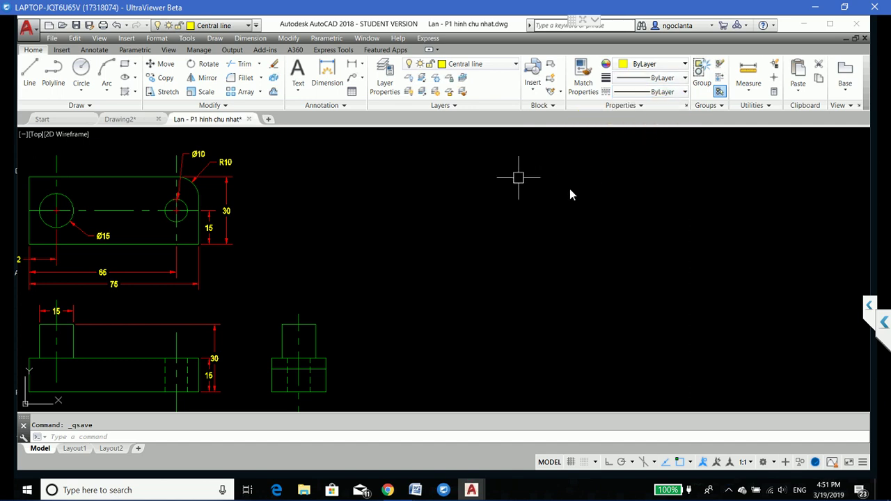
{"action": "left_click", "coordinate": [462, 150]}
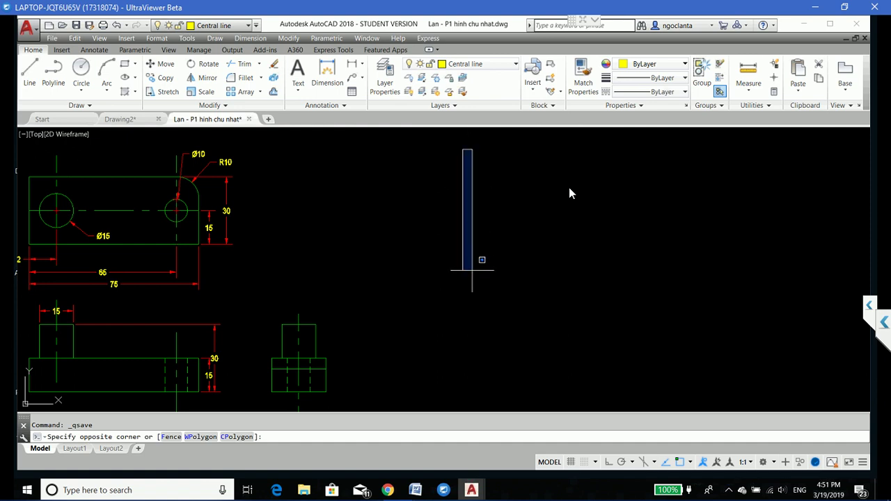
{"action": "key", "text": "Escape"}
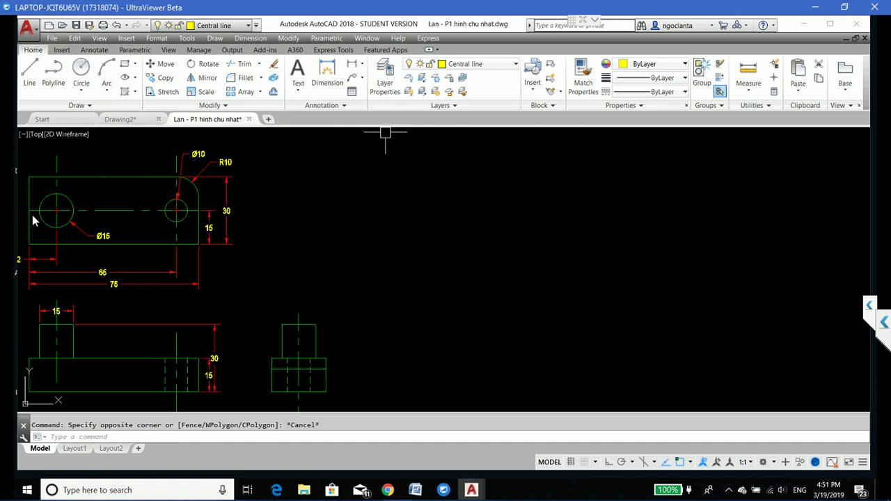
{"action": "left_click", "coordinate": [29, 69]}
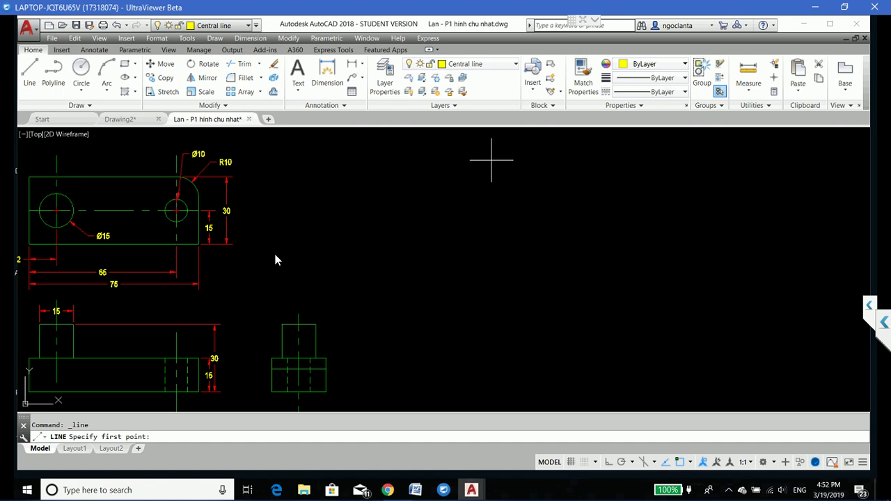
Draw a horizontal 77-unit centre line right of the views with Ortho on.
{"action": "left_click", "coordinate": [471, 256]}
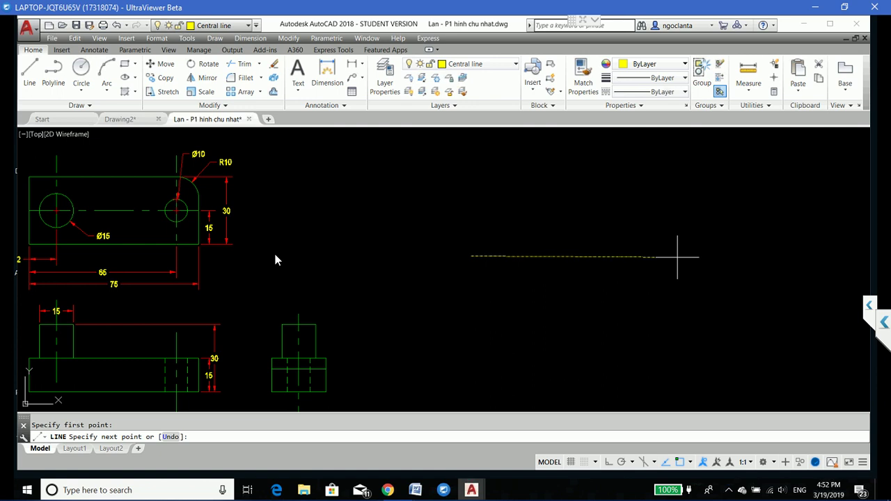
{"action": "key", "text": "Escape"}
{"action": "left_click", "coordinate": [29, 70]}
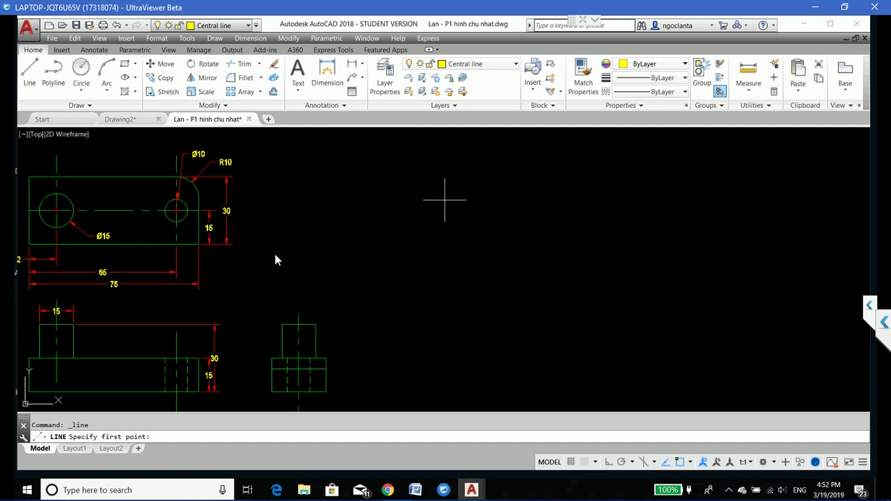
{"action": "left_click", "coordinate": [444, 202]}
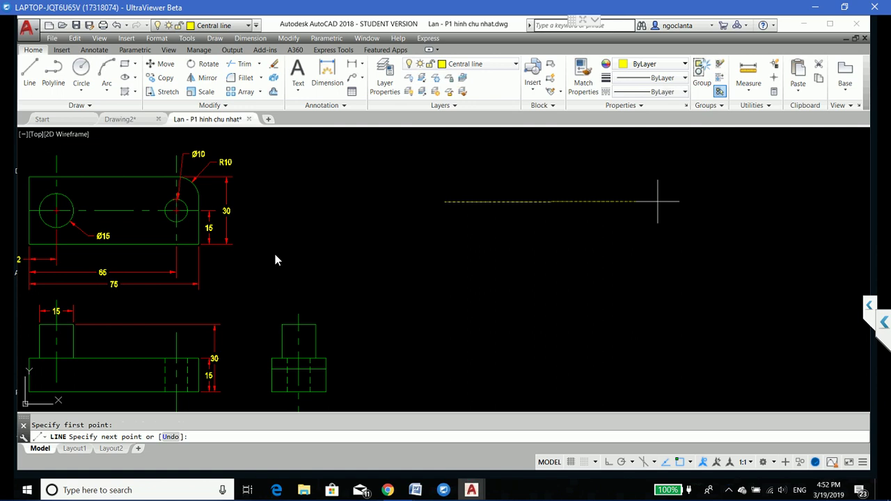
{"action": "key", "text": "F8"}
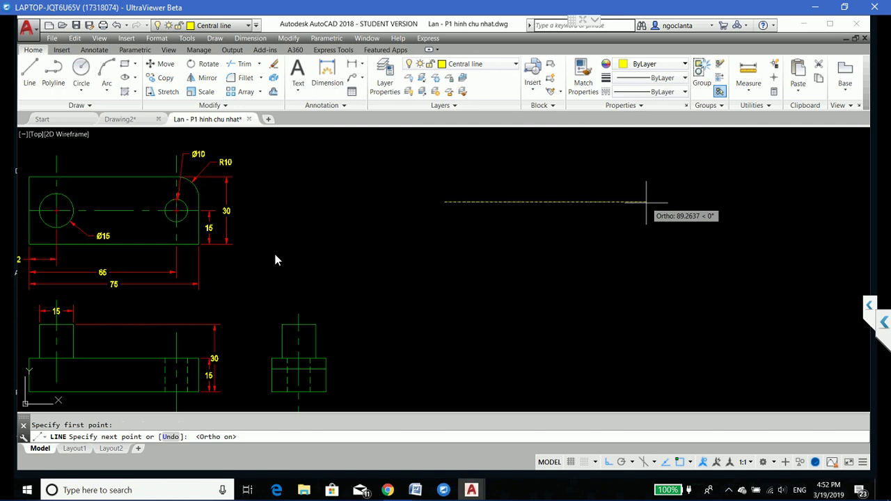
{"action": "type", "text": "75"}
{"action": "key", "text": "BackSpace"}
{"action": "key", "text": "BackSpace"}
{"action": "type", "text": "77"}
{"action": "key", "text": "Return"}
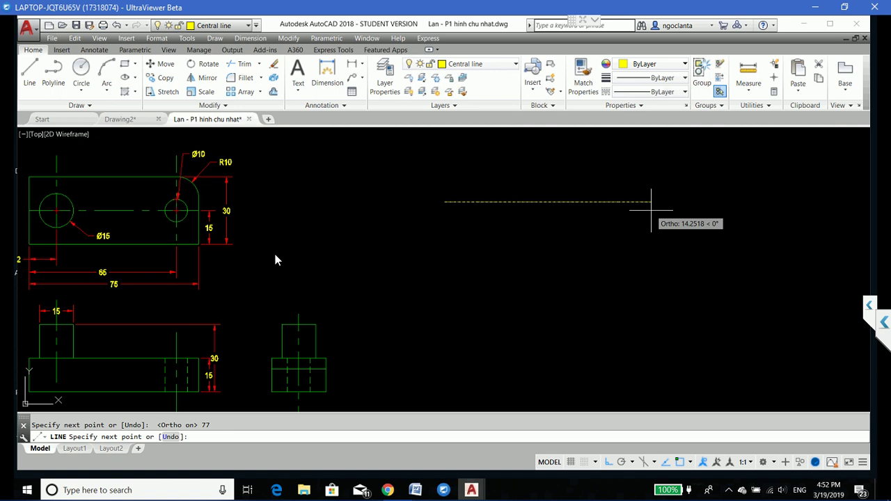
{"action": "key", "text": "Return"}
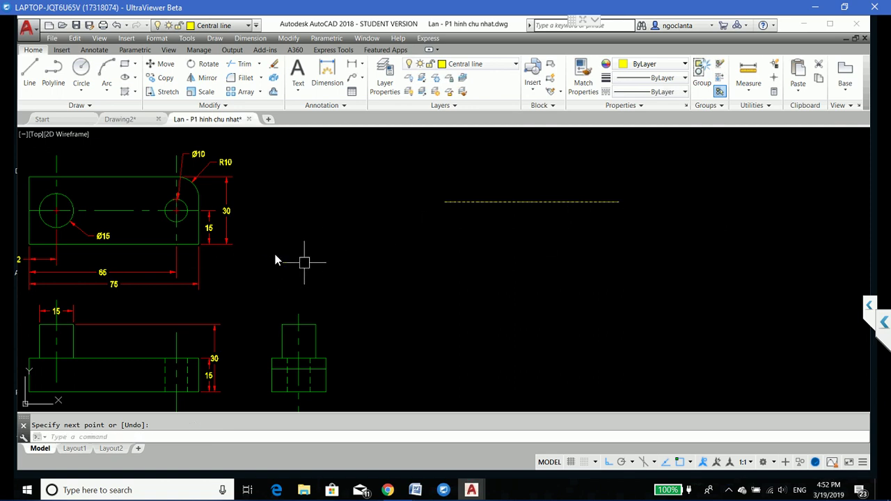
Zoom in on the new centre line, select it, and enter CELTSCALE at the command line.
{"action": "scroll", "coordinate": [209, 250], "scroll_direction": "up", "scroll_amount": 2}
{"action": "scroll", "coordinate": [202, 258], "scroll_direction": "up", "scroll_amount": 1}
{"action": "scroll", "coordinate": [200, 264], "scroll_direction": "down", "scroll_amount": 2}
{"action": "scroll", "coordinate": [397, 262], "scroll_direction": "down", "scroll_amount": 4}
{"action": "scroll", "coordinate": [392, 234], "scroll_direction": "up", "scroll_amount": 2}
{"action": "scroll", "coordinate": [390, 250], "scroll_direction": "up", "scroll_amount": 3}
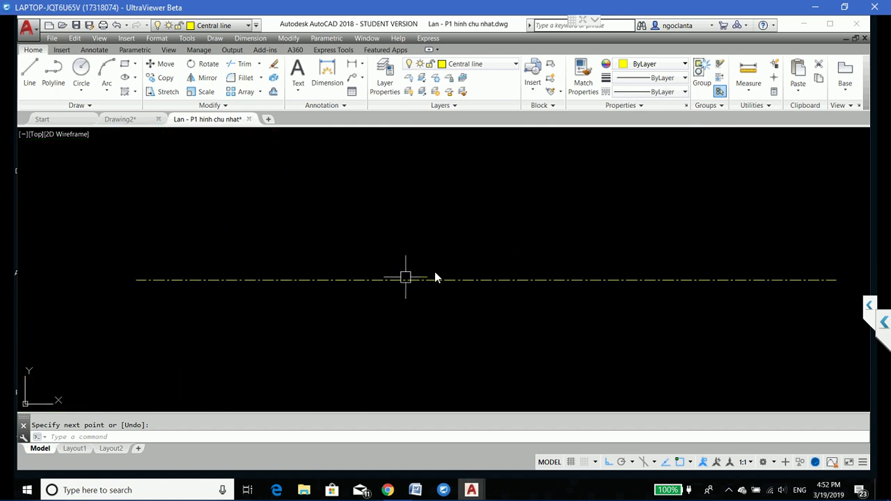
{"action": "key", "text": "Escape"}
{"action": "left_click", "coordinate": [404, 280]}
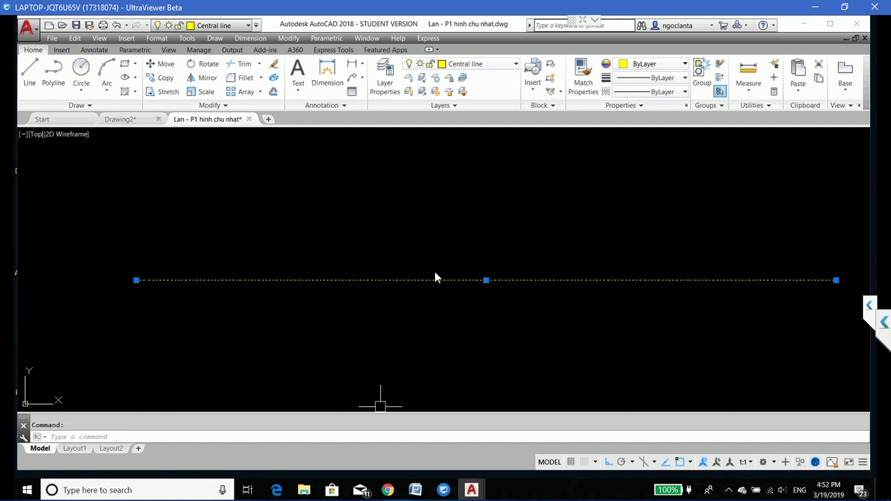
{"action": "type", "text": "s"}
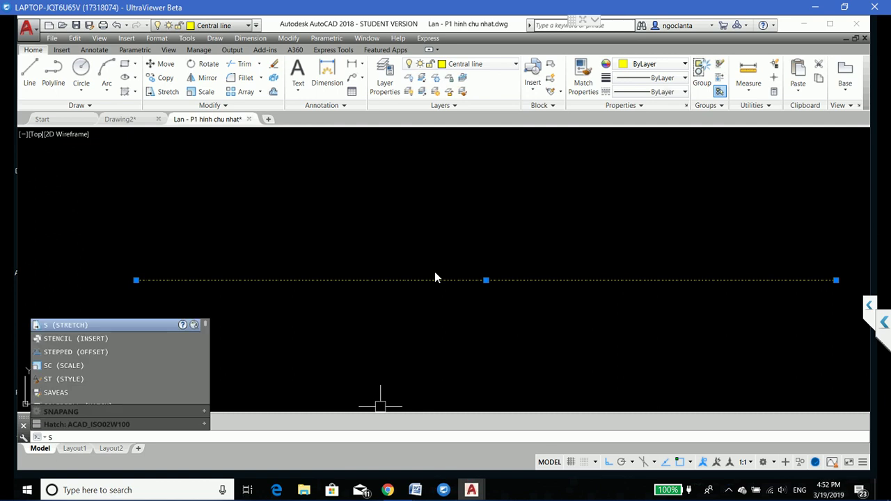
{"action": "key", "text": "BackSpace"}
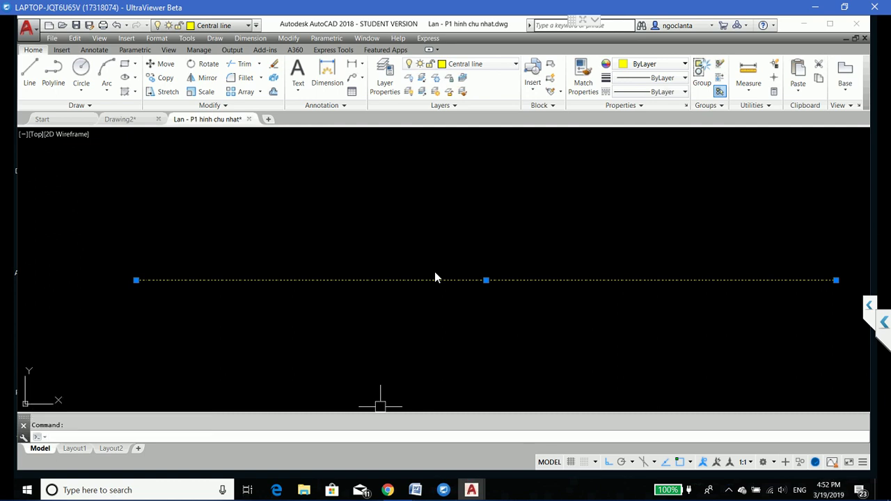
{"action": "type", "text": "ce"}
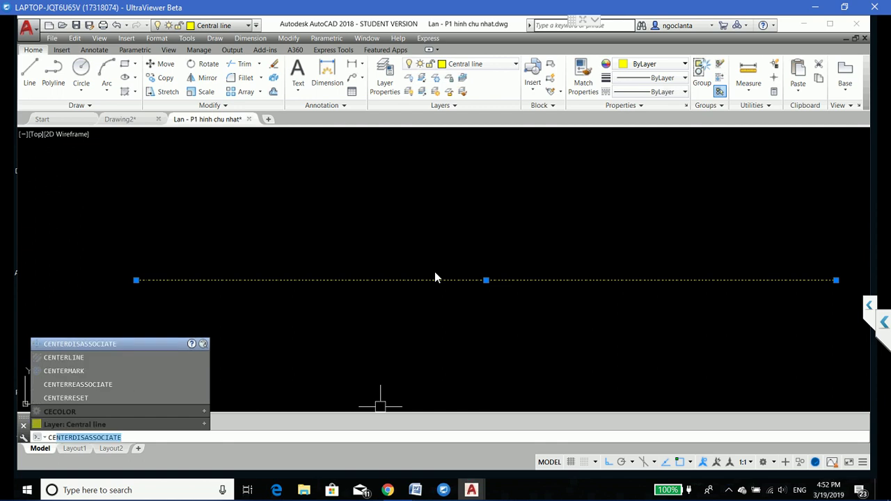
{"action": "type", "text": "lTSca"}
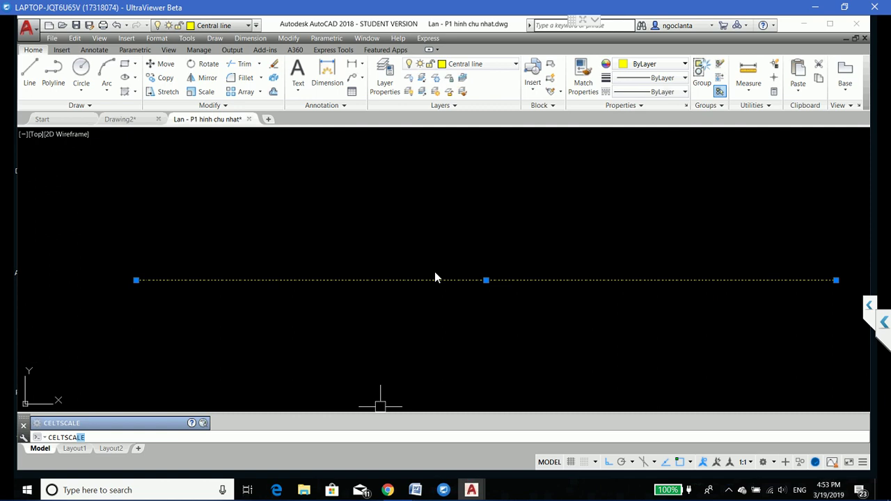
Set the CELTSCALE linetype scale to 3.
{"action": "key", "text": "Return"}
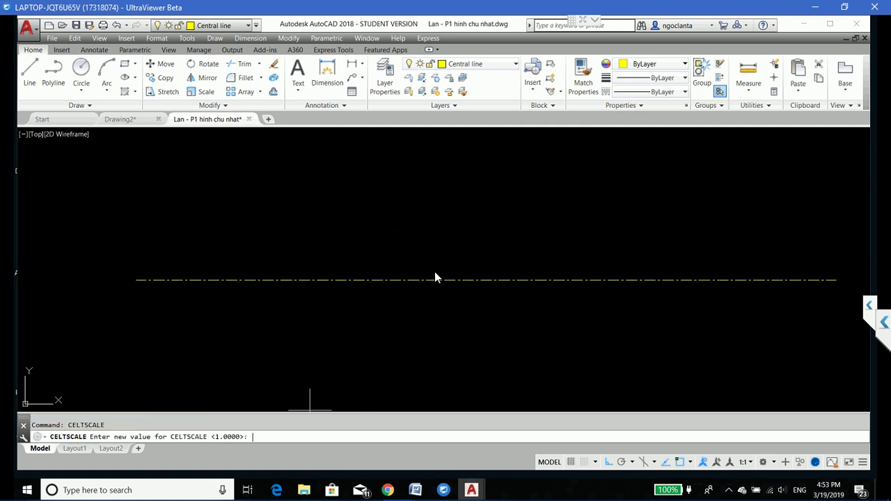
{"action": "type", "text": "3"}
{"action": "key", "text": "Return"}
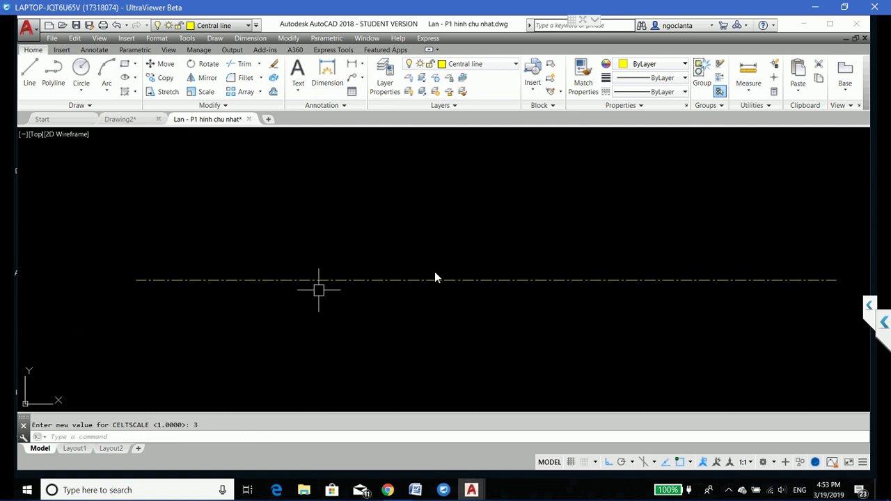
{"action": "left_click", "coordinate": [323, 279]}
Change CELTSCALE to 10 and check the centre line's dashes.
{"action": "key", "text": "Return"}
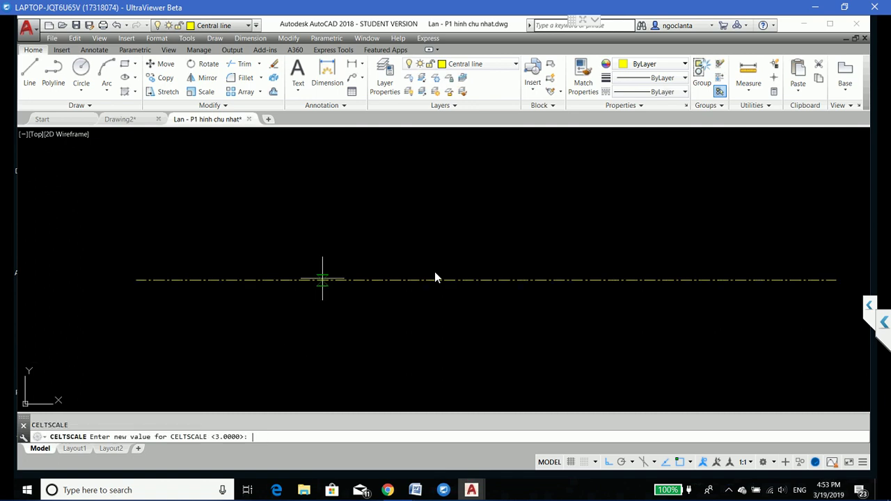
{"action": "scroll", "coordinate": [422, 294], "scroll_direction": "down", "scroll_amount": 2}
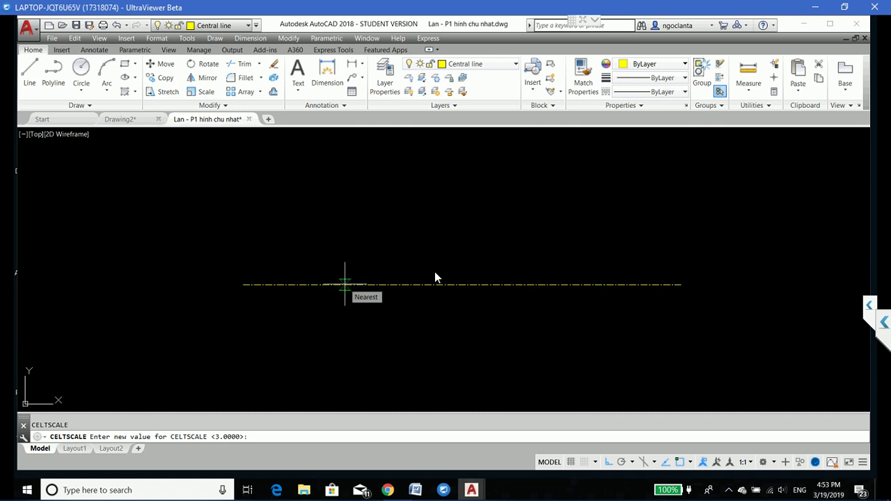
{"action": "scroll", "coordinate": [344, 285], "scroll_direction": "up", "scroll_amount": 4}
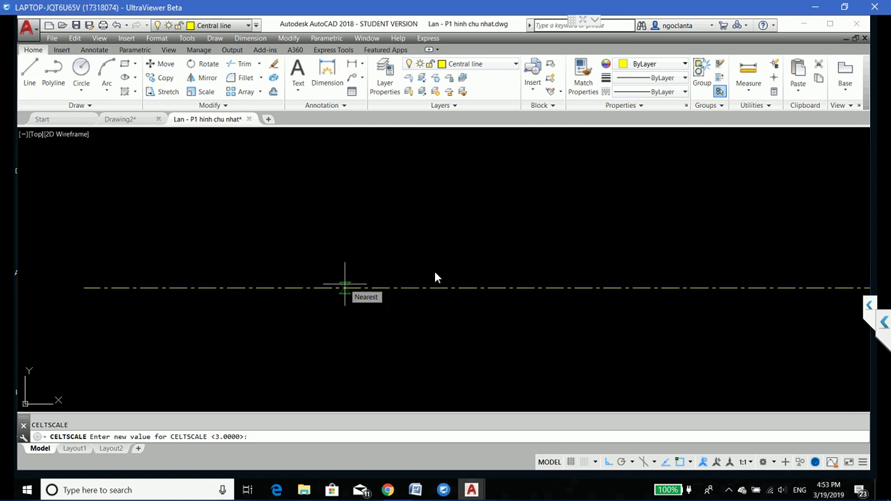
{"action": "scroll", "coordinate": [345, 284], "scroll_direction": "down", "scroll_amount": 4}
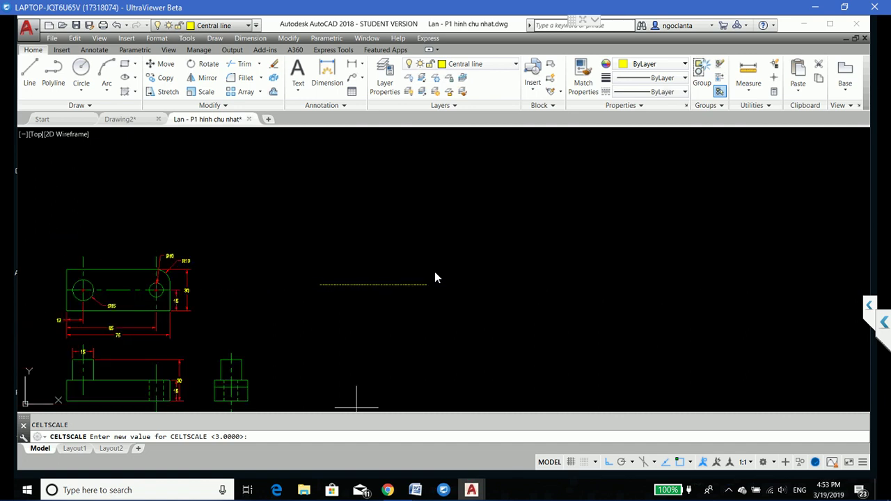
{"action": "type", "text": "10"}
{"action": "key", "text": "Return"}
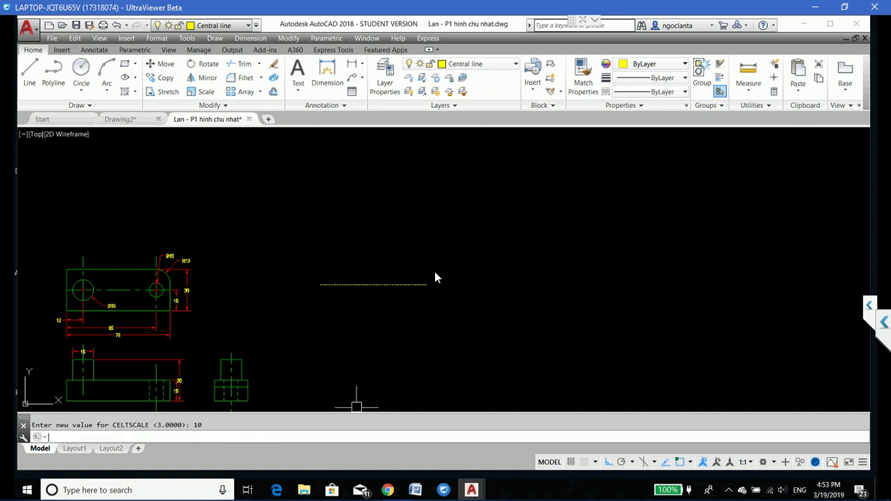
{"action": "left_click", "coordinate": [365, 284]}
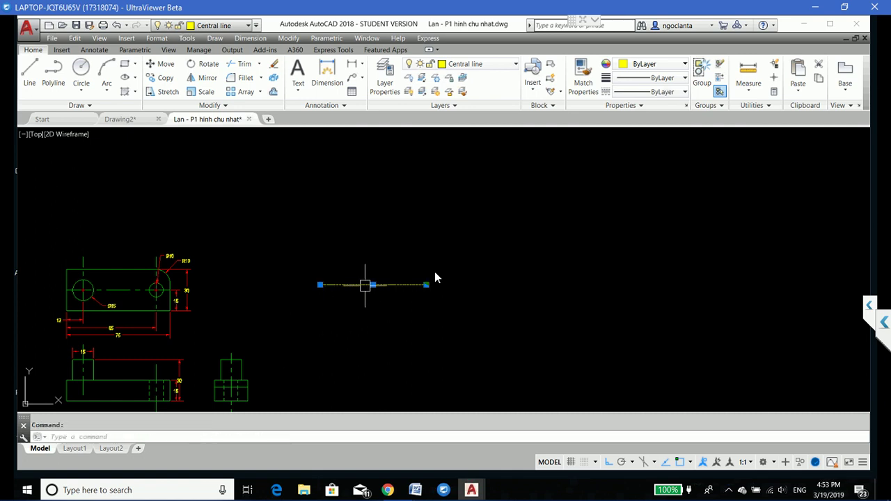
Compare dash spacing by zooming and keep CELTSCALE at 10.
{"action": "key", "text": "Return"}
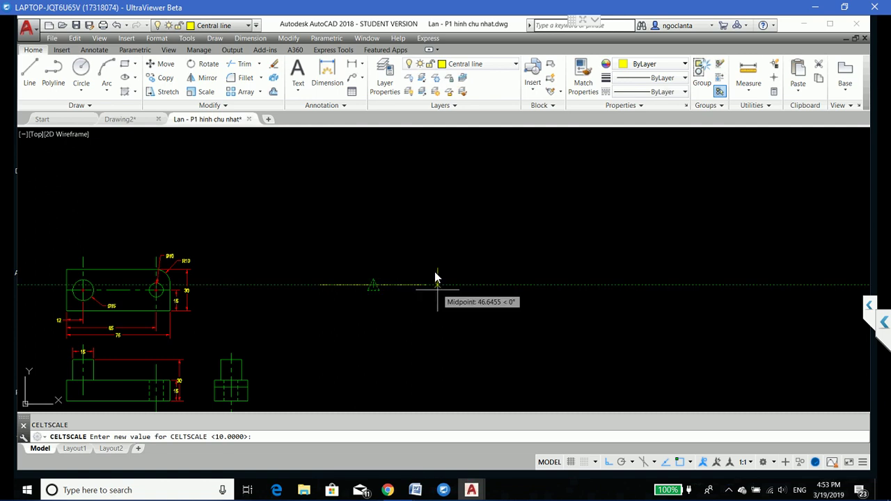
{"action": "scroll", "coordinate": [401, 304], "scroll_direction": "down", "scroll_amount": 2}
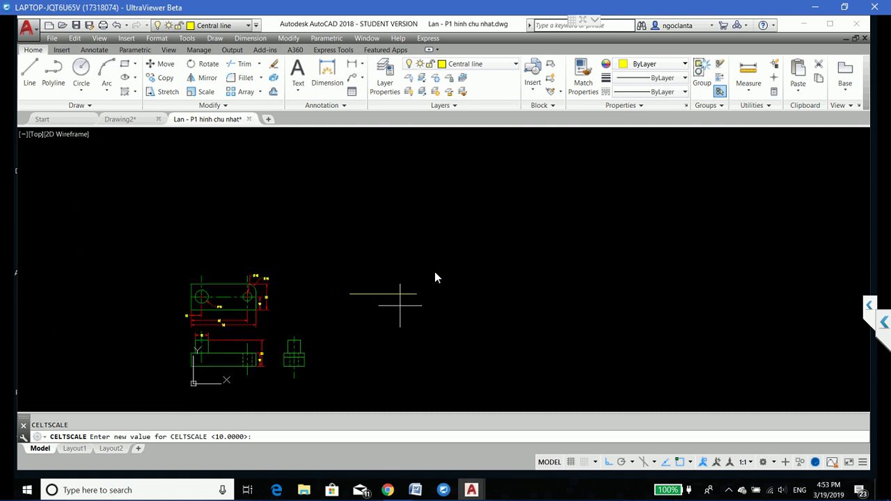
{"action": "scroll", "coordinate": [395, 351], "scroll_direction": "up", "scroll_amount": 2}
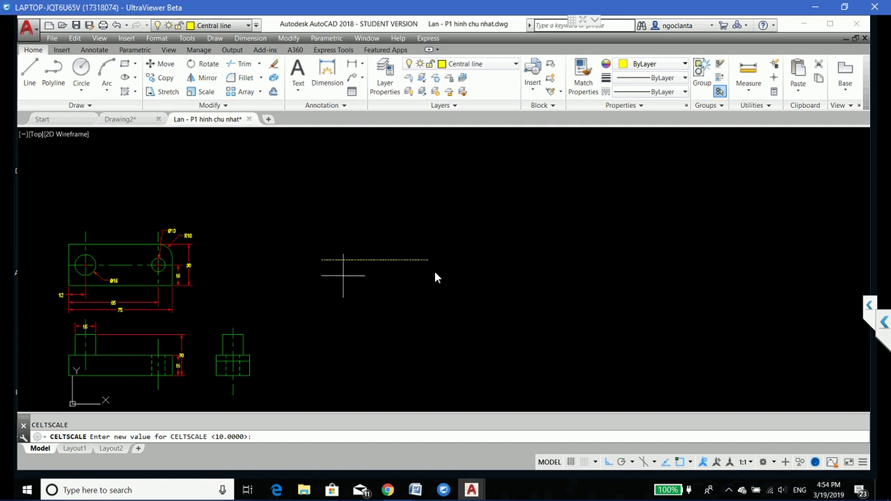
{"action": "scroll", "coordinate": [379, 258], "scroll_direction": "up", "scroll_amount": 2}
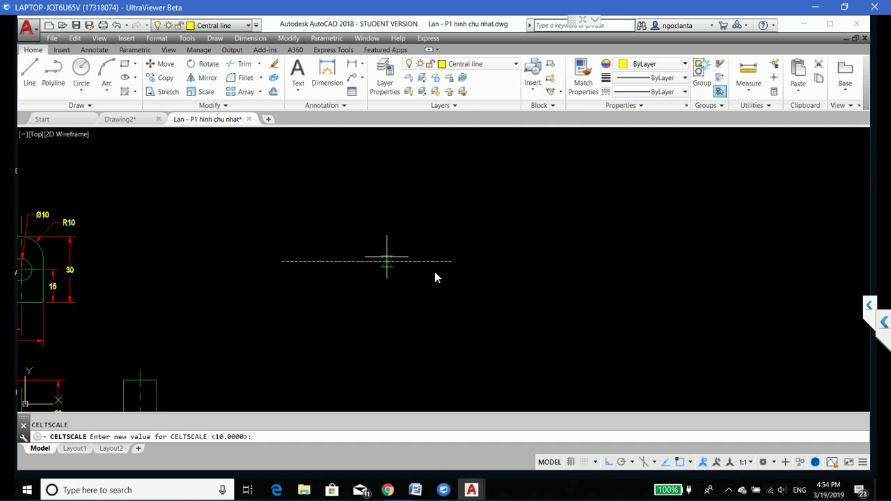
{"action": "scroll", "coordinate": [388, 256], "scroll_direction": "up", "scroll_amount": 1}
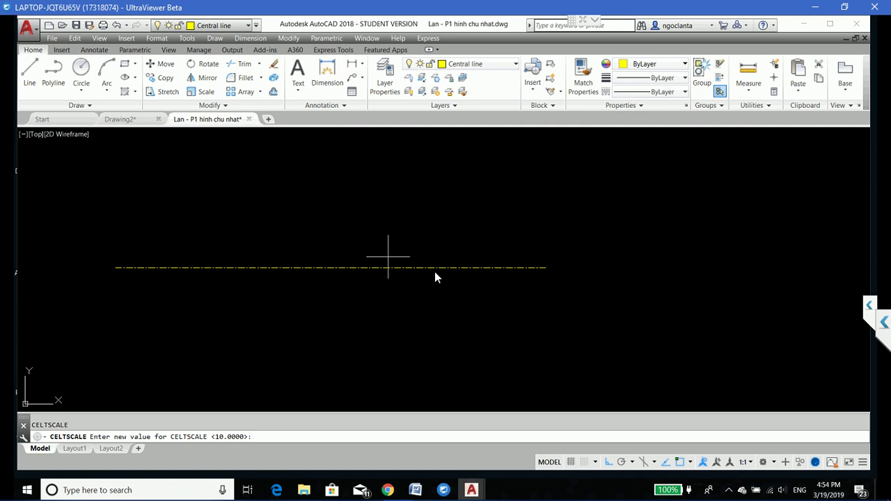
{"action": "scroll", "coordinate": [388, 257], "scroll_direction": "down", "scroll_amount": 2}
{"action": "scroll", "coordinate": [388, 257], "scroll_direction": "down", "scroll_amount": 2}
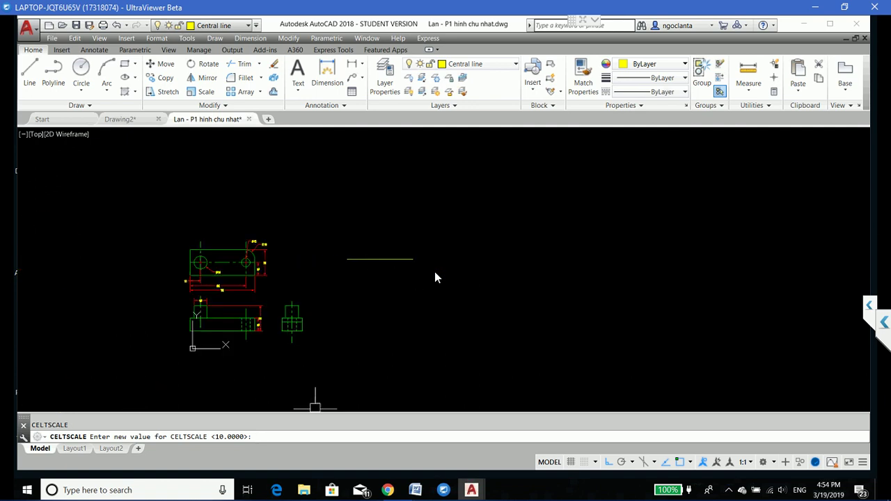
{"action": "key", "text": "Return"}
{"action": "scroll", "coordinate": [397, 259], "scroll_direction": "up", "scroll_amount": 2}
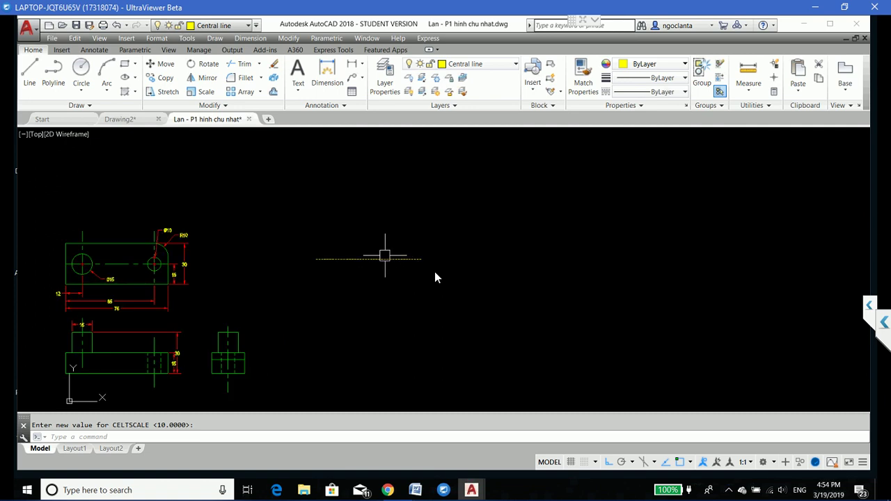
Delete the old centre line and redraw a 77-unit horizontal centre line at scale 10.
{"action": "left_click", "coordinate": [385, 258]}
{"action": "key", "text": "Delete"}
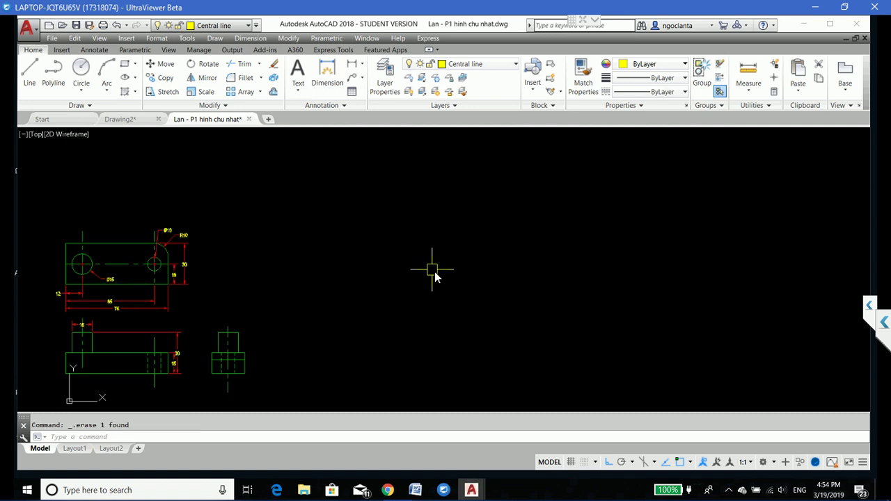
{"action": "left_click", "coordinate": [30, 73]}
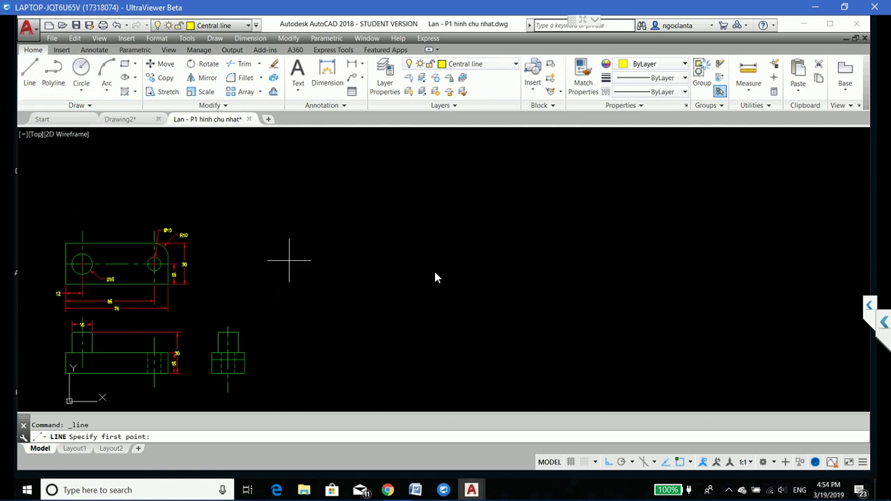
{"action": "left_click", "coordinate": [290, 261]}
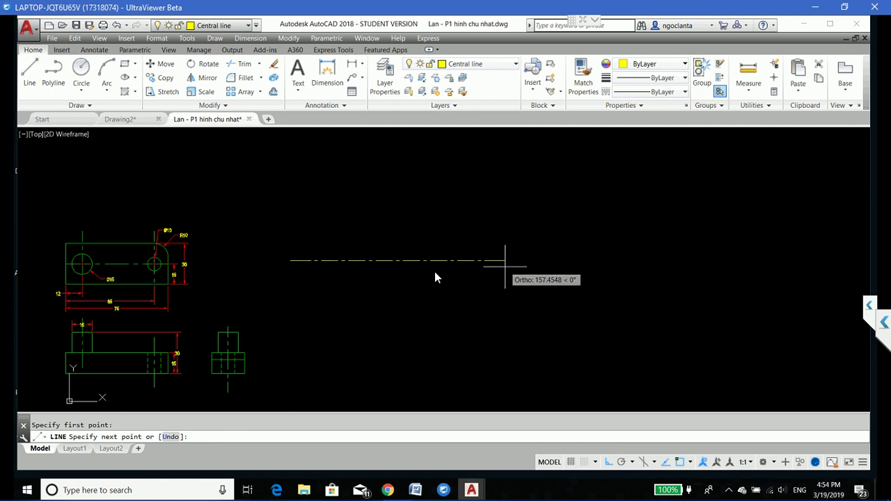
{"action": "type", "text": "75"}
{"action": "key", "text": "BackSpace"}
{"action": "type", "text": "7"}
{"action": "key", "text": "Return"}
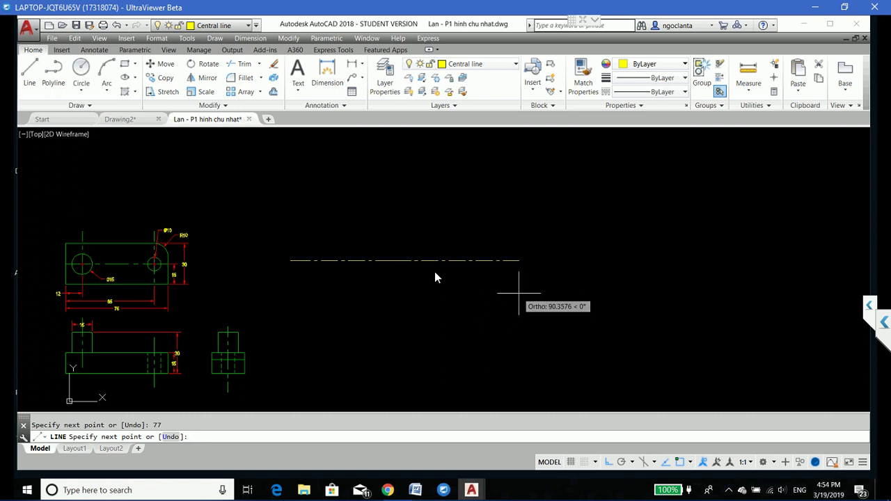
{"action": "key", "text": "Return"}
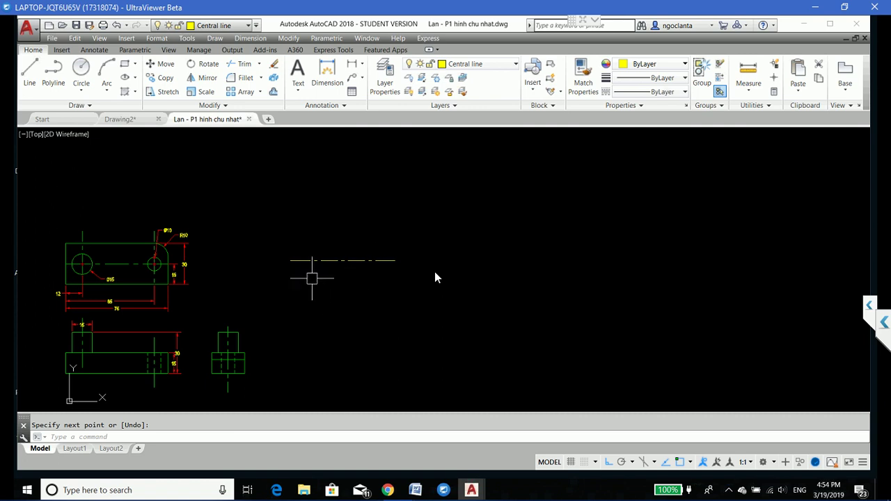
{"action": "scroll", "coordinate": [298, 275], "scroll_direction": "up", "scroll_amount": 2}
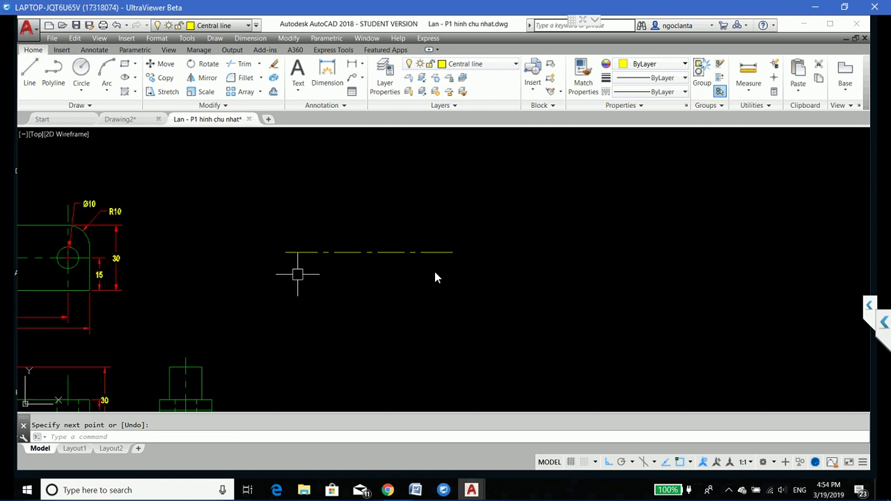
{"action": "scroll", "coordinate": [299, 275], "scroll_direction": "down", "scroll_amount": 2}
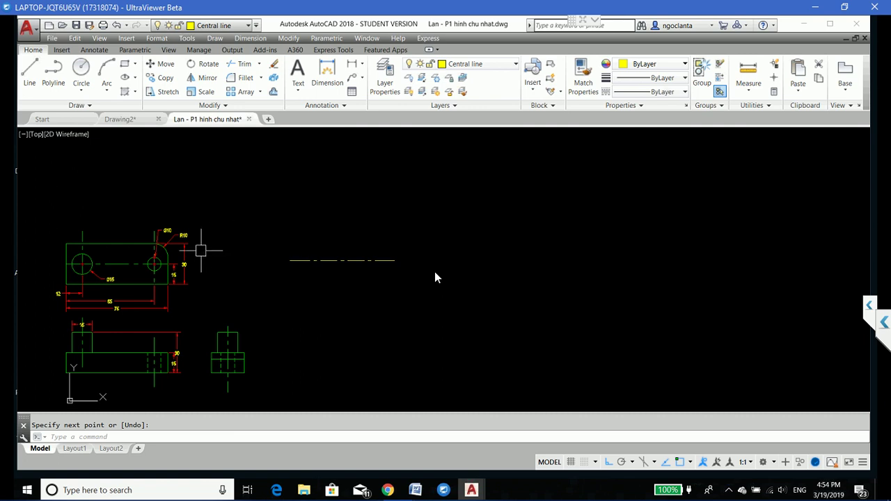
Set CELTSCALE to 7 for new objects.
{"action": "type", "text": "s"}
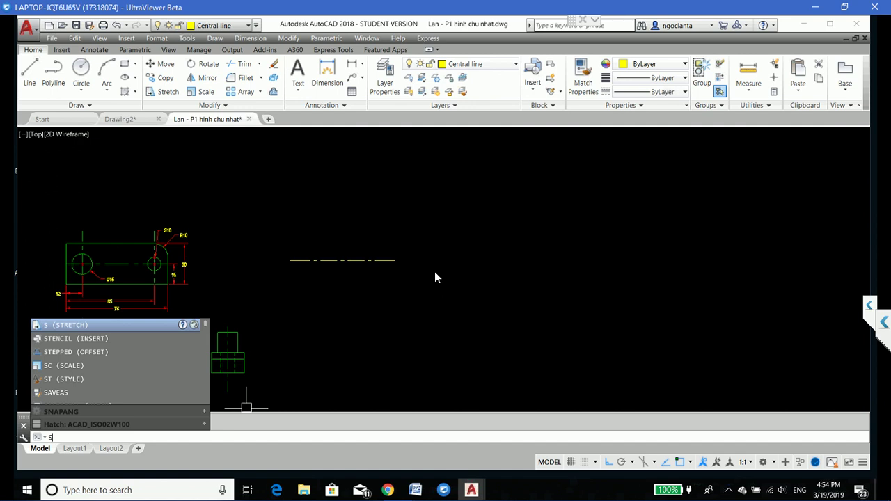
{"action": "type", "text": "ELt"}
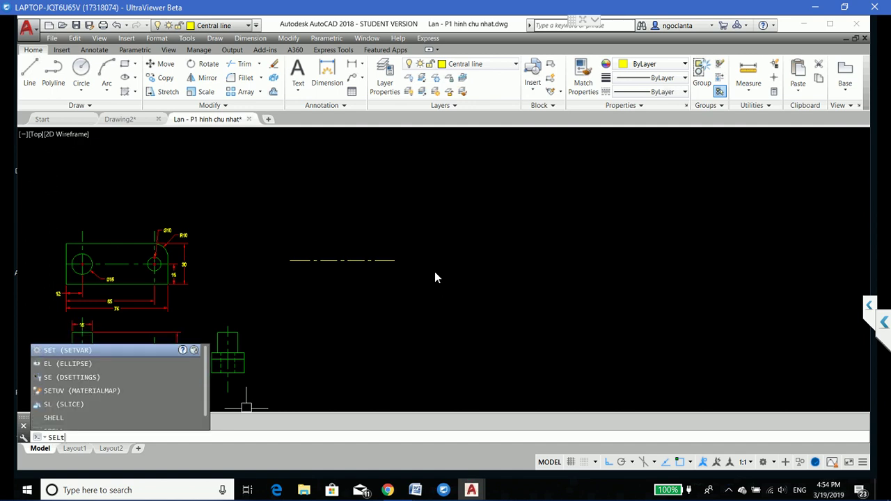
{"action": "type", "text": "sc"}
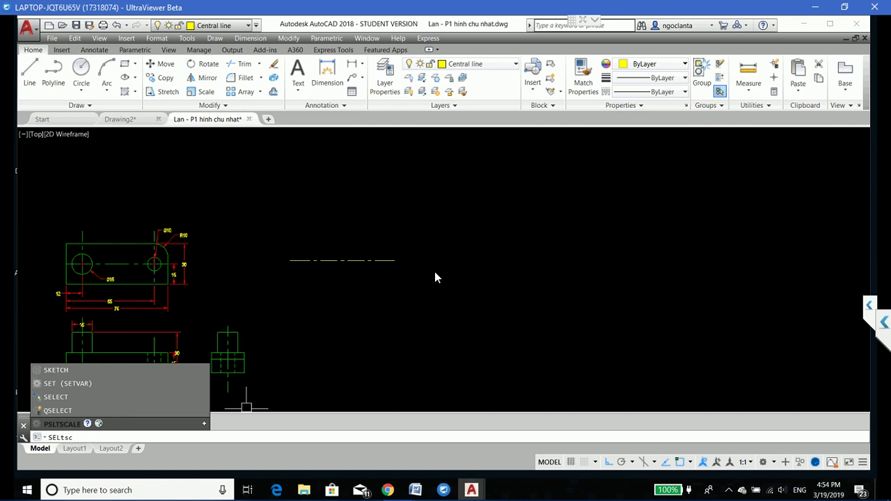
{"action": "key", "text": "Up"}
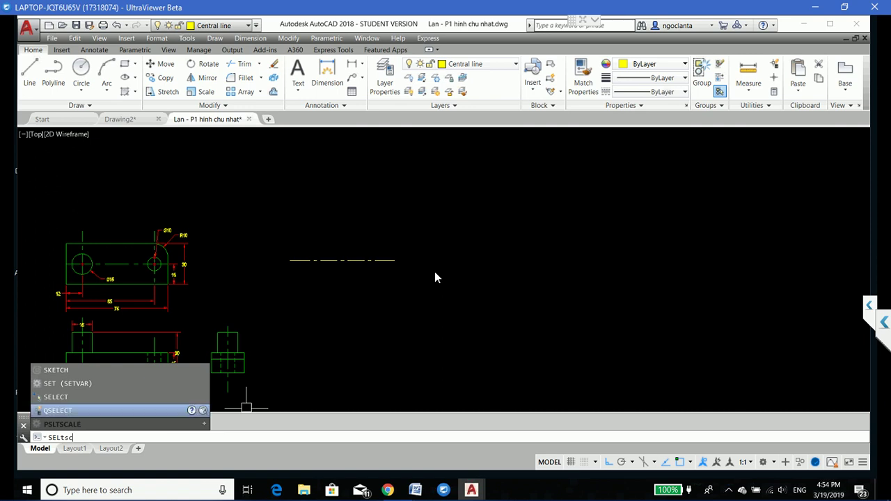
{"action": "key", "text": "Left"}
{"action": "key", "text": "Left"}
{"action": "key", "text": "Left"}
{"action": "key", "text": "BackSpace"}
{"action": "key", "text": "BackSpace"}
{"action": "key", "text": "BackSpace"}
{"action": "type", "text": "cel"}
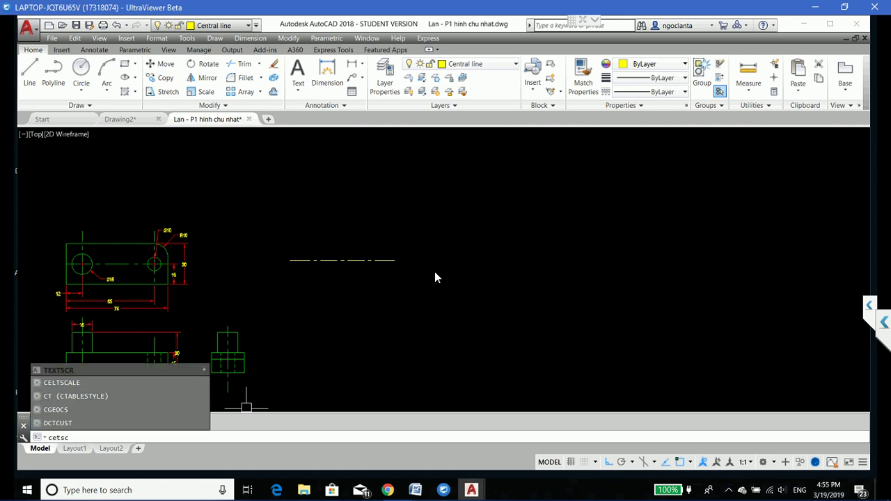
{"action": "key", "text": "Up"}
{"action": "key", "text": "Up"}
{"action": "key", "text": "Up"}
{"action": "key", "text": "Up"}
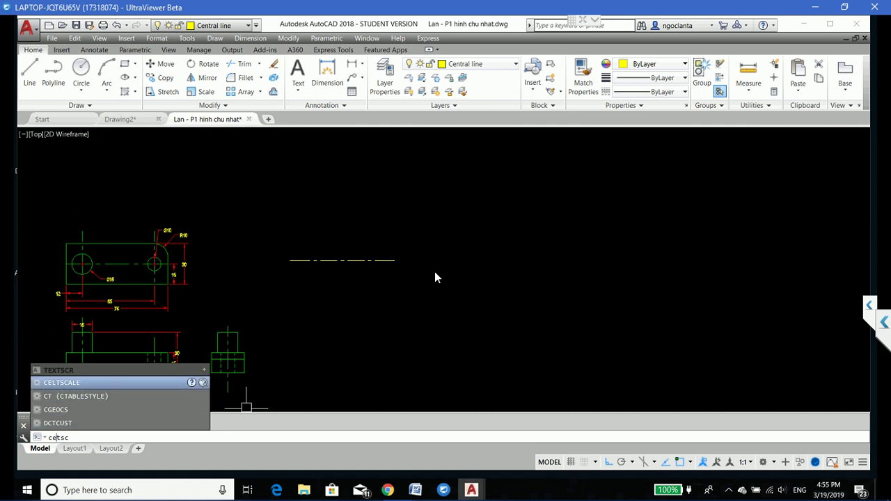
{"action": "key", "text": "Return"}
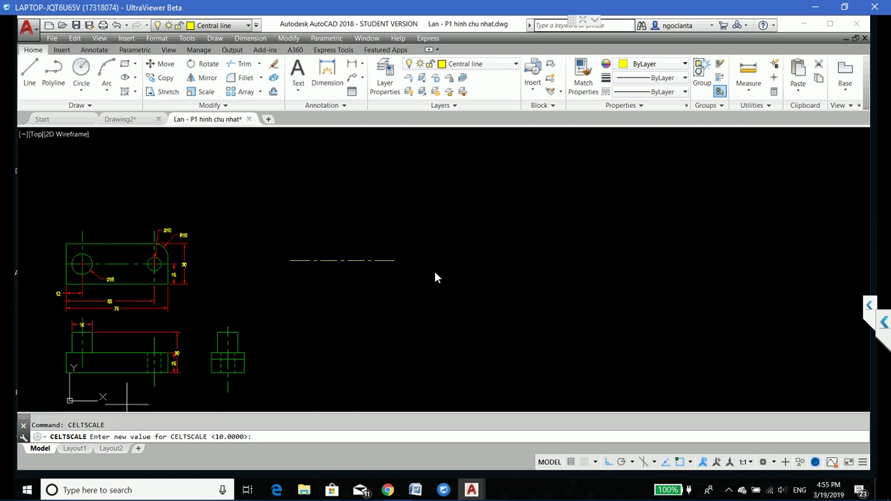
{"action": "type", "text": "7"}
{"action": "key", "text": "Return"}
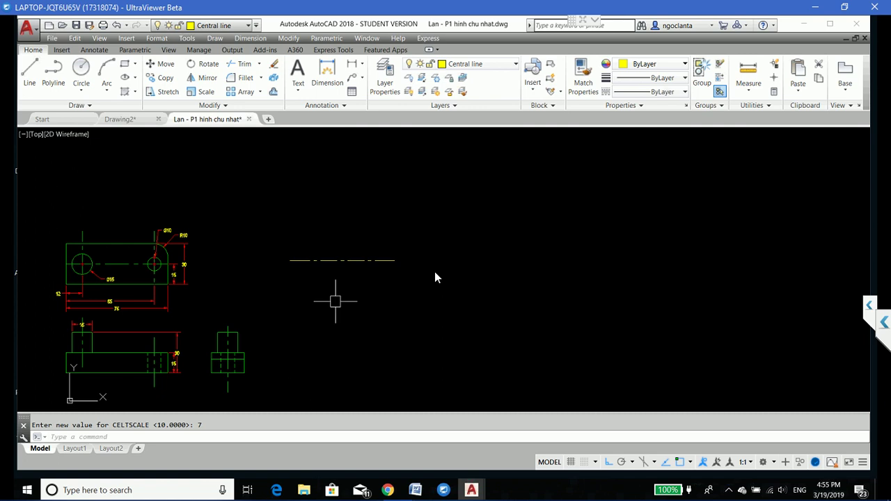
{"action": "left_click", "coordinate": [279, 258]}
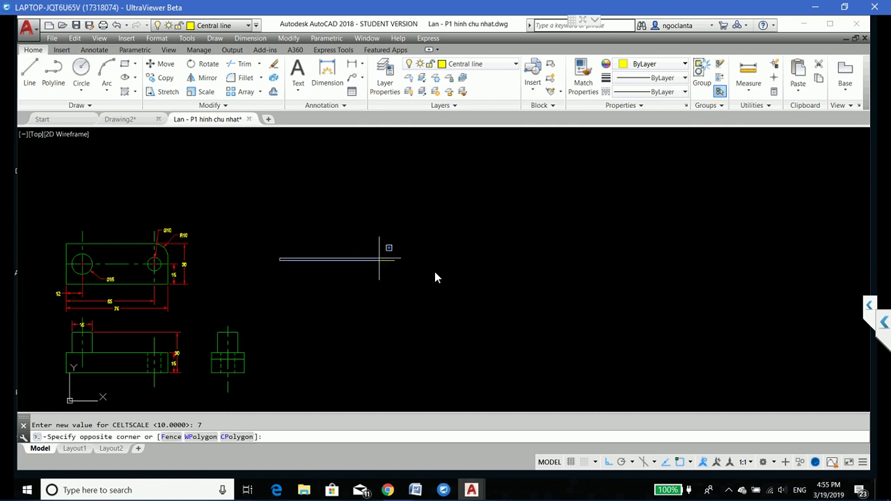
Delete the old centre line and draw a fresh 77-unit centre line at scale 7.
{"action": "left_click", "coordinate": [399, 259]}
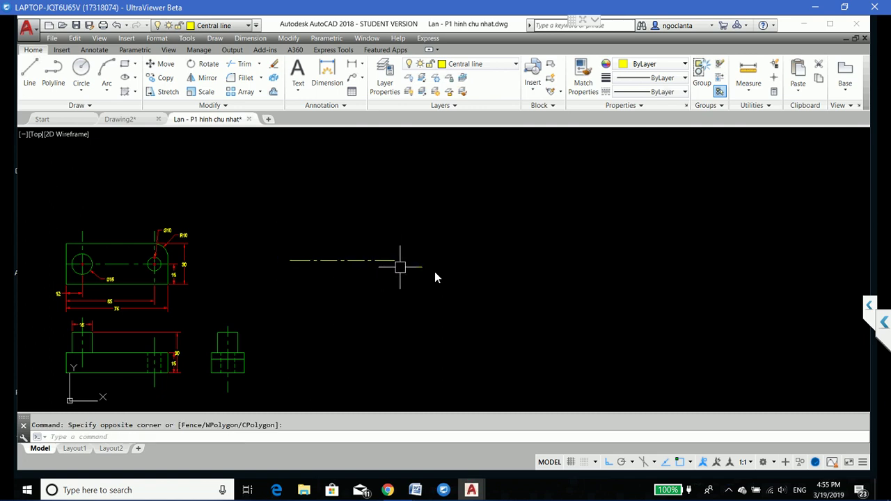
{"action": "key", "text": "Delete"}
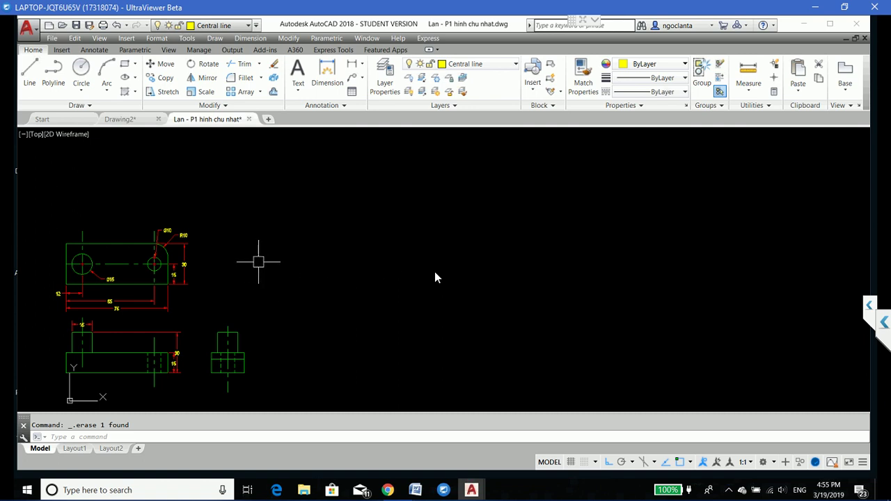
{"action": "left_click", "coordinate": [29, 69]}
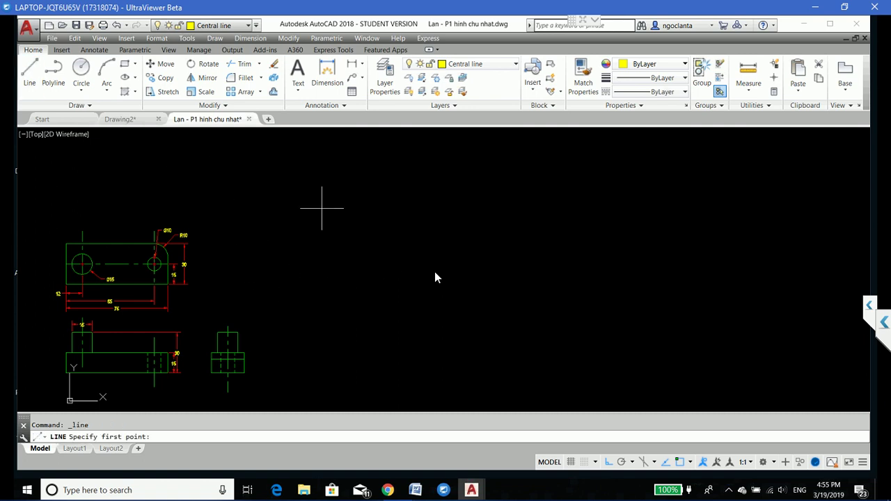
{"action": "left_click", "coordinate": [277, 258]}
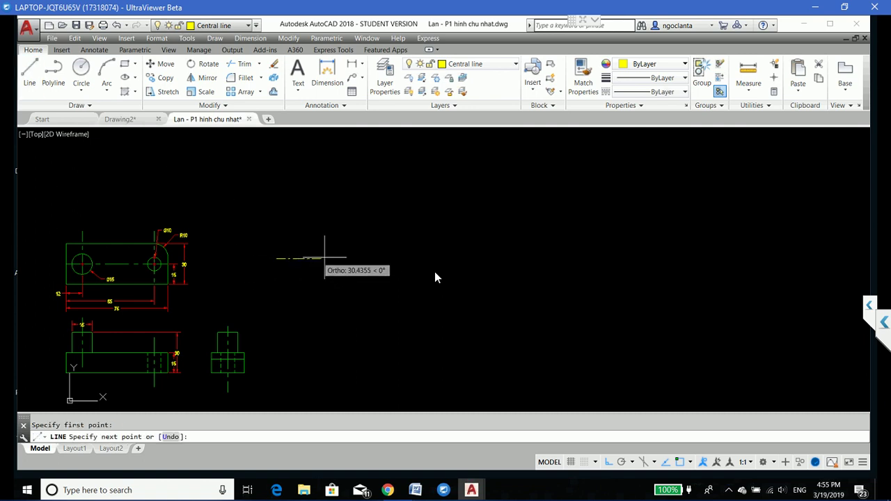
{"action": "left_click", "coordinate": [421, 259]}
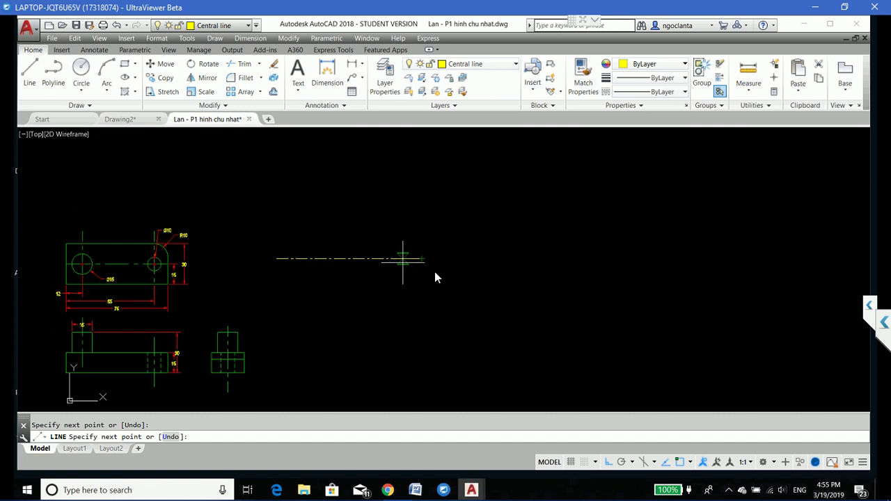
{"action": "key", "text": "ctrl+z"}
{"action": "key", "text": "ctrl+z"}
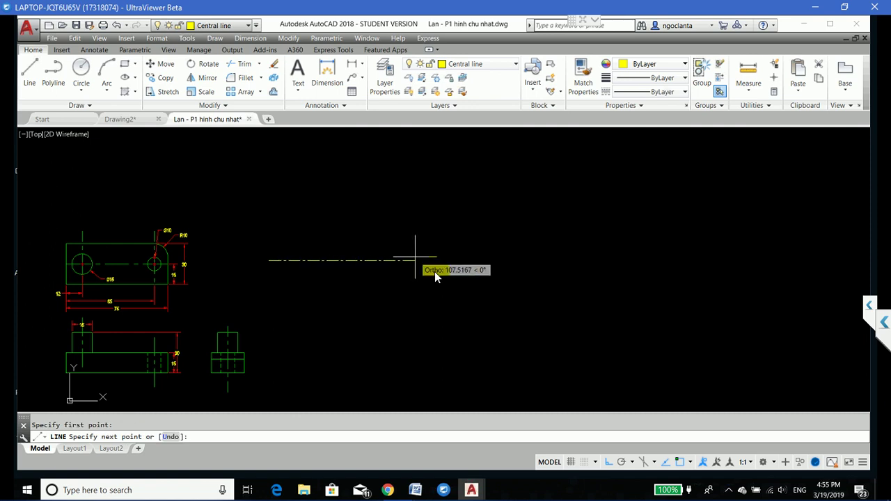
{"action": "type", "text": "77"}
{"action": "key", "text": "Return"}
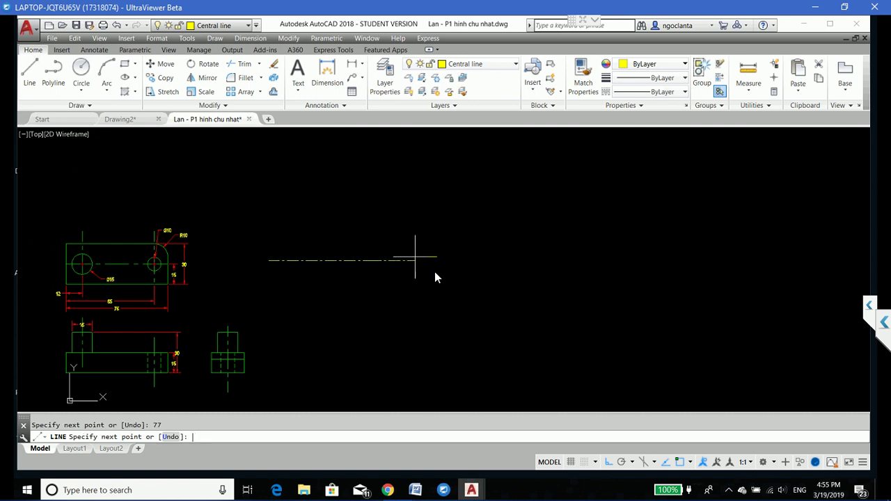
{"action": "key", "text": "Return"}
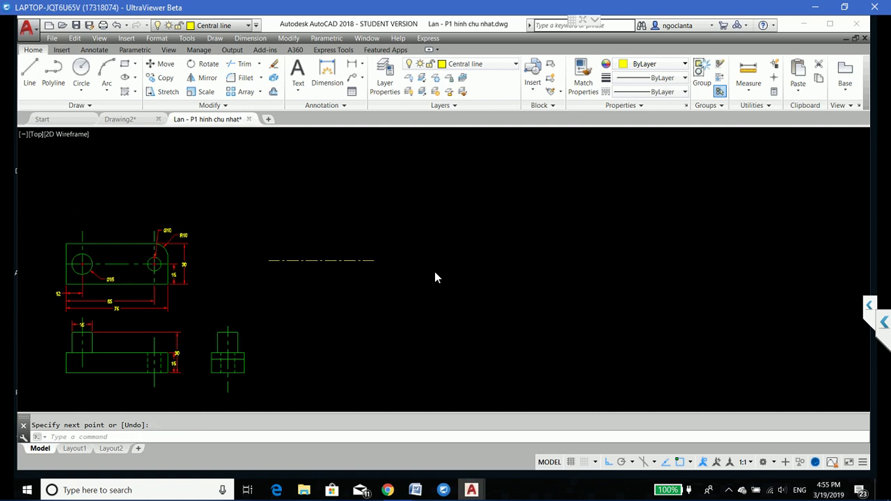
{"action": "scroll", "coordinate": [116, 365], "scroll_direction": "up", "scroll_amount": 2}
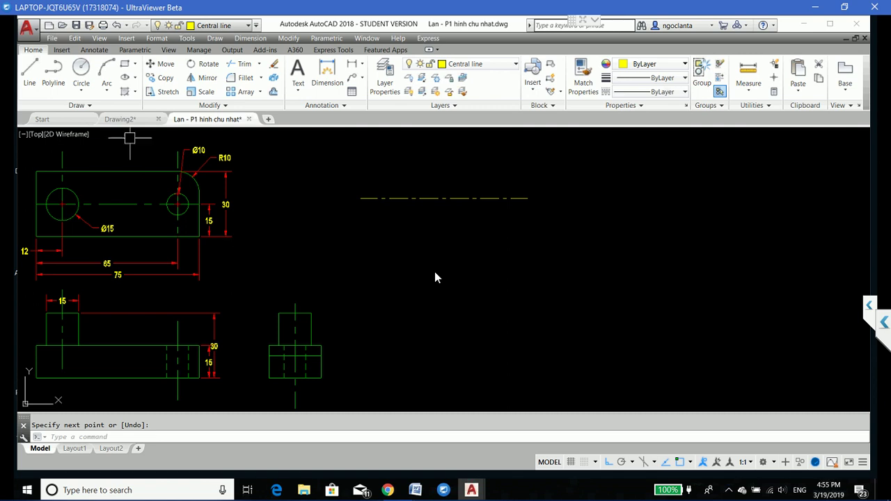
Draw a 32-unit vertical line starting above the horizontal centre line.
{"action": "left_click", "coordinate": [30, 69]}
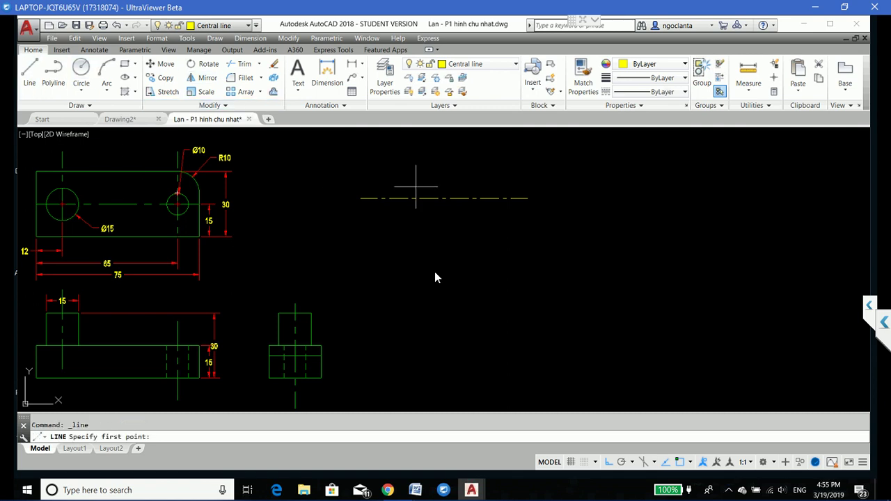
{"action": "key", "text": "F8"}
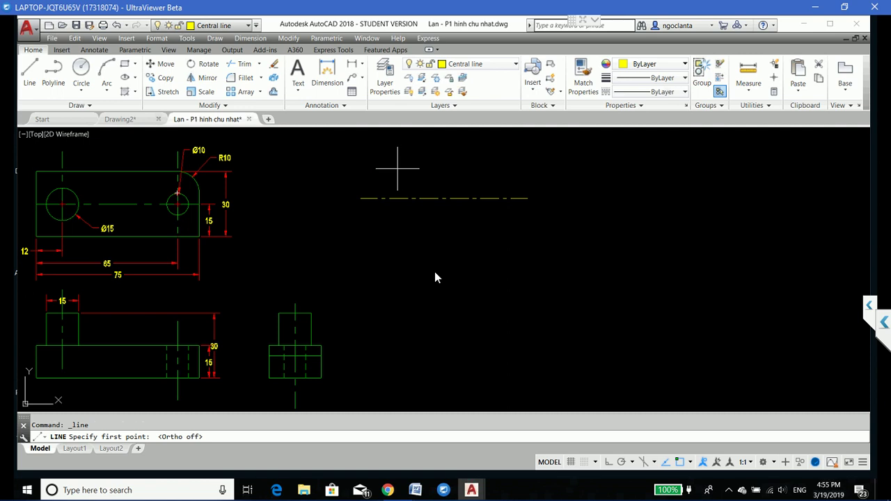
{"action": "left_click", "coordinate": [393, 161]}
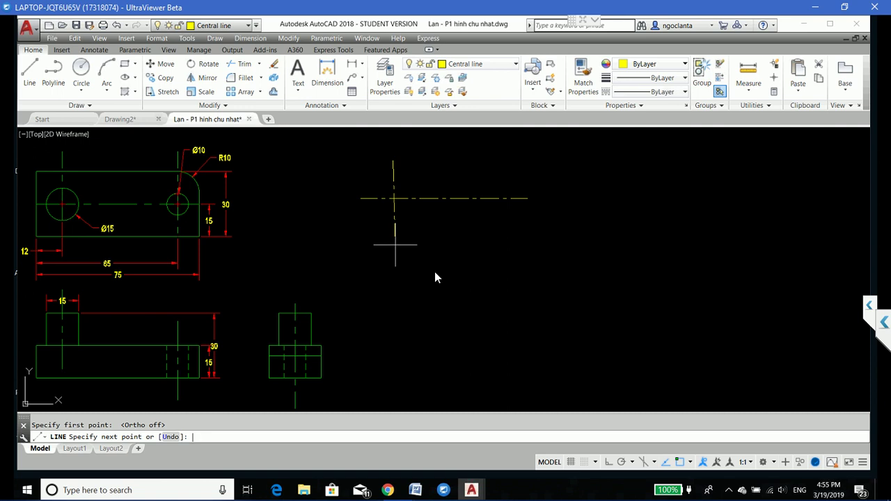
{"action": "key", "text": "F8"}
{"action": "type", "text": "3"}
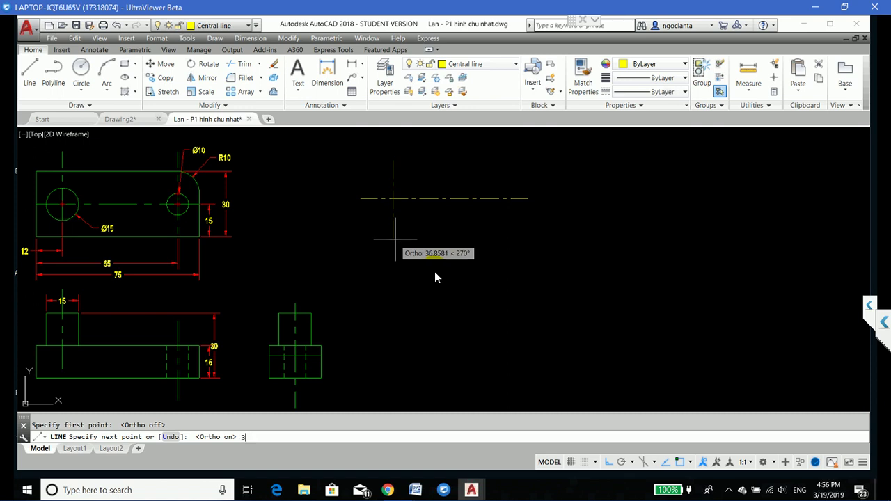
{"action": "key", "text": "BackSpace"}
{"action": "type", "text": "2"}
{"action": "key", "text": "Return"}
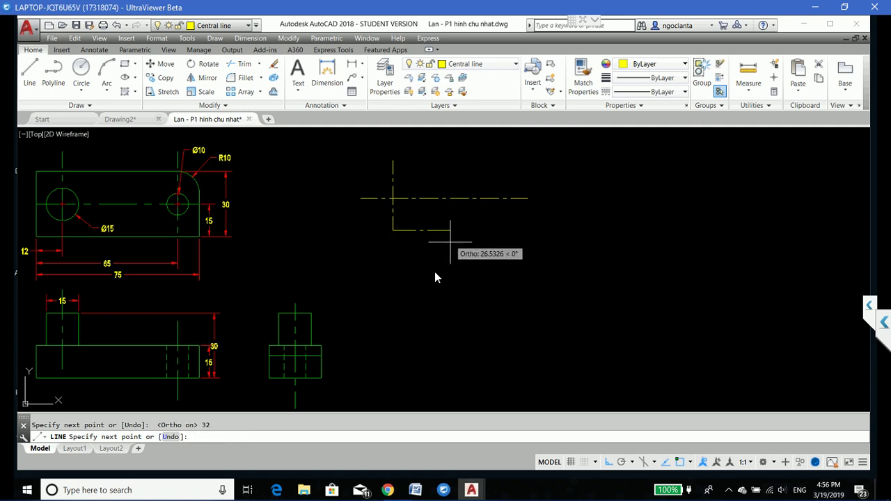
{"action": "key", "text": "Escape"}
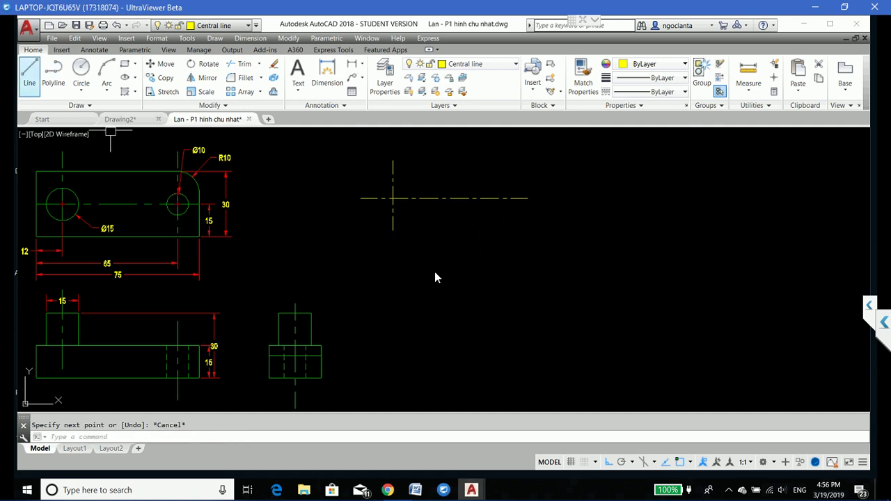
{"action": "left_click", "coordinate": [30, 73]}
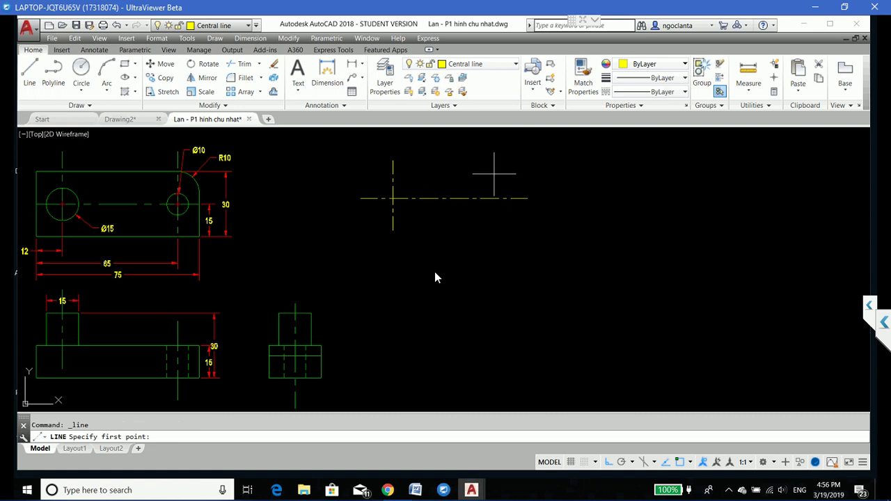
{"action": "key", "text": "Escape"}
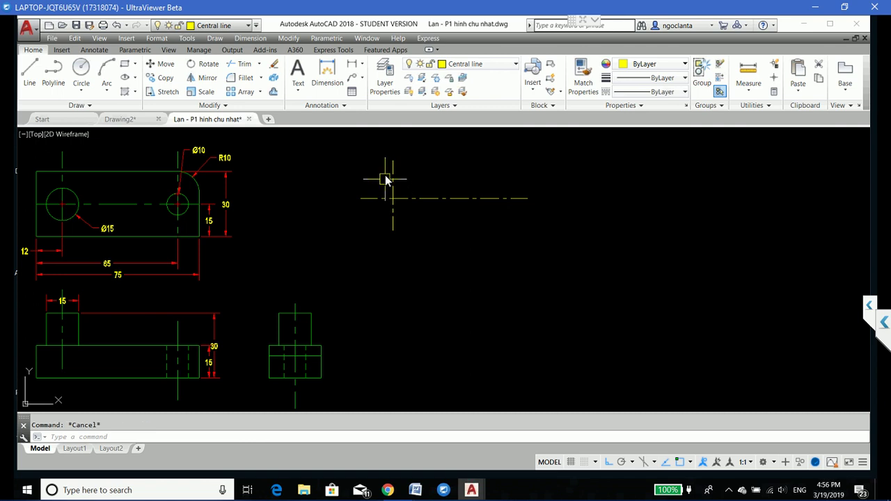
Grip-stretch the vertical line so its midpoint snaps onto the horizontal centre line.
{"action": "scroll", "coordinate": [397, 170], "scroll_direction": "up", "scroll_amount": 2}
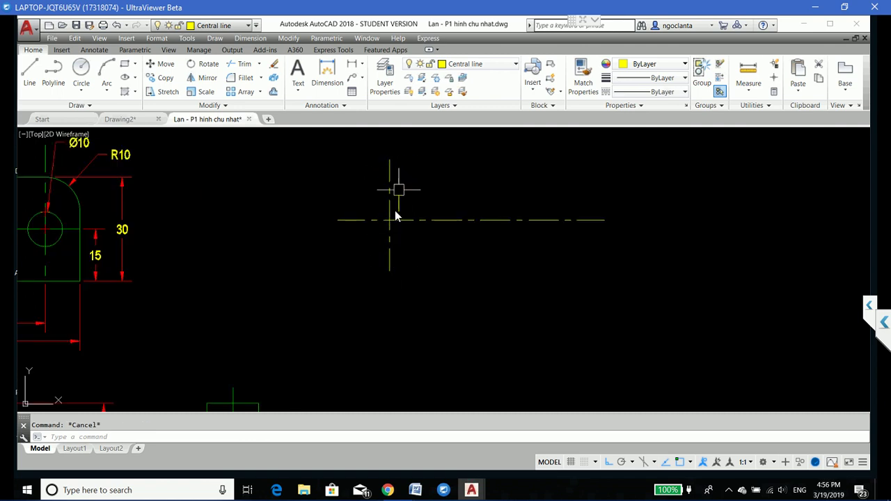
{"action": "left_click", "coordinate": [390, 186]}
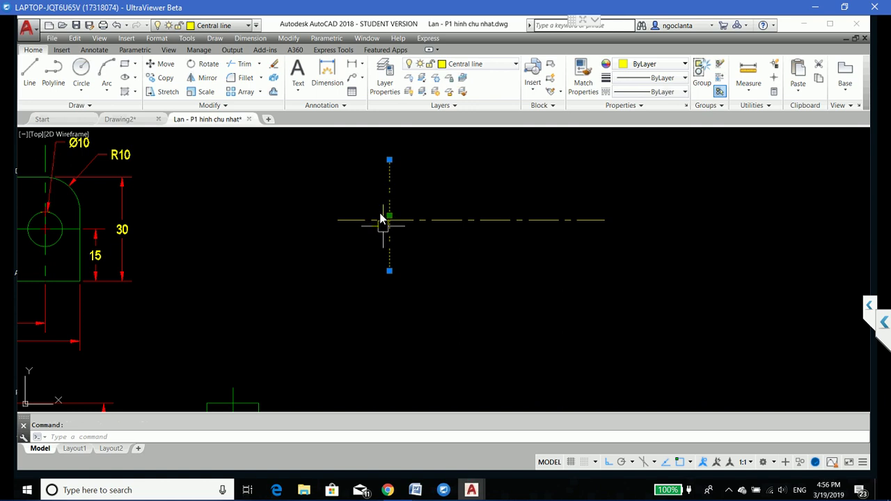
{"action": "left_click", "coordinate": [389, 215]}
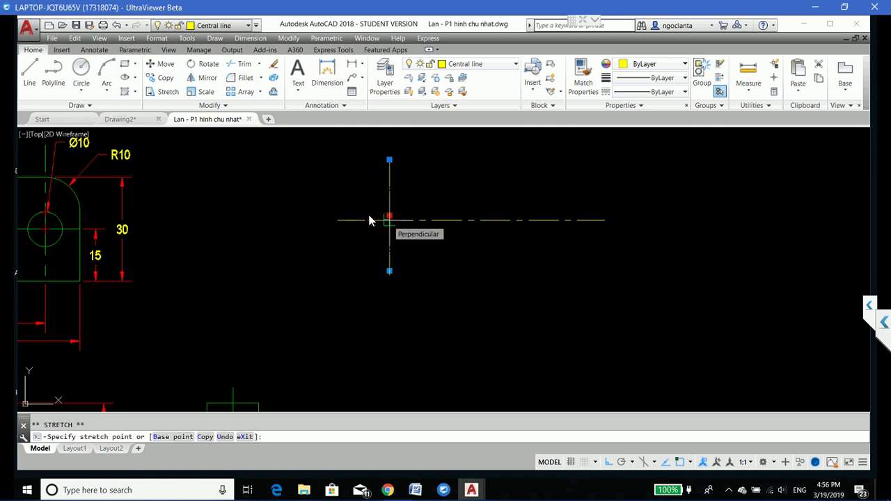
{"action": "left_click", "coordinate": [370, 220]}
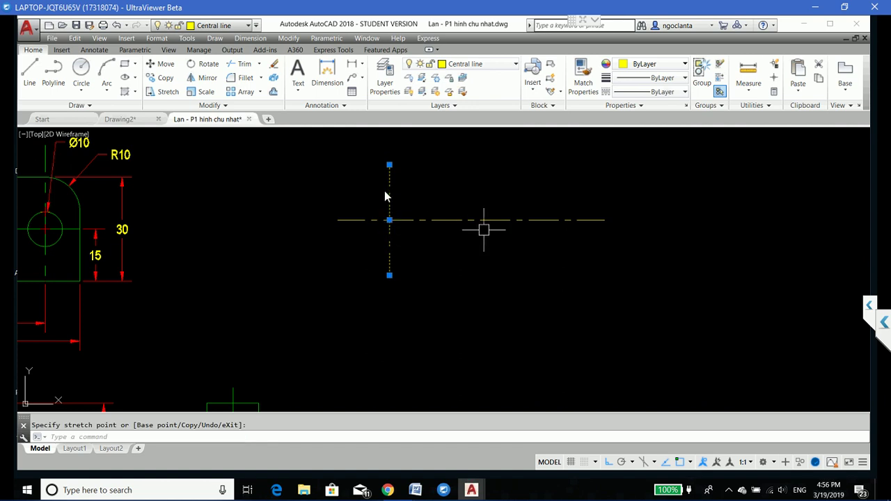
{"action": "key", "text": "Escape"}
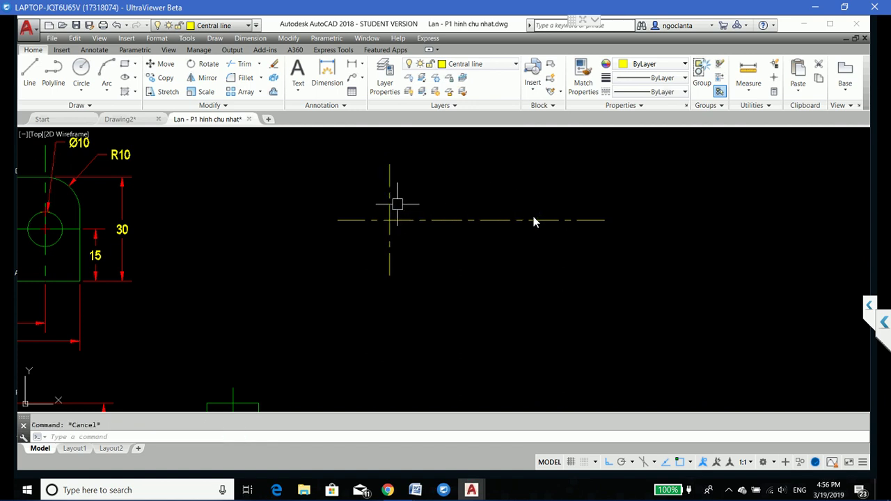
{"action": "right_click", "coordinate": [397, 204]}
{"action": "left_click", "coordinate": [410, 226]}
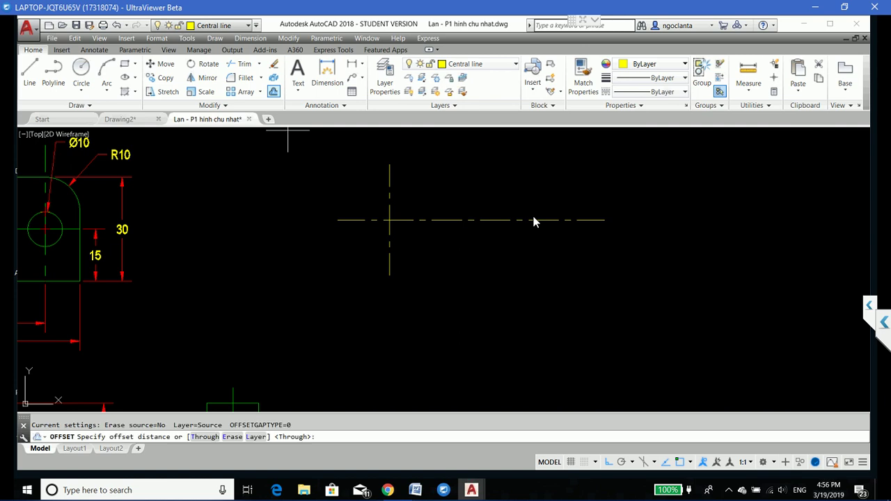
{"action": "left_click", "coordinate": [389, 218]}
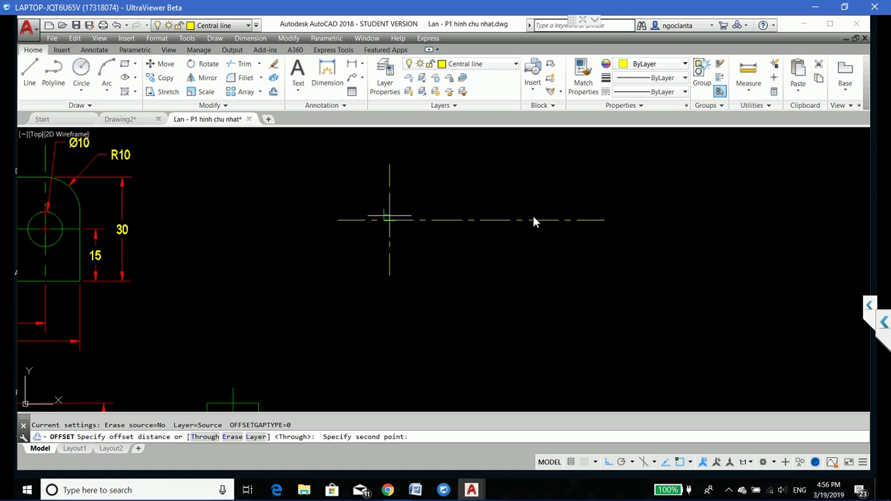
{"action": "scroll", "coordinate": [391, 206], "scroll_direction": "down", "scroll_amount": 2}
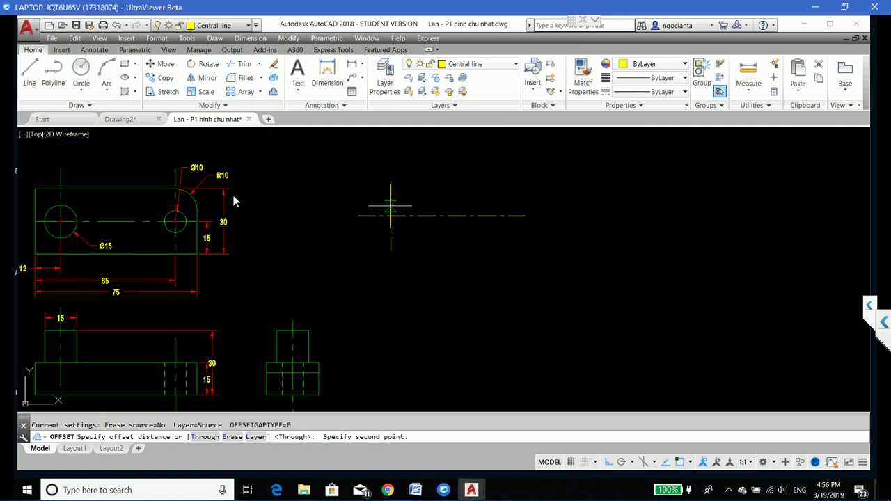
{"action": "scroll", "coordinate": [56, 259], "scroll_direction": "up", "scroll_amount": 2}
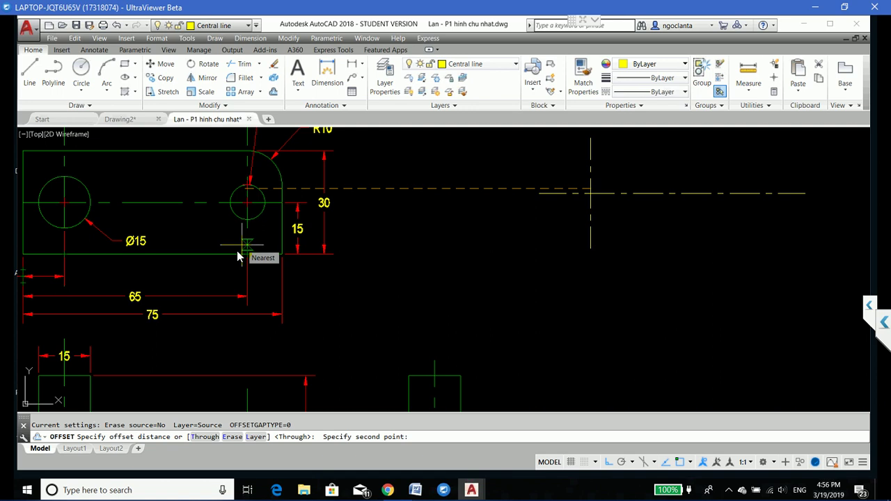
{"action": "scroll", "coordinate": [237, 257], "scroll_direction": "down", "scroll_amount": 2}
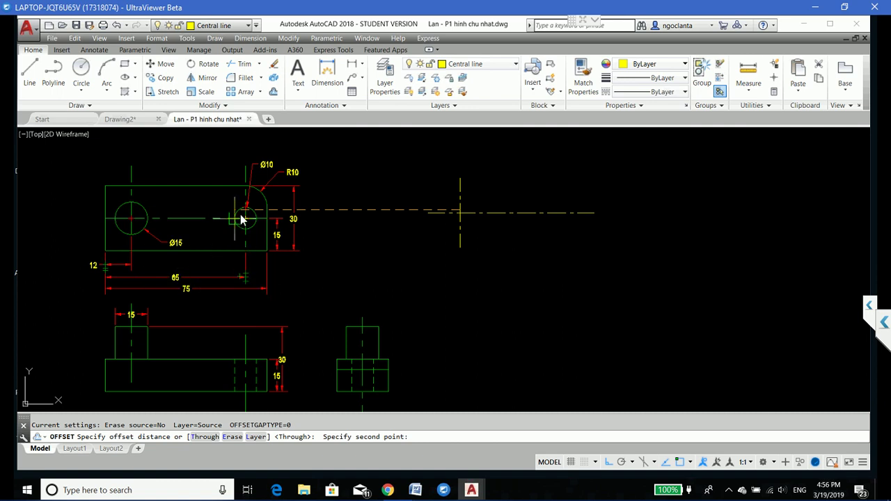
{"action": "scroll", "coordinate": [241, 221], "scroll_direction": "up", "scroll_amount": 2}
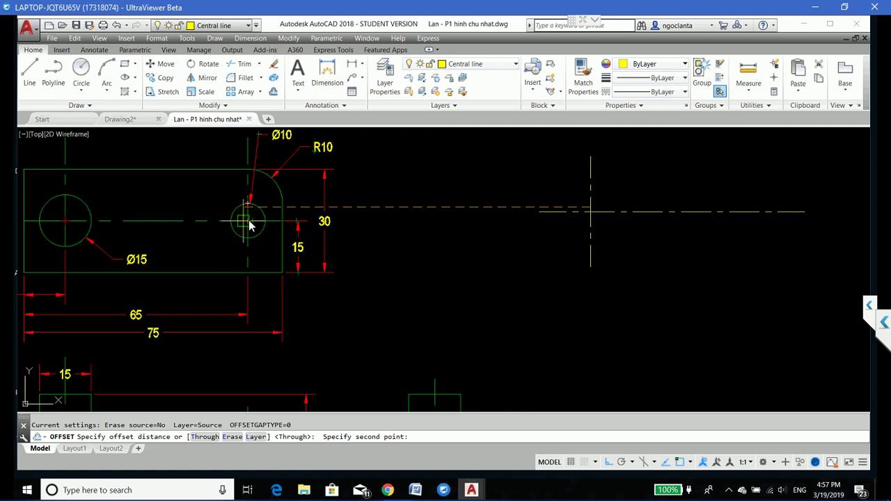
{"action": "scroll", "coordinate": [349, 205], "scroll_direction": "down", "scroll_amount": 2}
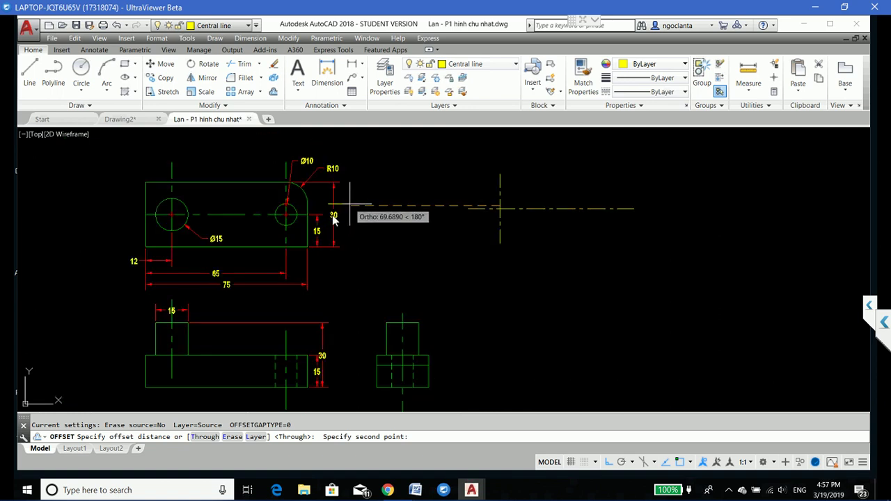
{"action": "scroll", "coordinate": [320, 271], "scroll_direction": "up", "scroll_amount": 2}
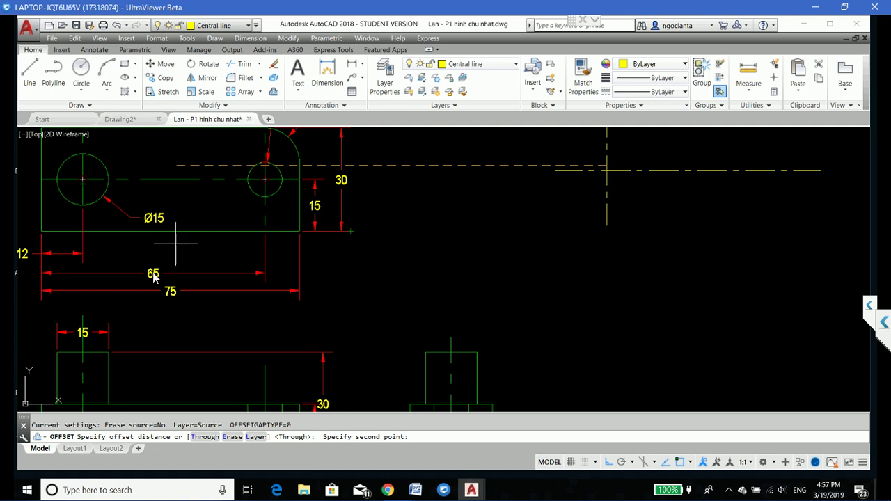
{"action": "middle_click_drag", "start_coordinate": [100, 252], "coordinate": [177, 259]}
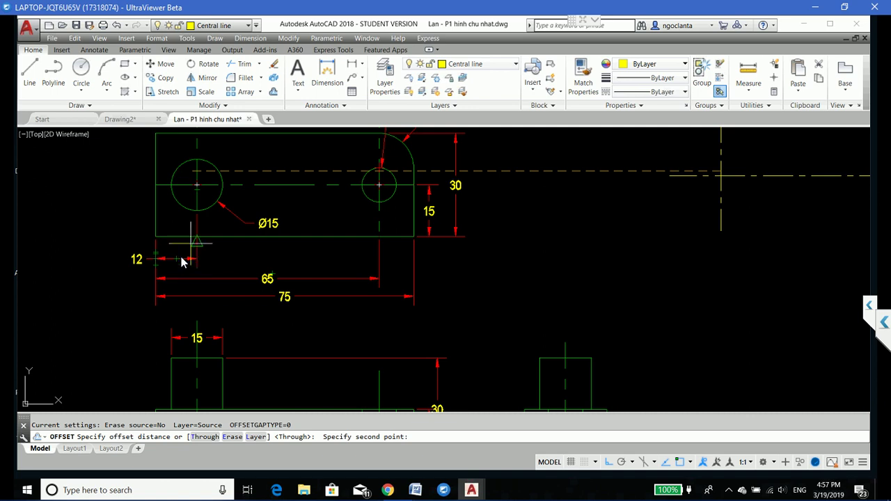
{"action": "scroll", "coordinate": [543, 196], "scroll_direction": "down", "scroll_amount": 2}
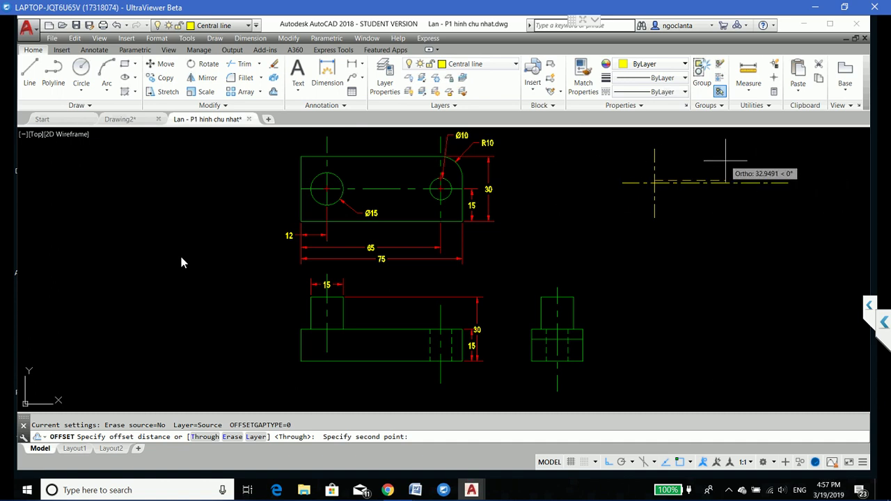
{"action": "key", "text": "Escape"}
{"action": "scroll", "coordinate": [702, 203], "scroll_direction": "down", "scroll_amount": 1}
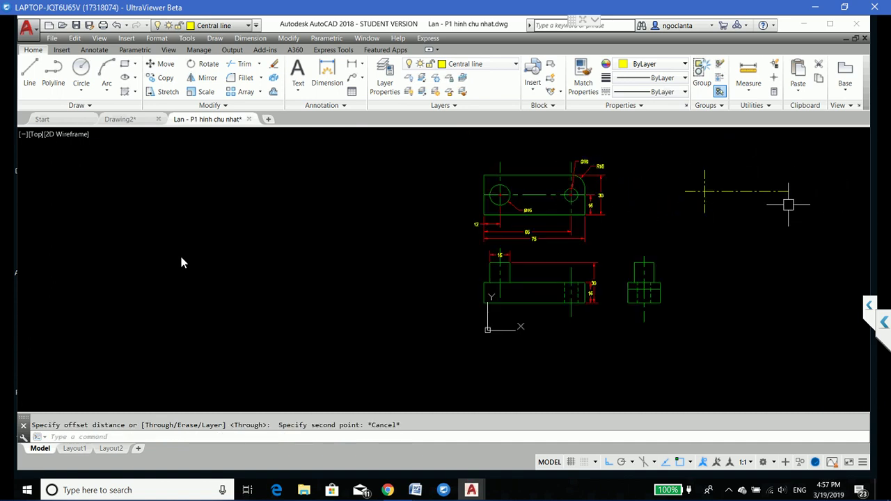
{"action": "scroll", "coordinate": [702, 198], "scroll_direction": "down", "scroll_amount": 1}
{"action": "scroll", "coordinate": [801, 216], "scroll_direction": "up", "scroll_amount": 2}
Offset a copy of the vertical centre line 53 units to the right.
{"action": "scroll", "coordinate": [732, 208], "scroll_direction": "up", "scroll_amount": 1}
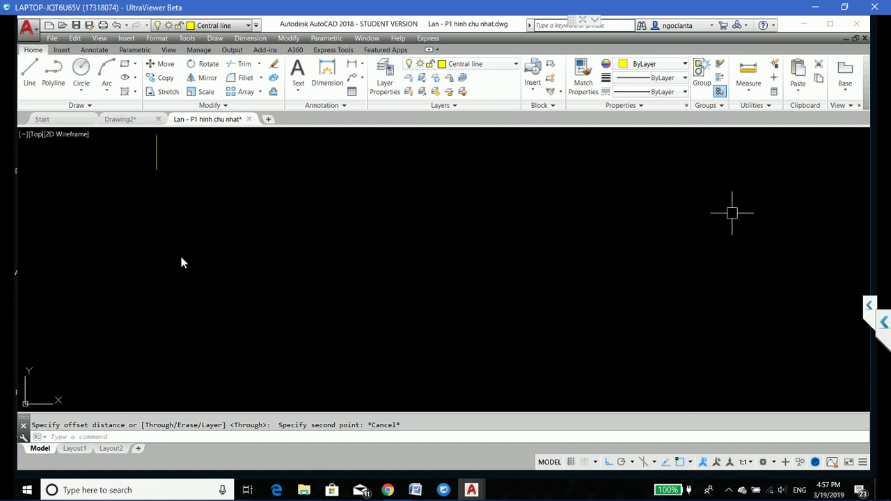
{"action": "scroll", "coordinate": [697, 195], "scroll_direction": "down", "scroll_amount": 1}
{"action": "scroll", "coordinate": [583, 148], "scroll_direction": "down", "scroll_amount": 1}
{"action": "scroll", "coordinate": [583, 148], "scroll_direction": "up", "scroll_amount": 3}
{"action": "scroll", "coordinate": [583, 147], "scroll_direction": "down", "scroll_amount": 1}
{"action": "scroll", "coordinate": [583, 148], "scroll_direction": "down", "scroll_amount": 1}
{"action": "key", "text": "space"}
{"action": "type", "text": "53"}
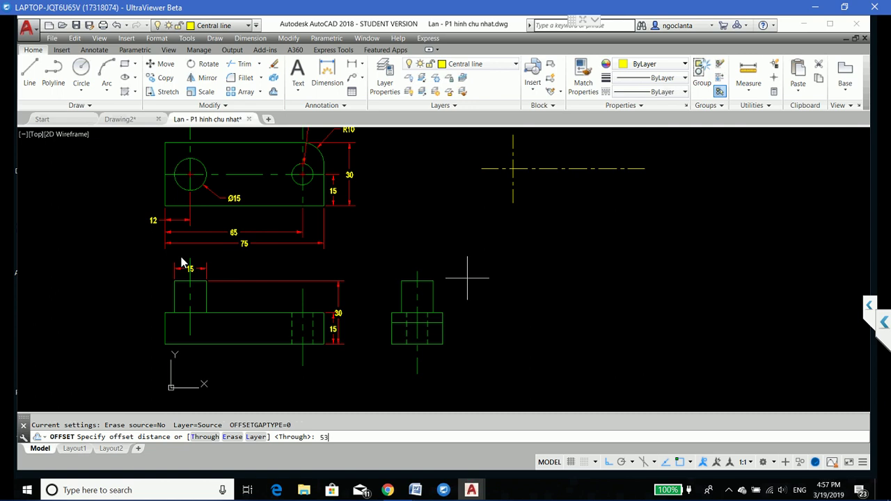
{"action": "key", "text": "Return"}
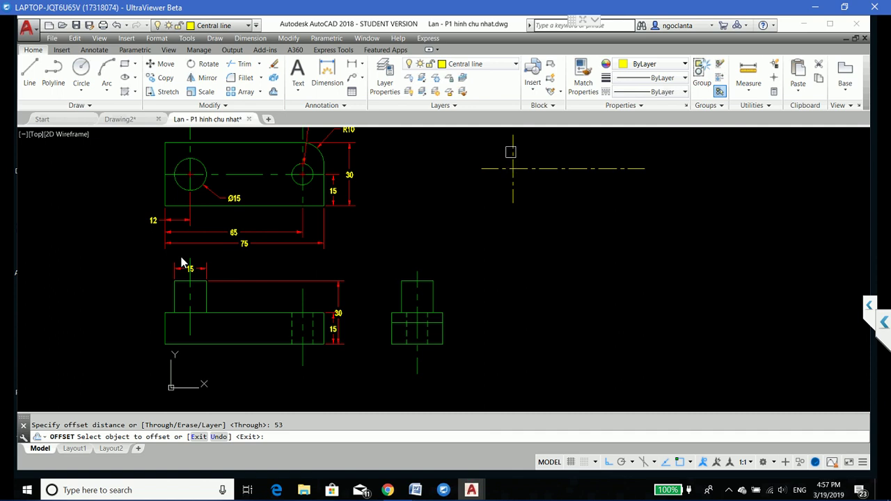
{"action": "left_click", "coordinate": [514, 152]}
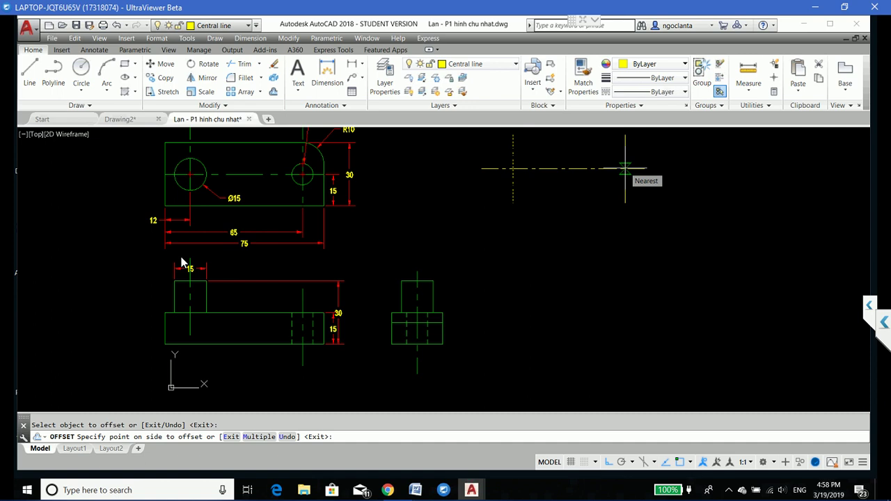
{"action": "left_click", "coordinate": [625, 168]}
{"action": "scroll", "coordinate": [671, 177], "scroll_direction": "up", "scroll_amount": 2}
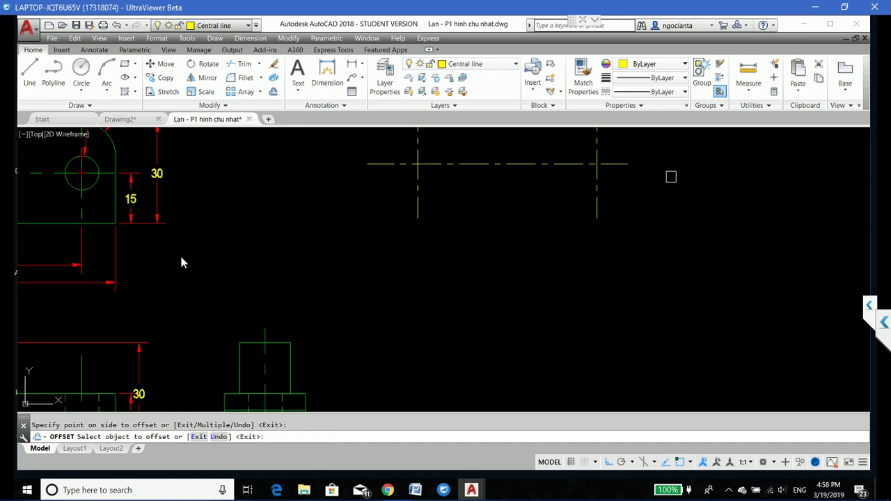
{"action": "scroll", "coordinate": [613, 176], "scroll_direction": "down", "scroll_amount": 2}
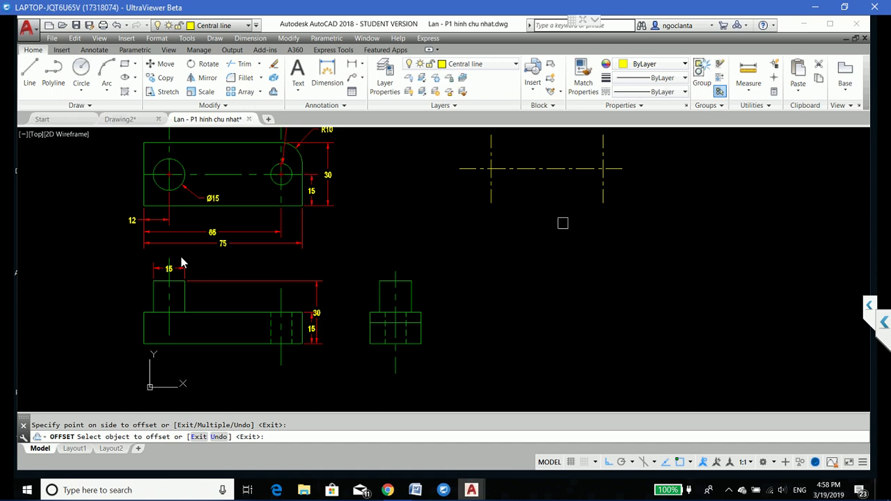
{"action": "left_click", "coordinate": [411, 326]}
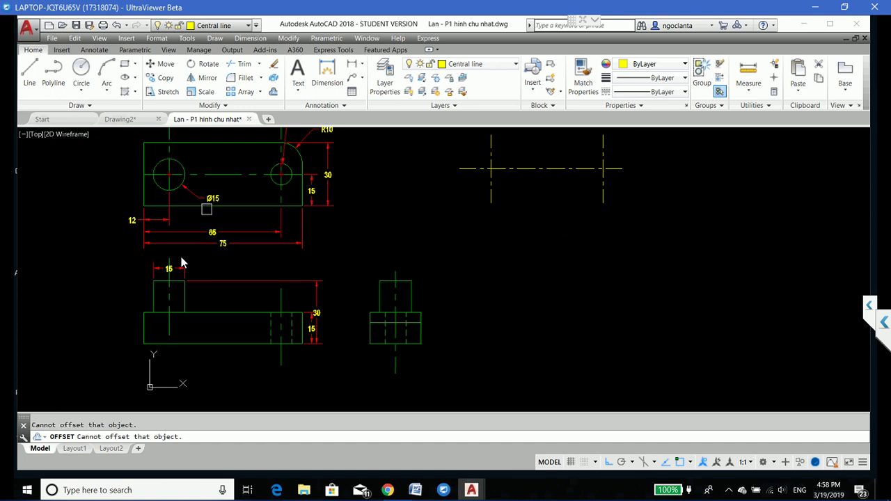
Make Object the current layer.
{"action": "left_click", "coordinate": [459, 64]}
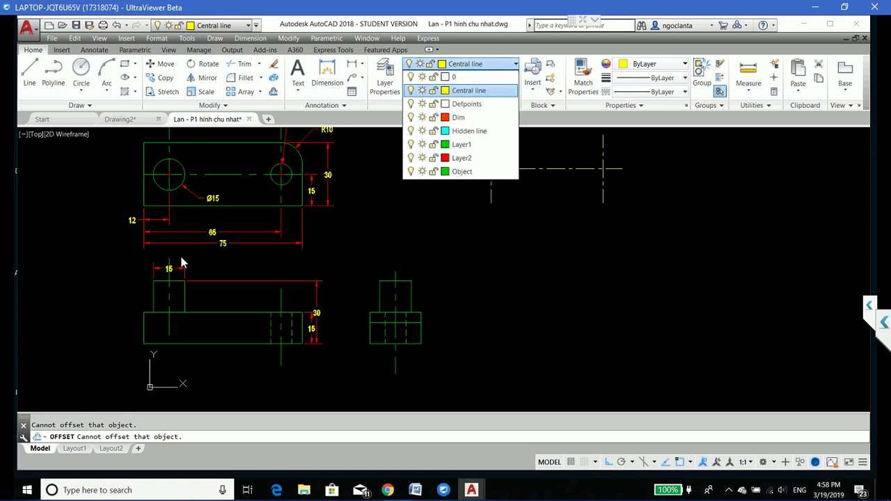
{"action": "left_click", "coordinate": [453, 172]}
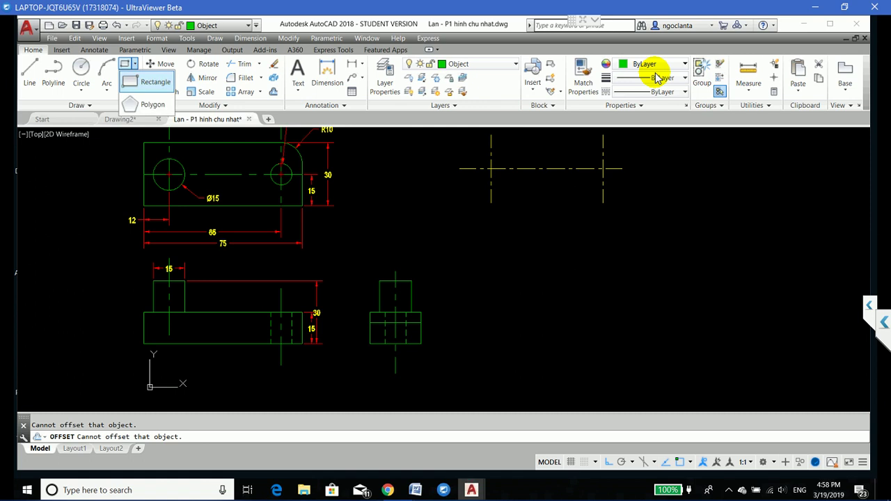
{"action": "left_click", "coordinate": [124, 64]}
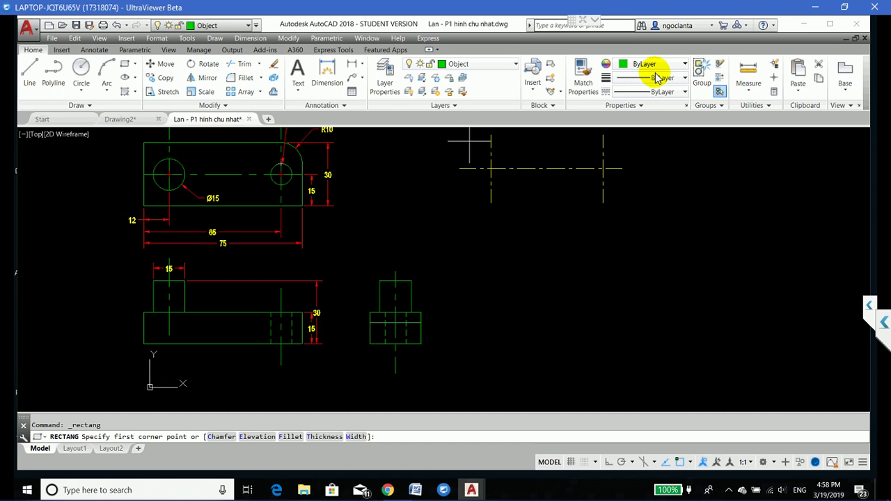
{"action": "key", "text": "Escape"}
Draw a trial circle at the left centre-line crossing, then undo it.
{"action": "left_click", "coordinate": [81, 70]}
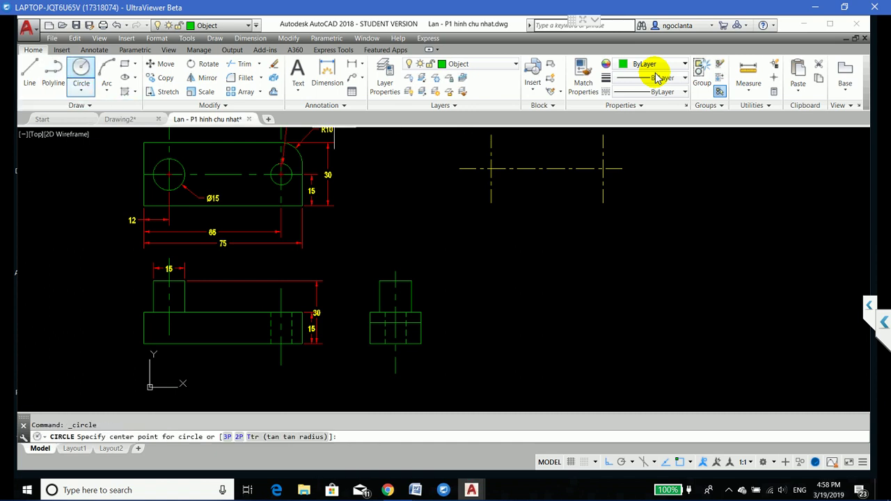
{"action": "left_click", "coordinate": [491, 168]}
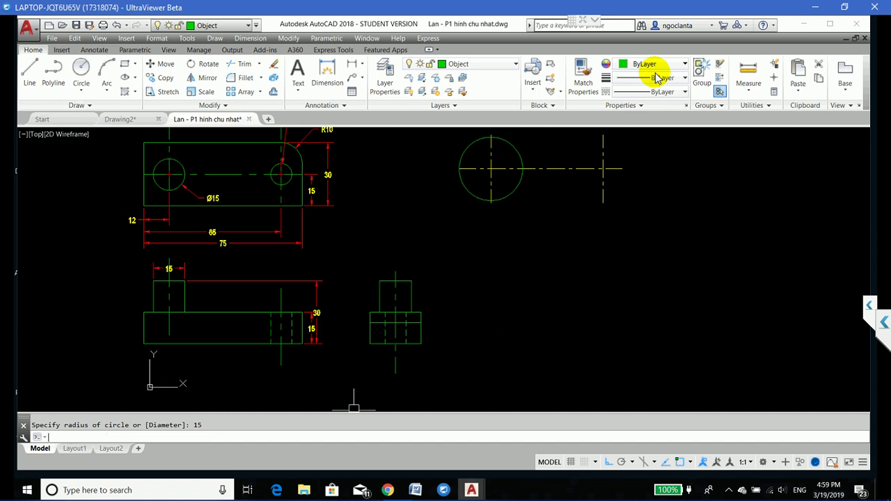
{"action": "right_click", "coordinate": [503, 200]}
{"action": "key", "text": "Escape"}
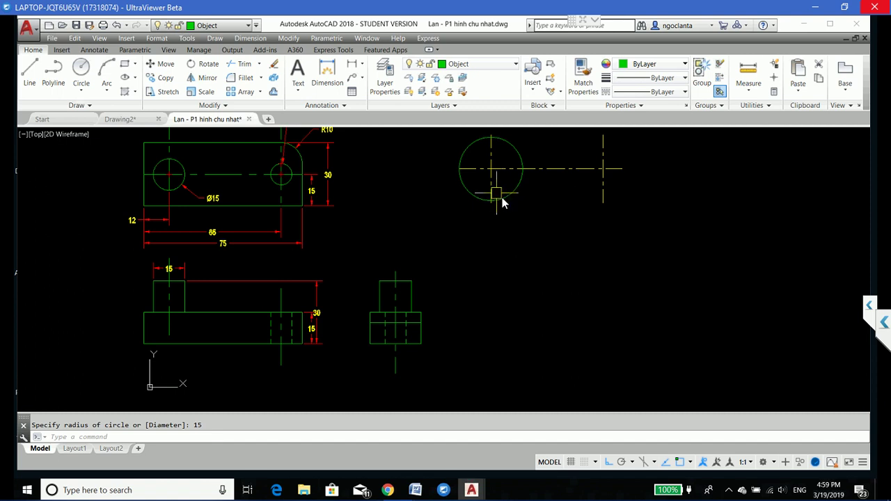
{"action": "key", "text": "ctrl+z"}
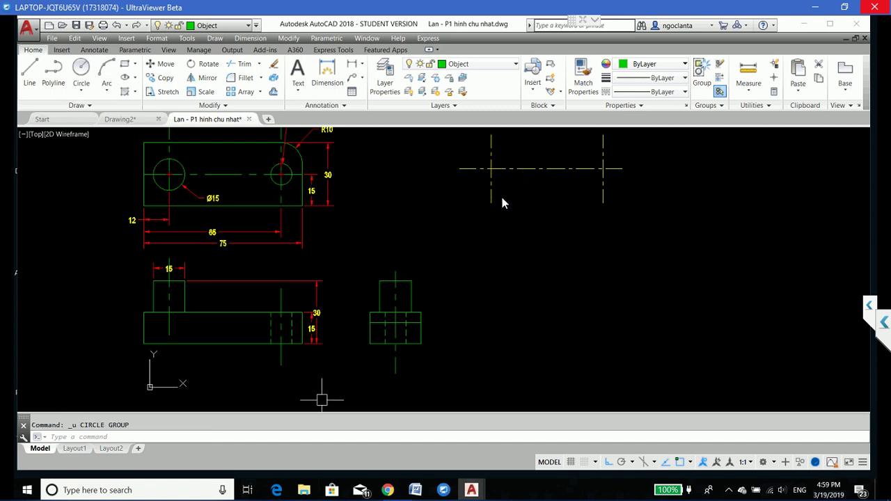
{"action": "left_click", "coordinate": [81, 69]}
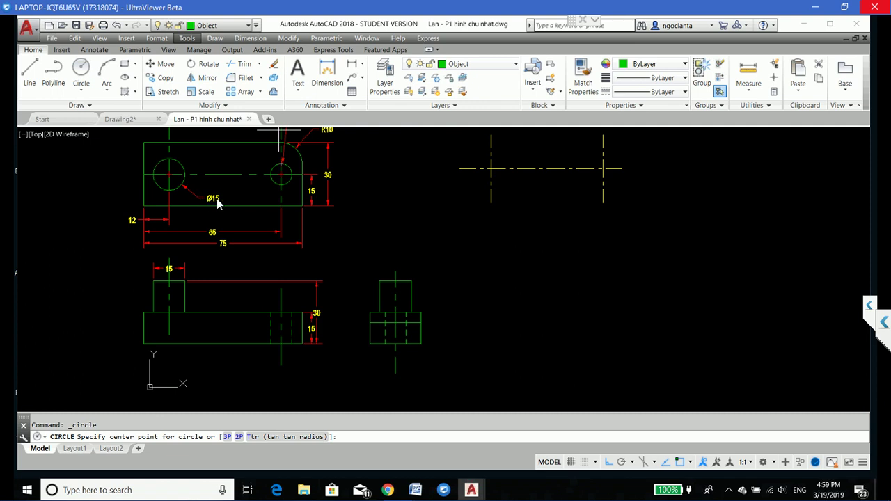
{"action": "scroll", "coordinate": [210, 198], "scroll_direction": "up", "scroll_amount": 6}
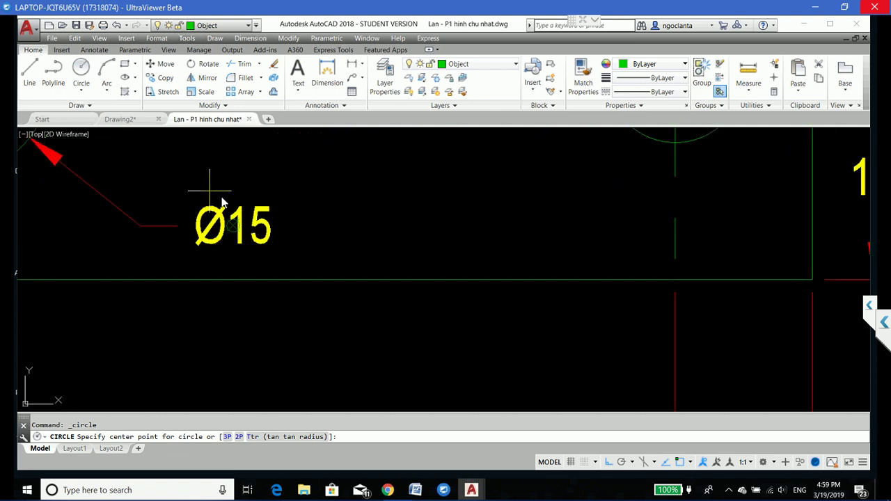
{"action": "scroll", "coordinate": [238, 318], "scroll_direction": "down", "scroll_amount": 1}
{"action": "scroll", "coordinate": [236, 321], "scroll_direction": "down", "scroll_amount": 6}
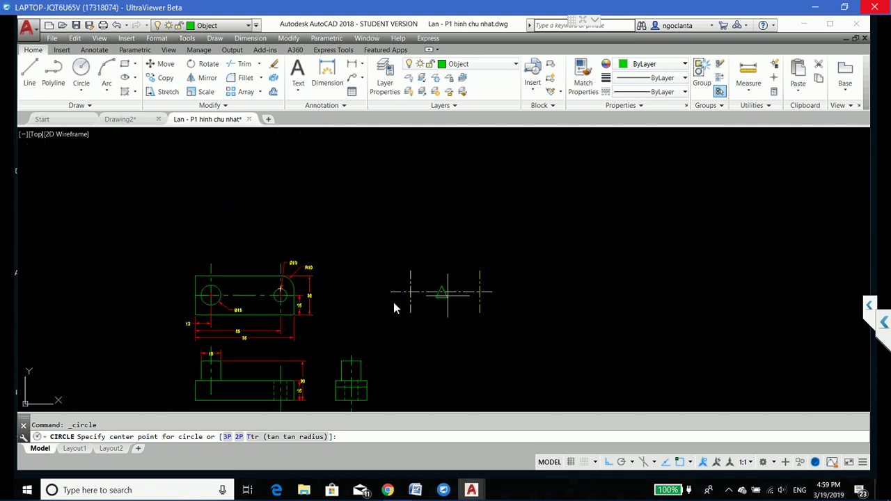
{"action": "scroll", "coordinate": [457, 298], "scroll_direction": "up", "scroll_amount": 4}
{"action": "scroll", "coordinate": [457, 309], "scroll_direction": "down", "scroll_amount": 4}
{"action": "scroll", "coordinate": [435, 342], "scroll_direction": "up", "scroll_amount": 2}
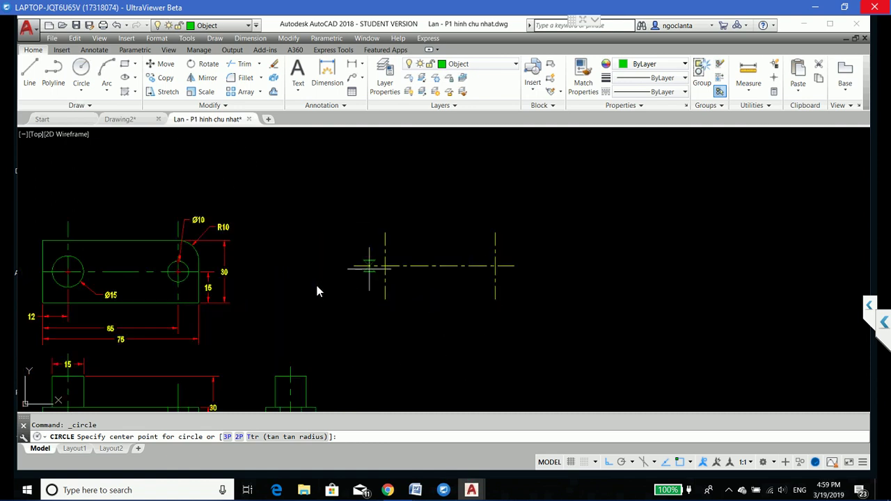
{"action": "left_click", "coordinate": [385, 266]}
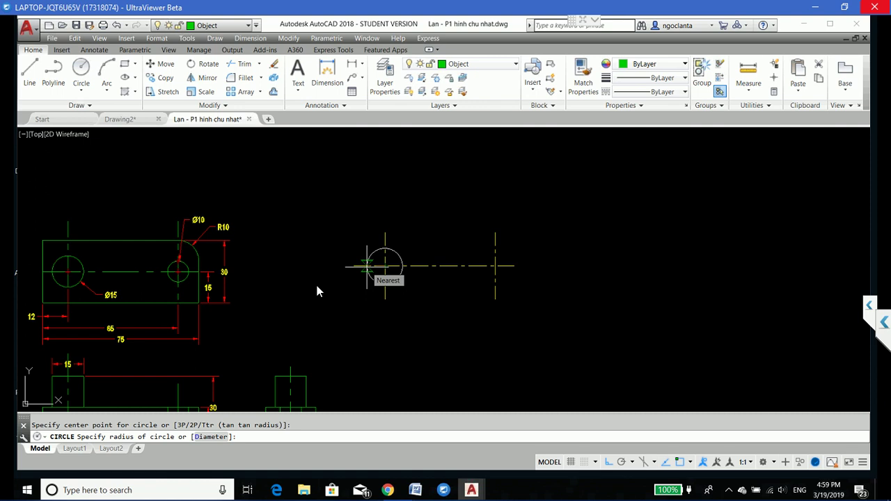
{"action": "type", "text": "7.5"}
{"action": "key", "text": "Return"}
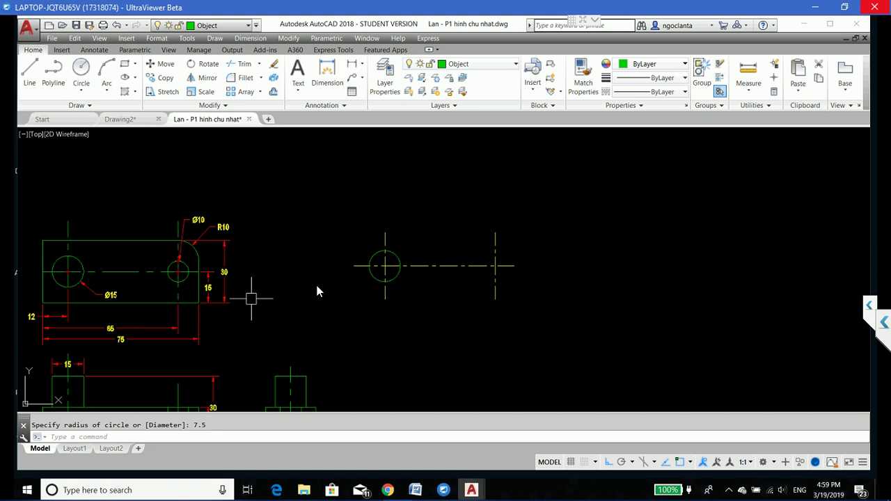
{"action": "scroll", "coordinate": [161, 381], "scroll_direction": "down", "scroll_amount": 2}
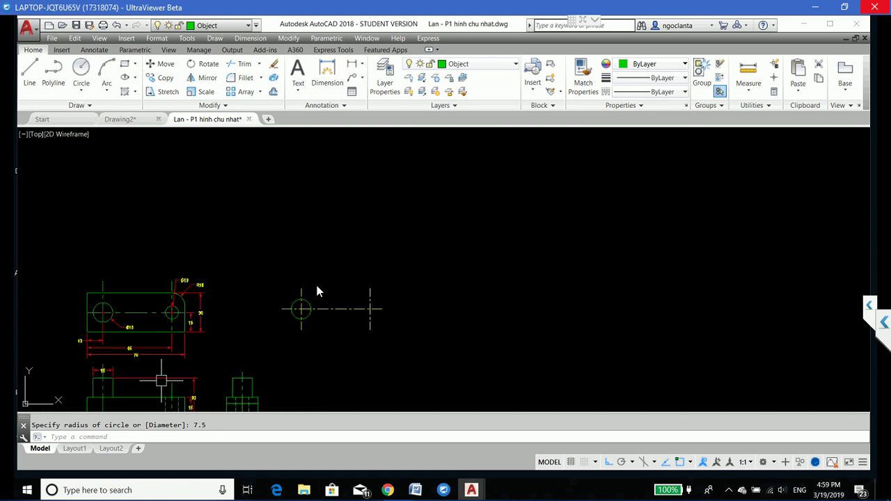
{"action": "scroll", "coordinate": [155, 407], "scroll_direction": "up", "scroll_amount": 2}
{"action": "scroll", "coordinate": [154, 408], "scroll_direction": "up", "scroll_amount": 2}
{"action": "scroll", "coordinate": [151, 408], "scroll_direction": "down", "scroll_amount": 2}
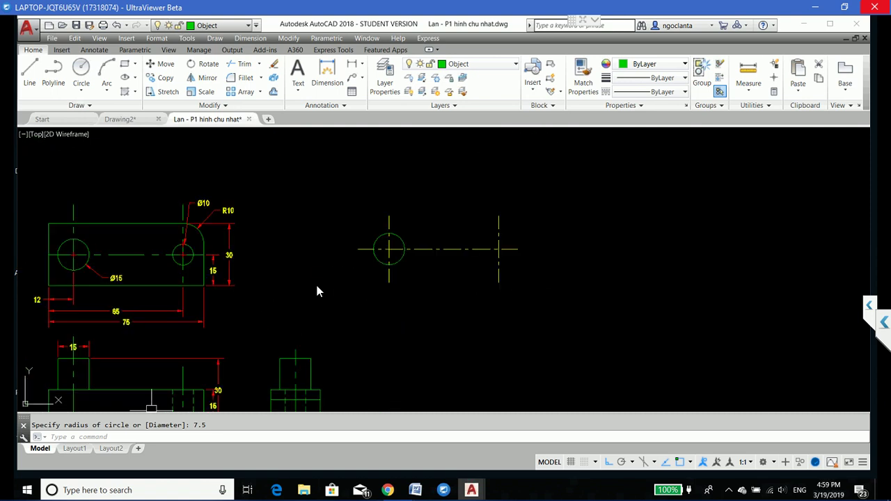
{"action": "scroll", "coordinate": [152, 408], "scroll_direction": "up", "scroll_amount": 2}
{"action": "scroll", "coordinate": [153, 409], "scroll_direction": "down", "scroll_amount": 2}
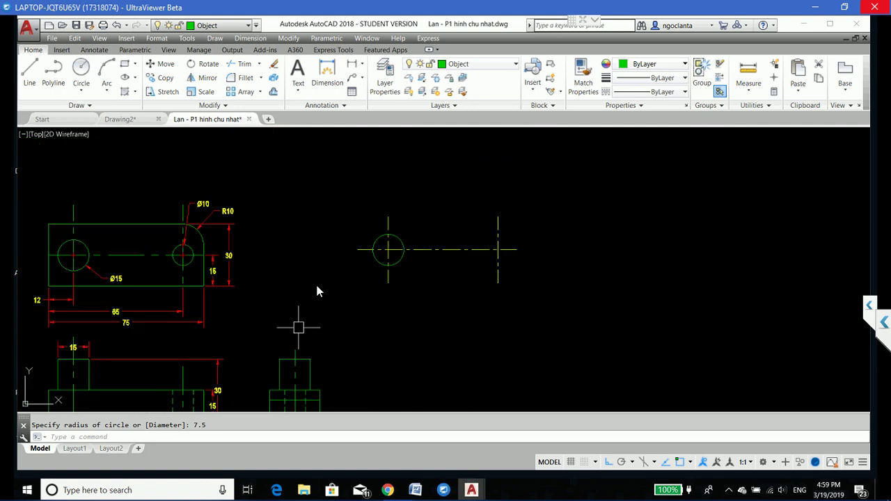
{"action": "scroll", "coordinate": [299, 327], "scroll_direction": "up", "scroll_amount": 2}
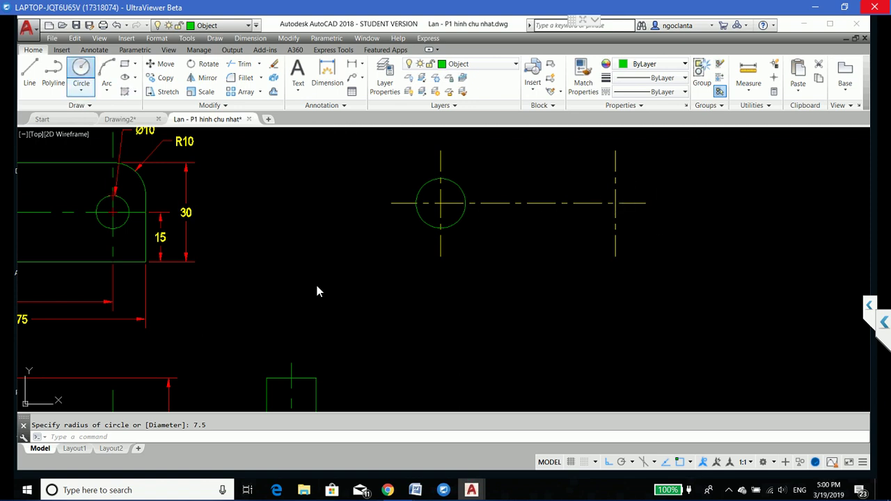
Draw a radius-5 (Ø10) circle centred on the right centre-line intersection.
{"action": "left_click", "coordinate": [80, 72]}
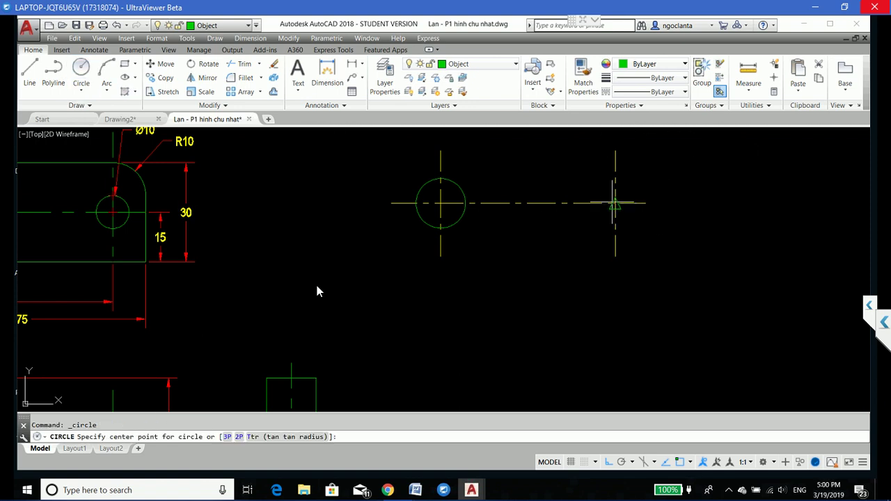
{"action": "left_click", "coordinate": [615, 203]}
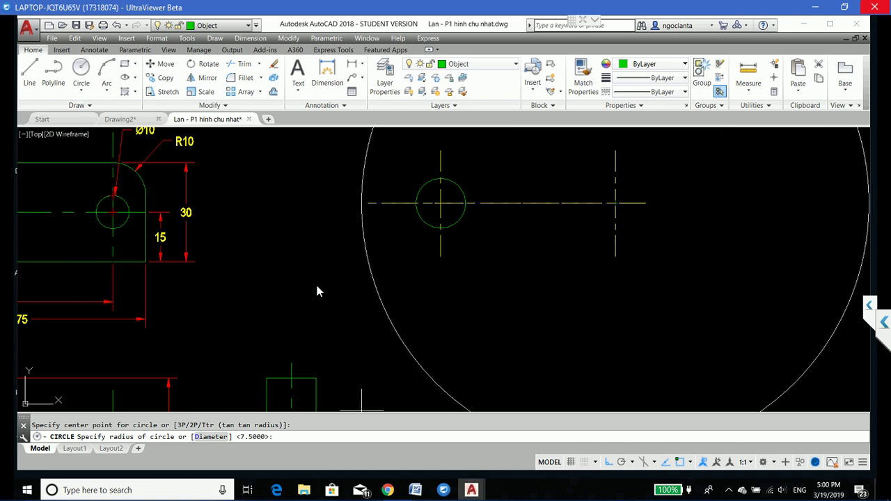
{"action": "type", "text": "10/2"}
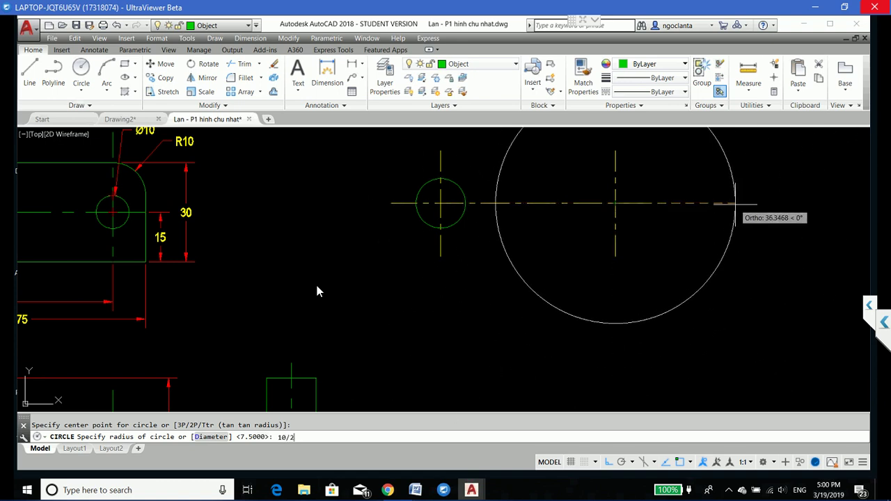
{"action": "key", "text": "Return"}
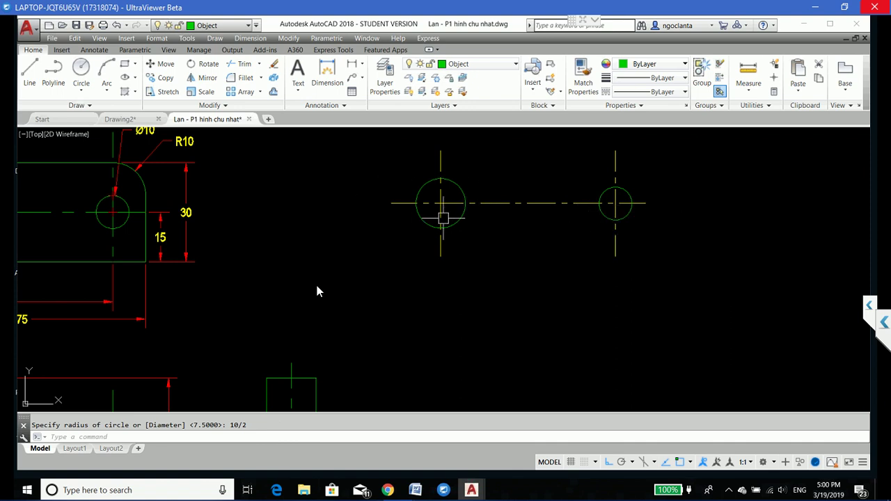
{"action": "scroll", "coordinate": [440, 221], "scroll_direction": "down", "scroll_amount": 2}
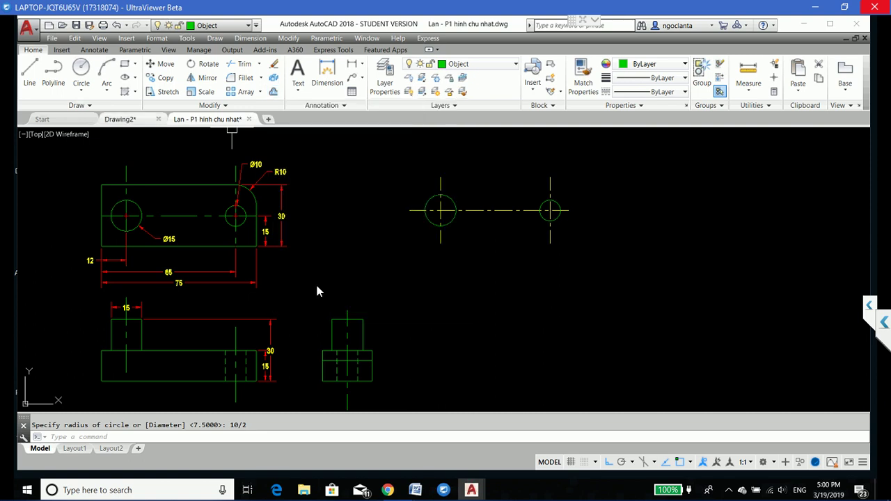
{"action": "type", "text": "rec"}
{"action": "key", "text": "Return"}
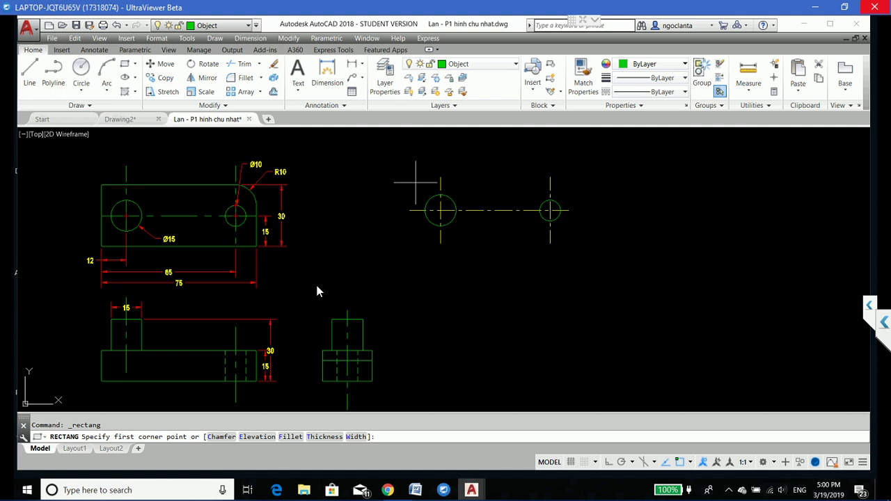
Draw a 75×30 rectangle, corner tracked 12 left and 15 down from the large circle's centre.
{"action": "scroll", "coordinate": [95, 243], "scroll_direction": "up", "scroll_amount": 2}
{"action": "scroll", "coordinate": [94, 247], "scroll_direction": "up", "scroll_amount": 2}
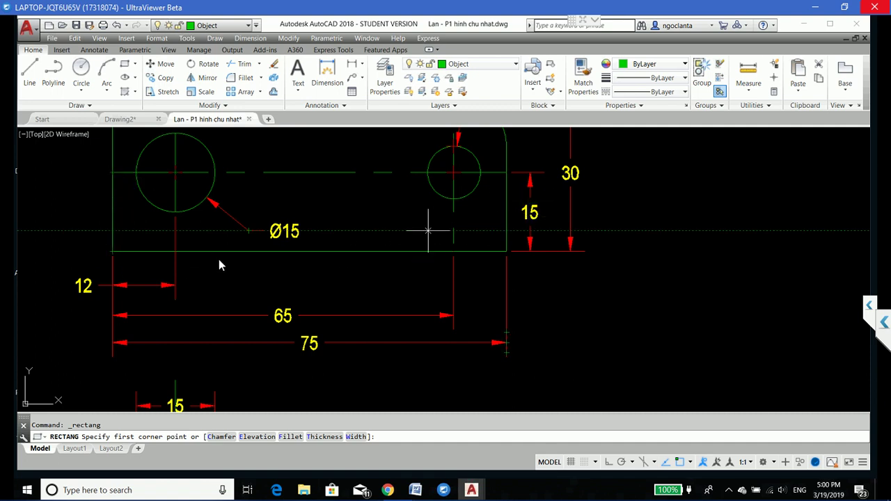
{"action": "scroll", "coordinate": [217, 262], "scroll_direction": "down", "scroll_amount": 5}
{"action": "scroll", "coordinate": [541, 232], "scroll_direction": "up", "scroll_amount": 6}
{"action": "type", "text": "tk"}
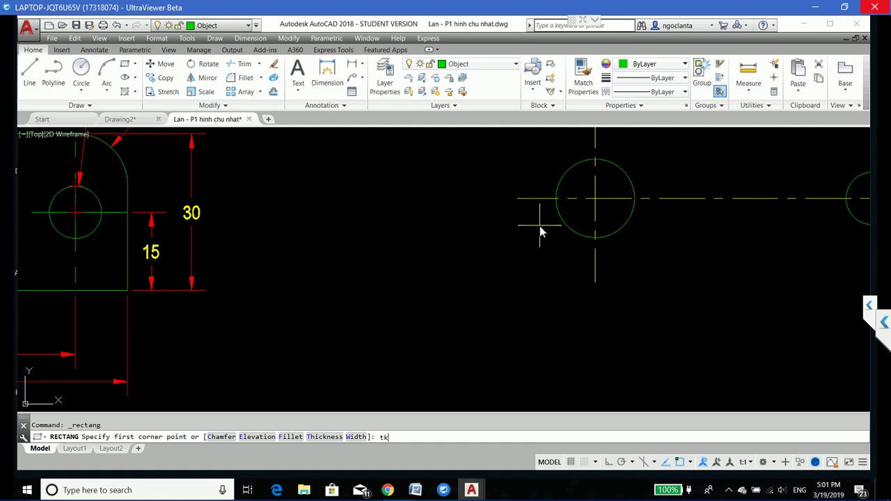
{"action": "key", "text": "Return"}
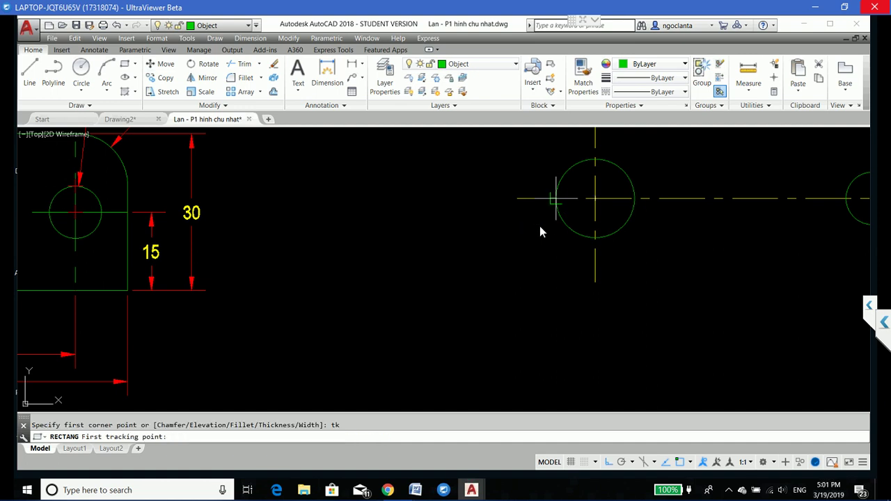
{"action": "left_click", "coordinate": [598, 201]}
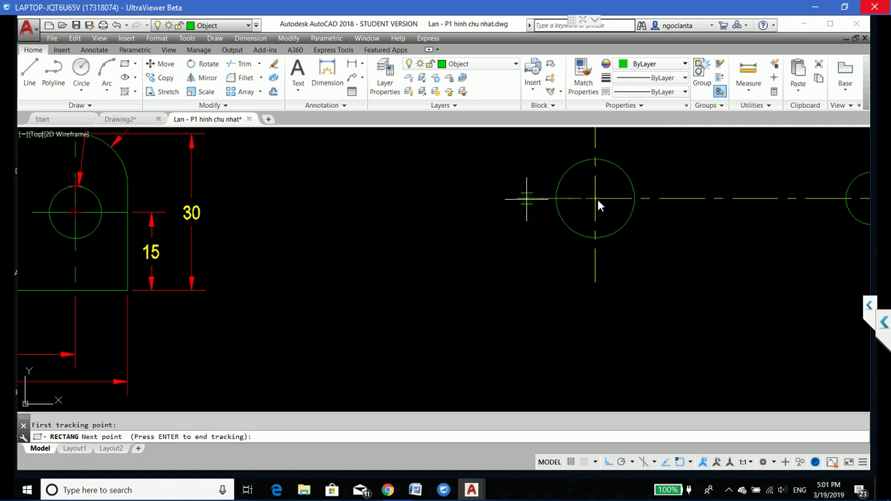
{"action": "type", "text": "12"}
{"action": "key", "text": "Return"}
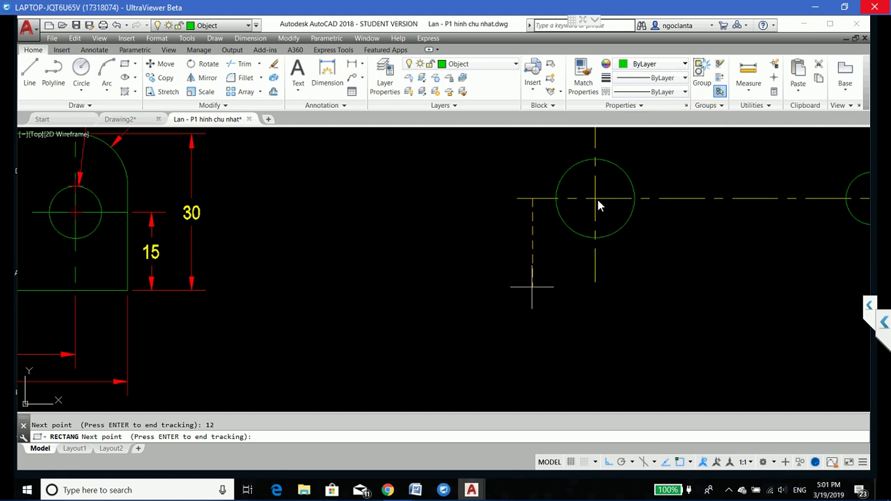
{"action": "type", "text": "15"}
{"action": "key", "text": "Return"}
{"action": "key", "text": "Return"}
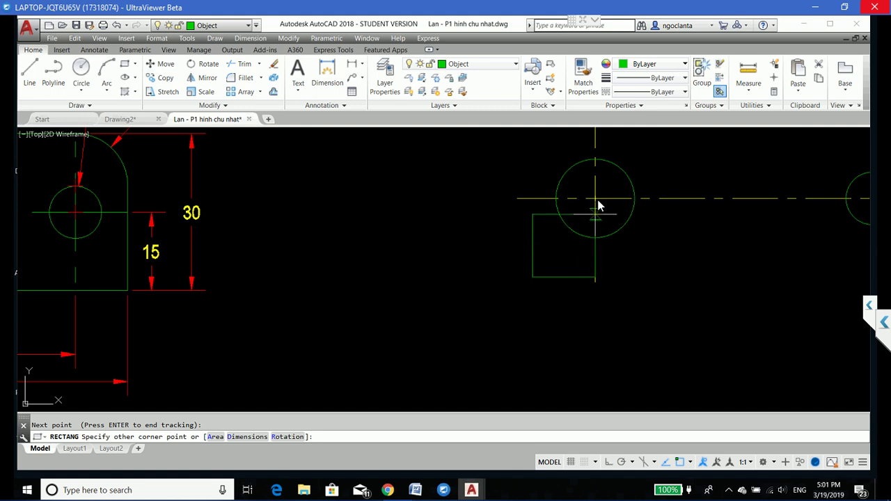
{"action": "scroll", "coordinate": [474, 299], "scroll_direction": "down", "scroll_amount": 4}
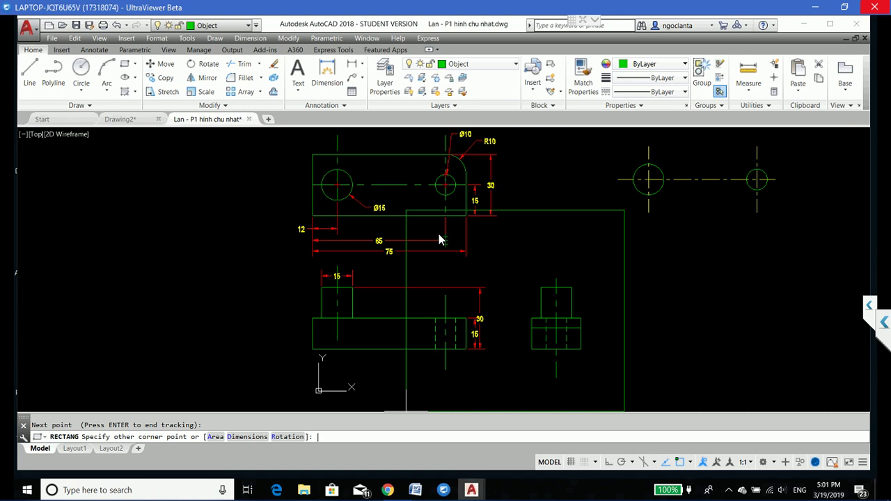
{"action": "type", "text": "@75"}
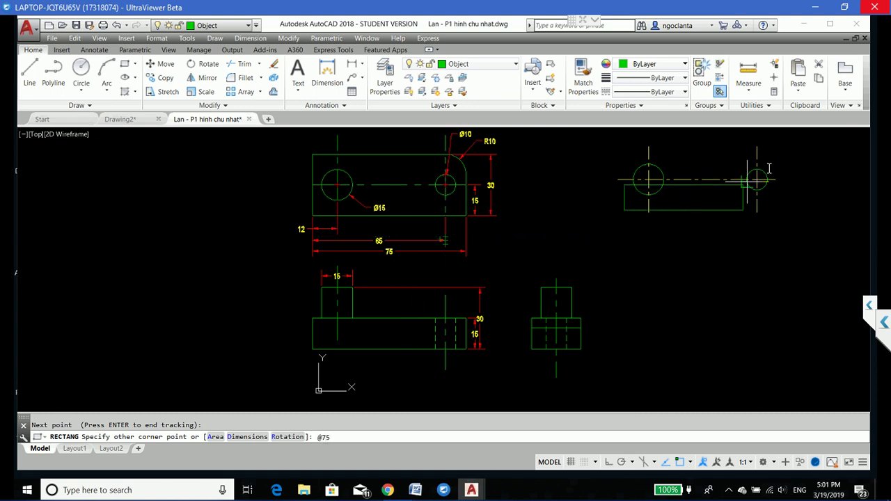
{"action": "type", "text": ",30"}
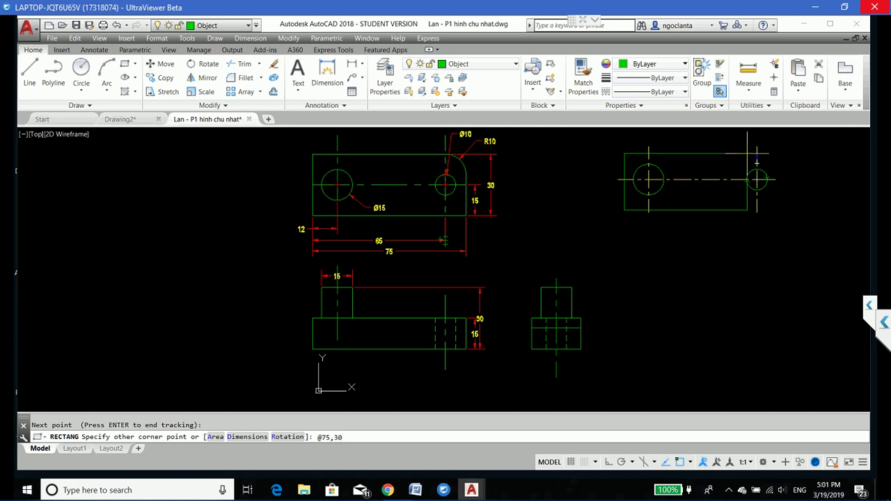
{"action": "key", "text": "Return"}
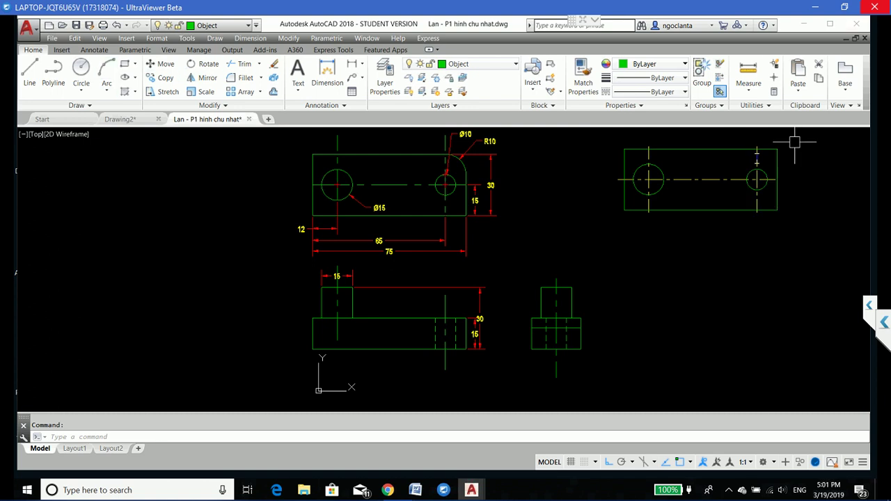
Fillet the rectangle's top and right edges with radius 10.
{"action": "left_click", "coordinate": [778, 171]}
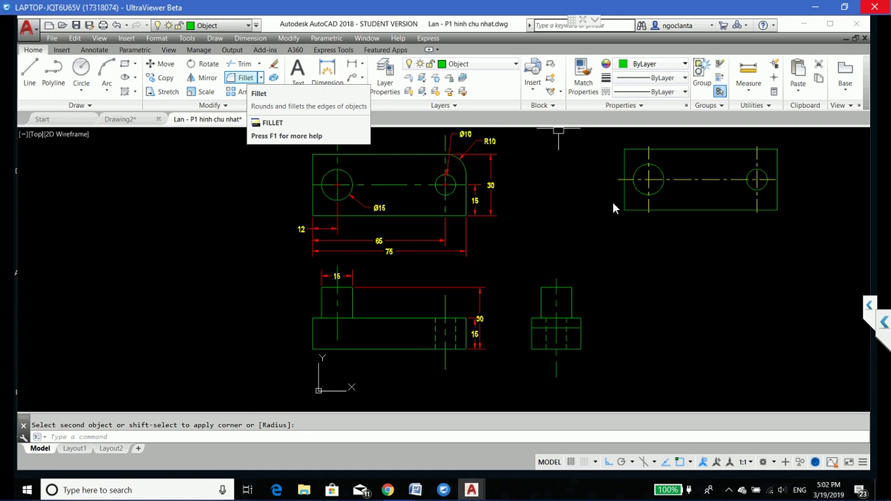
{"action": "key", "text": "Escape"}
{"action": "key", "text": "Return"}
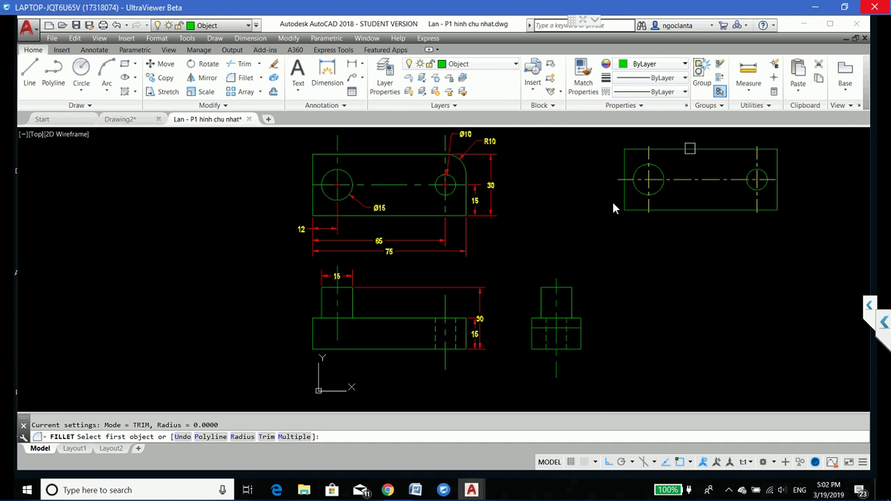
{"action": "left_click", "coordinate": [248, 437]}
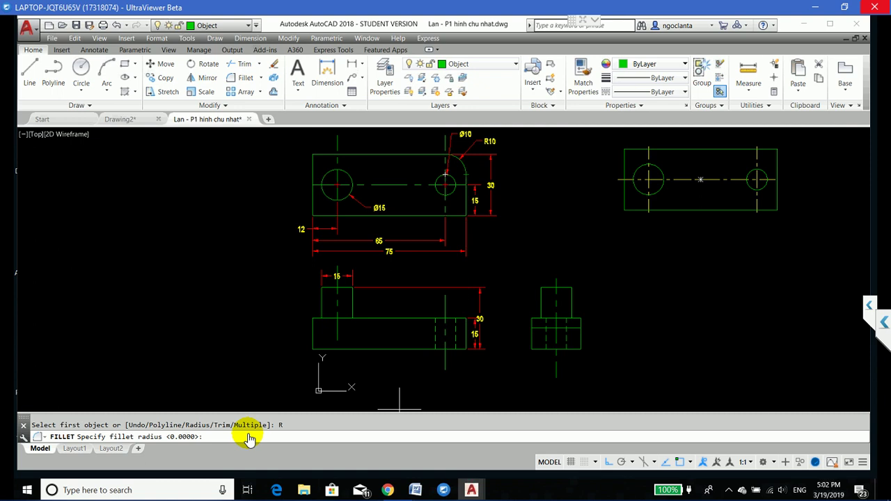
{"action": "type", "text": "10"}
{"action": "key", "text": "Return"}
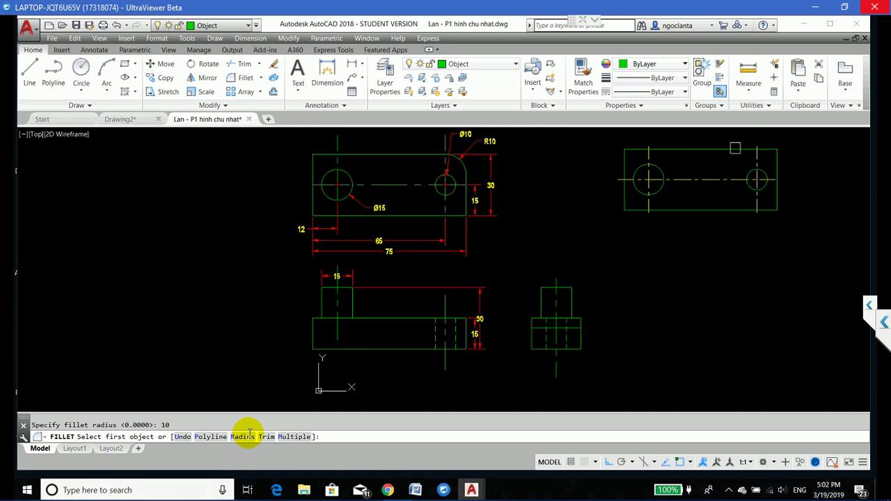
{"action": "left_click", "coordinate": [736, 147]}
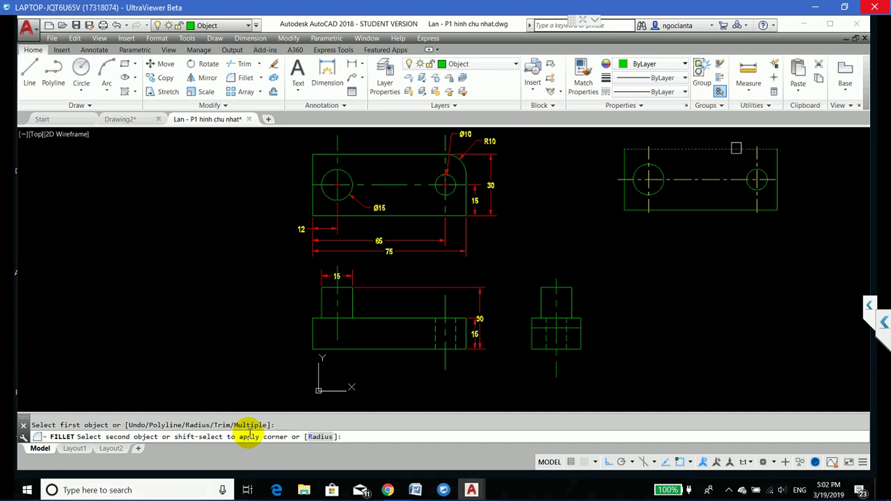
{"action": "left_click", "coordinate": [780, 171]}
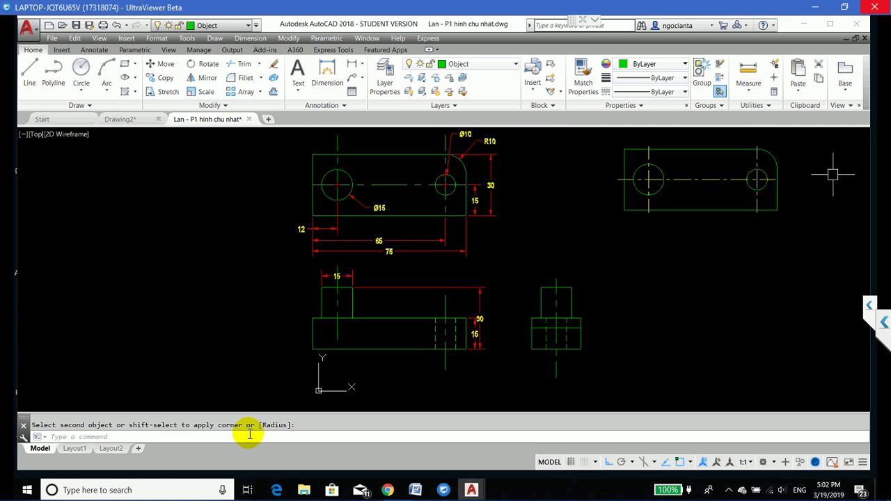
{"action": "key", "text": "Escape"}
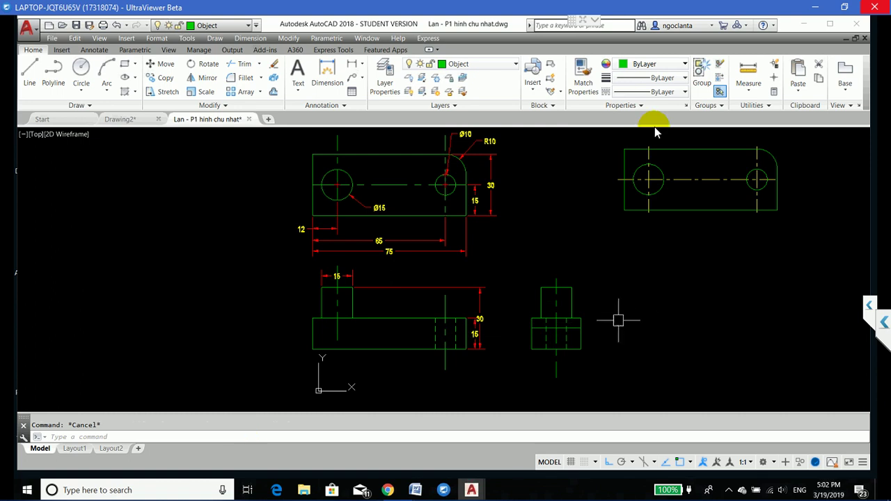
{"action": "scroll", "coordinate": [655, 235], "scroll_direction": "down", "scroll_amount": 2}
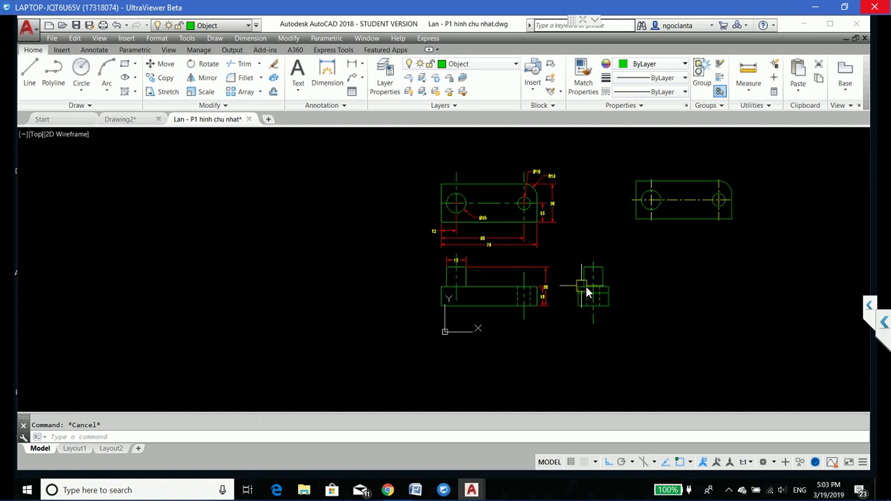
{"action": "mouse_move", "coordinate": [638, 271]}
{"action": "middle_mouse_down"}
{"action": "mouse_move", "coordinate": [616, 328]}
{"action": "mouse_move", "coordinate": [314, 270]}
{"action": "mouse_move", "coordinate": [383, 252]}
{"action": "middle_mouse_up"}
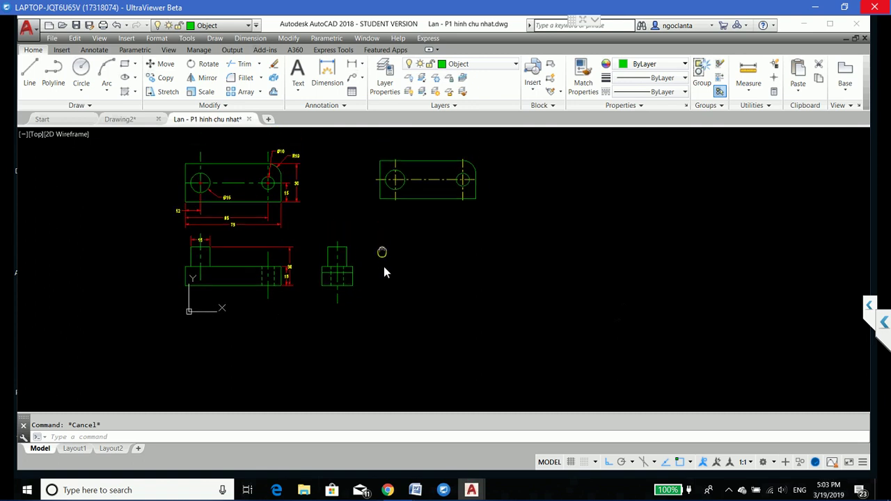
{"action": "middle_click_drag", "start_coordinate": [385, 267], "coordinate": [386, 290]}
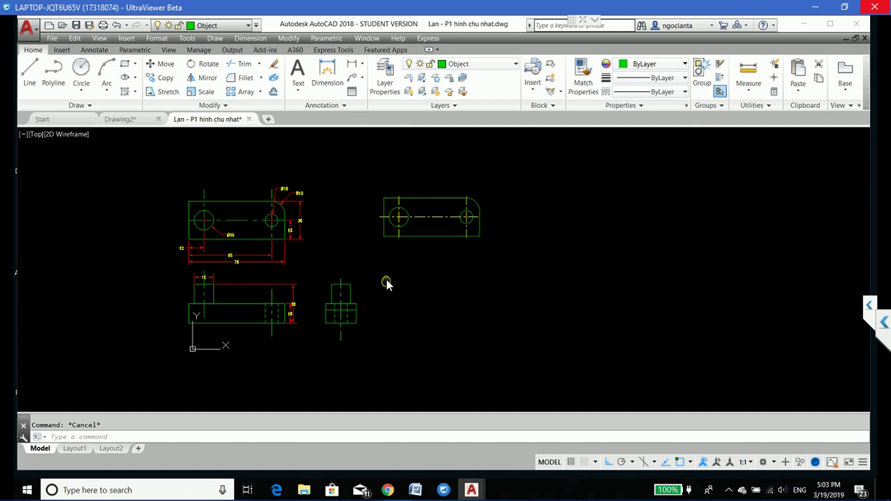
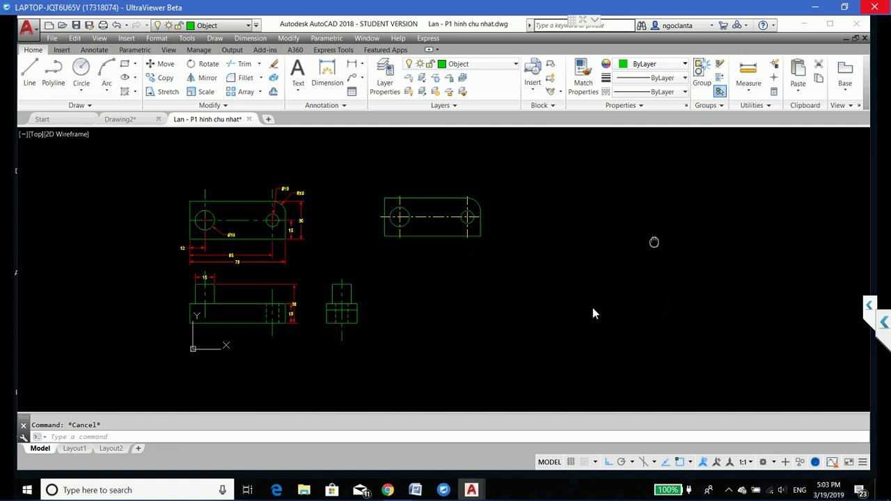
Window-select the spare plate outline with its two holes.
{"action": "right_click", "coordinate": [537, 292]}
{"action": "left_click", "coordinate": [567, 281]}
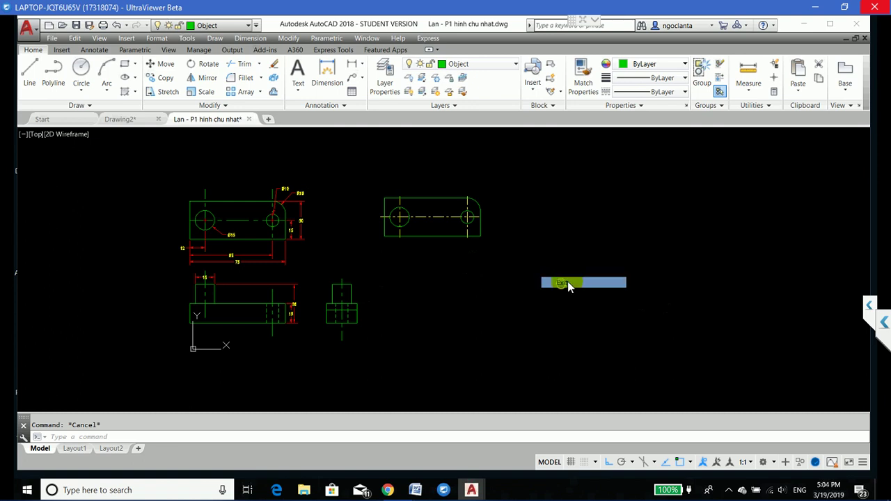
{"action": "middle_click_drag", "start_coordinate": [567, 269], "coordinate": [539, 295]}
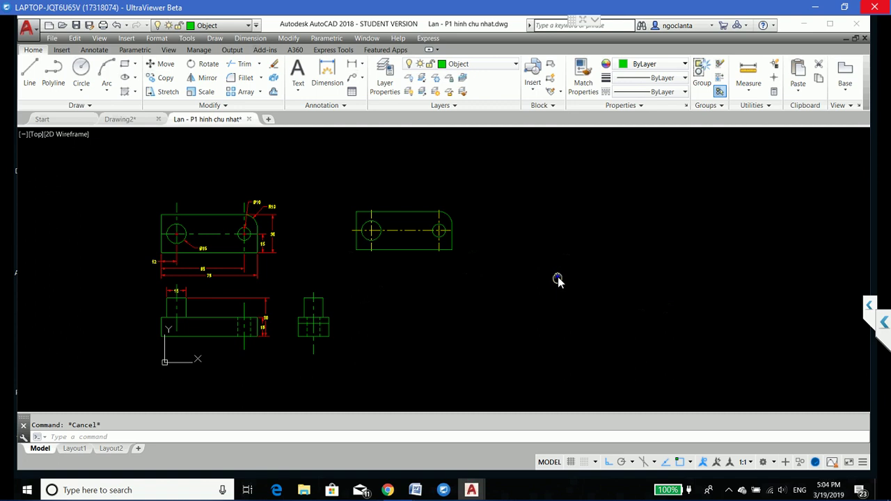
{"action": "right_click", "coordinate": [558, 279]}
{"action": "left_click", "coordinate": [580, 286]}
{"action": "right_click", "coordinate": [587, 282]}
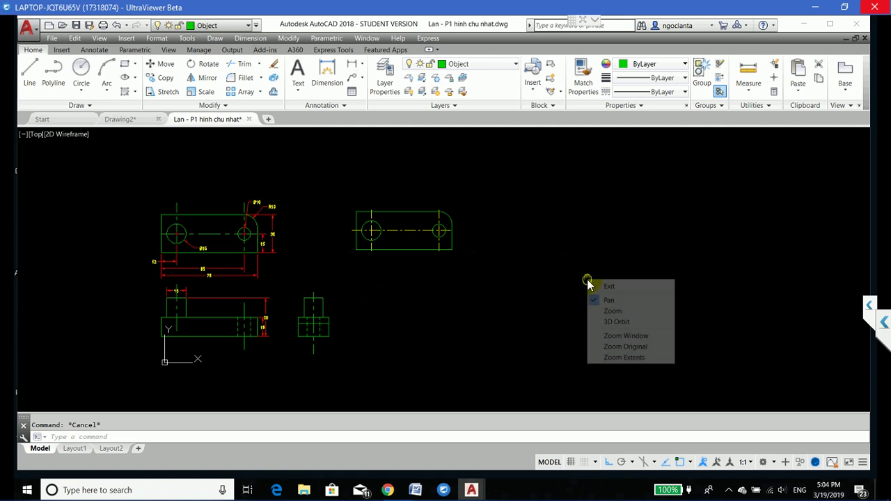
{"action": "left_click", "coordinate": [588, 286]}
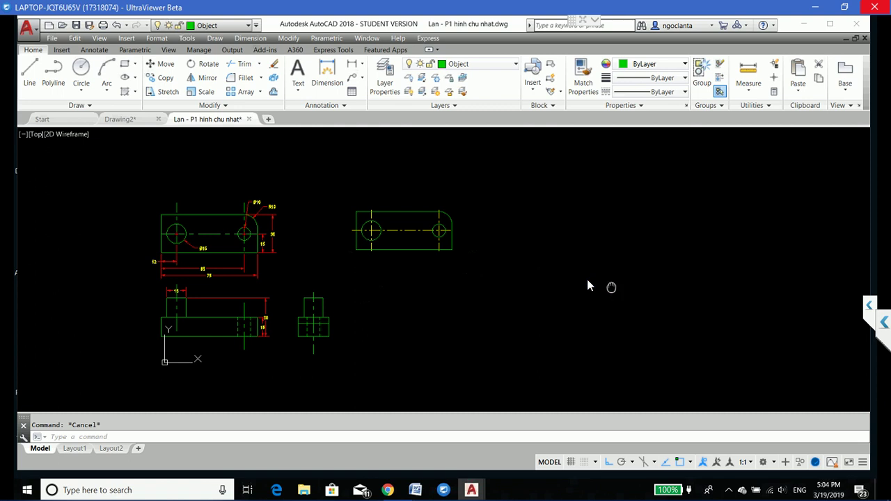
{"action": "left_click_drag", "start_coordinate": [576, 286], "coordinate": [578, 282]}
{"action": "right_click", "coordinate": [557, 286]}
{"action": "left_click_drag", "start_coordinate": [439, 286], "coordinate": [441, 296]}
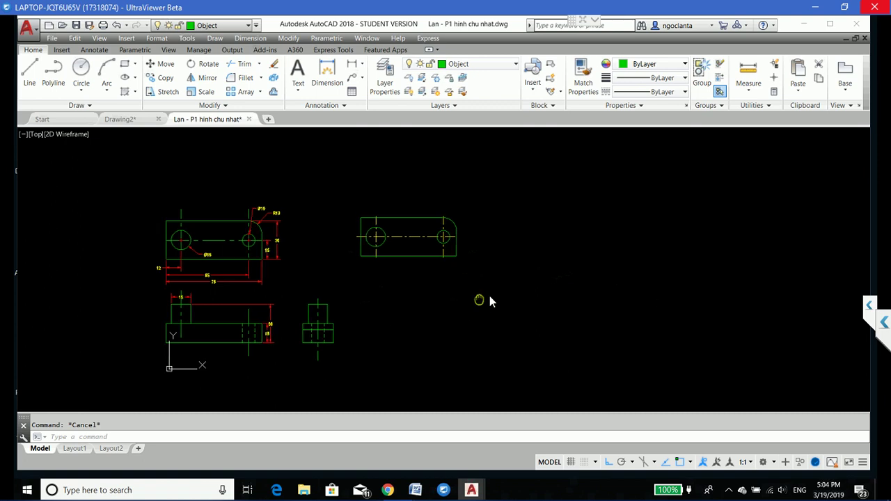
{"action": "scroll", "coordinate": [491, 296], "scroll_direction": "down", "scroll_amount": 2}
{"action": "scroll", "coordinate": [495, 293], "scroll_direction": "up", "scroll_amount": 1}
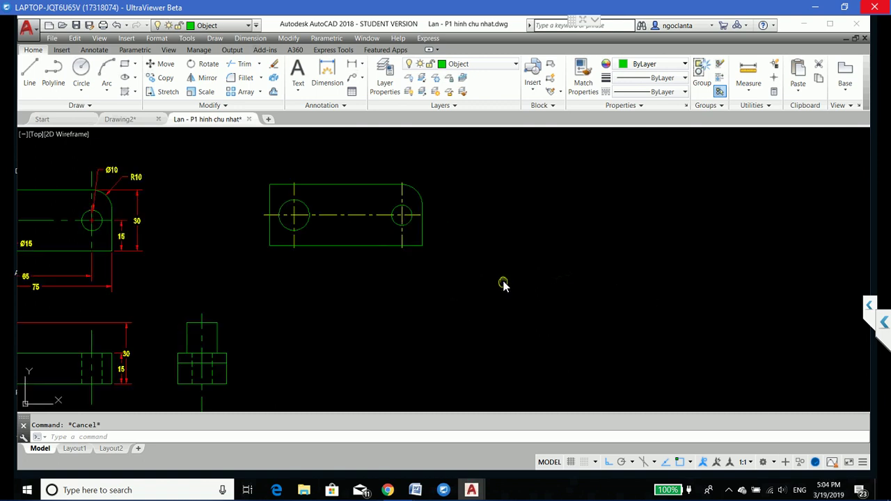
{"action": "scroll", "coordinate": [503, 282], "scroll_direction": "up", "scroll_amount": 2}
{"action": "scroll", "coordinate": [505, 284], "scroll_direction": "down", "scroll_amount": 2}
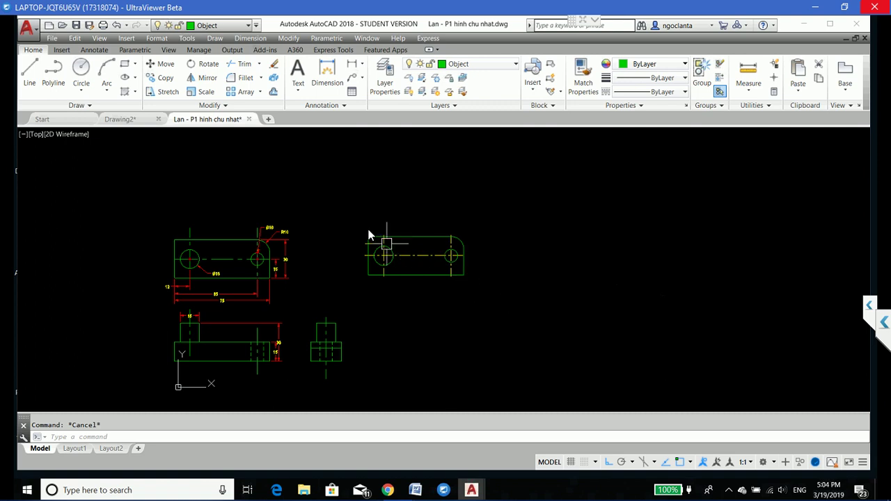
{"action": "left_click", "coordinate": [336, 203]}
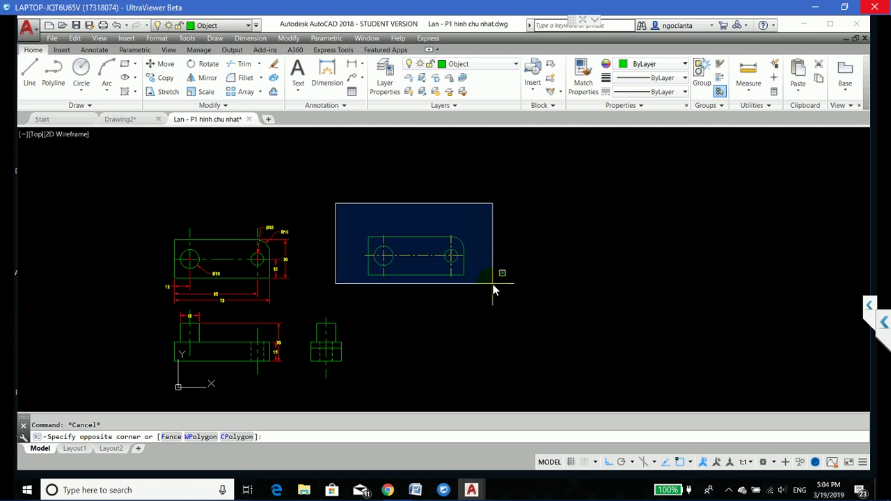
{"action": "left_click", "coordinate": [493, 284]}
Move the plate by its top-left corner to the lower right, level with the front view.
{"action": "type", "text": "m"}
{"action": "key", "text": "Return"}
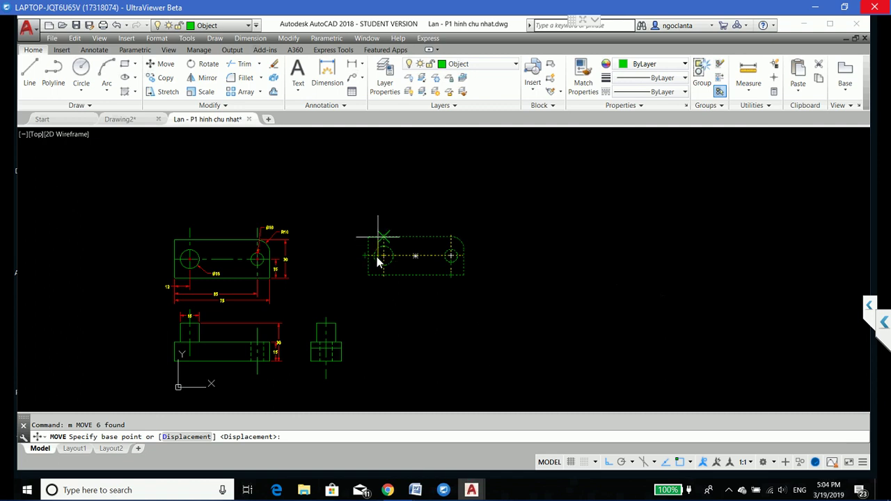
{"action": "left_click", "coordinate": [368, 237]}
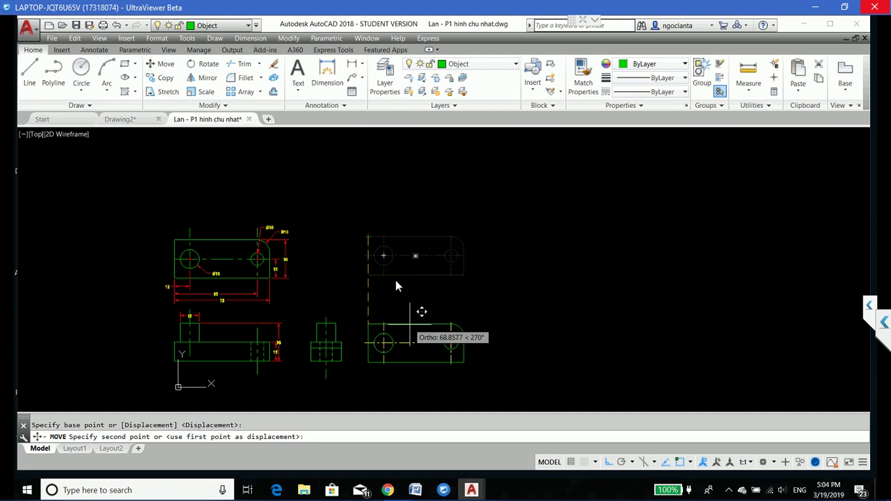
{"action": "key", "text": "F8"}
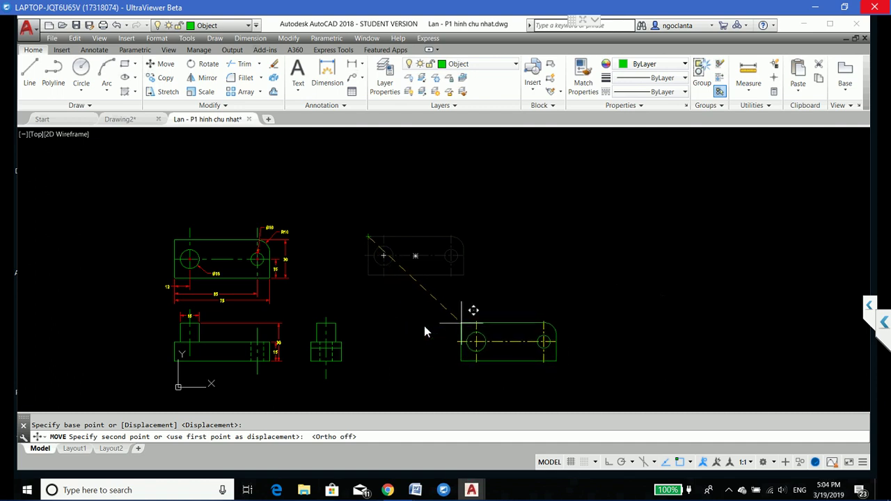
{"action": "left_click", "coordinate": [461, 322]}
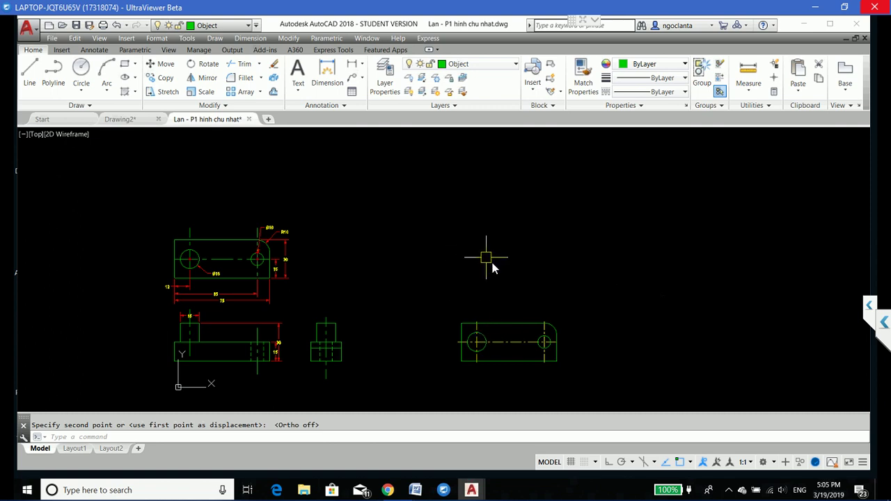
Draw a light grey (199,200,202) vertical line up from the moved plate's top-left corner.
{"action": "left_click", "coordinate": [30, 73]}
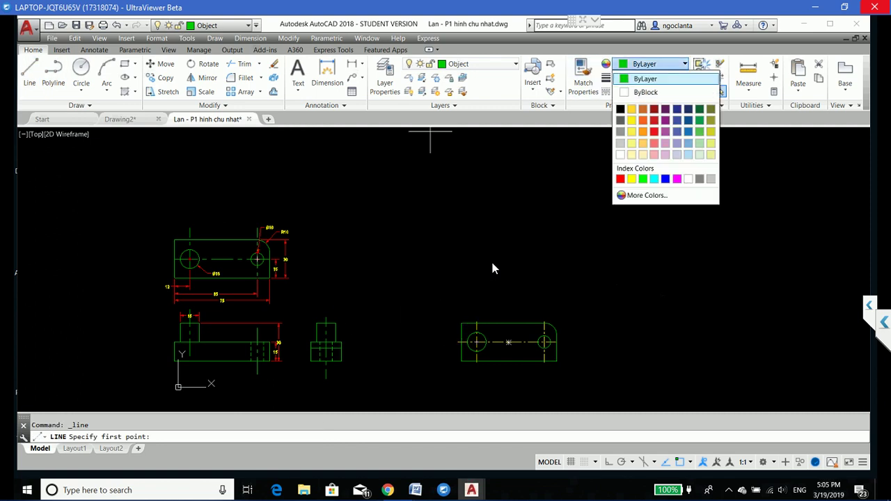
{"action": "left_click", "coordinate": [620, 131]}
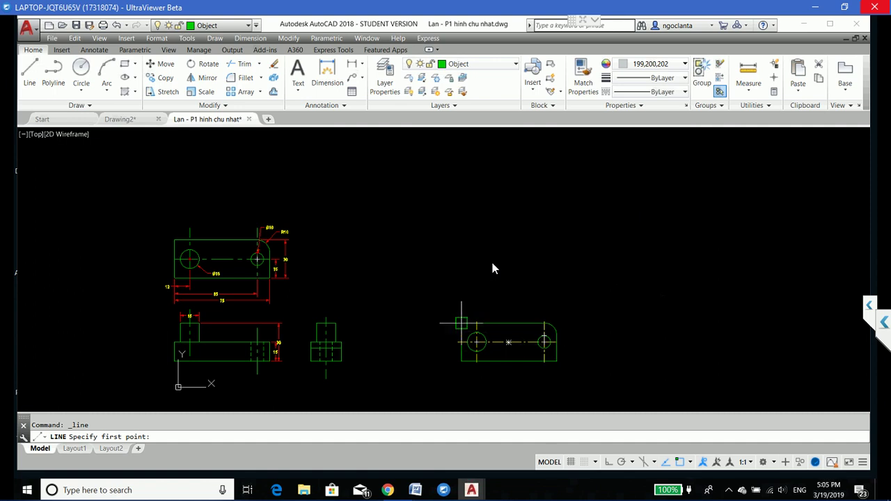
{"action": "left_click", "coordinate": [461, 322]}
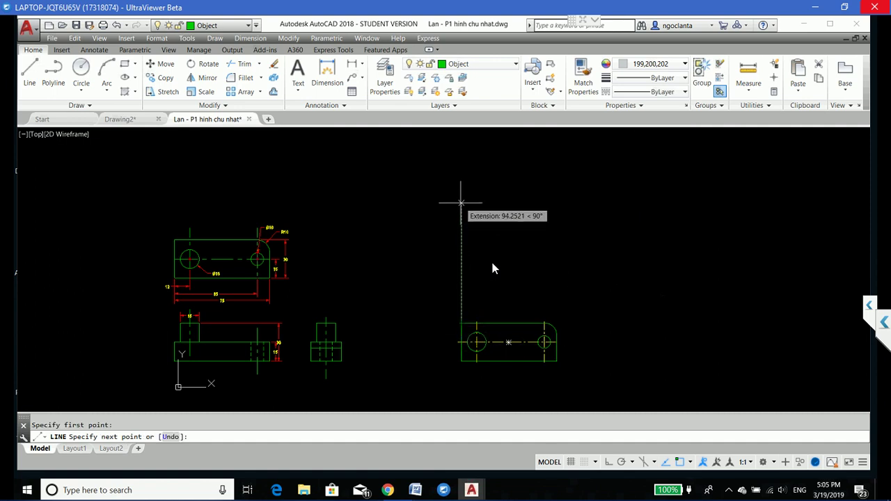
{"action": "left_click", "coordinate": [461, 202]}
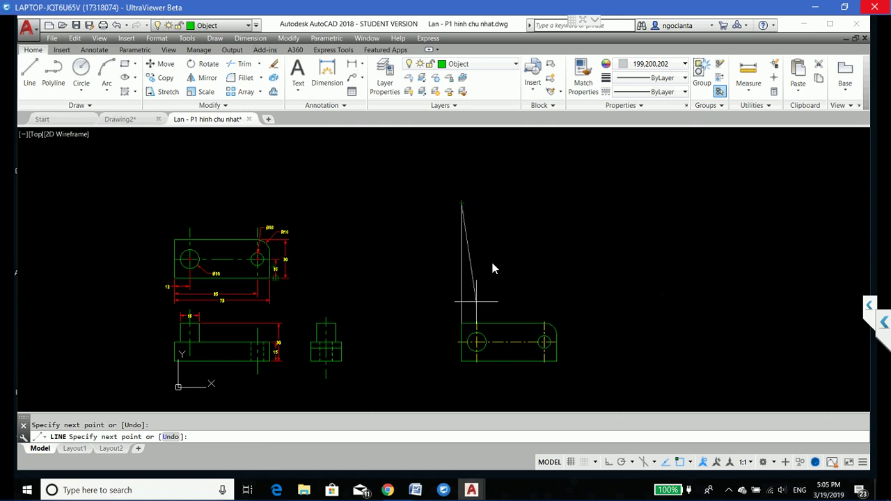
{"action": "key", "text": "Escape"}
{"action": "left_click", "coordinate": [30, 71]}
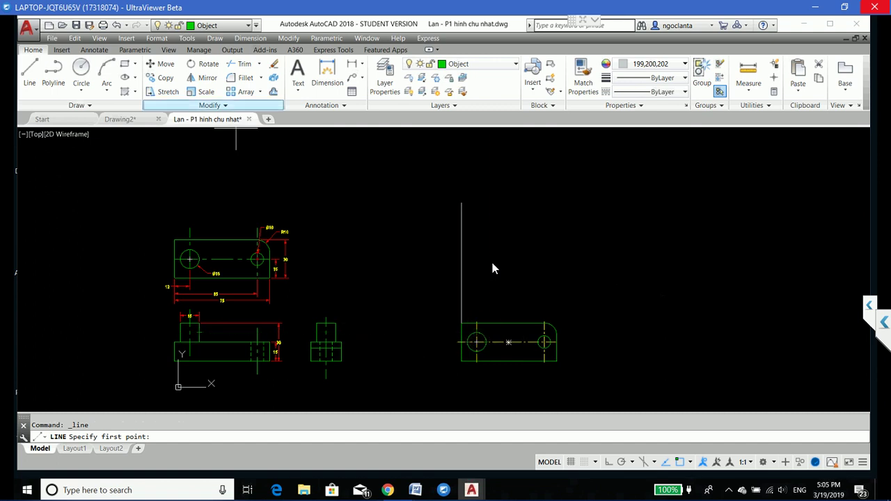
{"action": "left_click", "coordinate": [165, 77]}
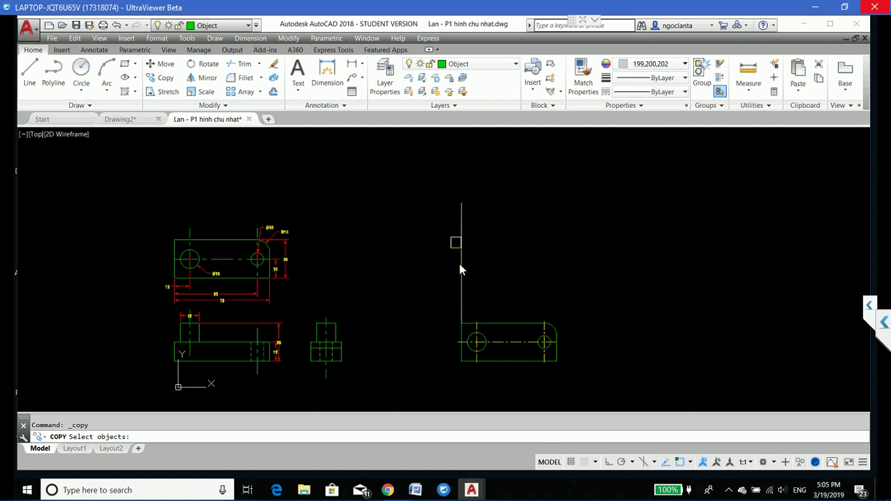
Copy the grey vertical line up from the hole edges and the plate's right end.
{"action": "left_click", "coordinate": [460, 243]}
{"action": "key", "text": "Return"}
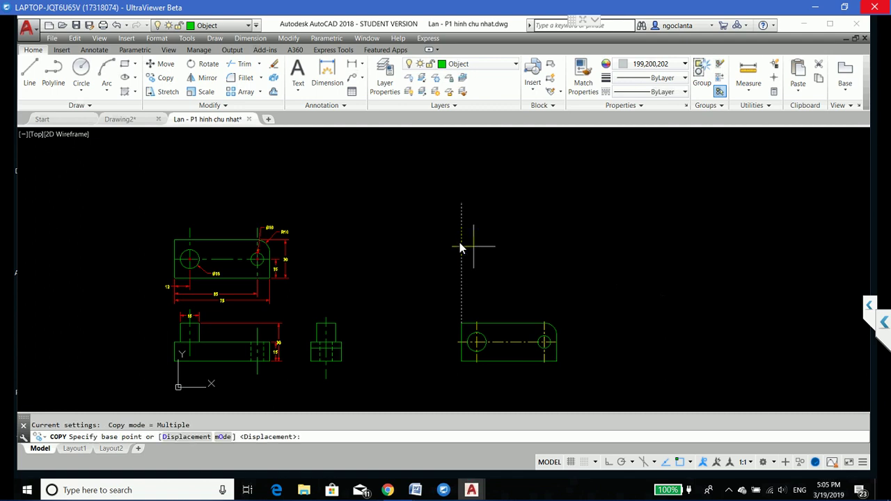
{"action": "left_click", "coordinate": [462, 326]}
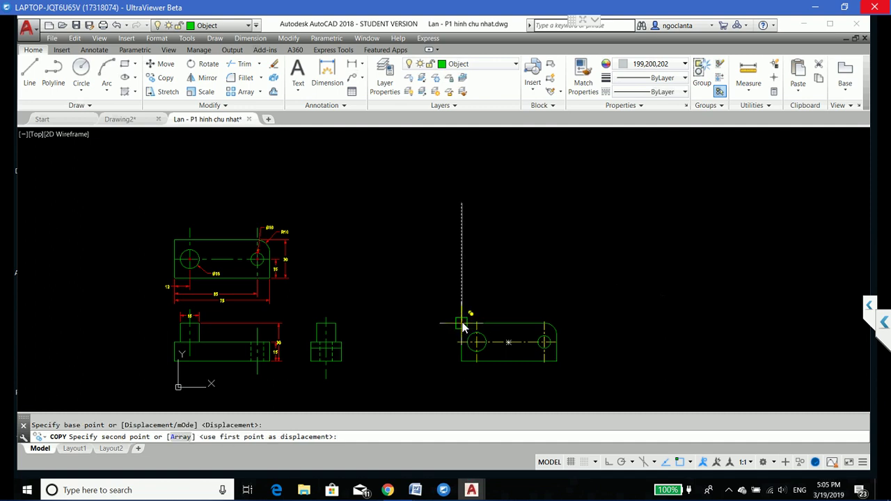
{"action": "left_click", "coordinate": [476, 325]}
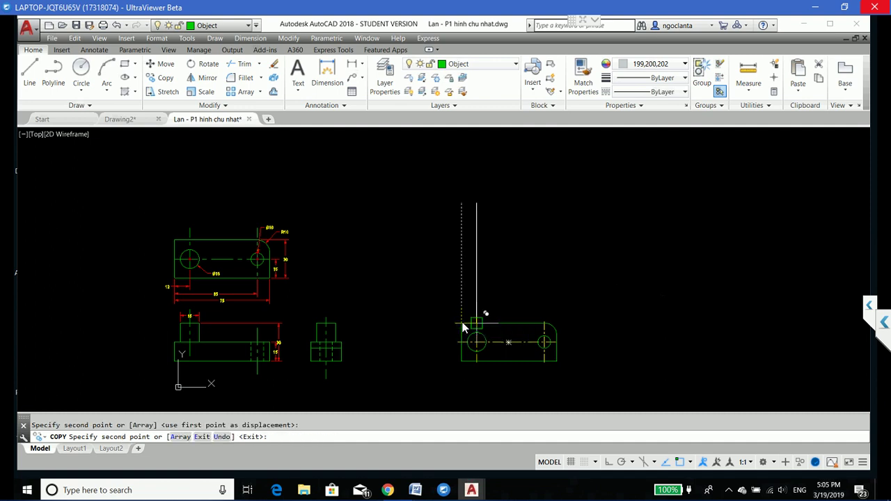
{"action": "left_click", "coordinate": [544, 323]}
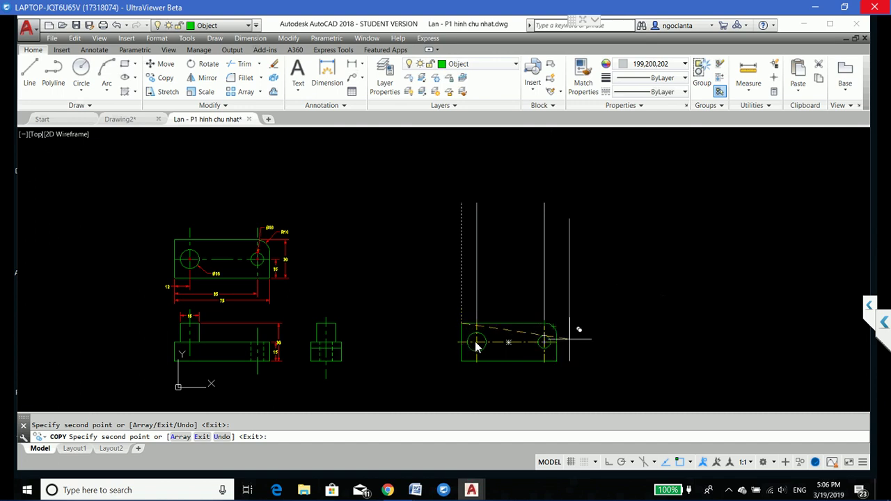
{"action": "scroll", "coordinate": [561, 341], "scroll_direction": "up", "scroll_amount": 4}
{"action": "scroll", "coordinate": [561, 341], "scroll_direction": "up", "scroll_amount": 2}
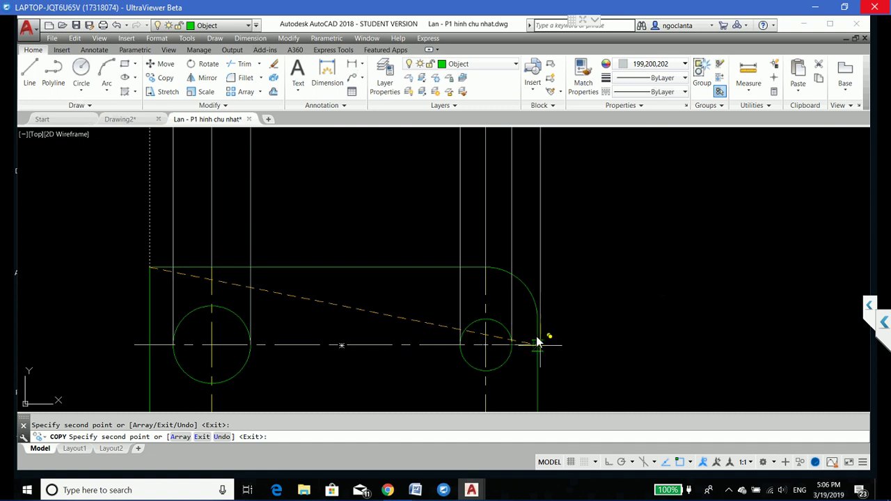
{"action": "scroll", "coordinate": [532, 343], "scroll_direction": "up", "scroll_amount": 2}
{"action": "scroll", "coordinate": [533, 343], "scroll_direction": "up", "scroll_amount": 2}
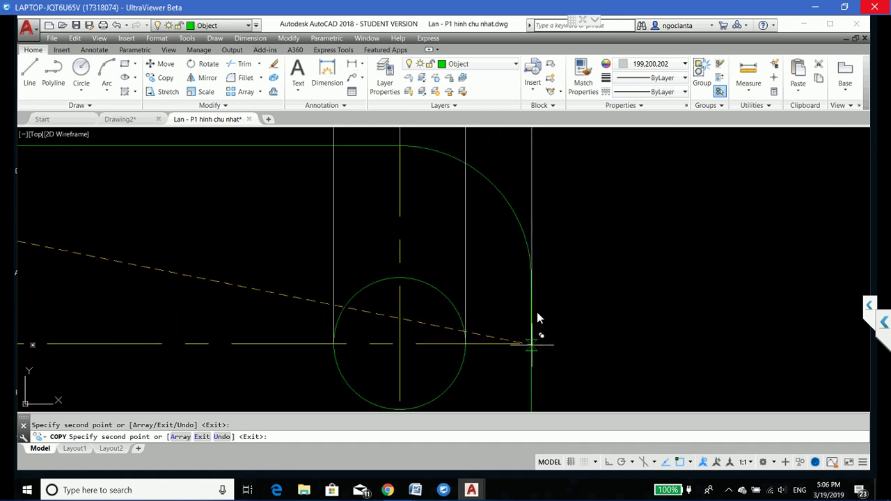
{"action": "scroll", "coordinate": [538, 313], "scroll_direction": "up", "scroll_amount": 2}
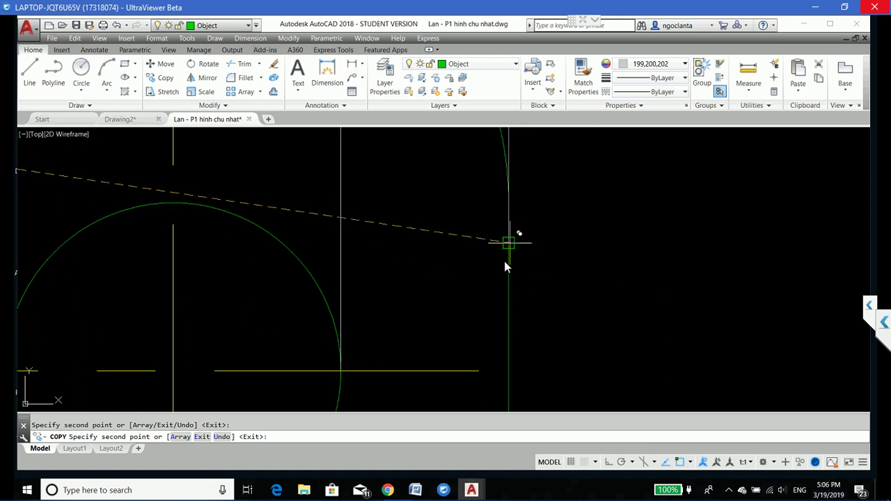
{"action": "scroll", "coordinate": [523, 292], "scroll_direction": "down", "scroll_amount": 2}
{"action": "scroll", "coordinate": [533, 306], "scroll_direction": "down", "scroll_amount": 2}
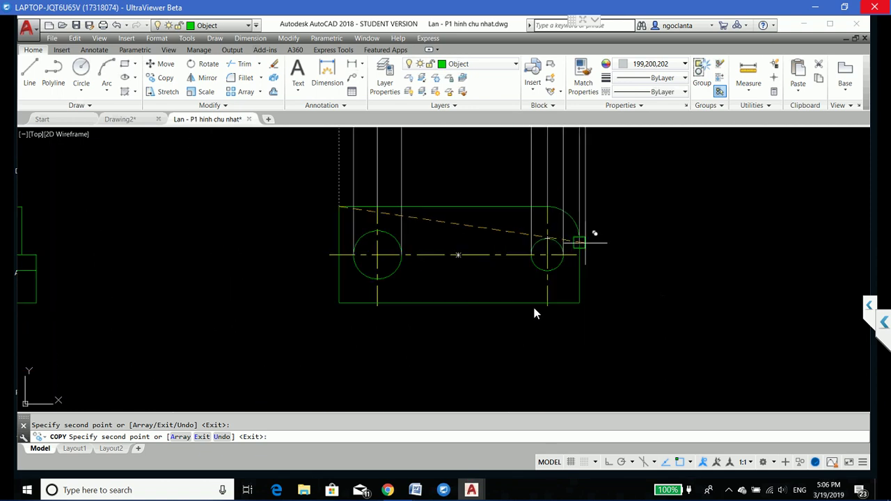
{"action": "scroll", "coordinate": [533, 304], "scroll_direction": "down", "scroll_amount": 1}
{"action": "key", "text": "Escape"}
{"action": "scroll", "coordinate": [533, 306], "scroll_direction": "up", "scroll_amount": 1}
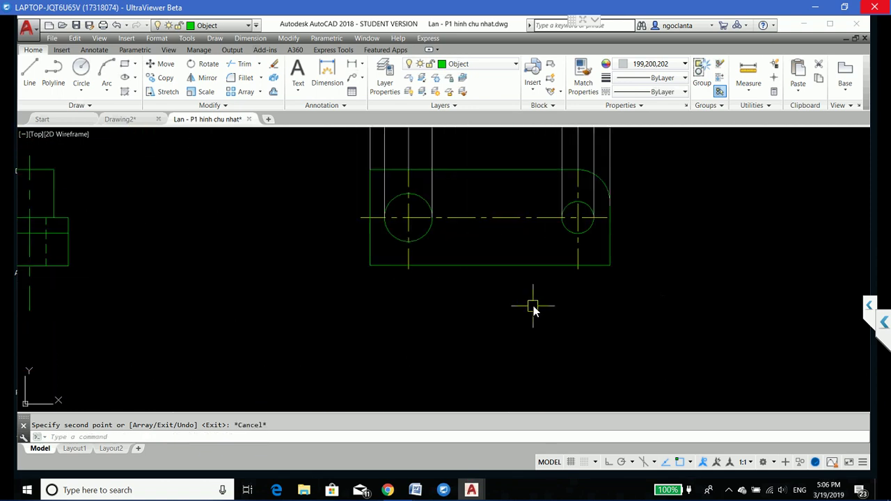
{"action": "scroll", "coordinate": [497, 346], "scroll_direction": "down", "scroll_amount": 1}
{"action": "scroll", "coordinate": [491, 334], "scroll_direction": "down", "scroll_amount": 3}
{"action": "scroll", "coordinate": [495, 267], "scroll_direction": "up", "scroll_amount": 4}
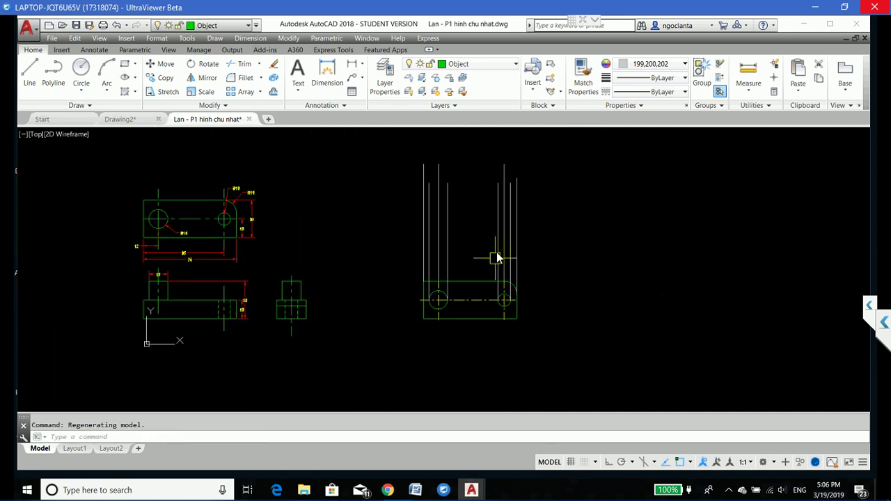
{"action": "scroll", "coordinate": [432, 223], "scroll_direction": "up", "scroll_amount": 2}
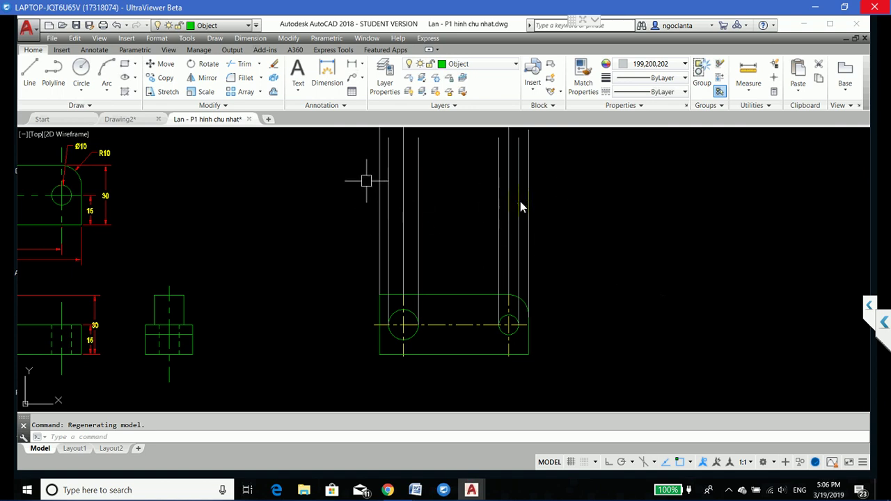
Draw a trial white horizontal line across the right view, then erase and undo it.
{"action": "left_click", "coordinate": [29, 70]}
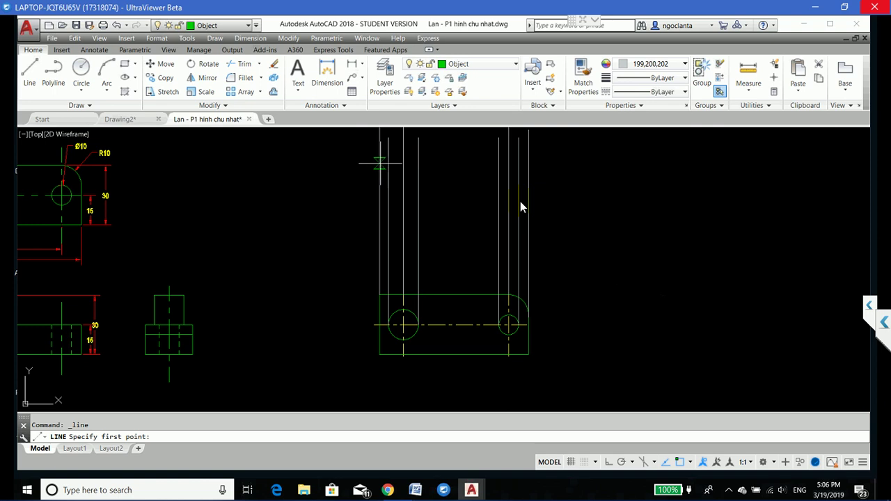
{"action": "left_click", "coordinate": [379, 164]}
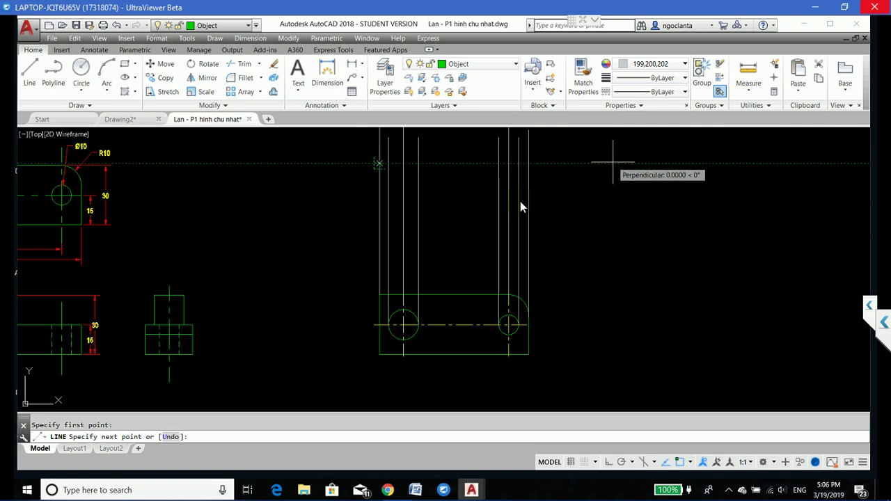
{"action": "key", "text": "Escape"}
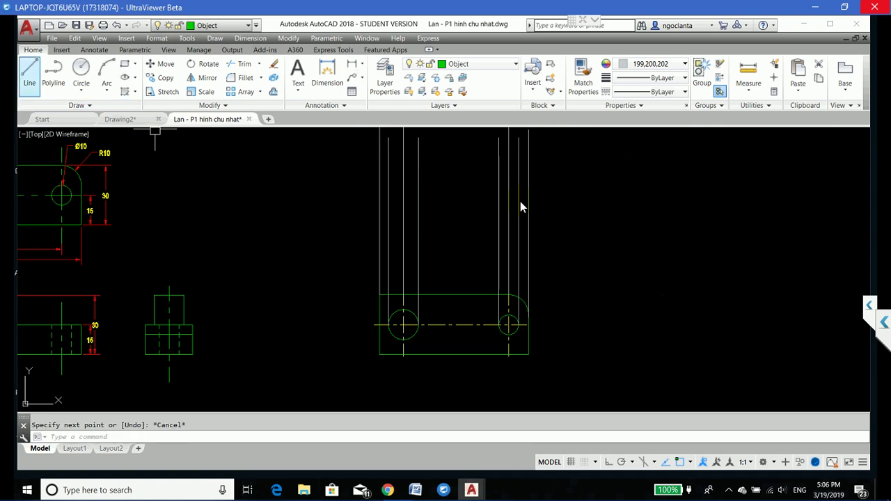
{"action": "left_click", "coordinate": [30, 69]}
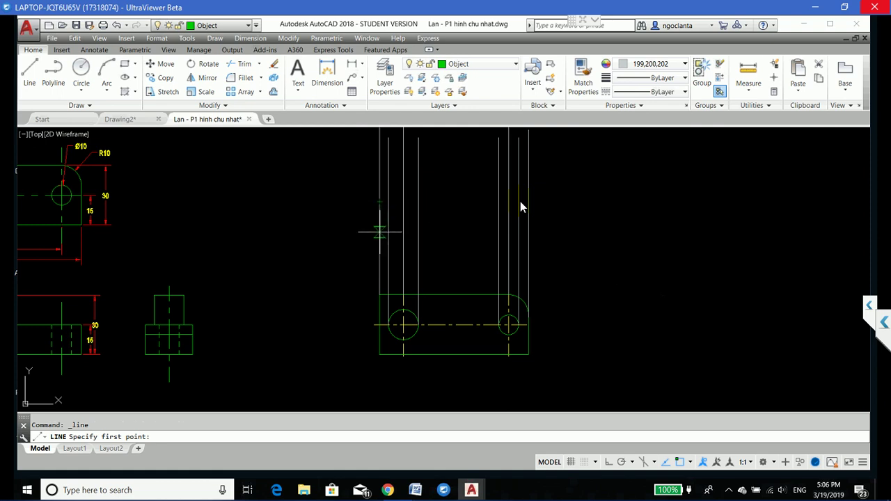
{"action": "left_click", "coordinate": [378, 232]}
{"action": "left_click", "coordinate": [549, 232]}
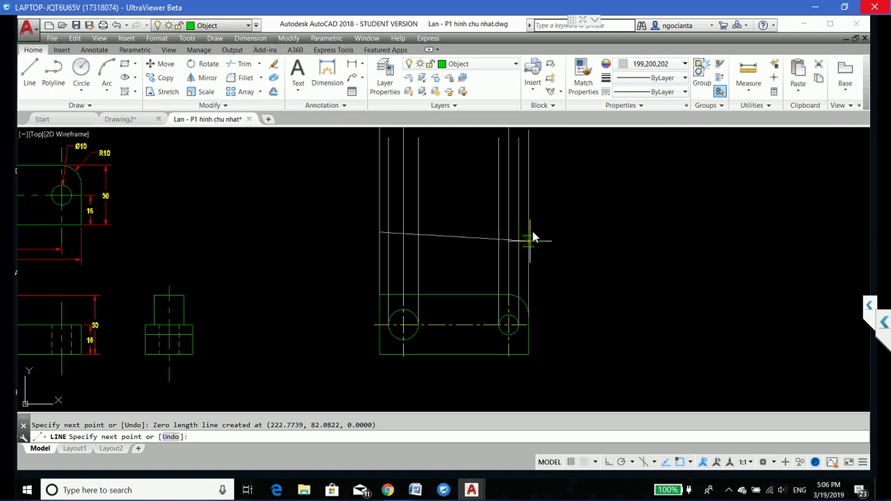
{"action": "left_click", "coordinate": [534, 232]}
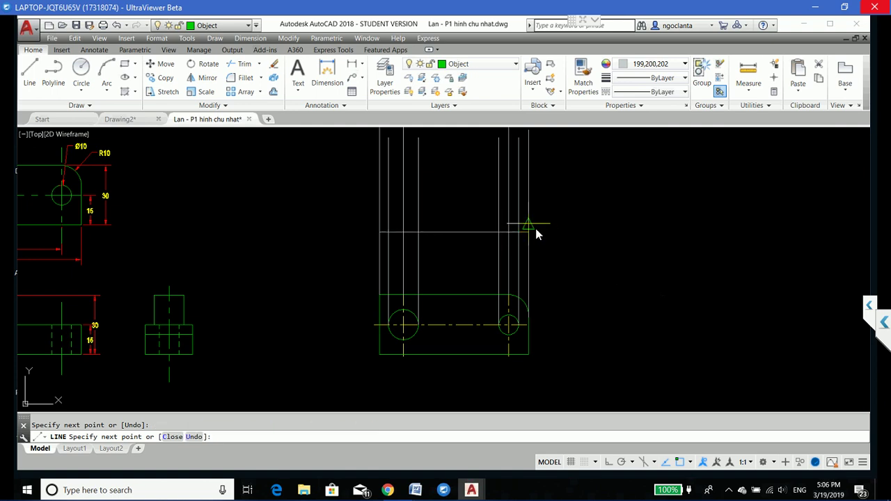
{"action": "key", "text": "Escape"}
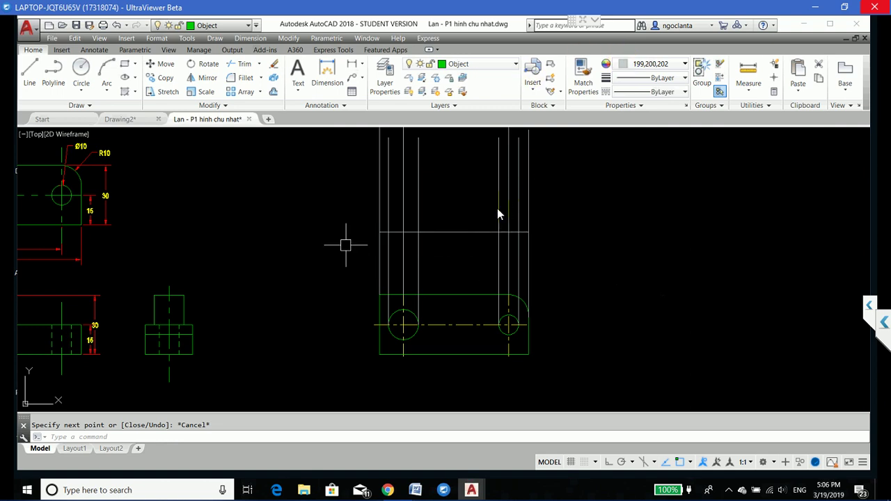
{"action": "scroll", "coordinate": [346, 245], "scroll_direction": "down", "scroll_amount": 2}
{"action": "key", "text": "Escape"}
{"action": "left_click", "coordinate": [419, 237]}
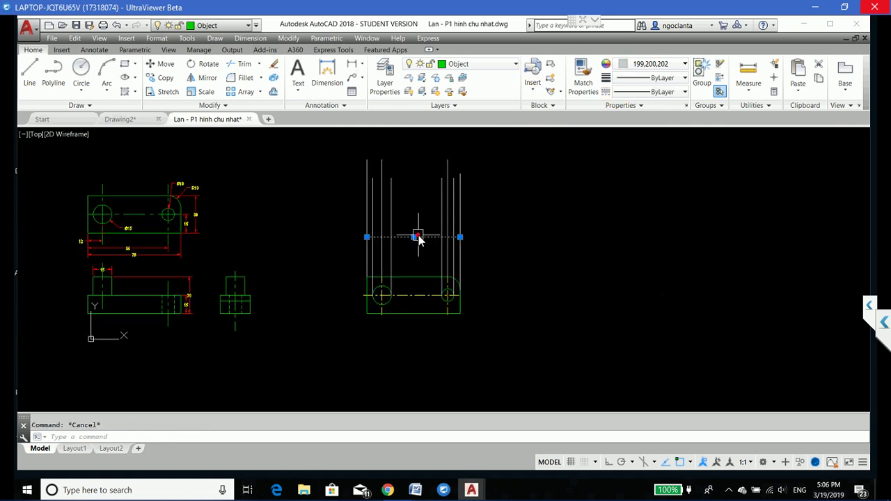
{"action": "type", "text": "e"}
{"action": "key", "text": "Return"}
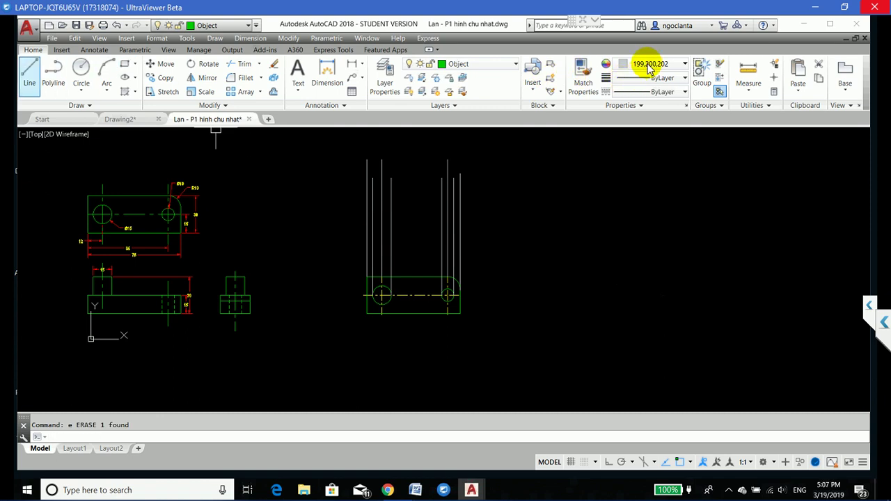
{"action": "key", "text": "ctrl+z"}
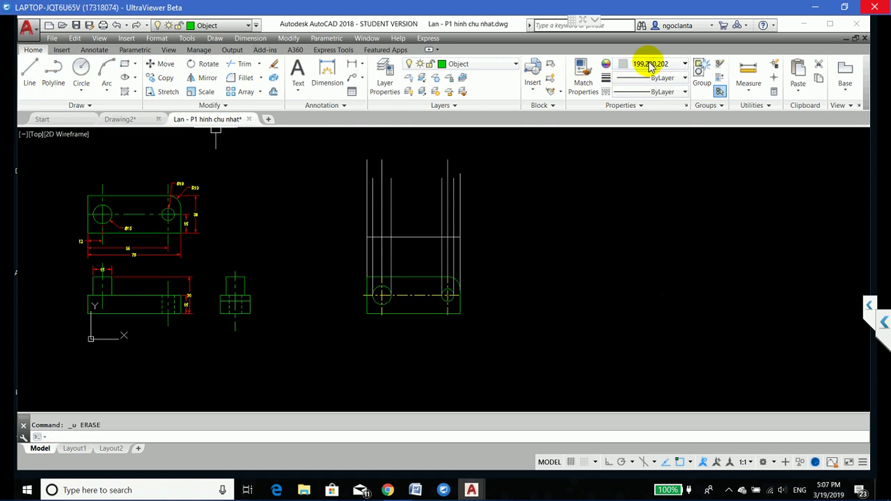
{"action": "key", "text": "ctrl+z"}
{"action": "key", "text": "ctrl+z"}
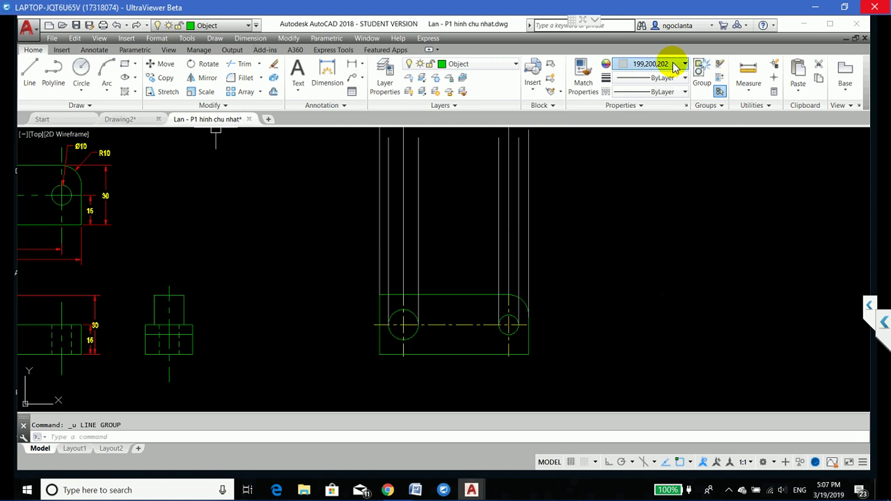
With colour set to ByLayer, draw a green horizontal line across the right view's vertical lines.
{"action": "left_click", "coordinate": [674, 65]}
{"action": "left_click", "coordinate": [673, 78]}
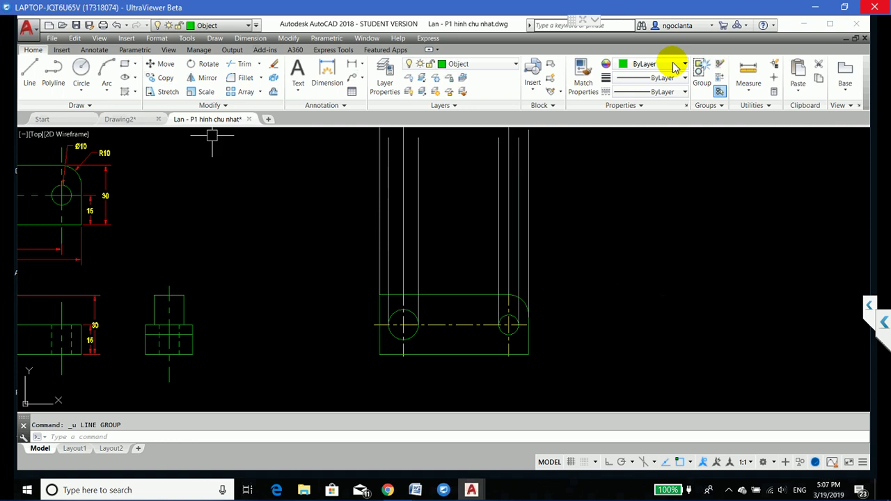
{"action": "left_click", "coordinate": [29, 69]}
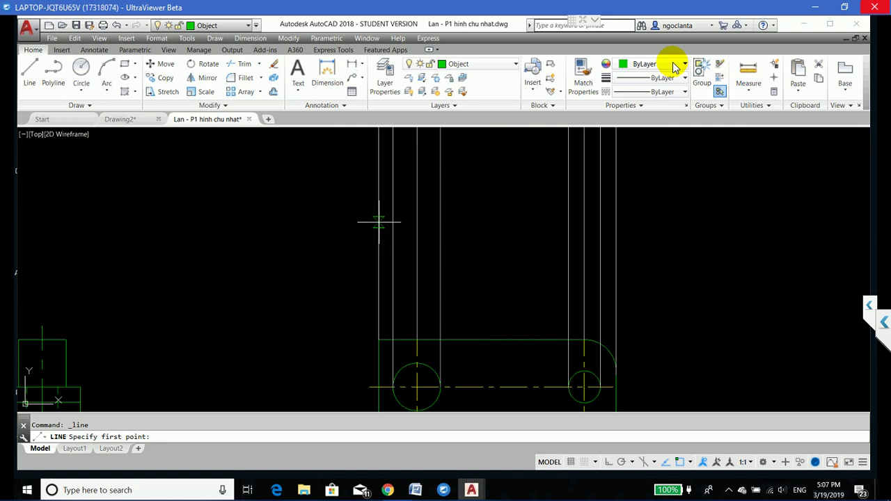
{"action": "scroll", "coordinate": [380, 220], "scroll_direction": "up", "scroll_amount": 2}
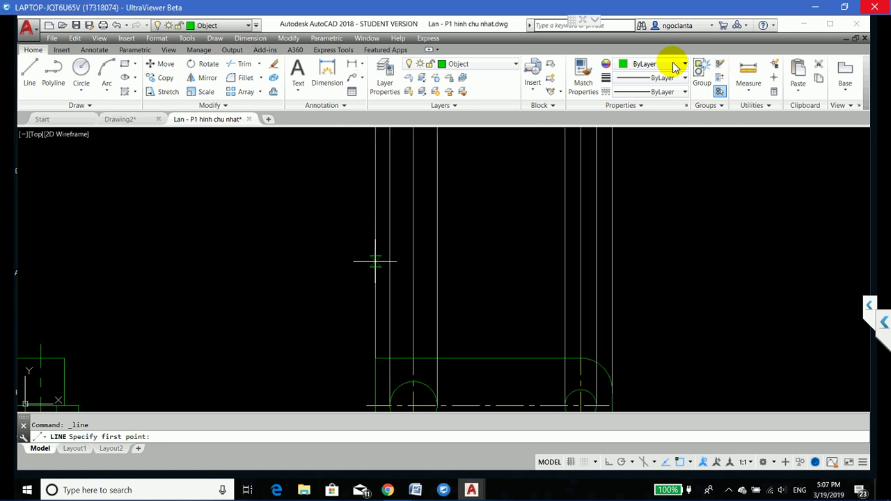
{"action": "left_click", "coordinate": [376, 261]}
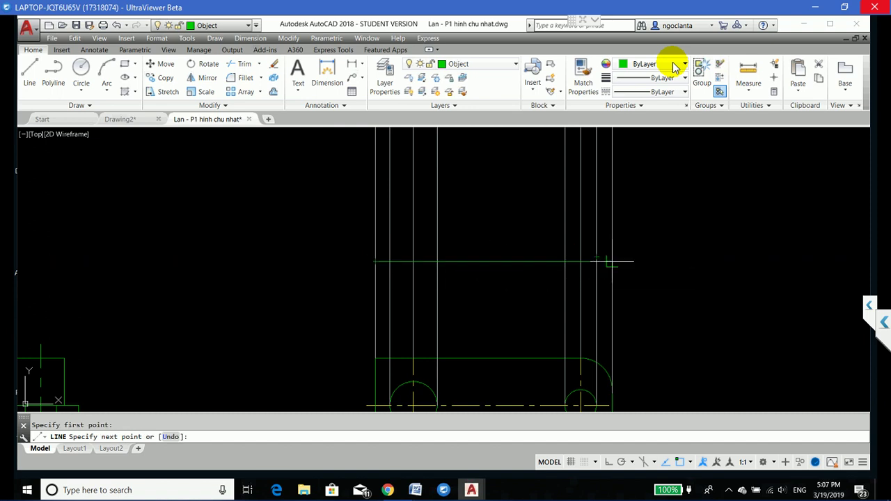
{"action": "left_click", "coordinate": [611, 262]}
{"action": "key", "text": "Escape"}
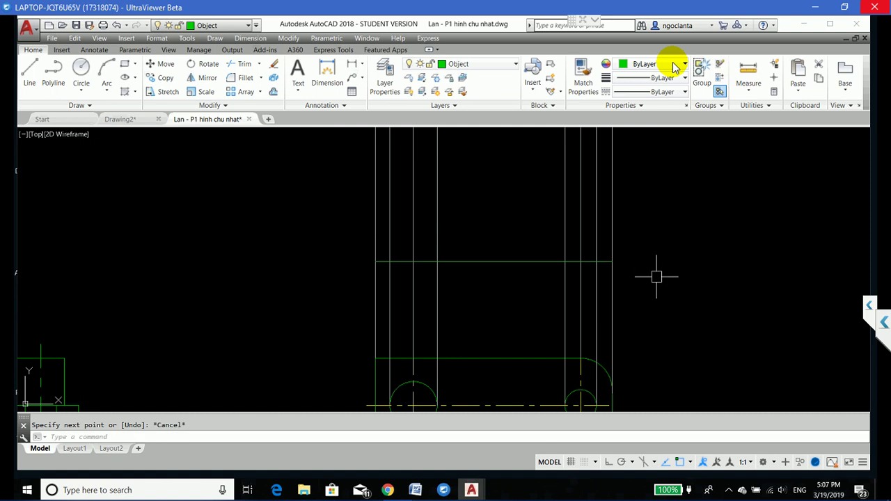
{"action": "scroll", "coordinate": [700, 288], "scroll_direction": "down", "scroll_amount": 2}
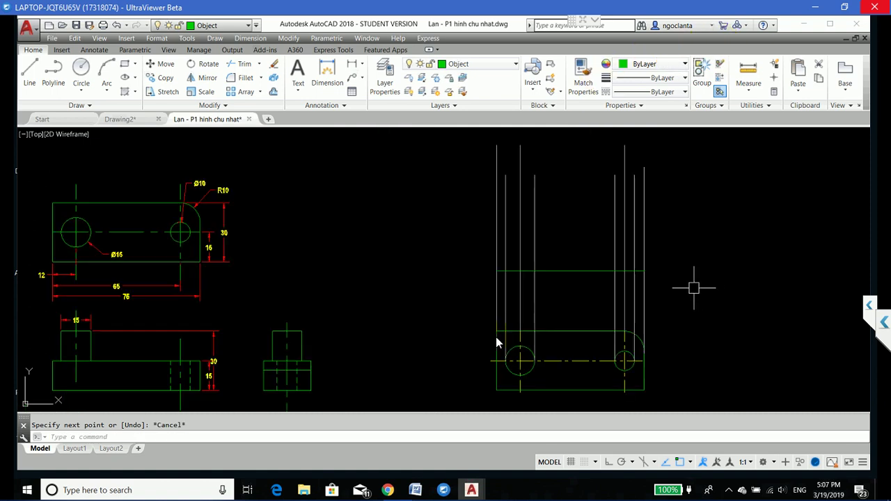
{"action": "scroll", "coordinate": [687, 289], "scroll_direction": "down", "scroll_amount": 1}
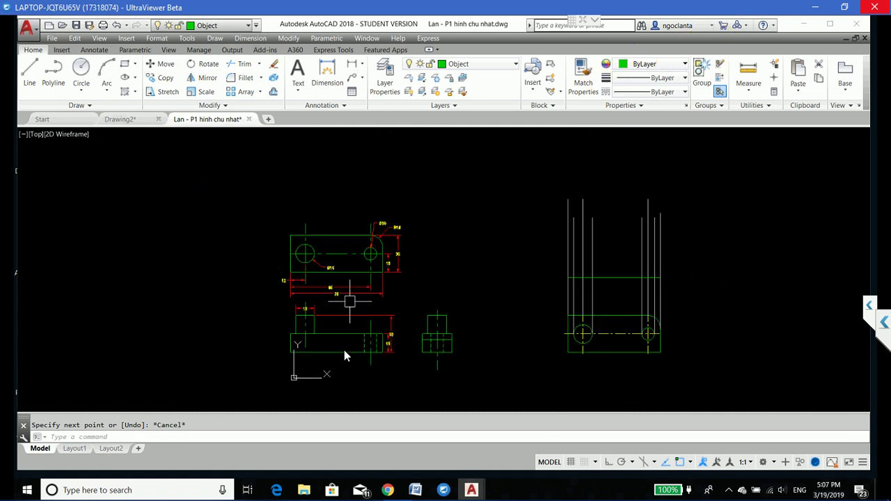
{"action": "scroll", "coordinate": [340, 353], "scroll_direction": "up", "scroll_amount": 1}
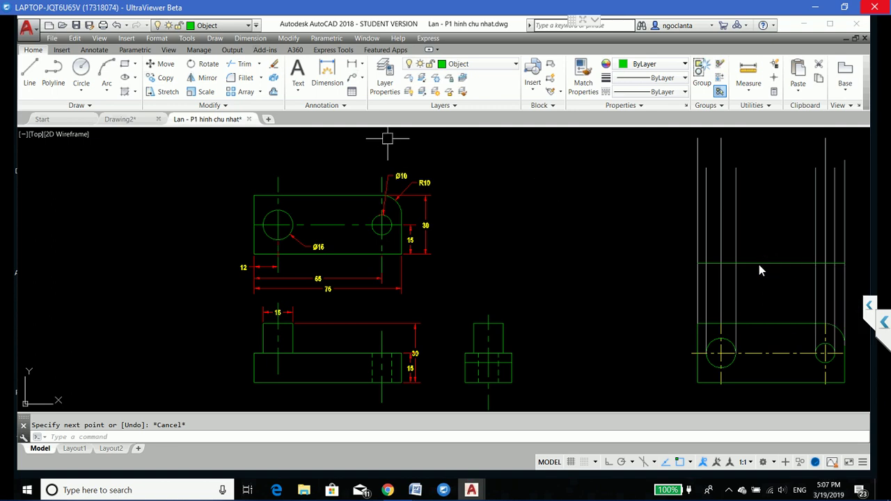
Offset the new horizontal line 15 units upward in the right-hand view.
{"action": "type", "text": "o"}
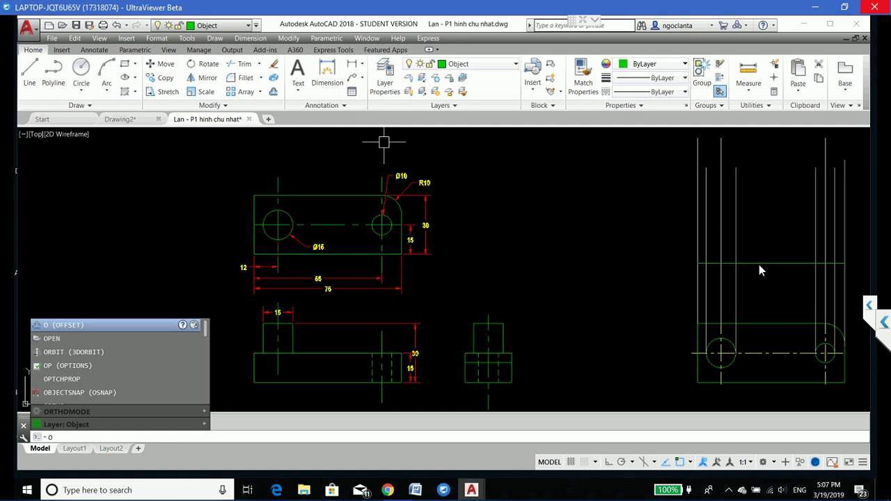
{"action": "key", "text": "Return"}
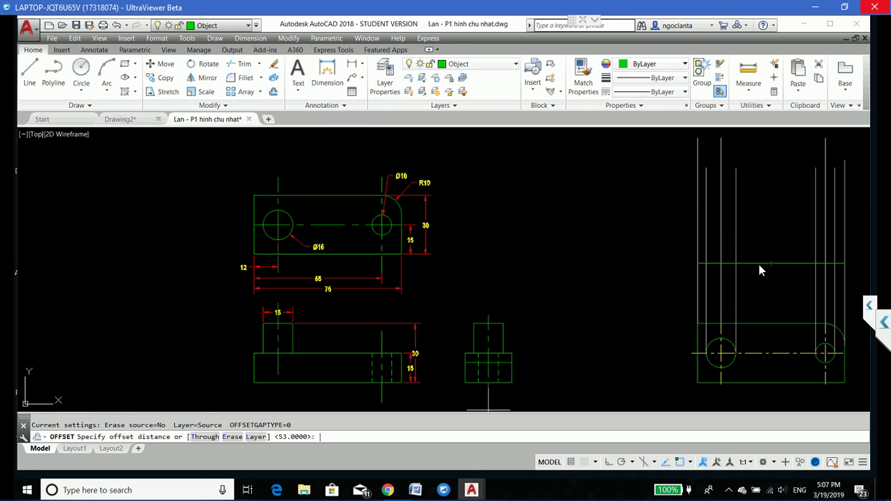
{"action": "type", "text": "15"}
{"action": "key", "text": "Return"}
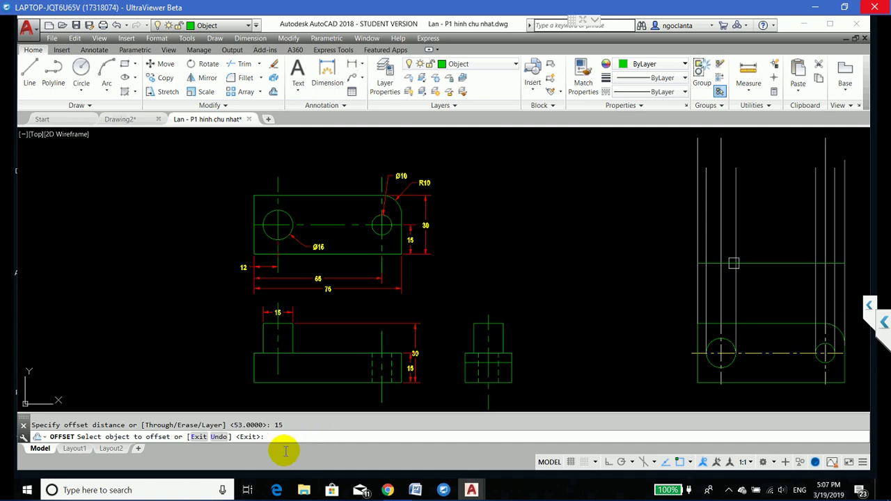
{"action": "left_click", "coordinate": [489, 317]}
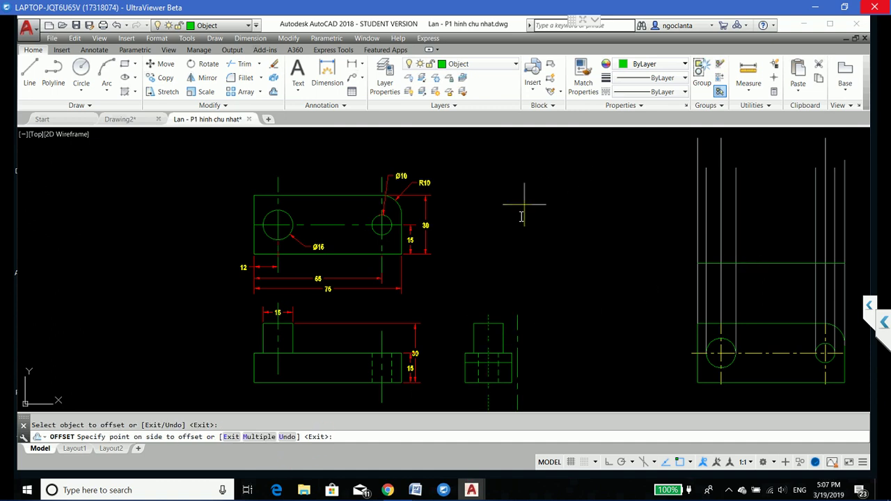
{"action": "key", "text": "Escape"}
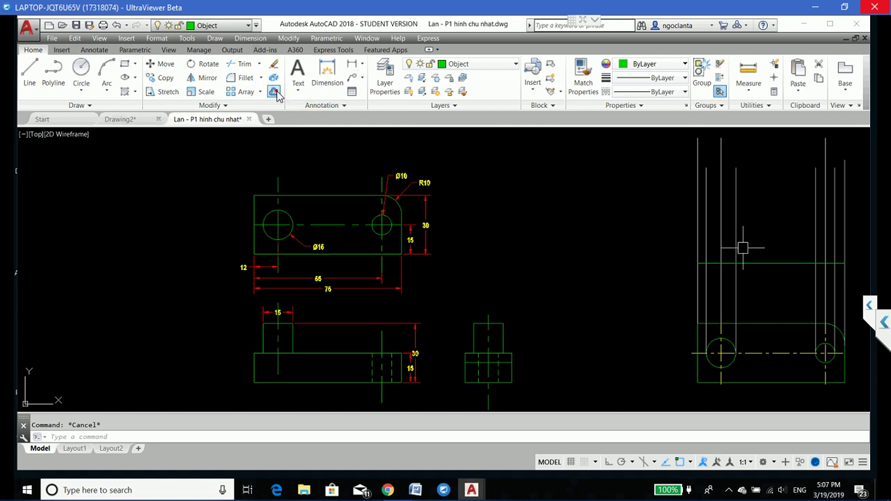
{"action": "left_click", "coordinate": [273, 92]}
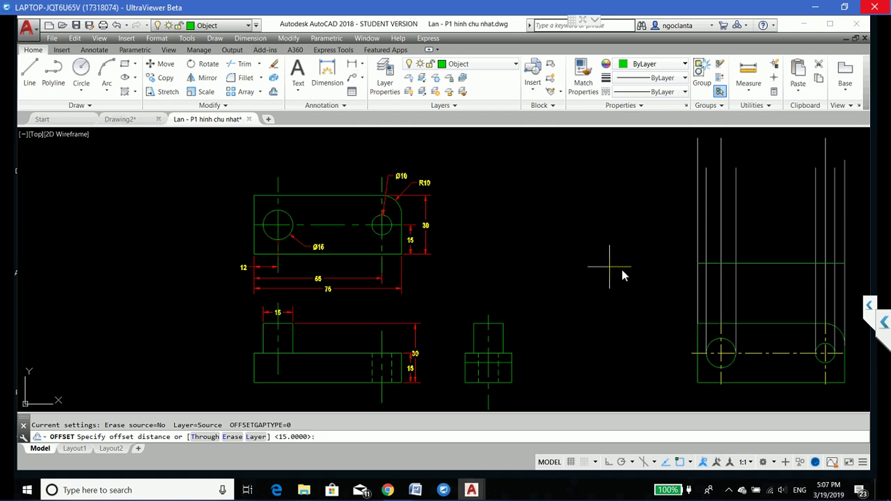
{"action": "left_click", "coordinate": [339, 433]}
{"action": "key", "text": "Return"}
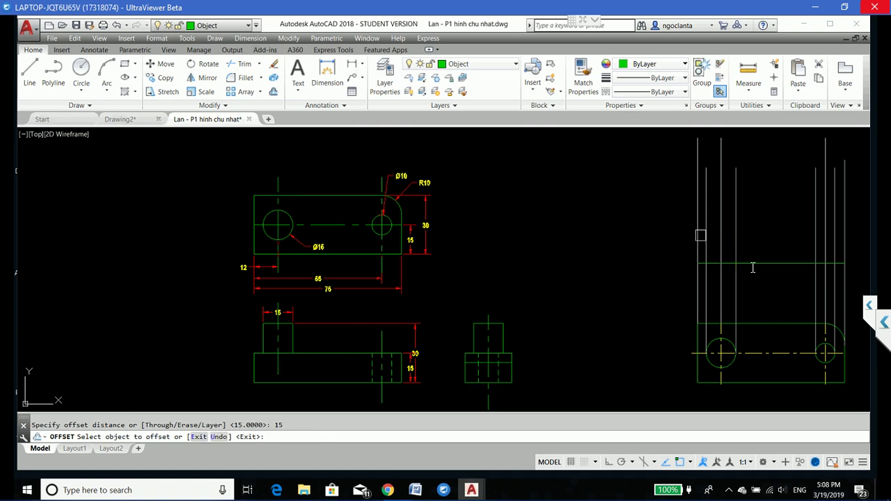
{"action": "left_click", "coordinate": [754, 270]}
{"action": "left_click", "coordinate": [757, 265]}
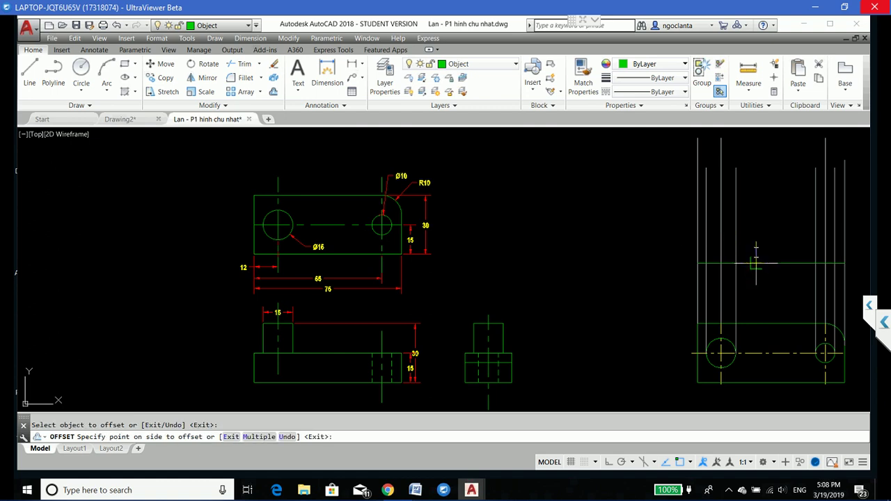
{"action": "left_click", "coordinate": [758, 213]}
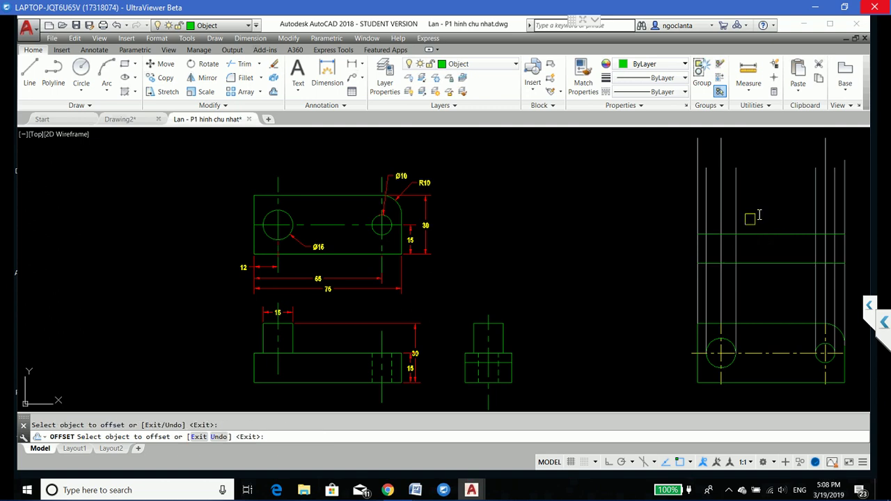
{"action": "key", "text": "Escape"}
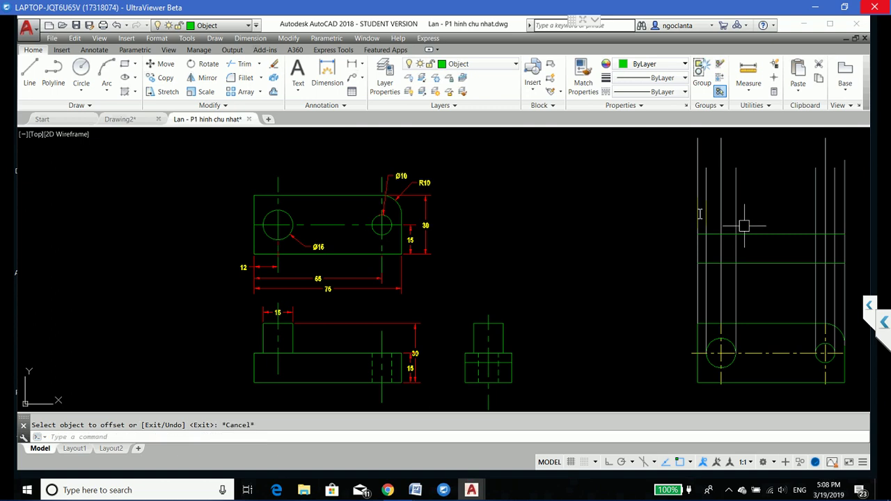
Offset the horizontal line 30 units upward to mark the upright's full height.
{"action": "left_click", "coordinate": [337, 354]}
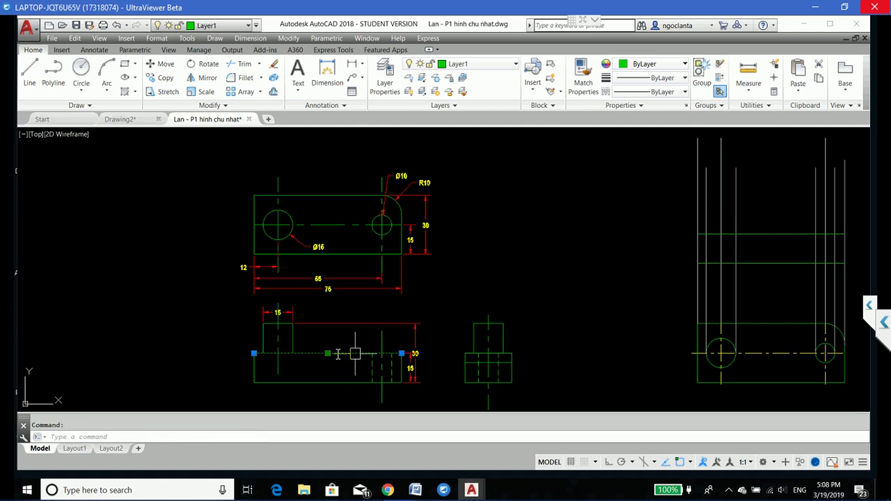
{"action": "key", "text": "Escape"}
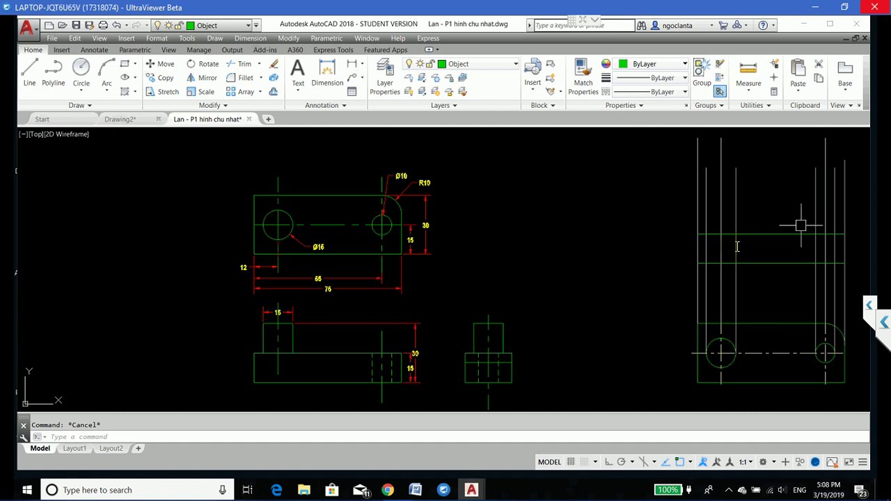
{"action": "type", "text": "O"}
{"action": "key", "text": "Return"}
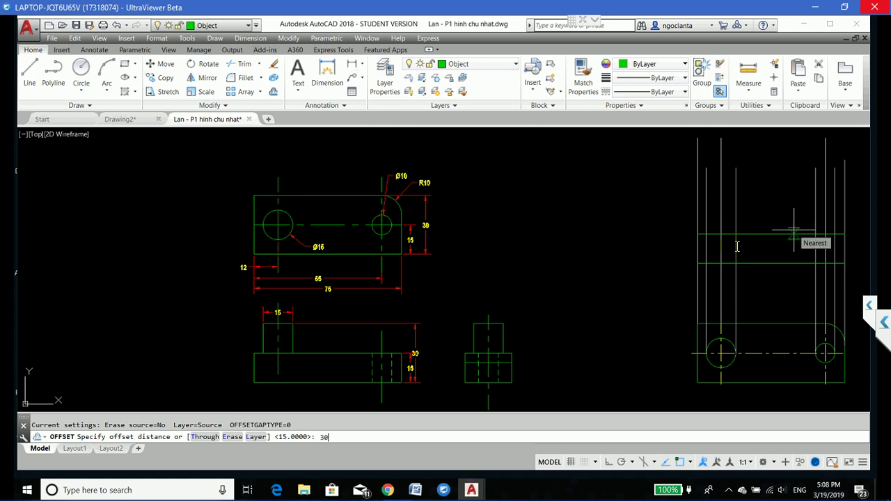
{"action": "key", "text": "Return"}
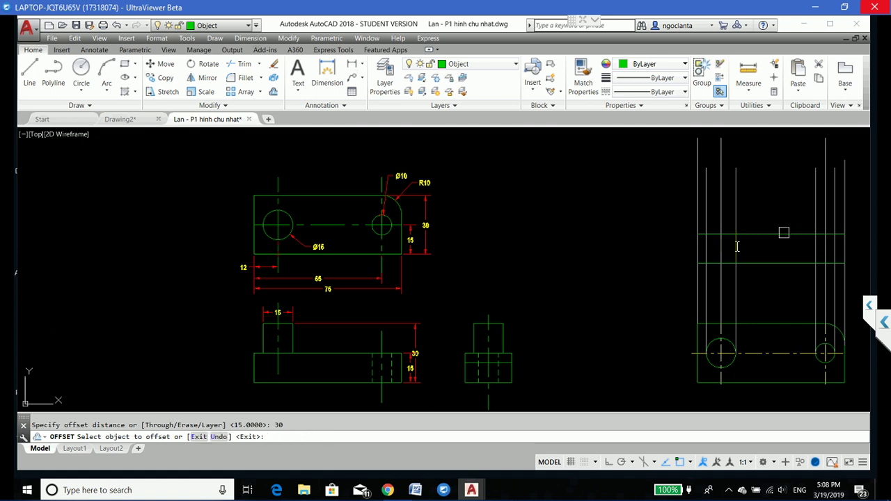
{"action": "left_click", "coordinate": [766, 264]}
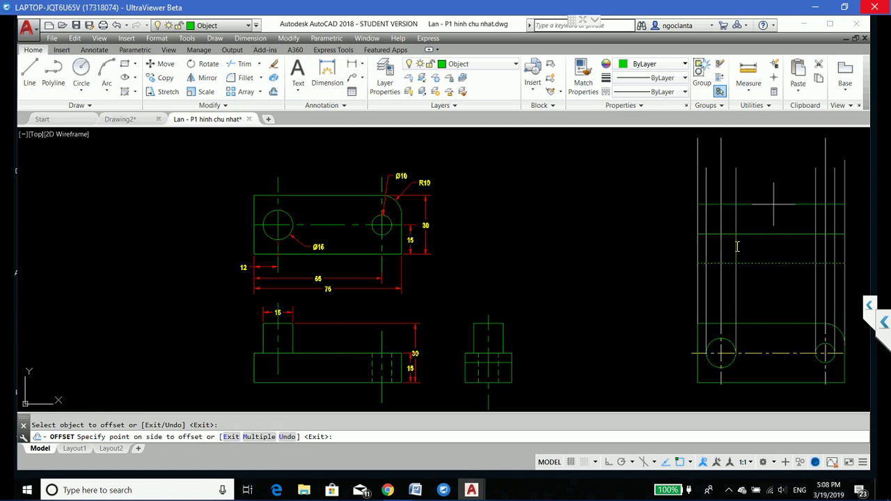
{"action": "left_click", "coordinate": [773, 204]}
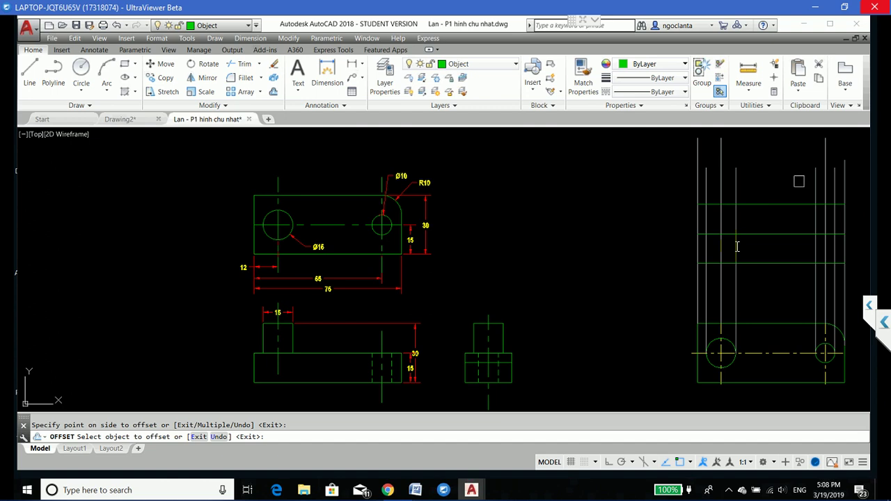
{"action": "key", "text": "Escape"}
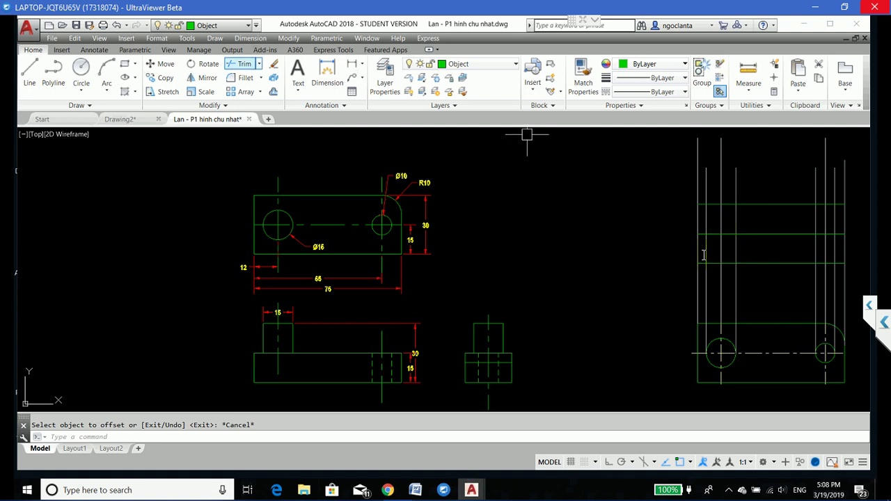
{"action": "type", "text": "tr"}
Trim the vertical line ends and top segment above the right view, deleting the leftover line.
{"action": "key", "text": "Return"}
{"action": "key", "text": "Return"}
{"action": "left_click", "coordinate": [699, 176]}
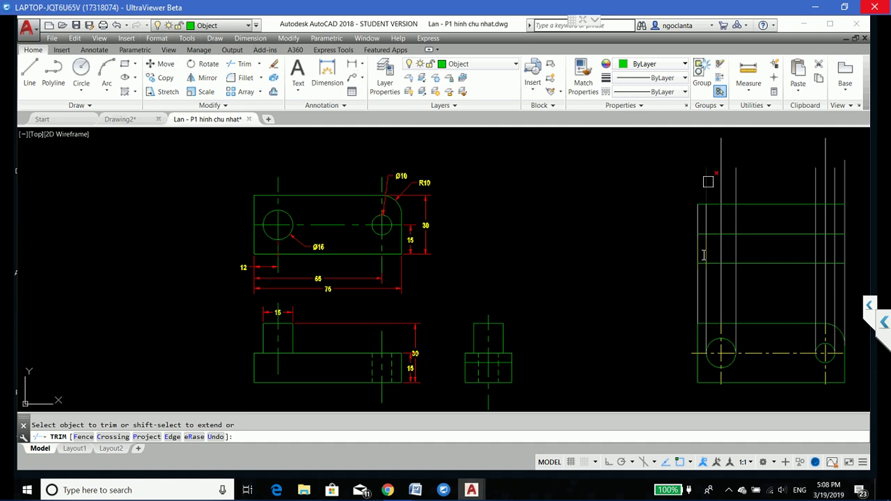
{"action": "left_click", "coordinate": [826, 178]}
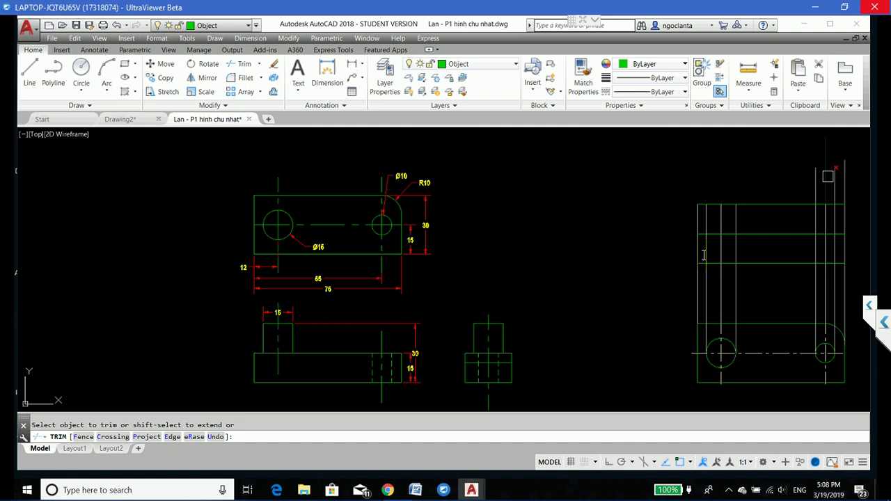
{"action": "left_click", "coordinate": [836, 178]}
{"action": "left_click", "coordinate": [845, 182]}
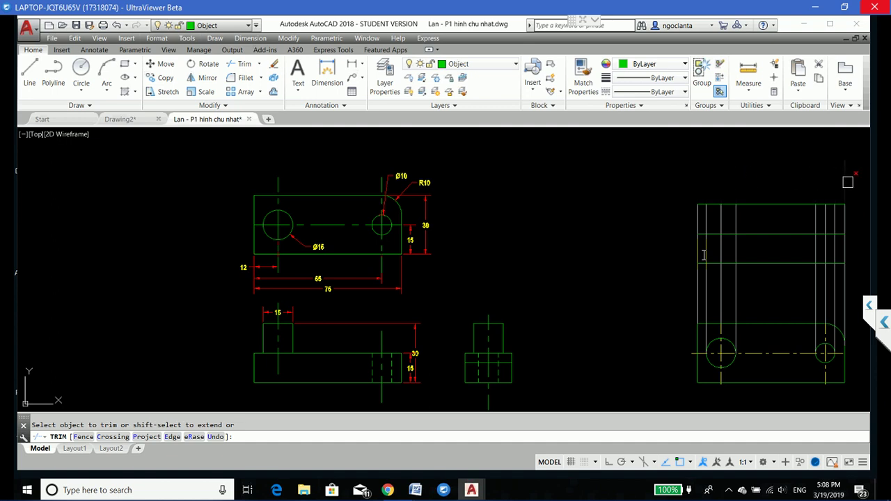
{"action": "left_click", "coordinate": [775, 205]}
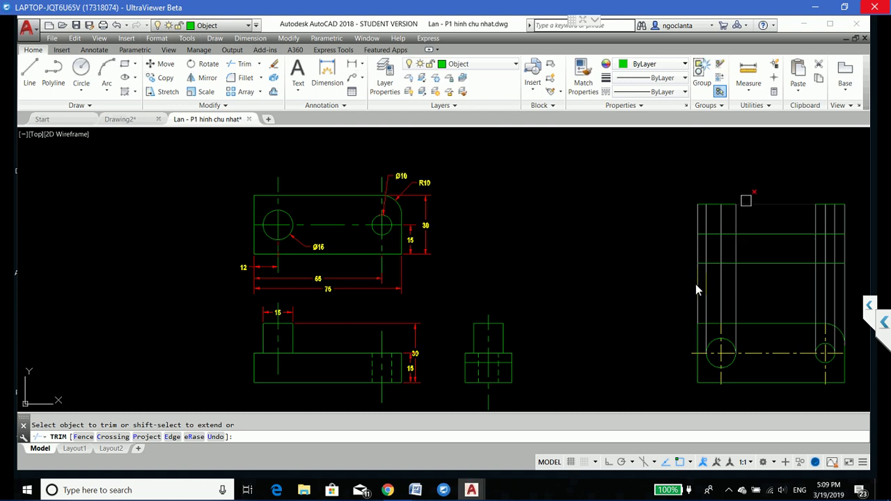
{"action": "left_click", "coordinate": [760, 202]}
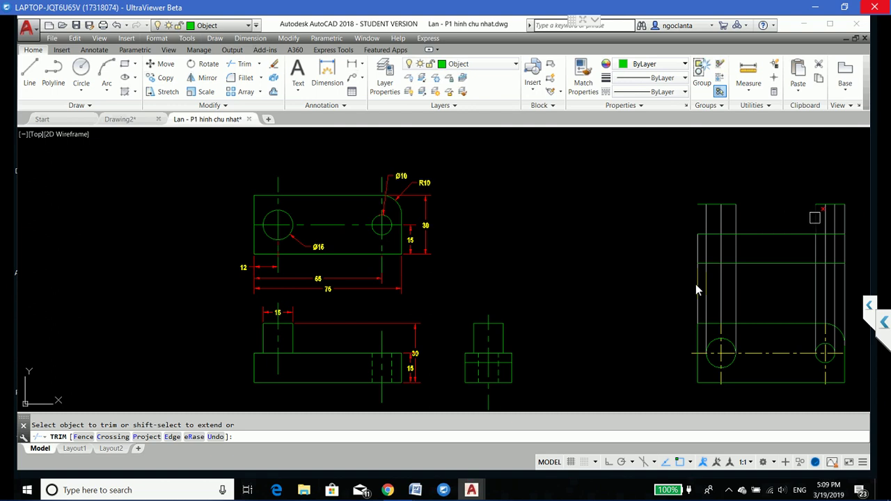
{"action": "left_click", "coordinate": [817, 219]}
{"action": "left_click", "coordinate": [826, 219]}
{"action": "left_click", "coordinate": [836, 217]}
{"action": "left_click", "coordinate": [844, 215]}
{"action": "key", "text": "Delete"}
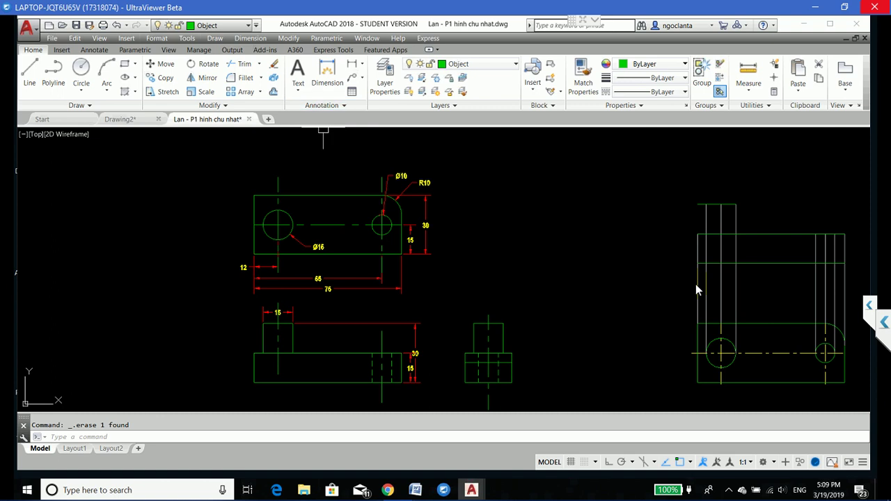
Trim the vertical segments joining the two right-hand views.
{"action": "type", "text": "TR"}
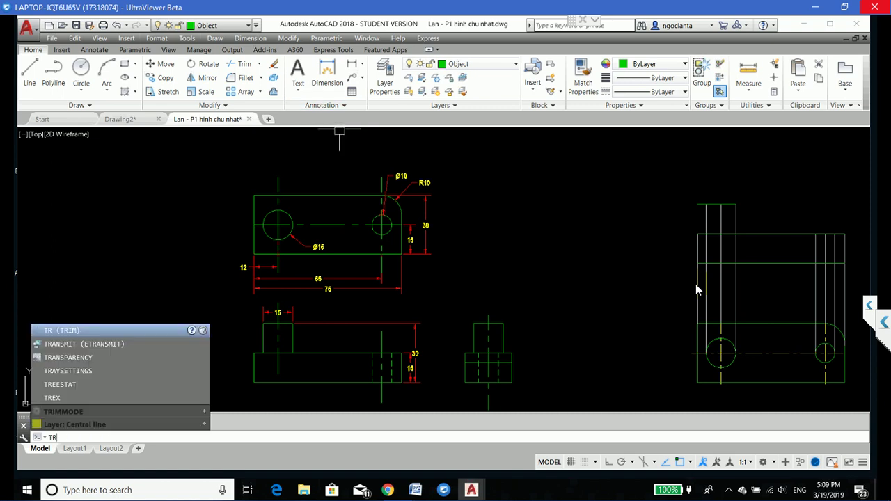
{"action": "key", "text": "Return"}
{"action": "left_click", "coordinate": [698, 292]}
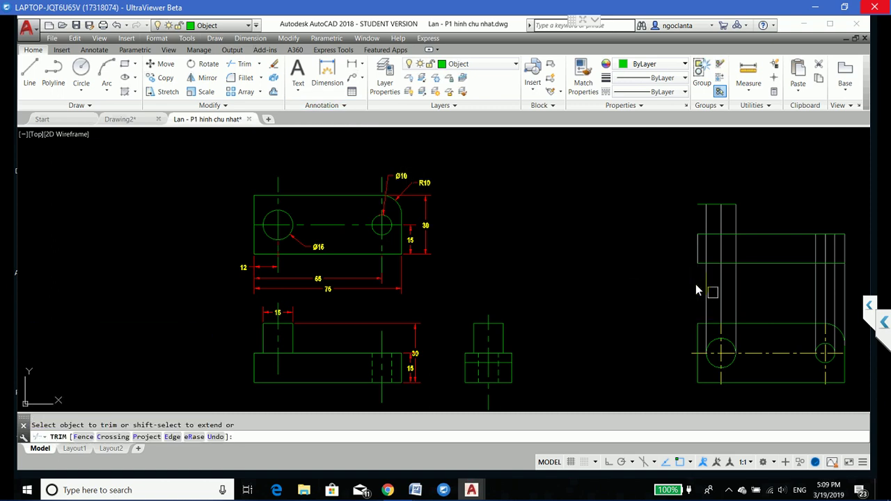
{"action": "left_click", "coordinate": [712, 292]}
{"action": "left_click", "coordinate": [715, 289]}
{"action": "left_click", "coordinate": [736, 289]}
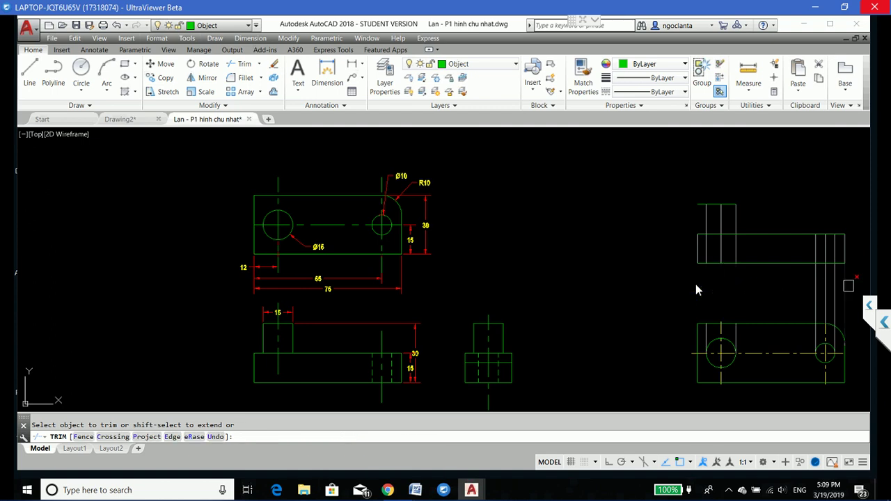
{"action": "left_click", "coordinate": [848, 285]}
{"action": "left_click", "coordinate": [808, 279]}
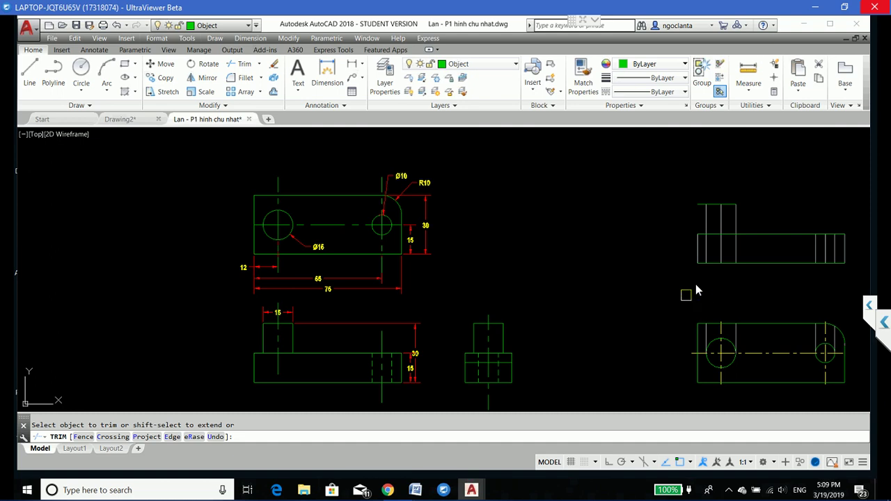
{"action": "scroll", "coordinate": [702, 203], "scroll_direction": "up", "scroll_amount": 2}
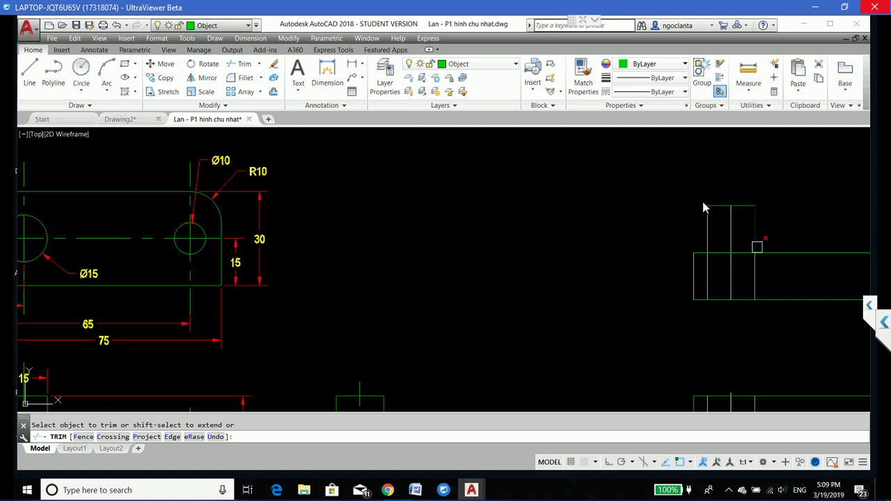
{"action": "scroll", "coordinate": [764, 239], "scroll_direction": "down", "scroll_amount": 2}
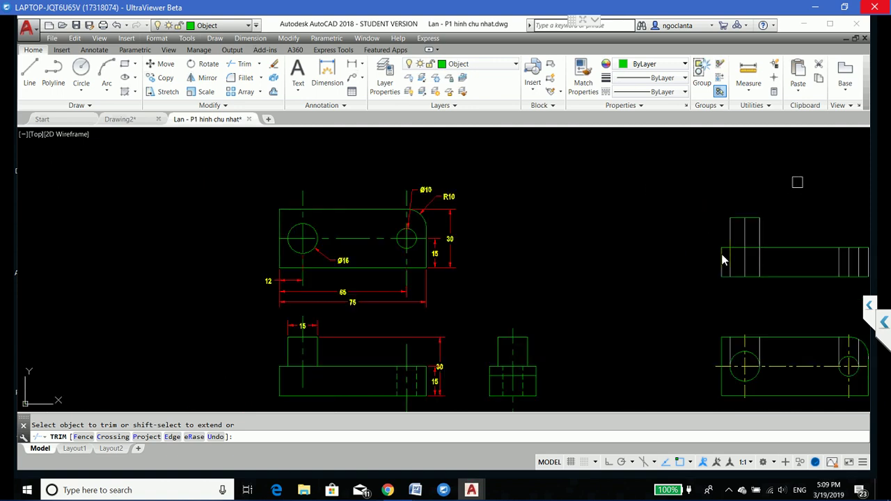
{"action": "key", "text": "Escape"}
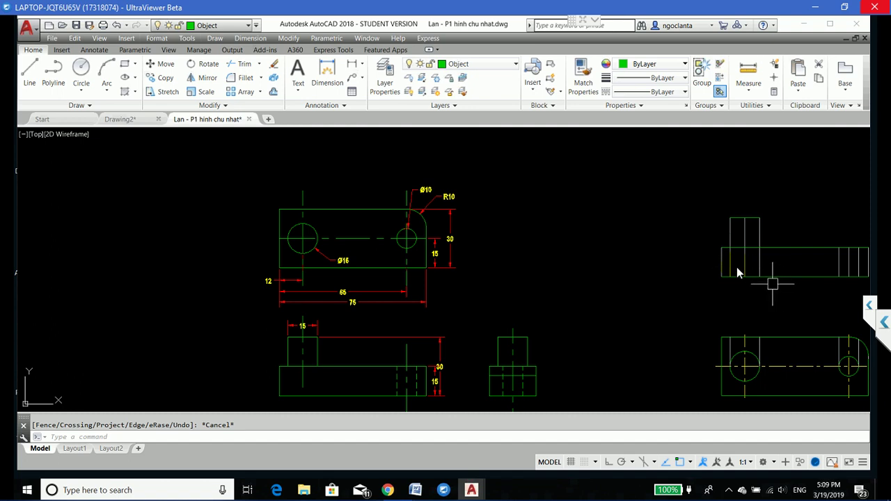
{"action": "scroll", "coordinate": [773, 283], "scroll_direction": "up", "scroll_amount": 2}
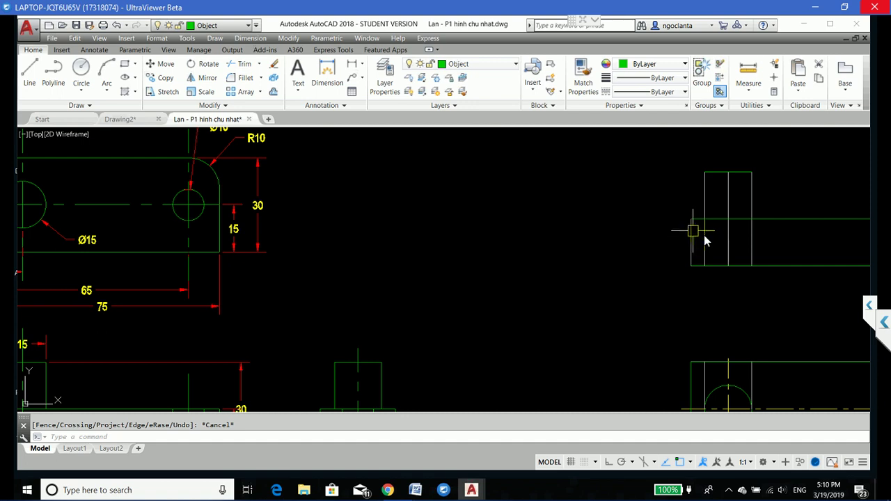
Trim the leftover vertical segments beside and below the raised block.
{"action": "type", "text": "tr"}
{"action": "key", "text": "Return"}
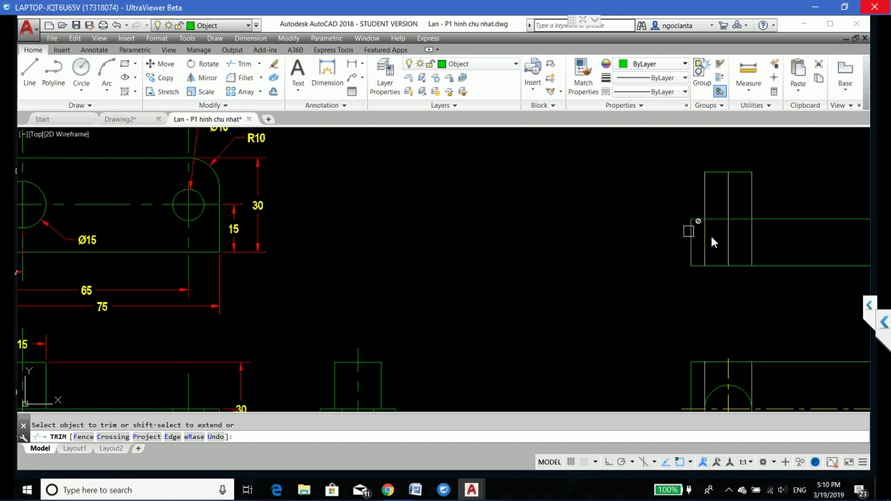
{"action": "left_click", "coordinate": [705, 237]}
{"action": "left_click", "coordinate": [752, 243]}
{"action": "scroll", "coordinate": [714, 246], "scroll_direction": "down", "scroll_amount": 3}
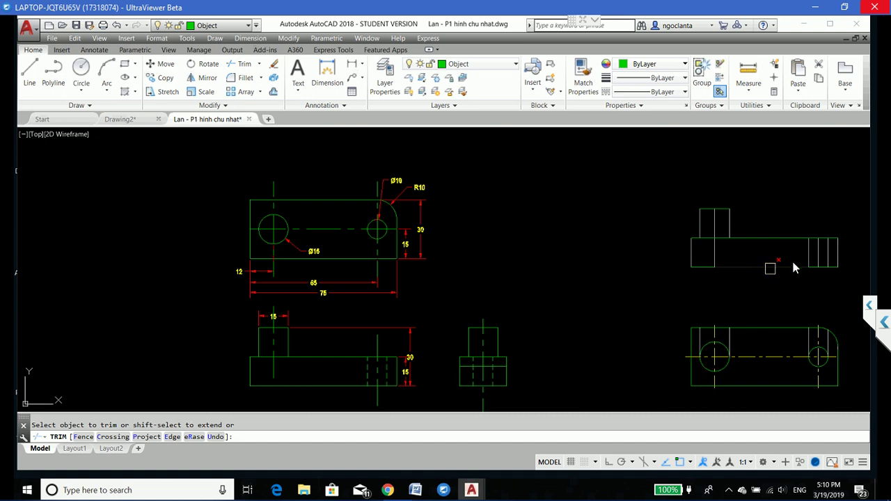
{"action": "key", "text": "Escape"}
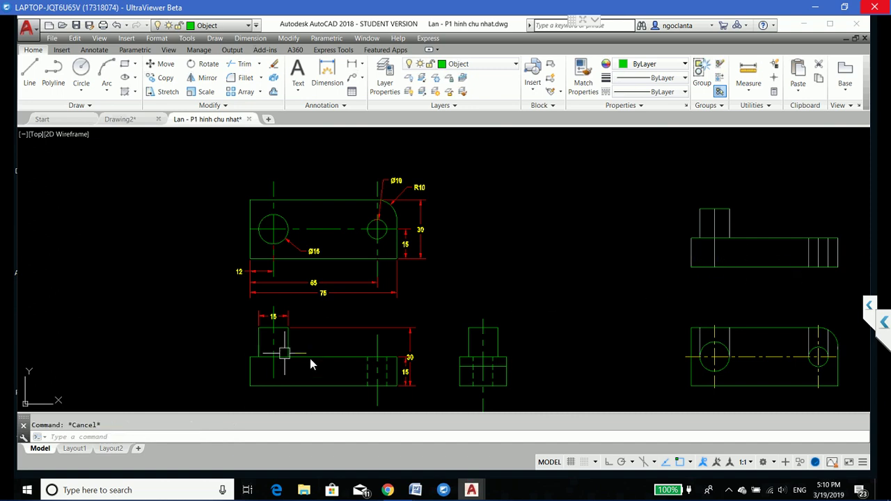
Match the side-view base edge's properties onto the block's vertical line.
{"action": "scroll", "coordinate": [739, 239], "scroll_direction": "up", "scroll_amount": 4}
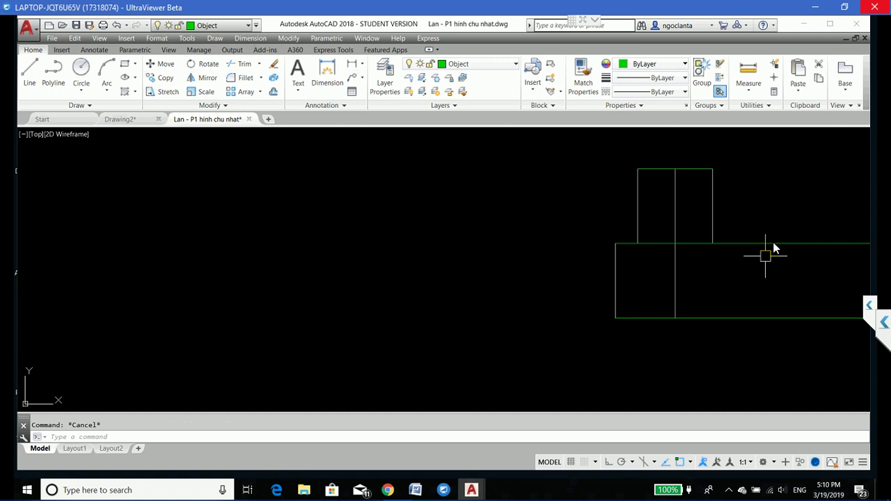
{"action": "scroll", "coordinate": [766, 256], "scroll_direction": "down", "scroll_amount": 2}
{"action": "scroll", "coordinate": [775, 248], "scroll_direction": "down", "scroll_amount": 2}
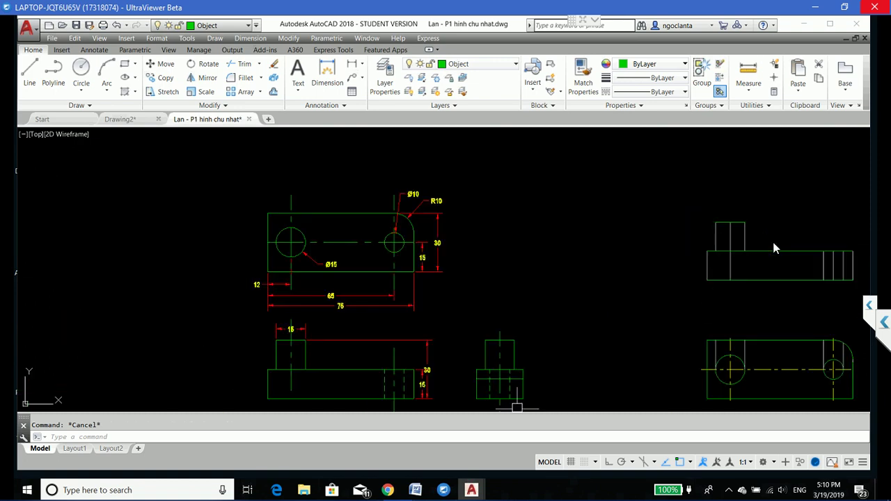
{"action": "type", "text": "MA"}
{"action": "key", "text": "Return"}
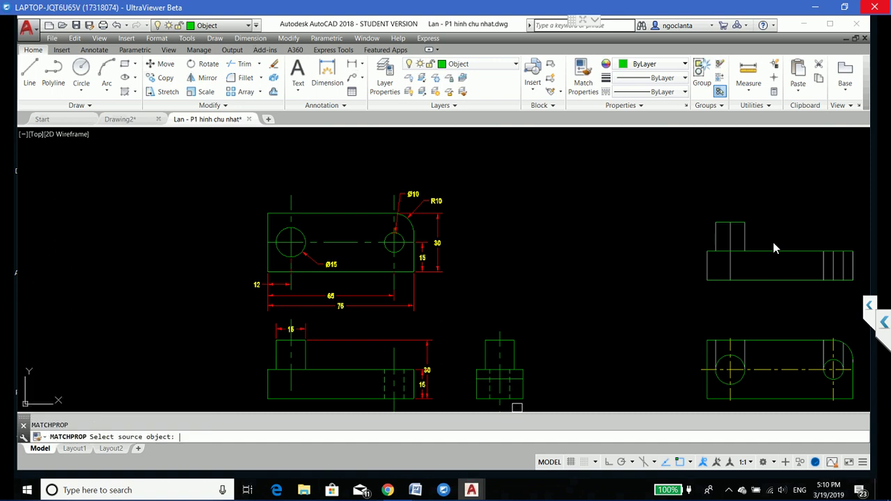
{"action": "left_click", "coordinate": [760, 251]}
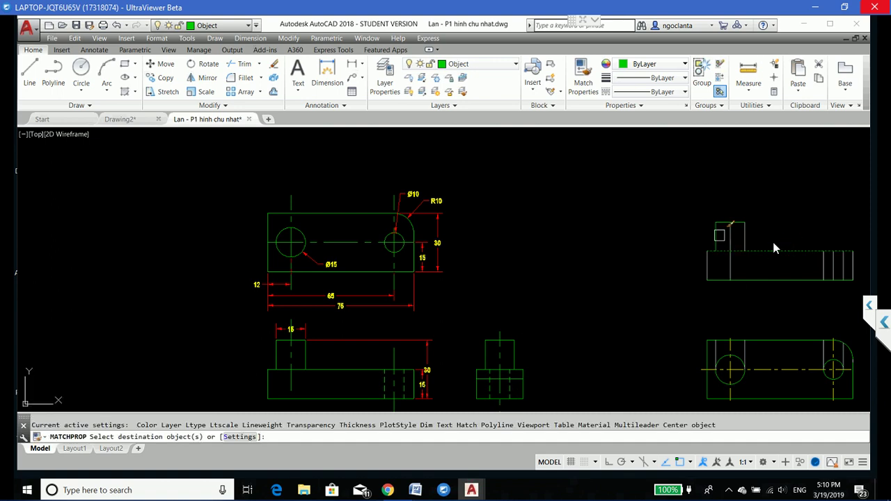
{"action": "left_click", "coordinate": [728, 235]}
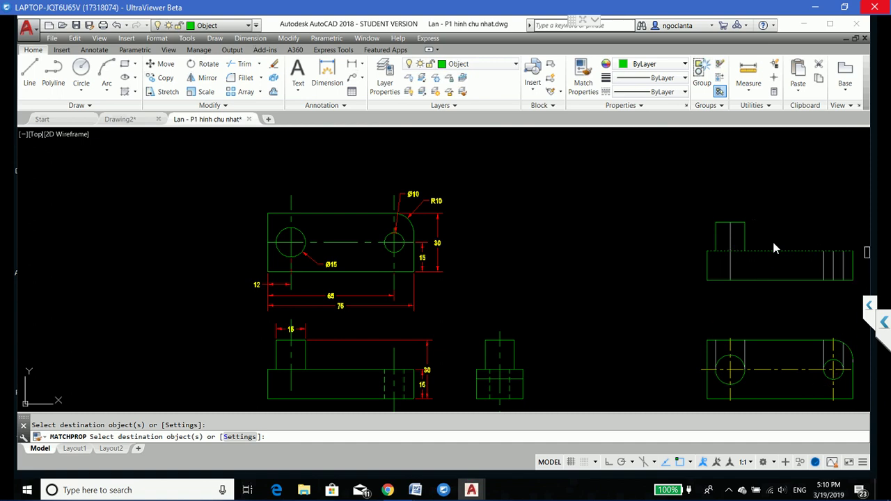
{"action": "key", "text": "Escape"}
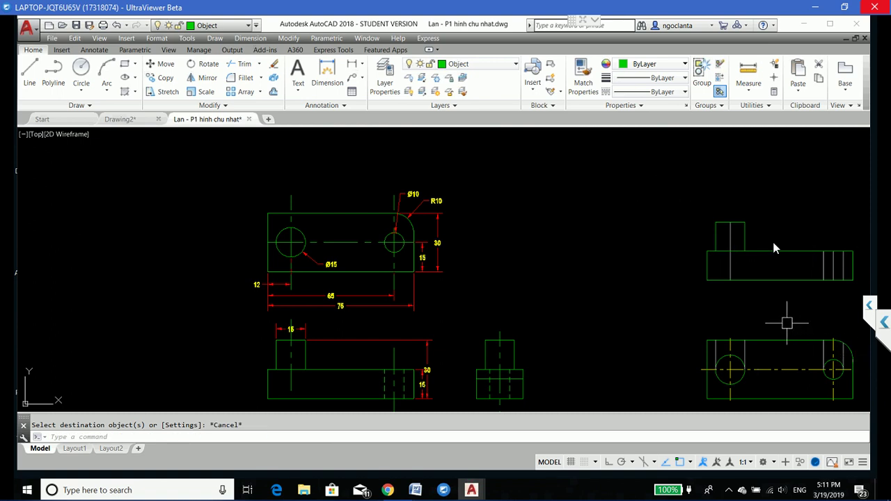
Match the lower-view circle's properties onto a hole-edge line in the upper view.
{"action": "type", "text": "ma"}
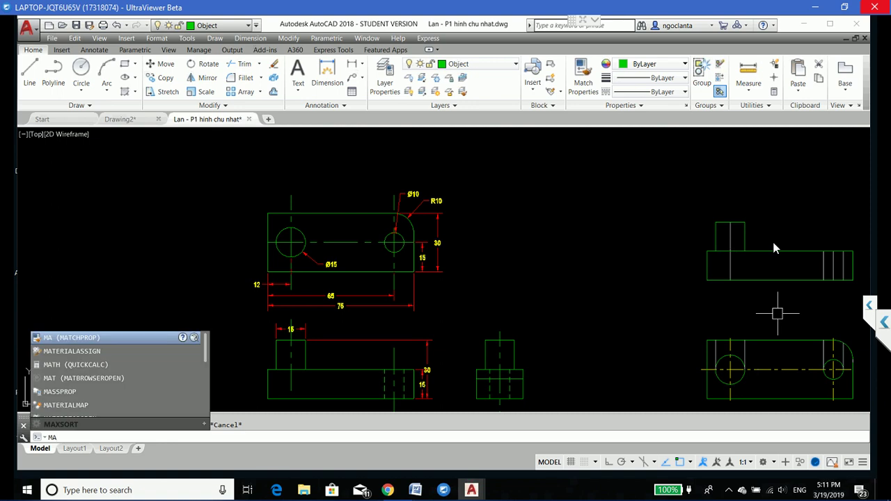
{"action": "key", "text": "Return"}
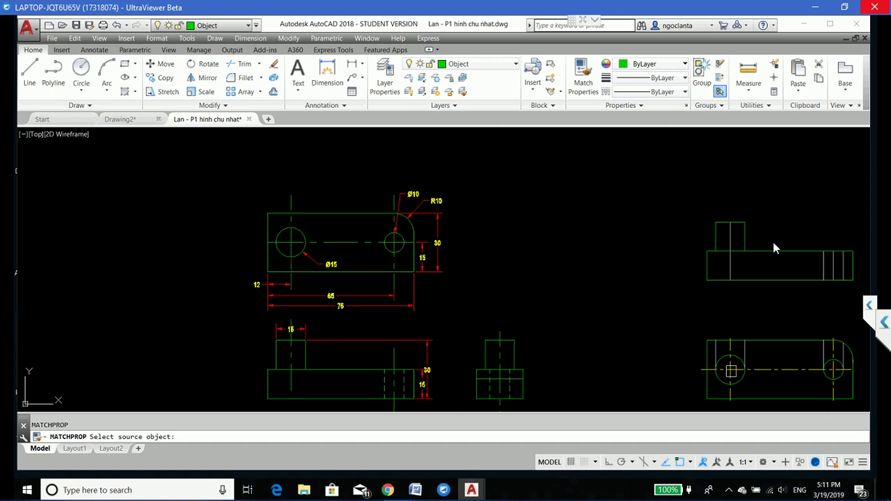
{"action": "left_click", "coordinate": [732, 371]}
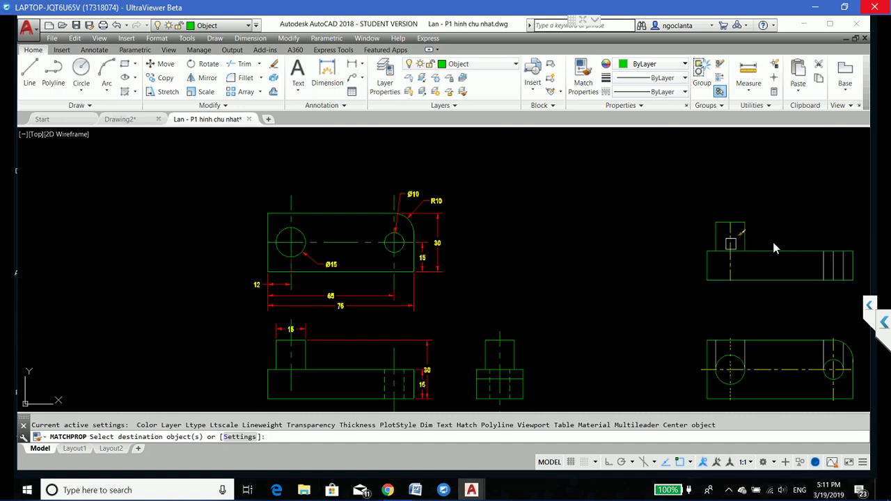
{"action": "left_click", "coordinate": [730, 244]}
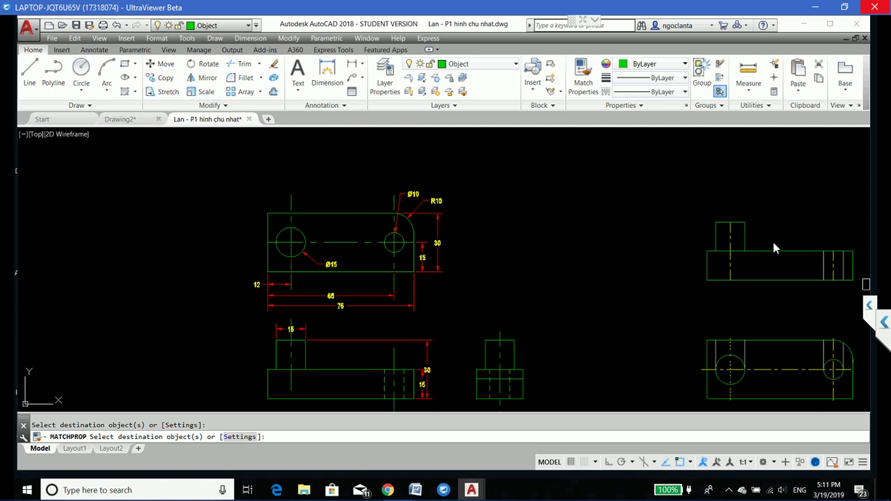
{"action": "key", "text": "Escape"}
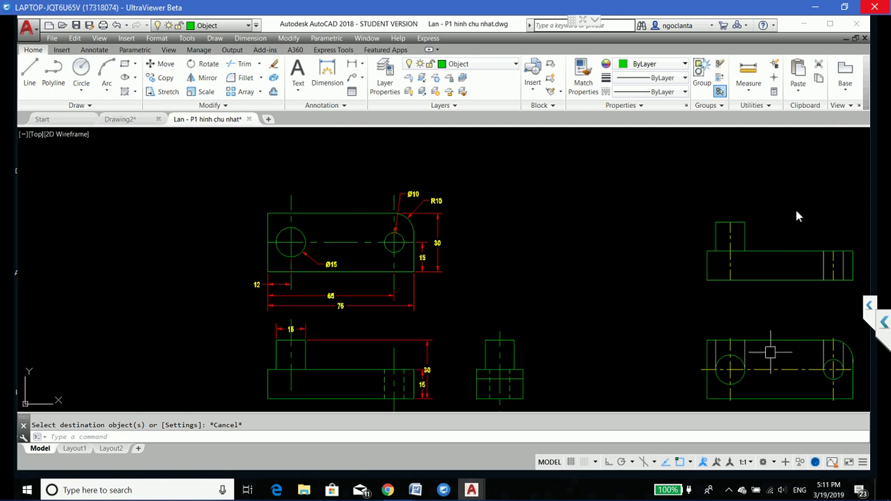
Delete the four stray lines and leftover element around the hole in the upper-right view.
{"action": "scroll", "coordinate": [501, 343], "scroll_direction": "down", "scroll_amount": 3}
{"action": "scroll", "coordinate": [705, 310], "scroll_direction": "up", "scroll_amount": 3}
{"action": "scroll", "coordinate": [675, 399], "scroll_direction": "up", "scroll_amount": 2}
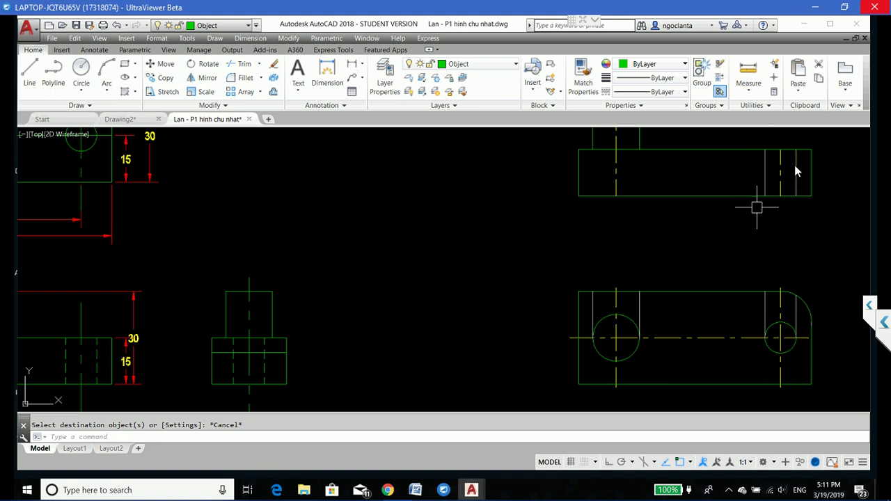
{"action": "left_click", "coordinate": [640, 303]}
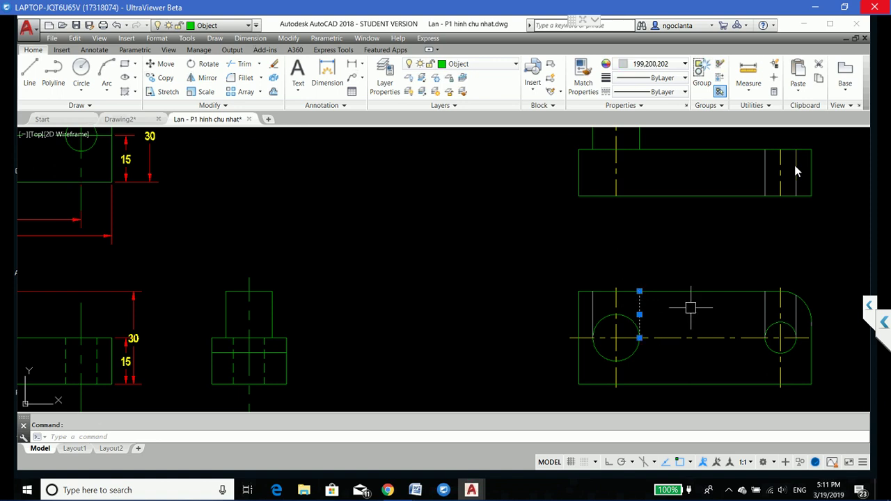
{"action": "key", "text": "Delete"}
{"action": "left_click", "coordinate": [593, 306]}
{"action": "key", "text": "Delete"}
{"action": "left_click", "coordinate": [766, 310]}
{"action": "key", "text": "Delete"}
{"action": "left_click", "coordinate": [796, 311]}
{"action": "key", "text": "Delete"}
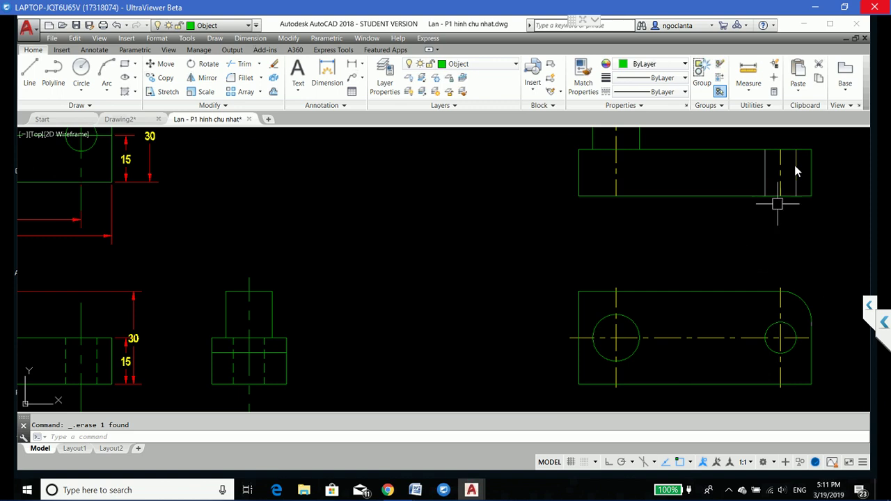
Put the small hole's two edge lines on the Hidden line layer with ByLayer colour.
{"action": "left_click", "coordinate": [765, 173]}
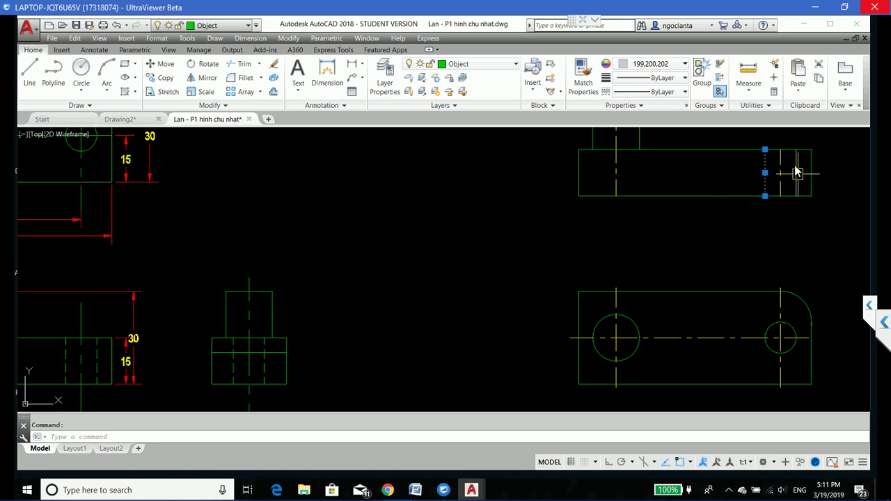
{"action": "left_click", "coordinate": [797, 172]}
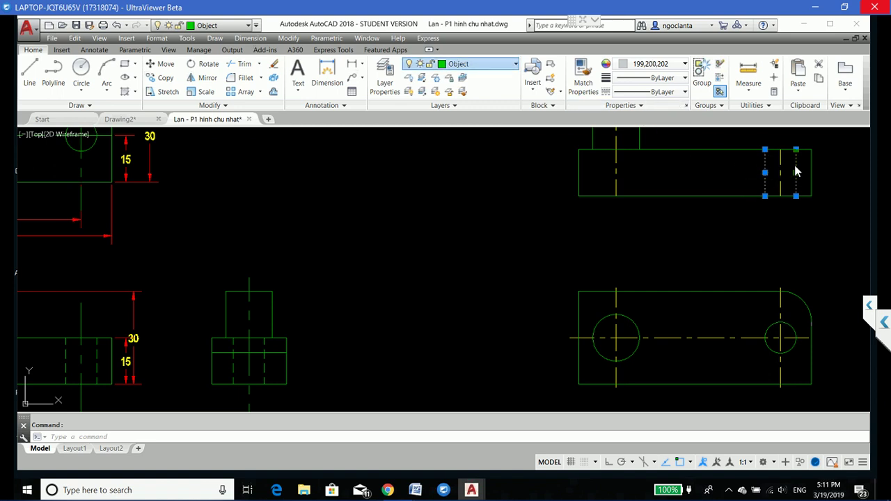
{"action": "left_click", "coordinate": [481, 63]}
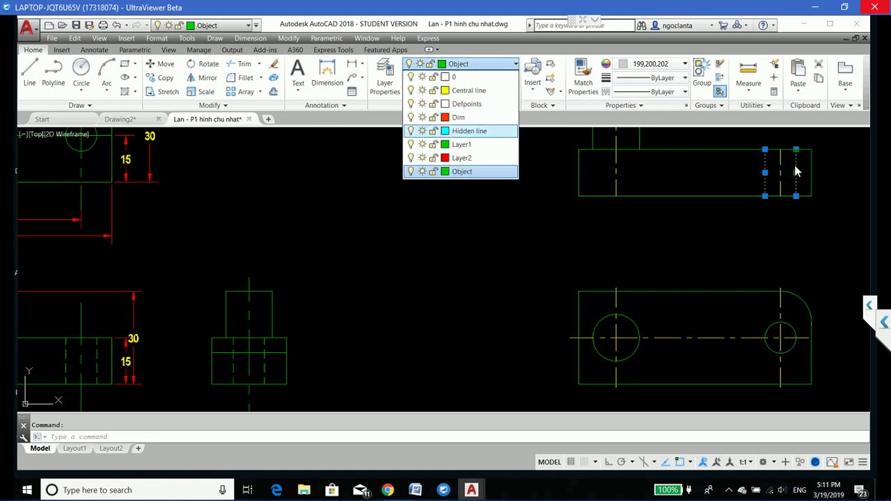
{"action": "left_click", "coordinate": [470, 131]}
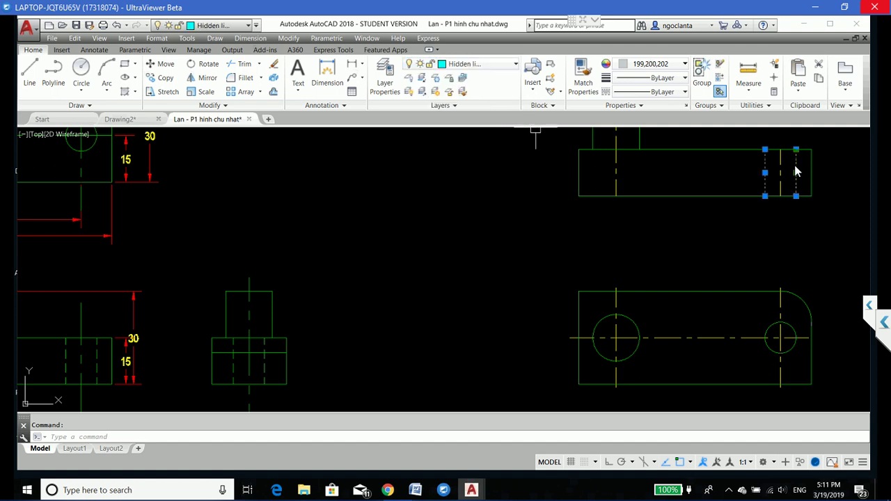
{"action": "left_click", "coordinate": [686, 64]}
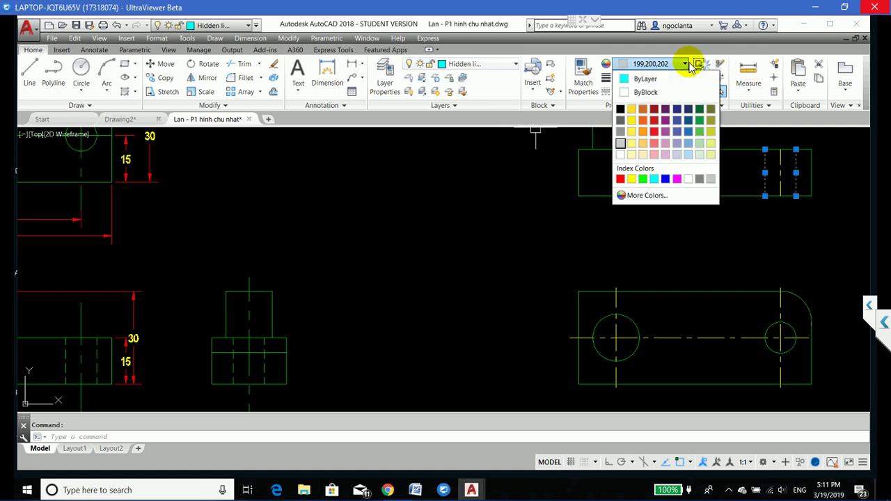
{"action": "left_click", "coordinate": [646, 78]}
{"action": "left_click", "coordinate": [800, 228]}
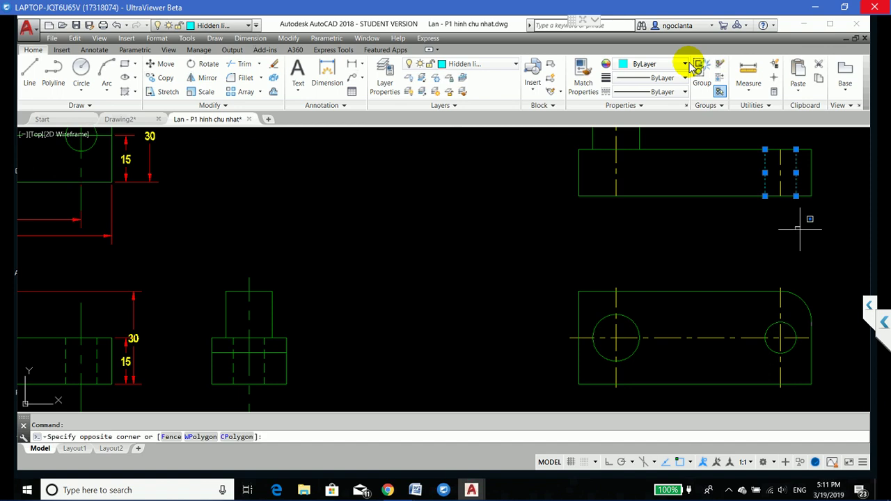
{"action": "key", "text": "Escape"}
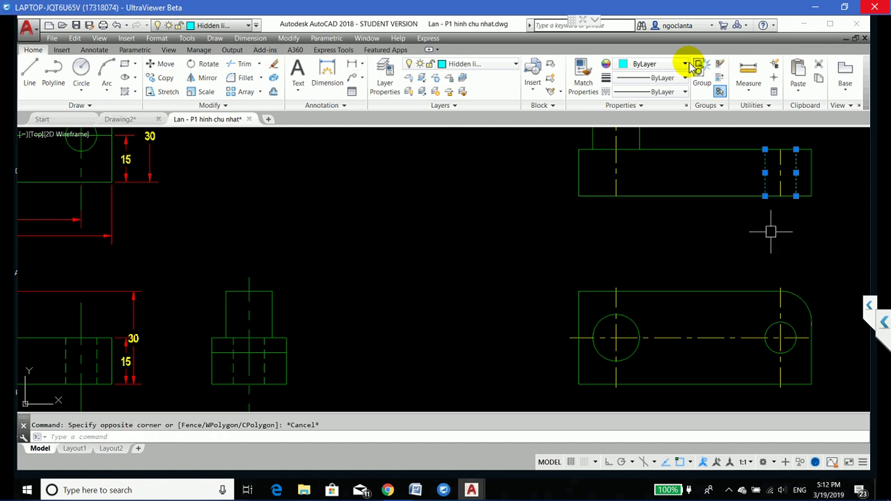
{"action": "key", "text": "Escape"}
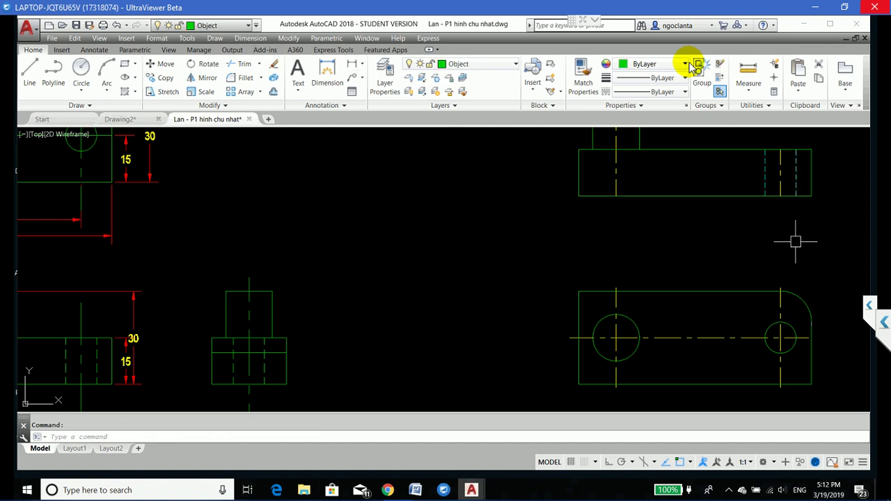
{"action": "scroll", "coordinate": [799, 245], "scroll_direction": "down", "scroll_amount": 2}
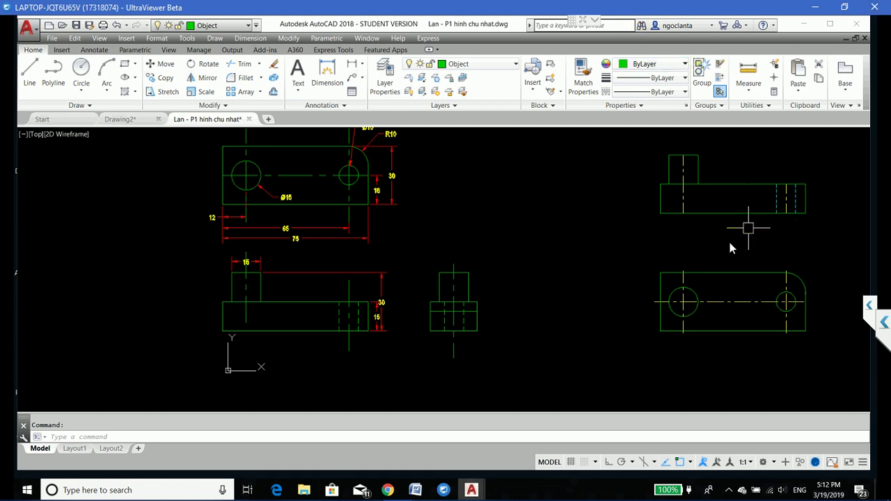
Set the current colour to grey 199,200,202 and draw a projection line right from the base's top edge.
{"action": "middle_click_drag", "start_coordinate": [749, 228], "coordinate": [542, 254]}
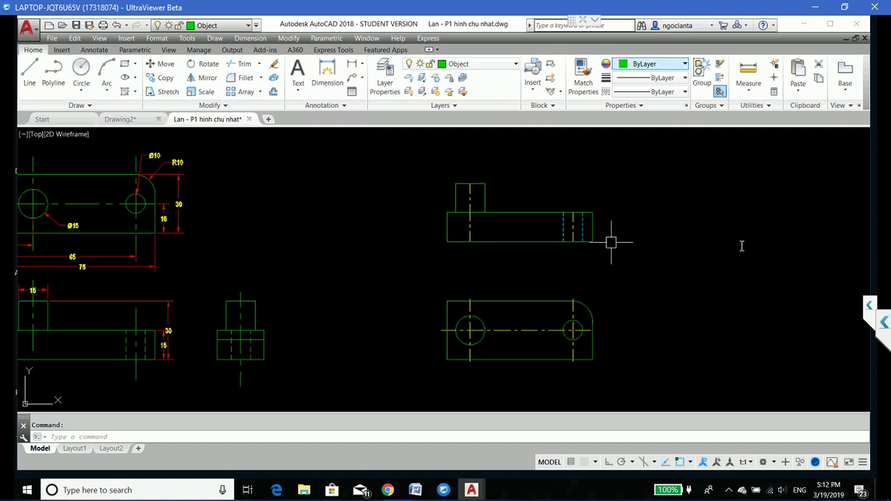
{"action": "left_click", "coordinate": [685, 64]}
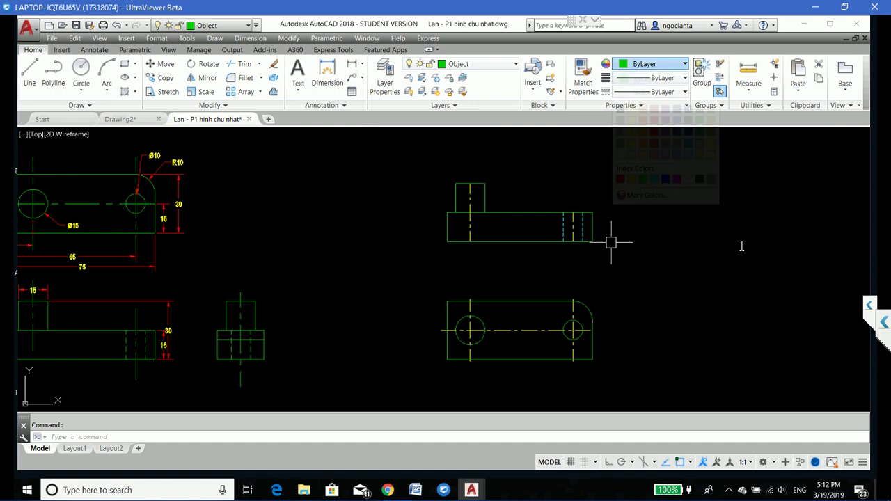
{"action": "left_click", "coordinate": [620, 142]}
{"action": "left_click", "coordinate": [29, 73]}
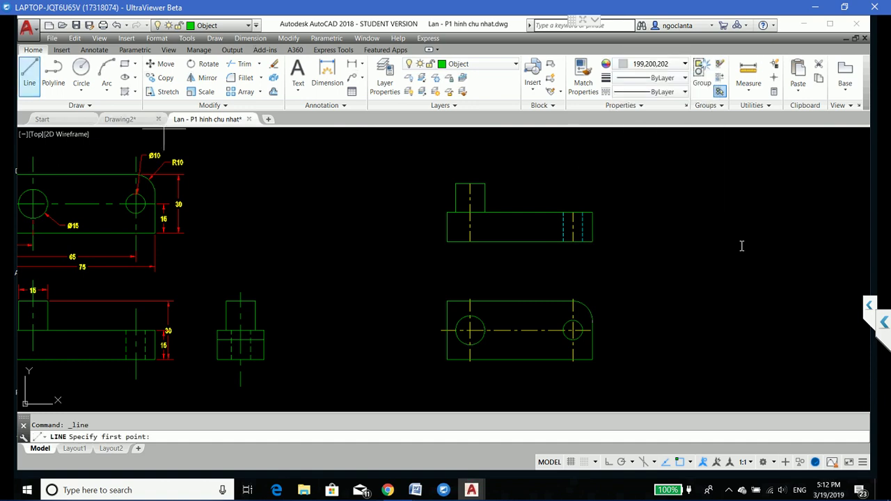
{"action": "left_click", "coordinate": [592, 212]}
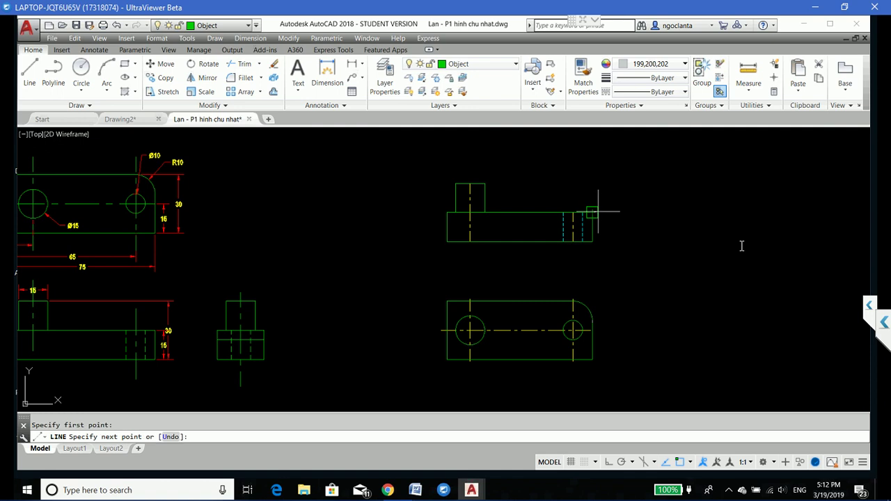
{"action": "left_click", "coordinate": [729, 212]}
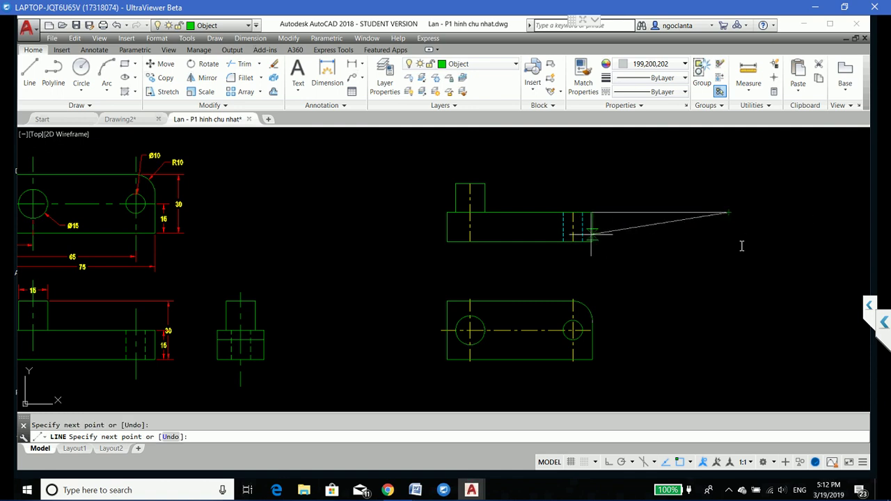
{"action": "key", "text": "Escape"}
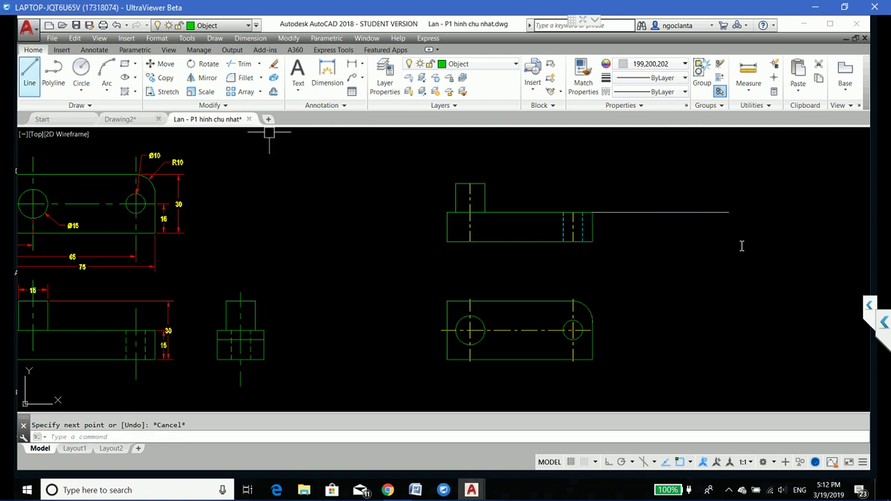
Draw horizontal projection lines right from the base's bottom edge and the upright's top.
{"action": "left_click", "coordinate": [29, 73]}
{"action": "left_click", "coordinate": [593, 242]}
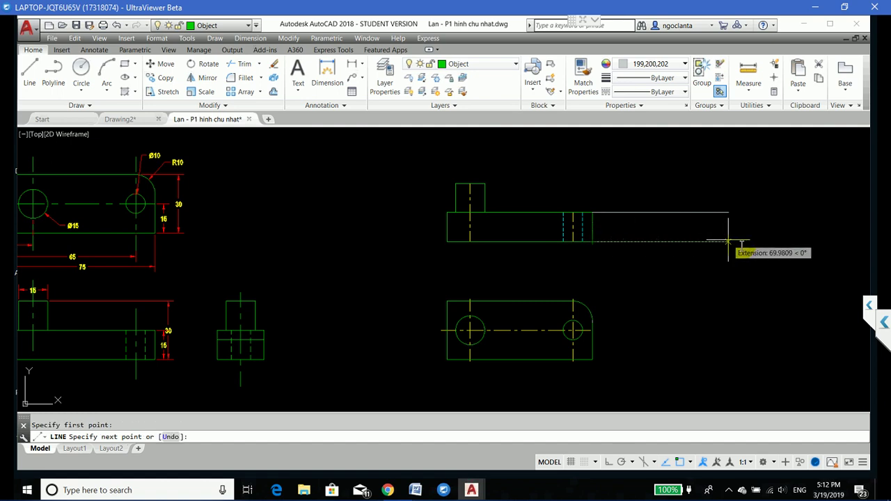
{"action": "left_click", "coordinate": [728, 241]}
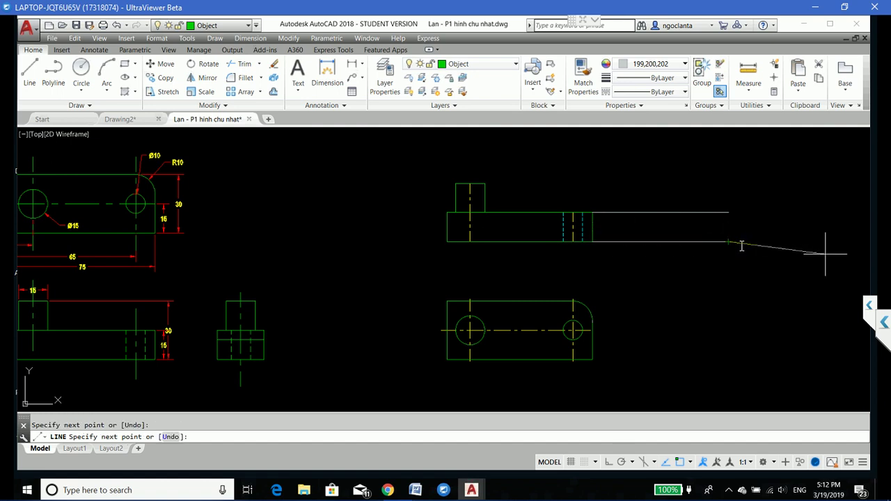
{"action": "key", "text": "Escape"}
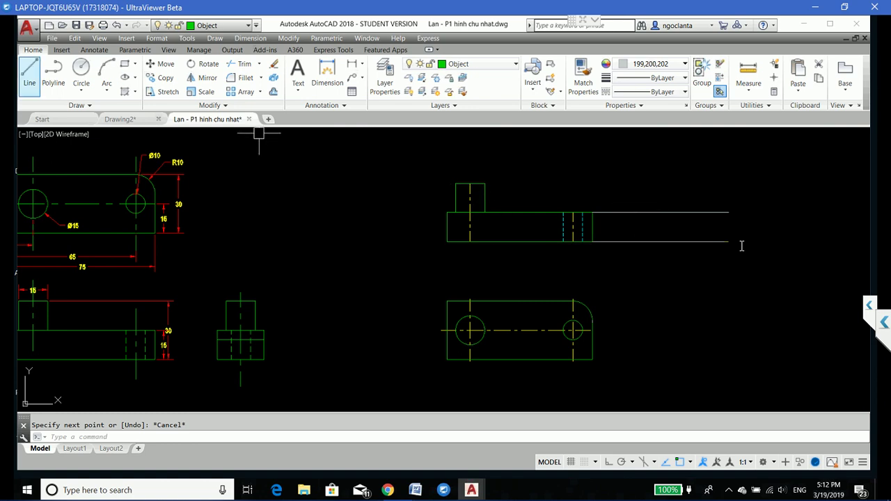
{"action": "left_click", "coordinate": [29, 70]}
{"action": "left_click", "coordinate": [485, 183]}
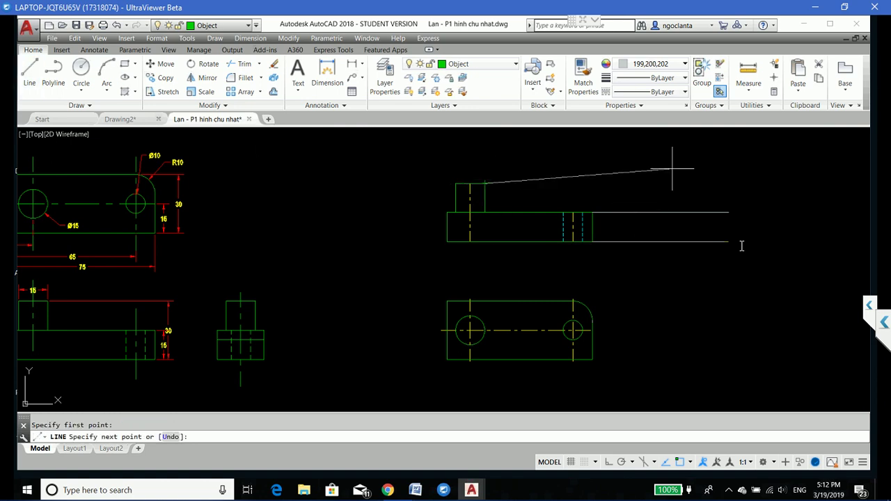
{"action": "left_click", "coordinate": [752, 183]}
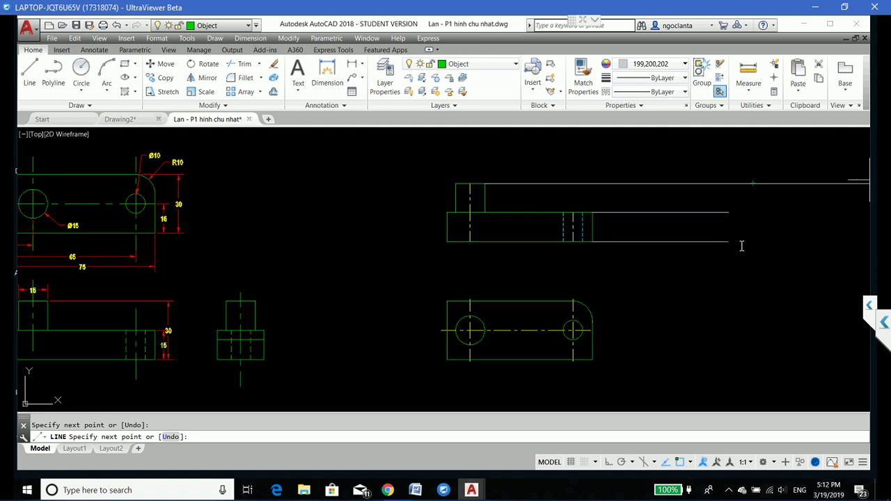
{"action": "key", "text": "Escape"}
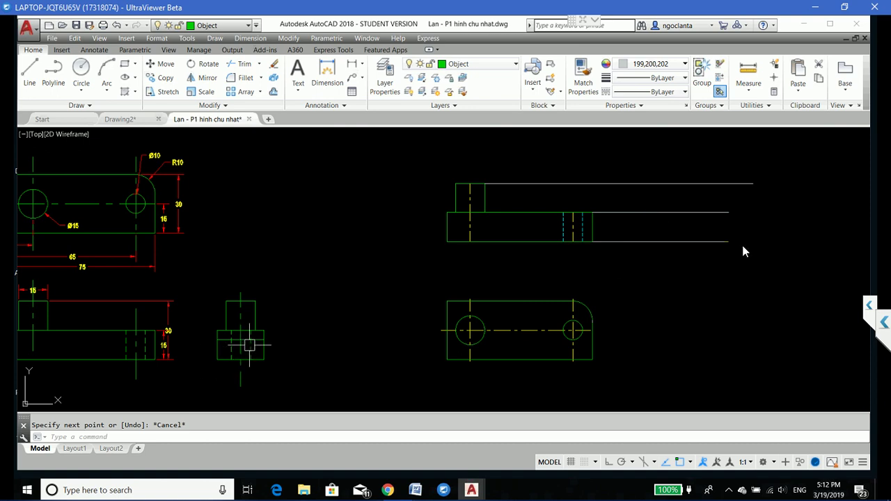
Reset the colour to ByLayer and draw a vertical line across the projection lines.
{"action": "scroll", "coordinate": [305, 368], "scroll_direction": "up", "scroll_amount": 2}
{"action": "scroll", "coordinate": [526, 309], "scroll_direction": "down", "scroll_amount": 4}
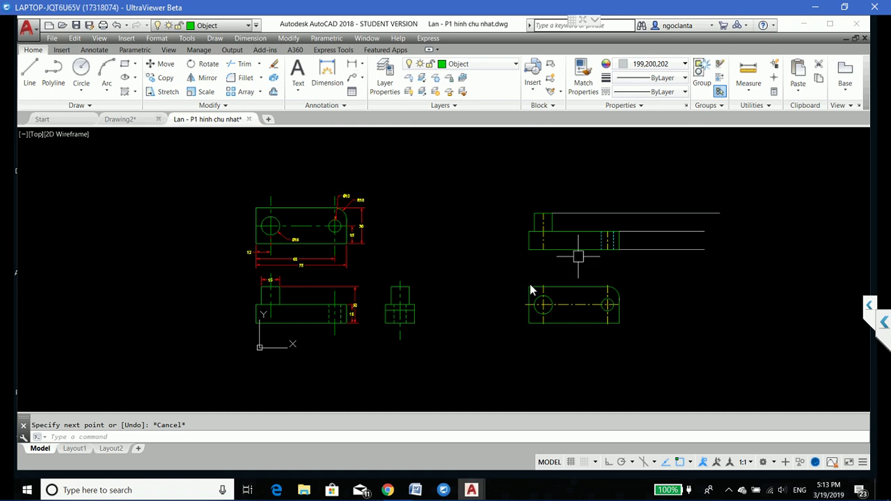
{"action": "scroll", "coordinate": [631, 229], "scroll_direction": "up", "scroll_amount": 2}
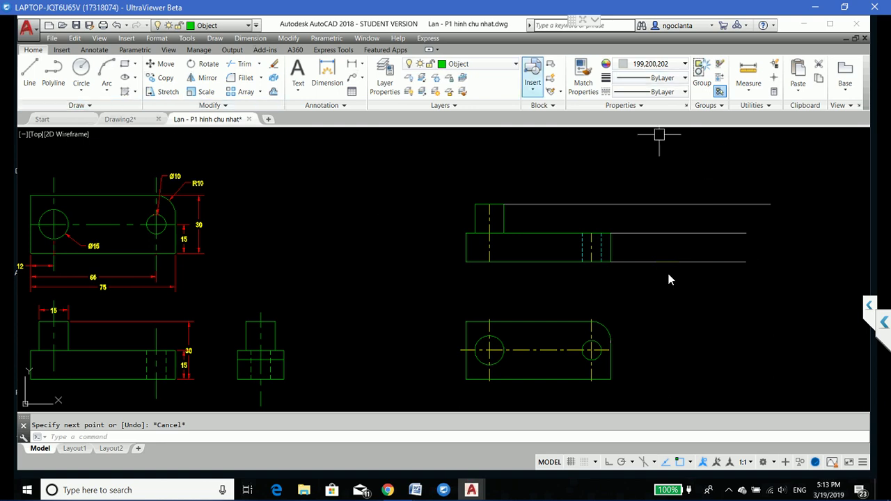
{"action": "left_click", "coordinate": [651, 63]}
{"action": "left_click", "coordinate": [639, 74]}
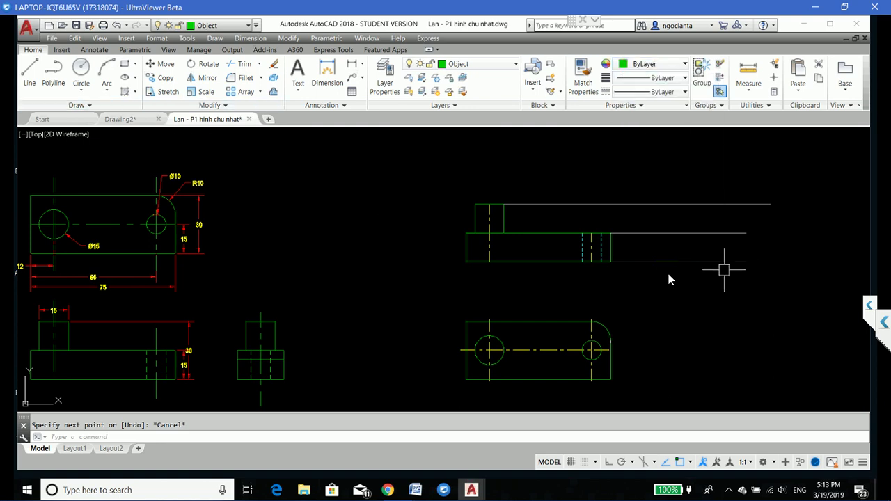
{"action": "left_click", "coordinate": [685, 204]}
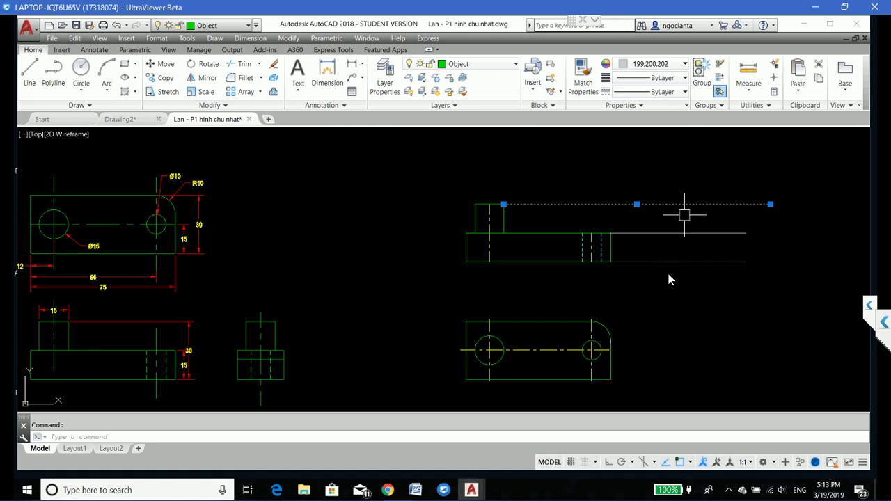
{"action": "key", "text": "Escape"}
{"action": "left_click", "coordinate": [29, 70]}
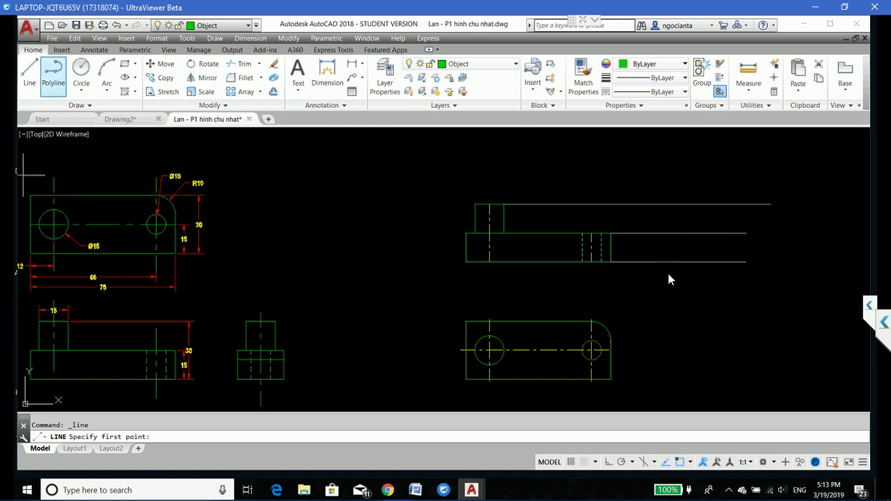
{"action": "left_click", "coordinate": [685, 205]}
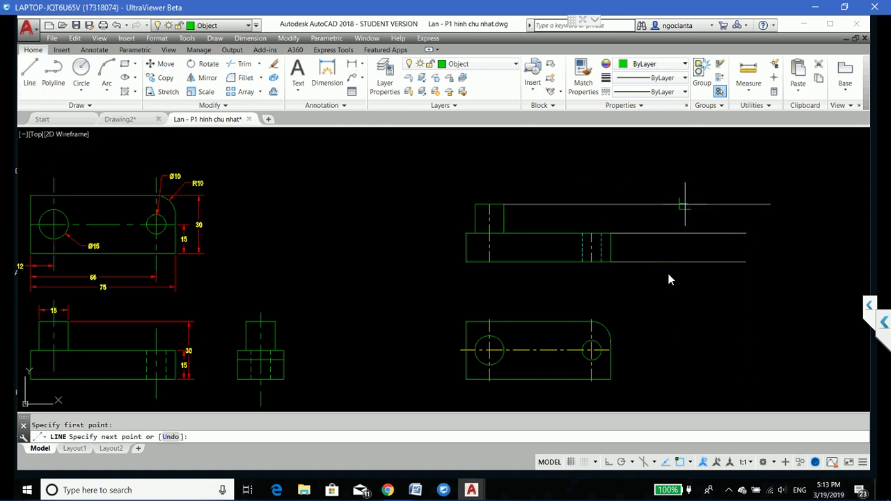
{"action": "left_click", "coordinate": [685, 264]}
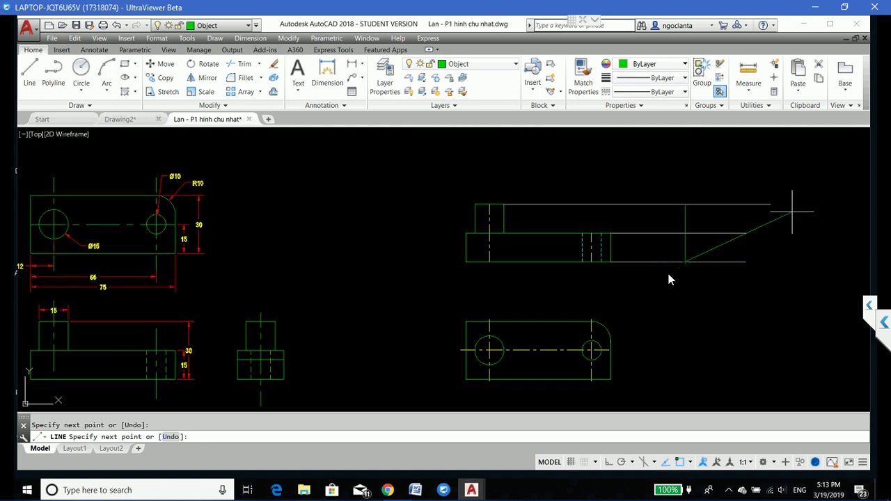
{"action": "key", "text": "Escape"}
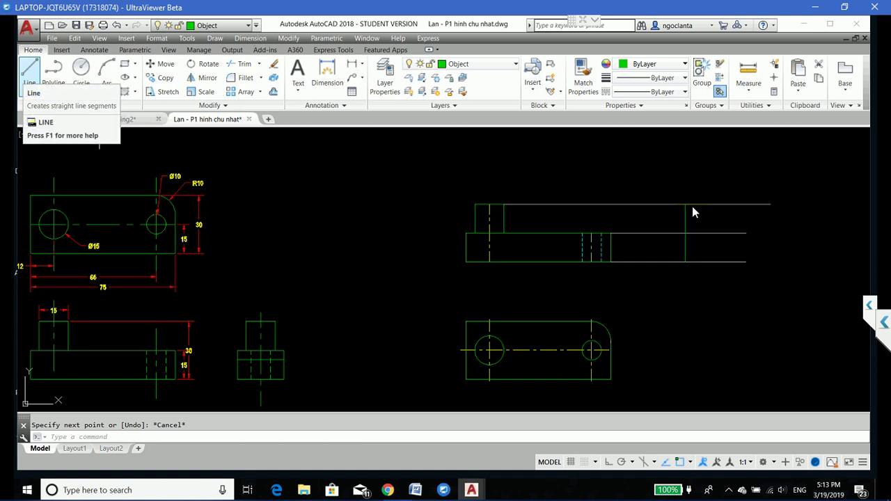
With Ortho on, draw a 30-unit vertical edge from the bottom line's end to the top line.
{"action": "left_click", "coordinate": [29, 69]}
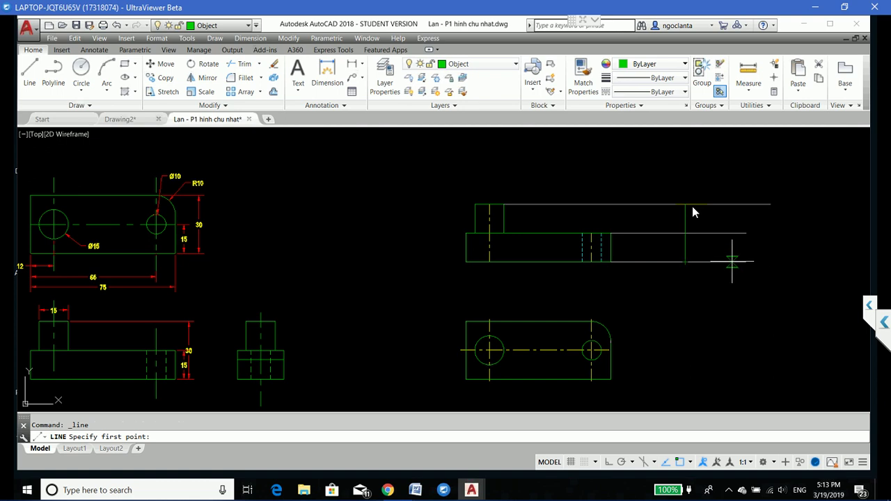
{"action": "key", "text": "F8"}
{"action": "left_click", "coordinate": [685, 262]}
{"action": "type", "text": "30"}
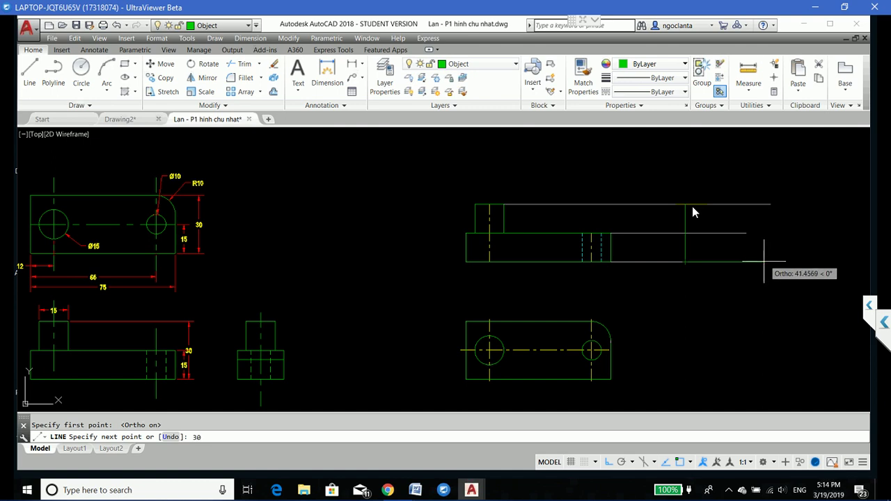
{"action": "key", "text": "Return"}
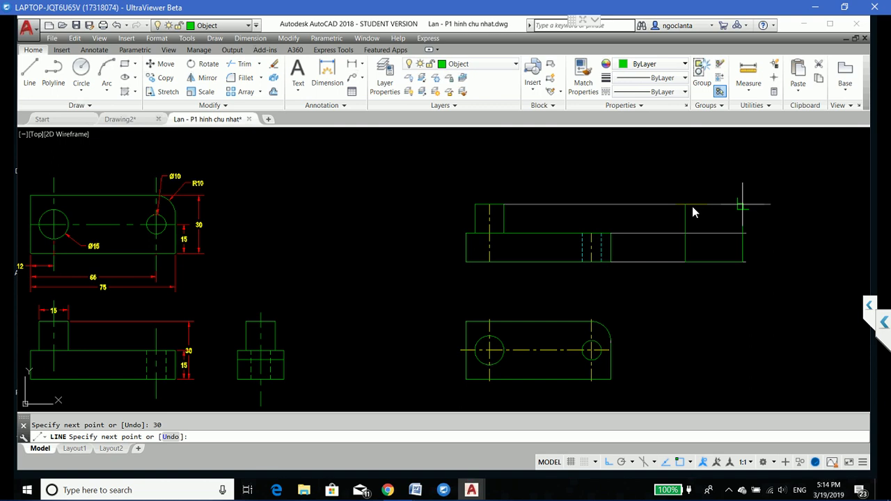
{"action": "left_click", "coordinate": [743, 205]}
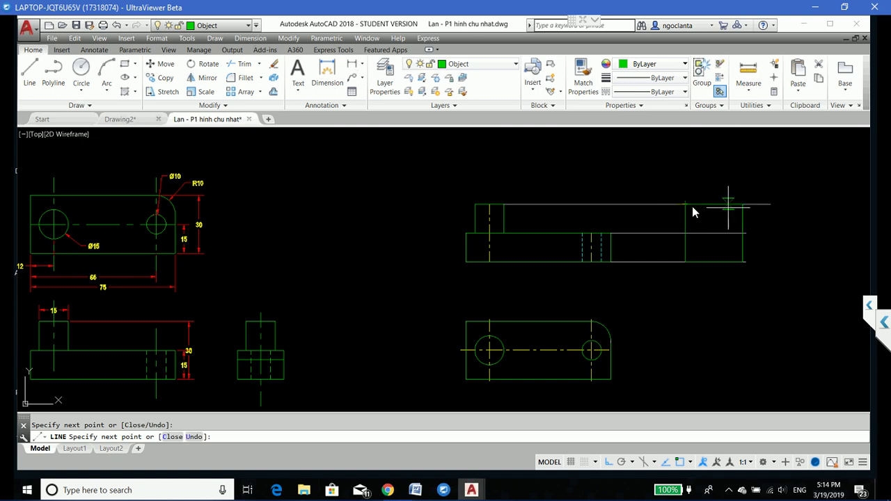
{"action": "key", "text": "Escape"}
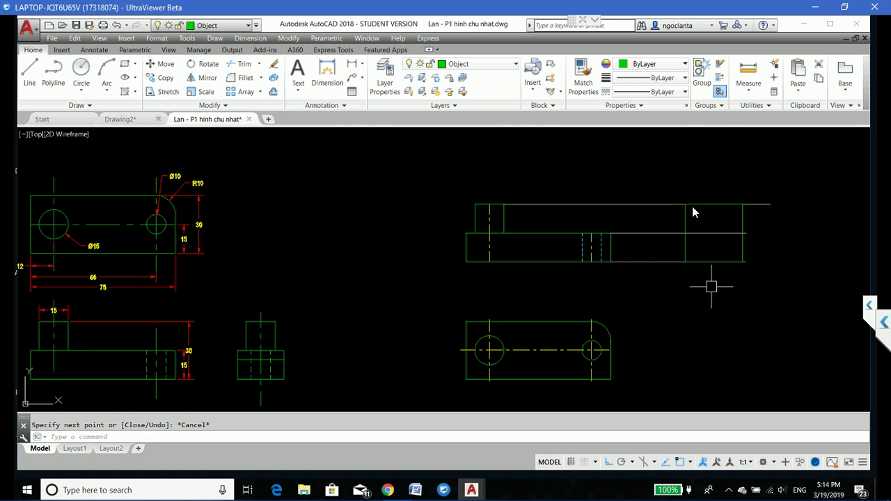
Draw a horizontal line between the two vertical lines in the extended right portion.
{"action": "type", "text": "o"}
{"action": "key", "text": "Return"}
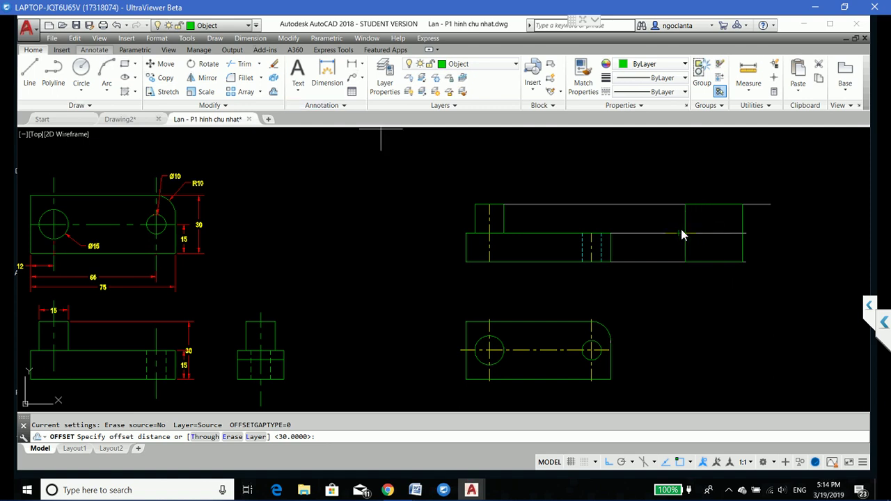
{"action": "left_click", "coordinate": [29, 73]}
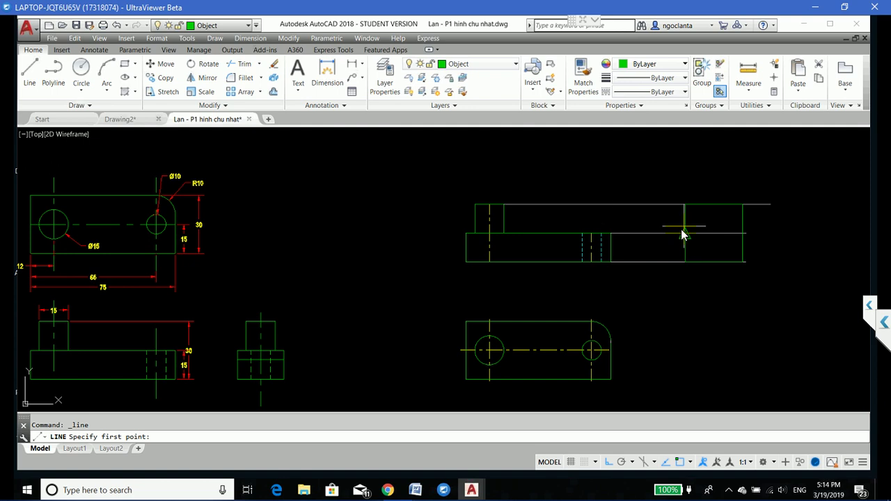
{"action": "left_click", "coordinate": [685, 234]}
{"action": "left_click", "coordinate": [744, 233]}
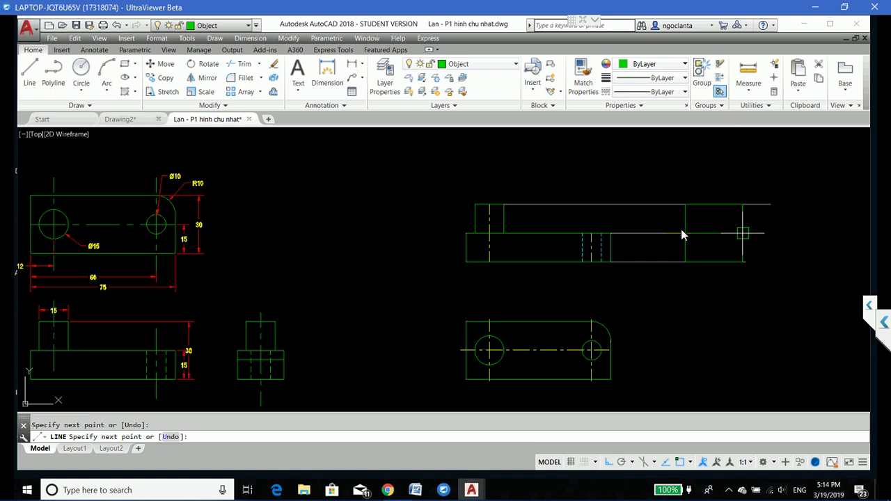
{"action": "key", "text": "Escape"}
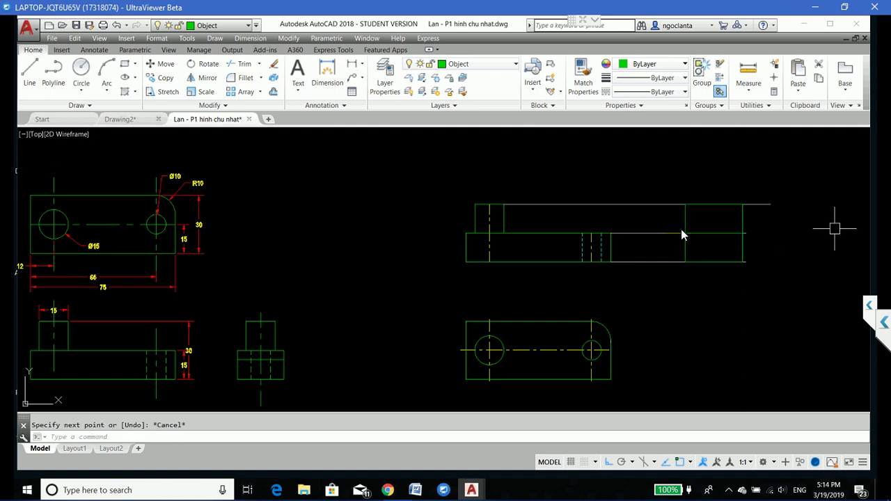
Select the upper-right view's vertical centre line and copy it to the clipboard.
{"action": "scroll", "coordinate": [731, 215], "scroll_direction": "up", "scroll_amount": 2}
{"action": "scroll", "coordinate": [792, 224], "scroll_direction": "down", "scroll_amount": 2}
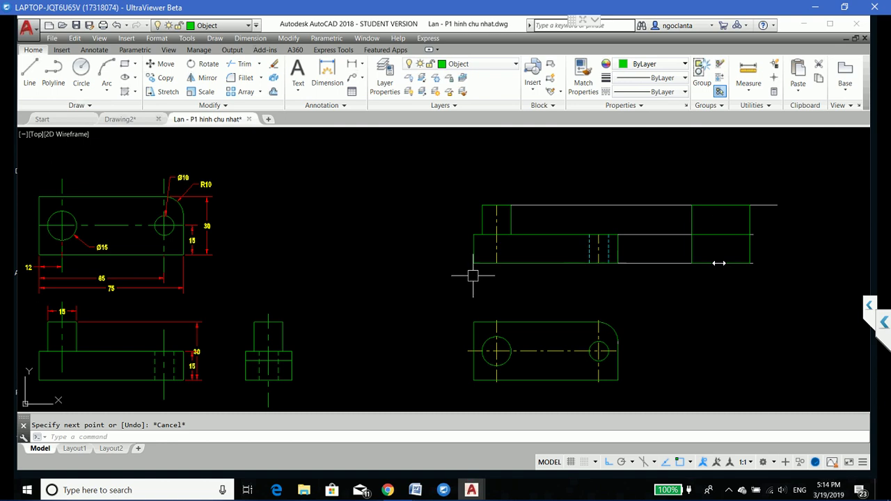
{"action": "left_click", "coordinate": [499, 235]}
{"action": "key", "text": "Escape"}
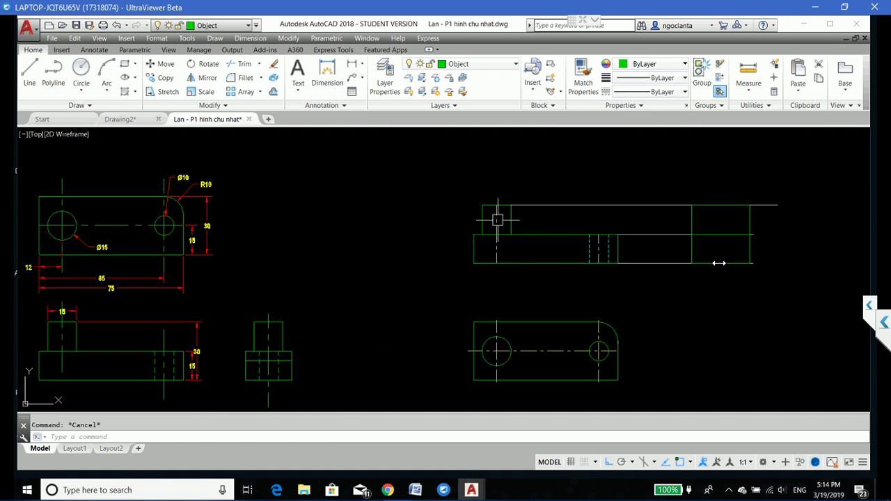
{"action": "left_click", "coordinate": [497, 220]}
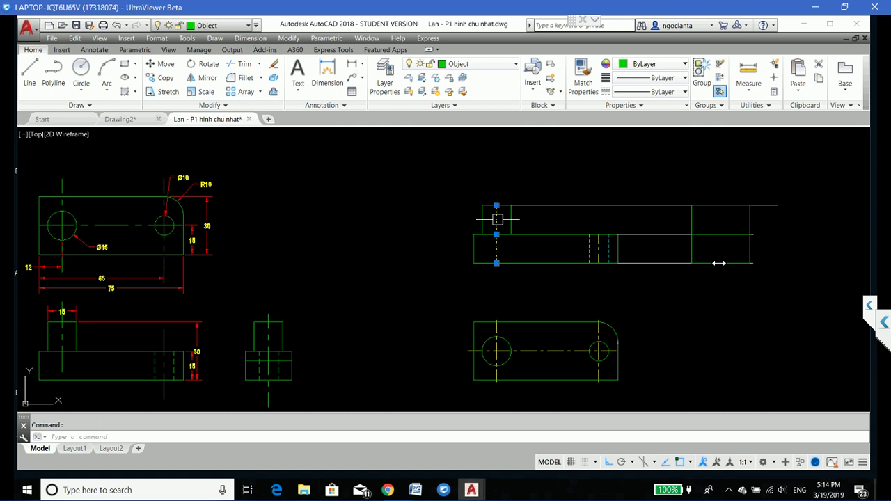
{"action": "key", "text": "ctrl+c"}
Cancel an accidental DTEXT single-line text placement.
{"action": "left_click", "coordinate": [721, 220]}
{"action": "key", "text": "Escape"}
{"action": "type", "text": "dt"}
{"action": "key", "text": "Return"}
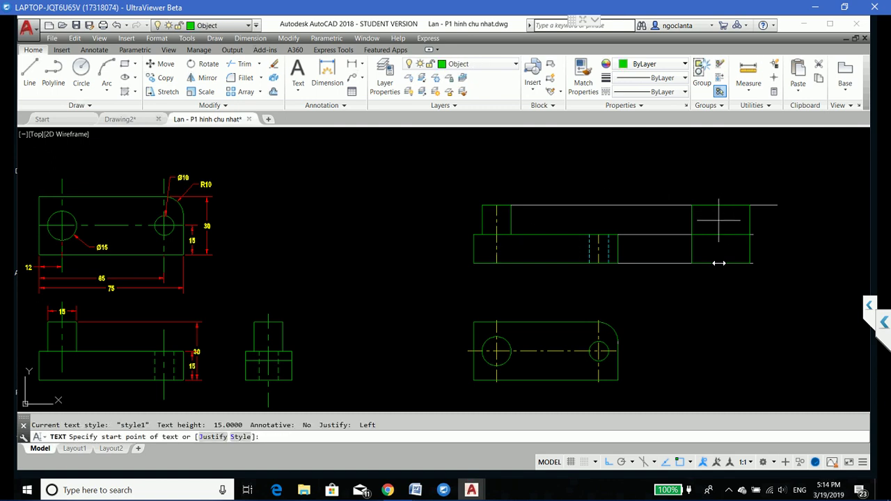
{"action": "left_click", "coordinate": [719, 221]}
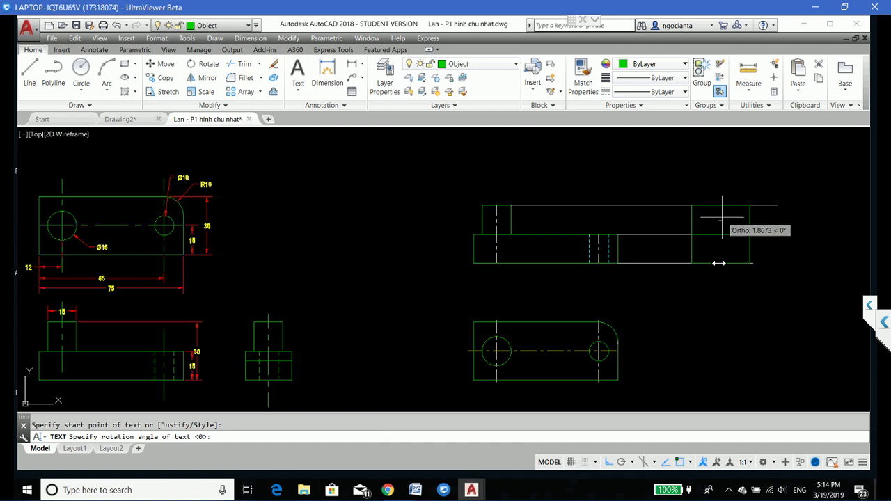
{"action": "key", "text": "Escape"}
Reselect the dash-dot centre line, copy it to the clipboard, and start Copy.
{"action": "left_click", "coordinate": [497, 228]}
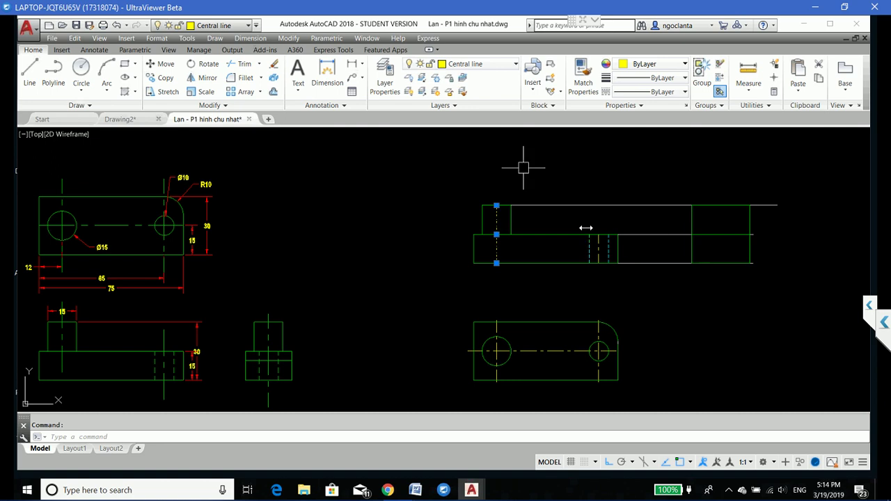
{"action": "type", "text": "c"}
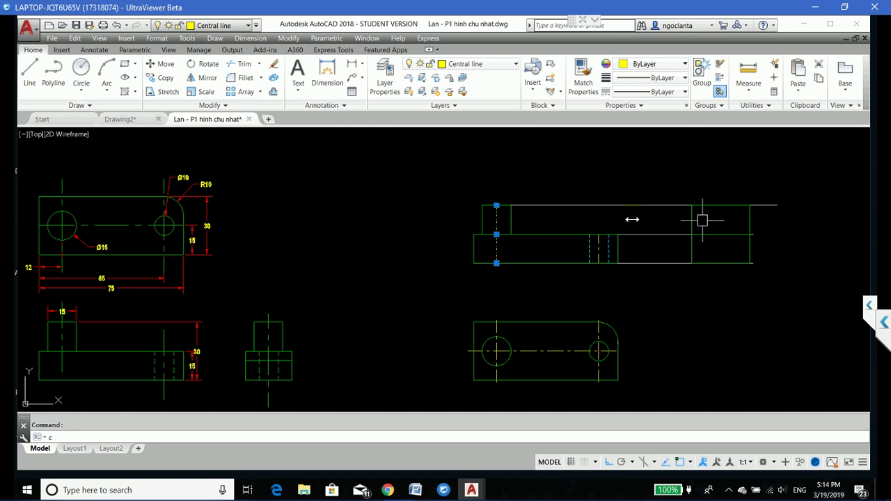
{"action": "key", "text": "Escape"}
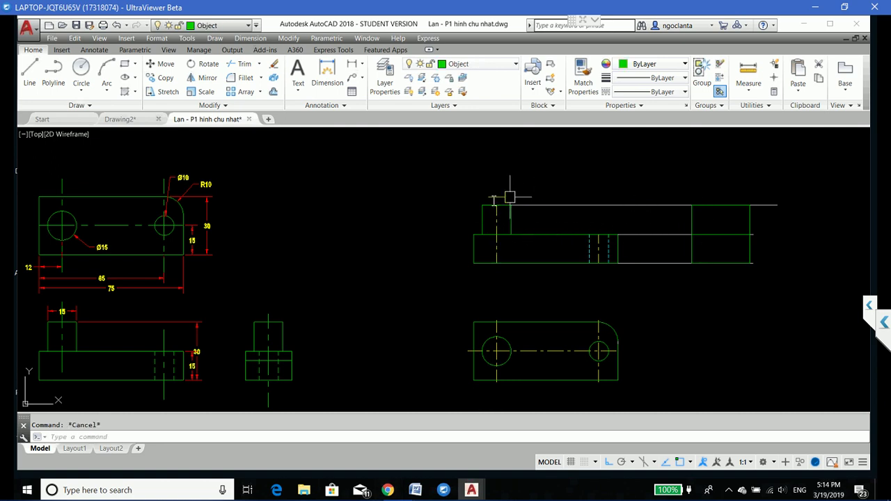
{"action": "left_click", "coordinate": [496, 221]}
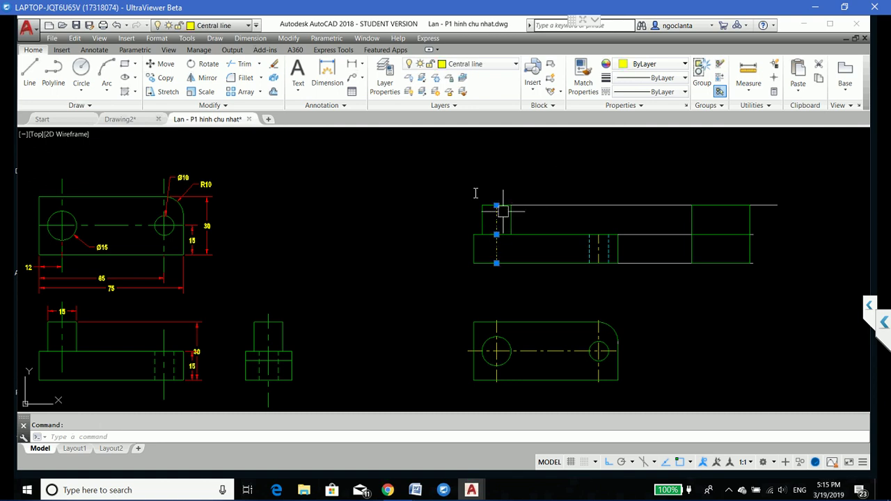
{"action": "key", "text": "ctrl+c"}
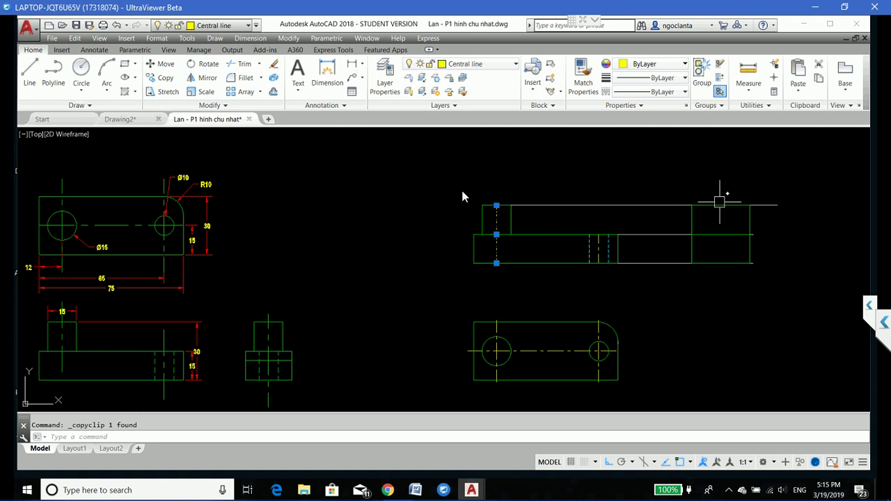
{"action": "key", "text": "Escape"}
{"action": "left_click", "coordinate": [166, 77]}
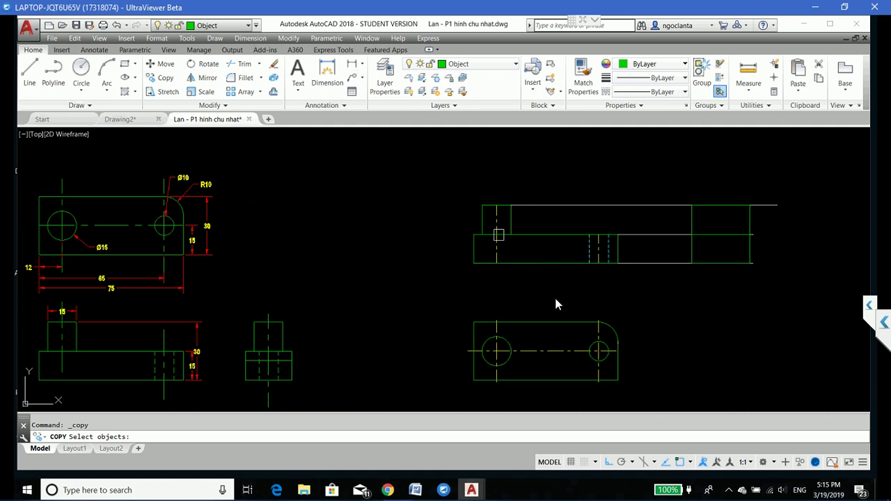
Copy the vertical centre line from its bottom end to the extended portion's bottom midpoint.
{"action": "left_click", "coordinate": [150, 73]}
{"action": "left_click", "coordinate": [497, 224]}
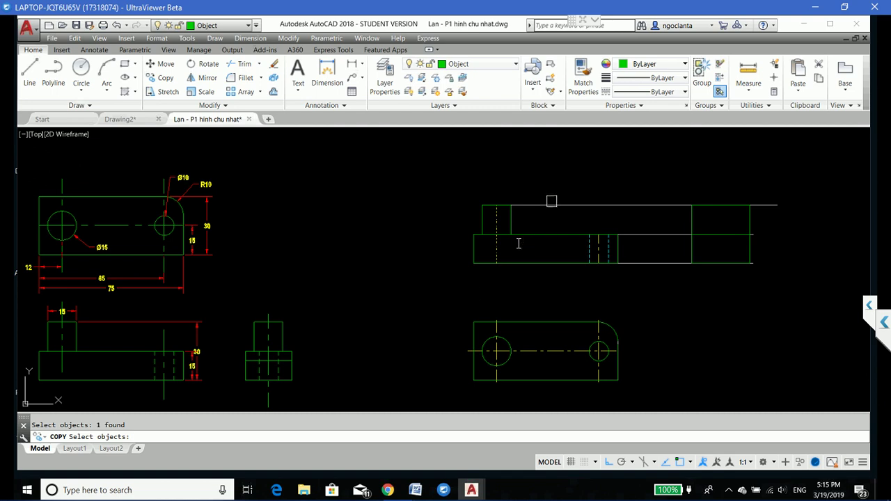
{"action": "key", "text": "Return"}
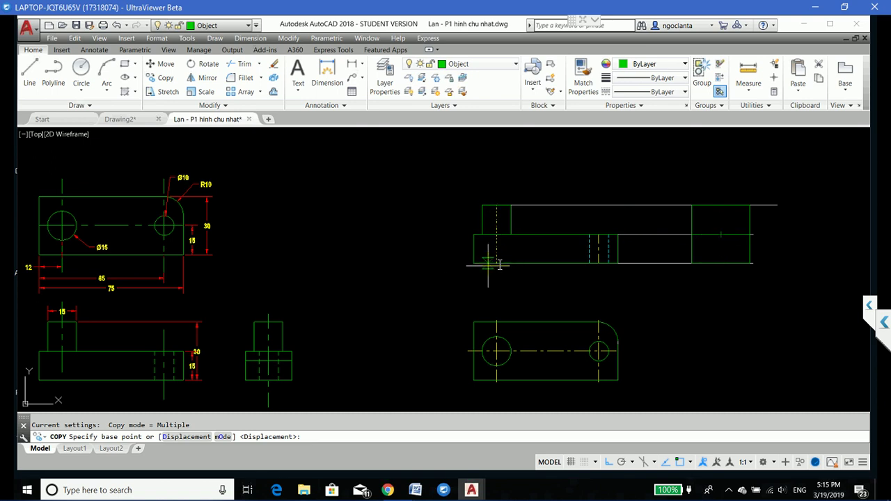
{"action": "left_click", "coordinate": [497, 263]}
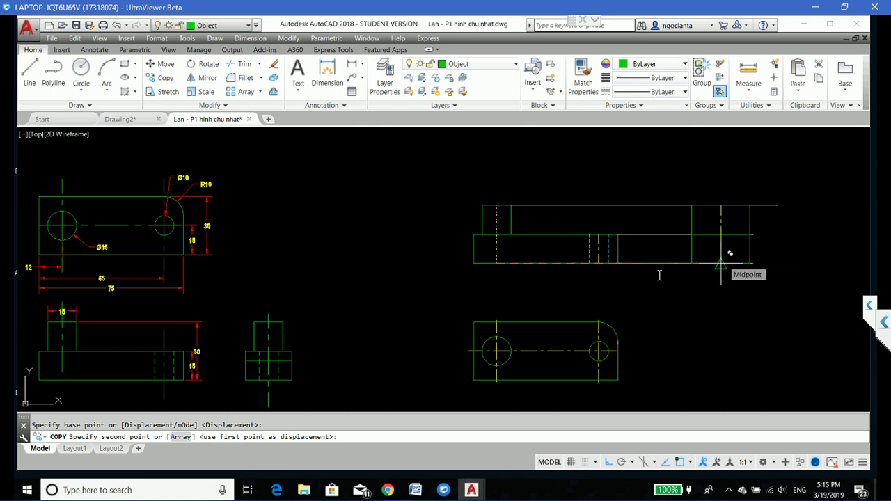
{"action": "left_click", "coordinate": [721, 263]}
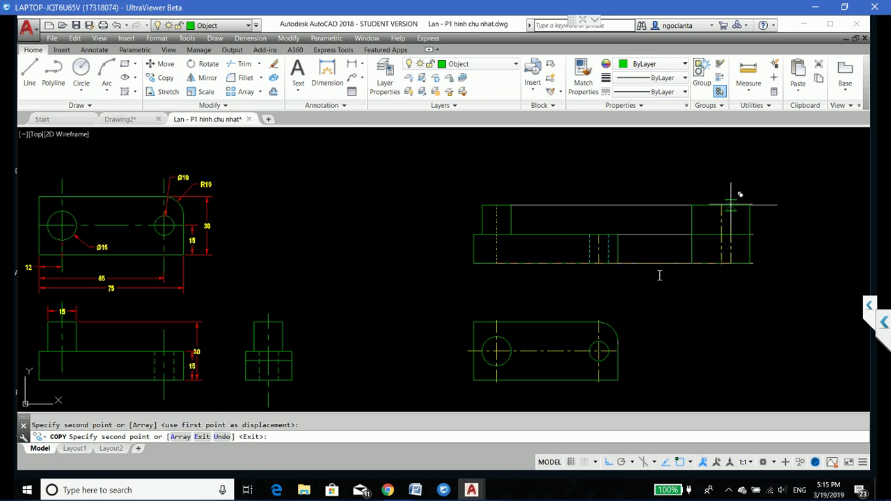
{"action": "key", "text": "Escape"}
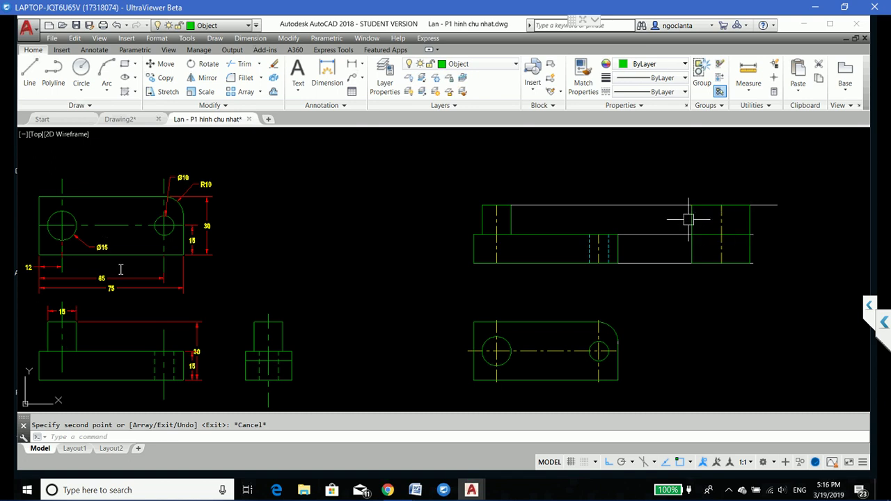
Start OFFSET (alias O) on the front view with a 7.5 distance.
{"action": "type", "text": "o"}
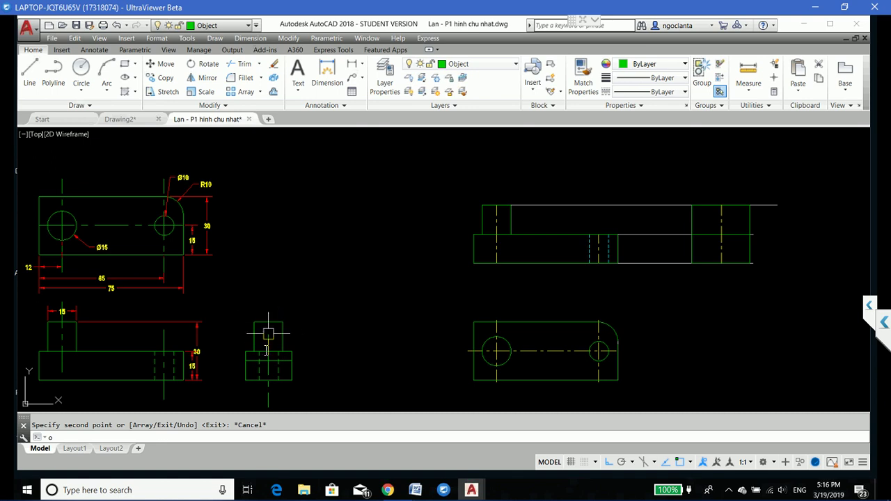
{"action": "scroll", "coordinate": [268, 334], "scroll_direction": "up", "scroll_amount": 4}
{"action": "scroll", "coordinate": [268, 334], "scroll_direction": "up", "scroll_amount": 2}
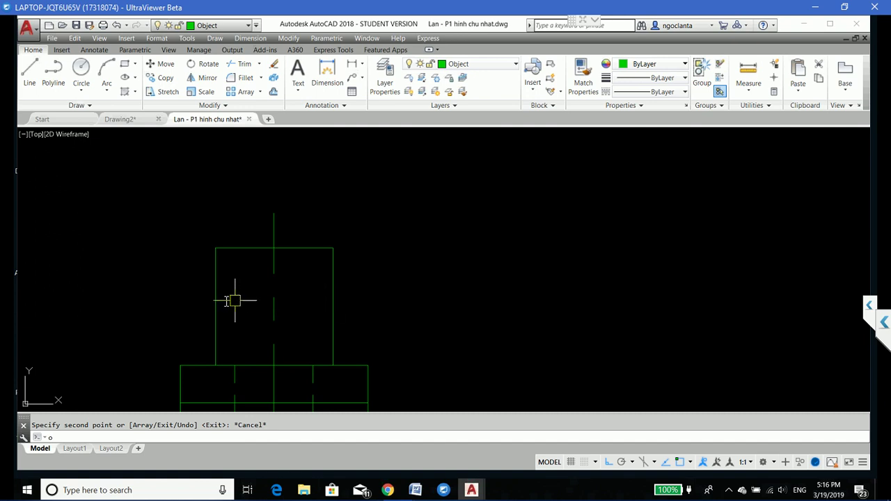
{"action": "scroll", "coordinate": [153, 296], "scroll_direction": "down", "scroll_amount": 5}
{"action": "scroll", "coordinate": [169, 294], "scroll_direction": "down", "scroll_amount": 2}
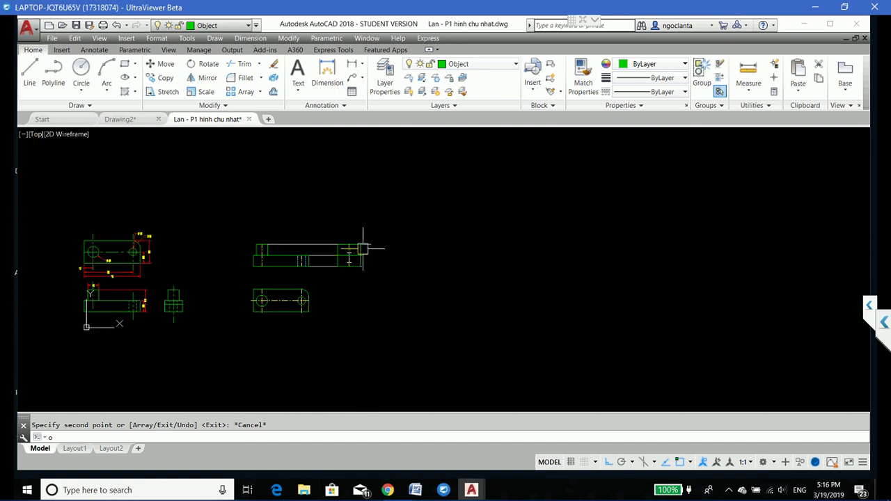
{"action": "scroll", "coordinate": [363, 248], "scroll_direction": "up", "scroll_amount": 4}
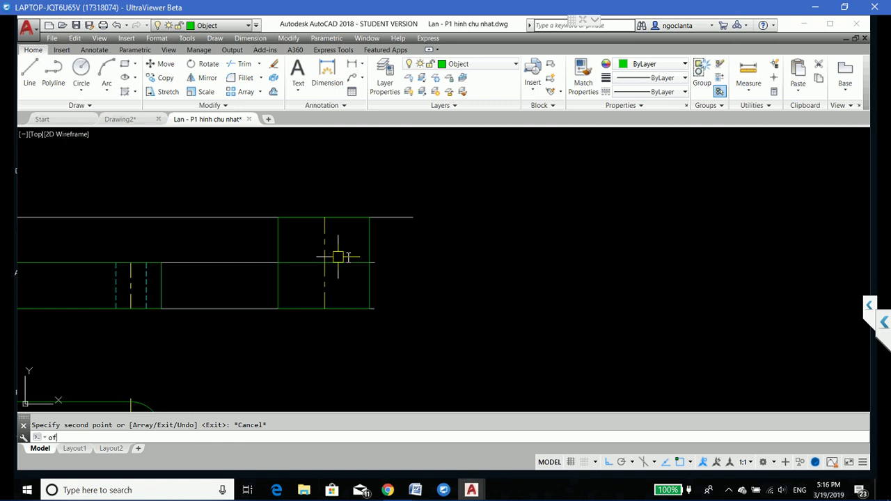
{"action": "key", "text": "Return"}
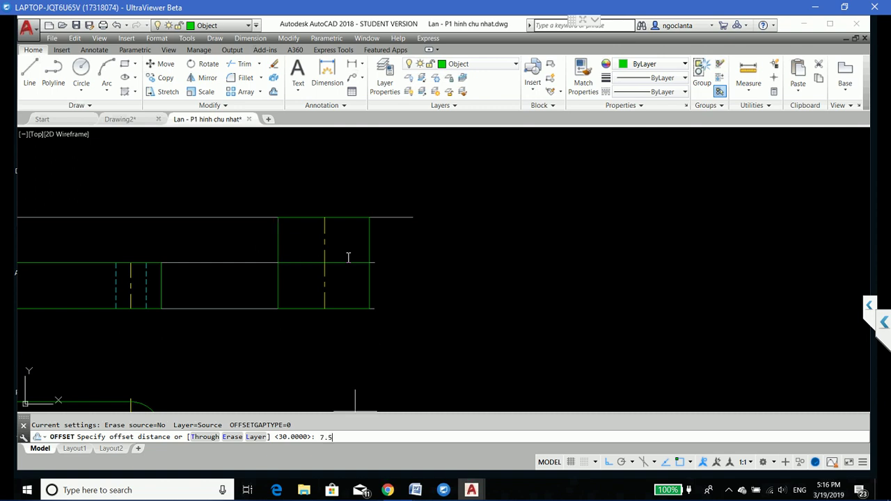
Offset the front view's right centre line 7.5 to the left and right.
{"action": "key", "text": "Return"}
{"action": "left_click", "coordinate": [278, 240]}
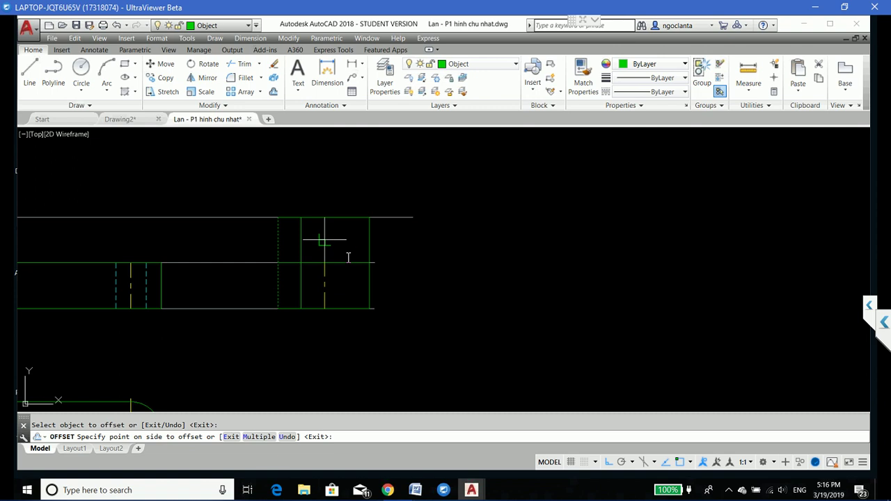
{"action": "left_click", "coordinate": [326, 248]}
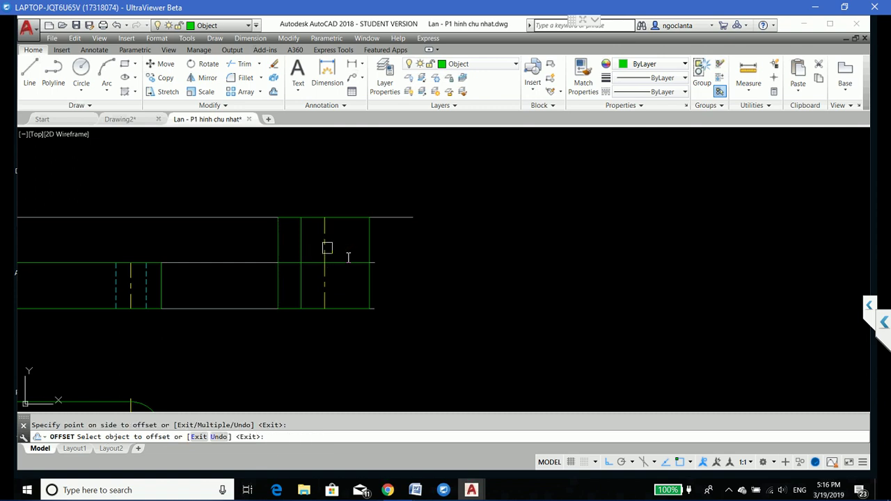
{"action": "key", "text": "ctrl+z"}
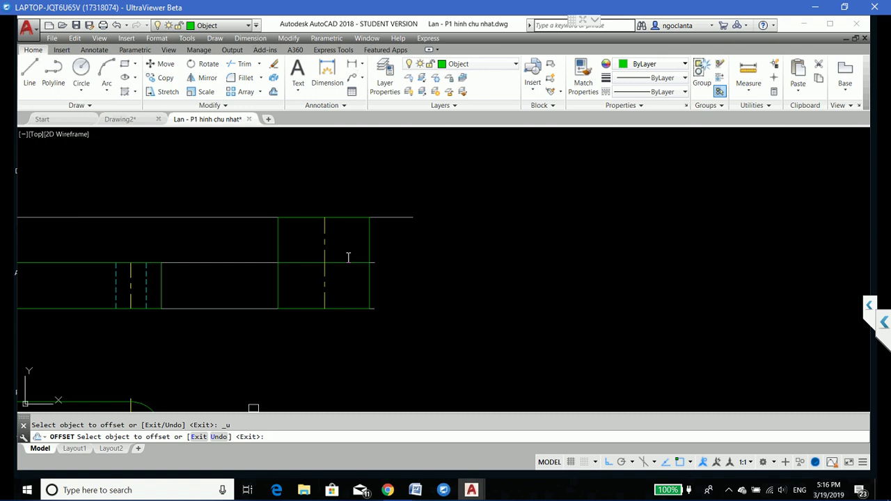
{"action": "left_click", "coordinate": [324, 256]}
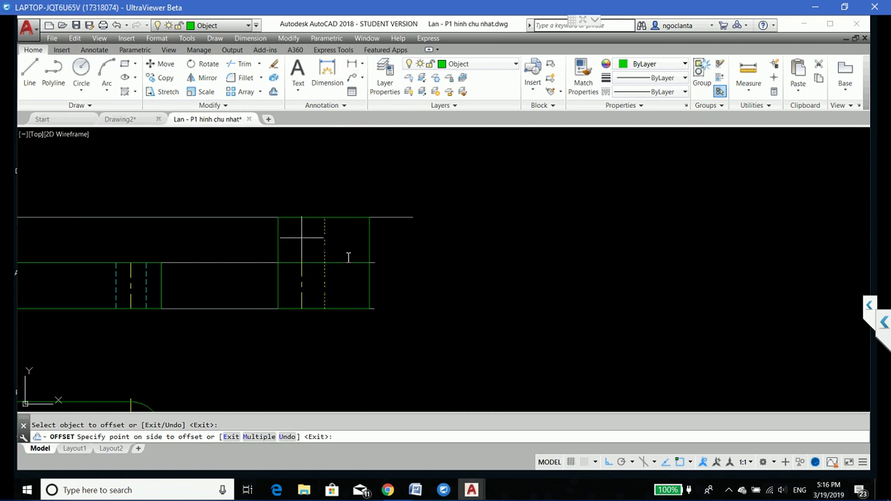
{"action": "left_click", "coordinate": [304, 239]}
{"action": "left_click", "coordinate": [324, 241]}
{"action": "left_click", "coordinate": [345, 240]}
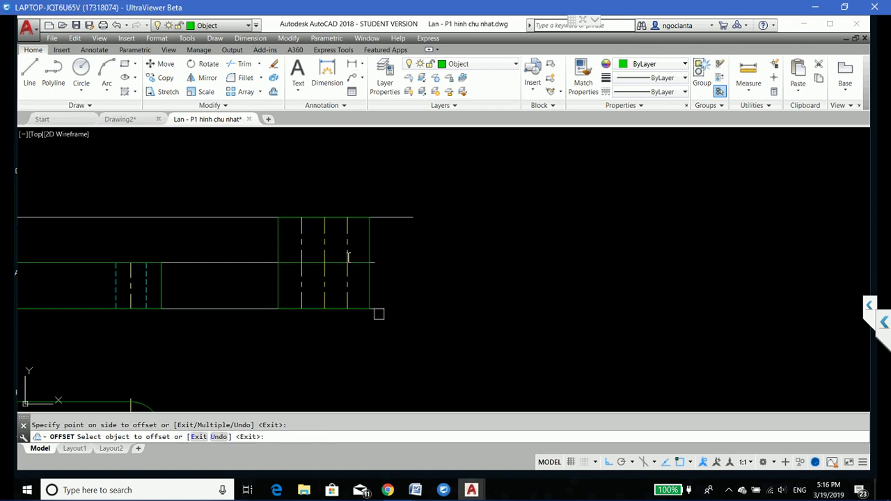
{"action": "key", "text": "Escape"}
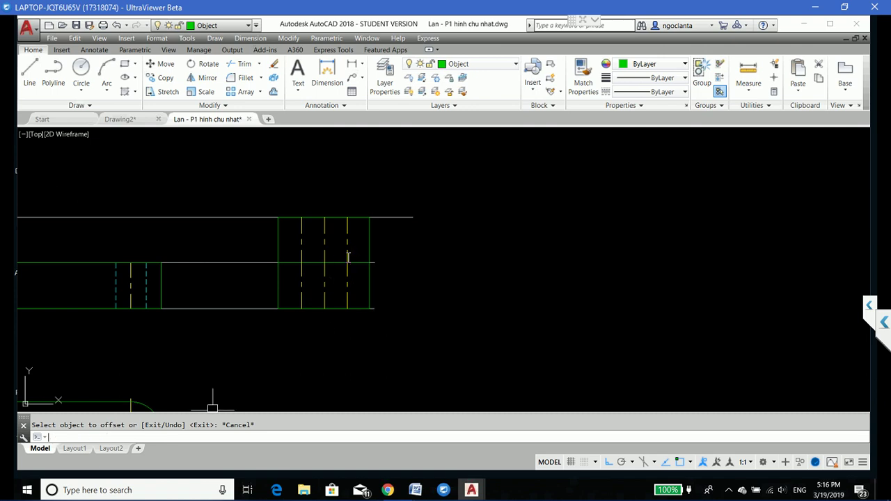
Give the dashed offset line the green outline's properties with MATCHPROP.
{"action": "type", "text": "Ma"}
{"action": "key", "text": "Return"}
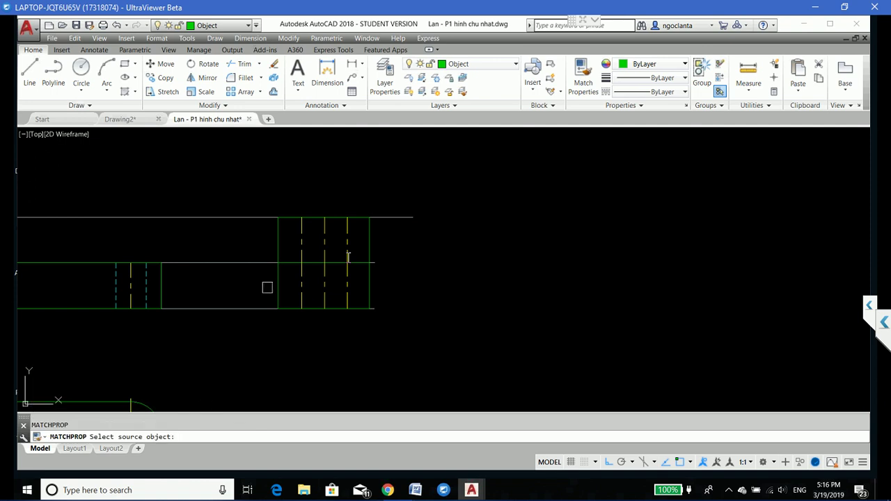
{"action": "left_click", "coordinate": [278, 236]}
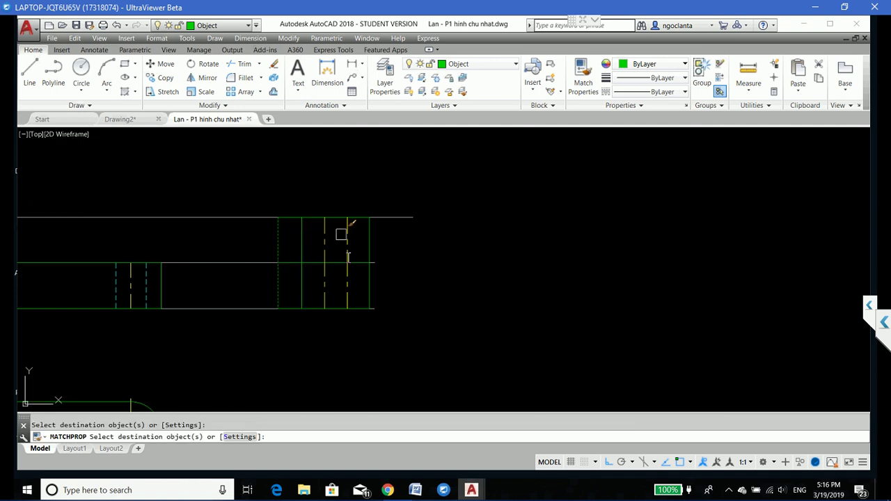
{"action": "left_click", "coordinate": [348, 235]}
{"action": "key", "text": "Escape"}
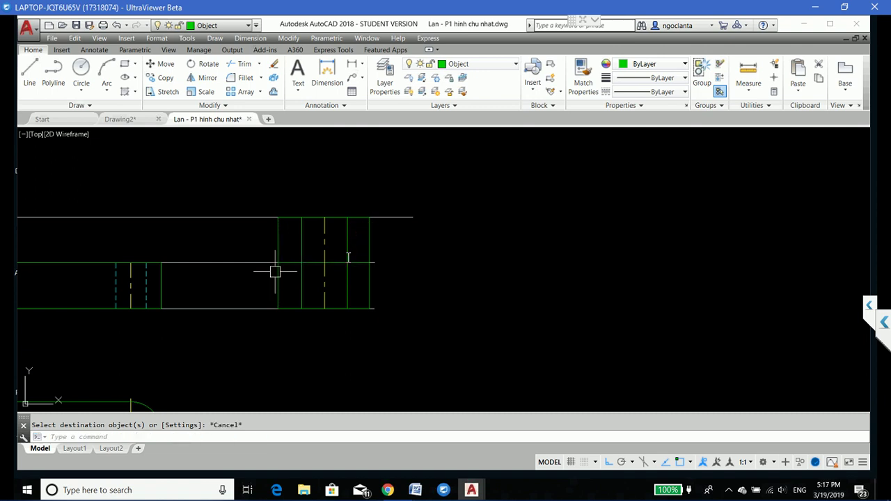
Trim the vertical line and top stubs beside the right boss, undoing the top-line trim.
{"action": "left_click", "coordinate": [278, 237]}
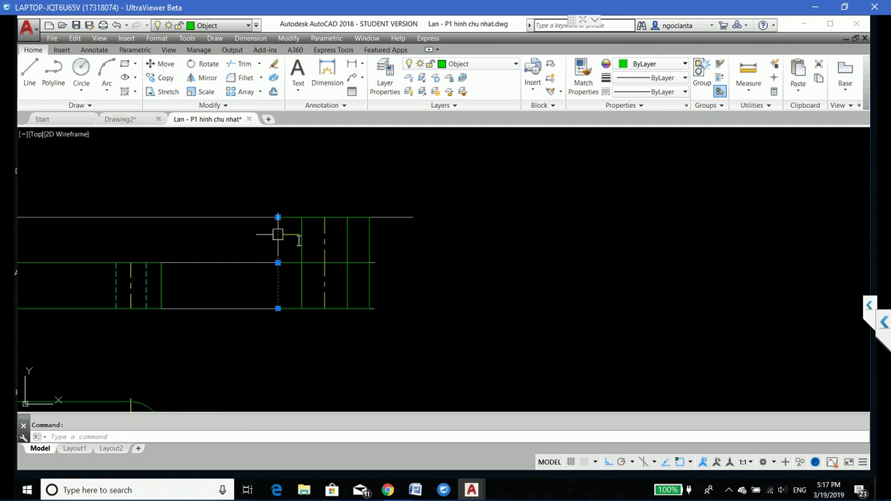
{"action": "key", "text": "Escape"}
{"action": "type", "text": "tr"}
{"action": "key", "text": "Return"}
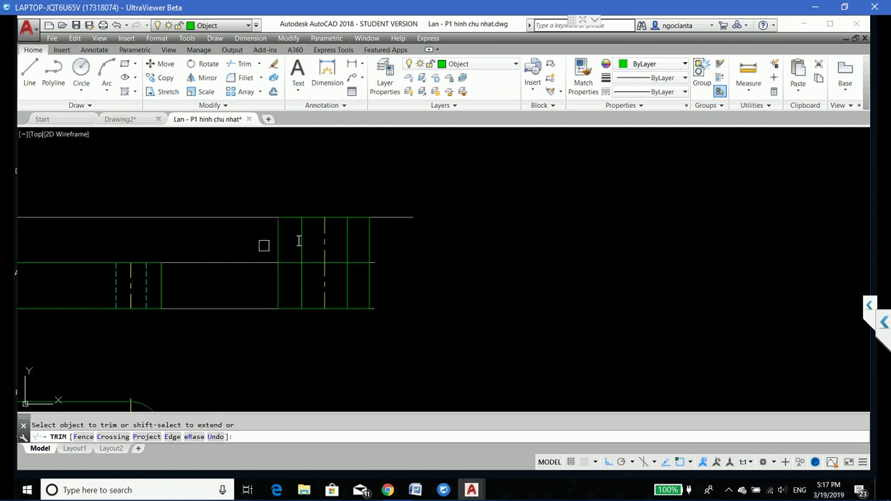
{"action": "left_click", "coordinate": [278, 243]}
{"action": "scroll", "coordinate": [426, 287], "scroll_direction": "down", "scroll_amount": 2}
{"action": "left_click", "coordinate": [293, 243]}
{"action": "left_click", "coordinate": [397, 243]}
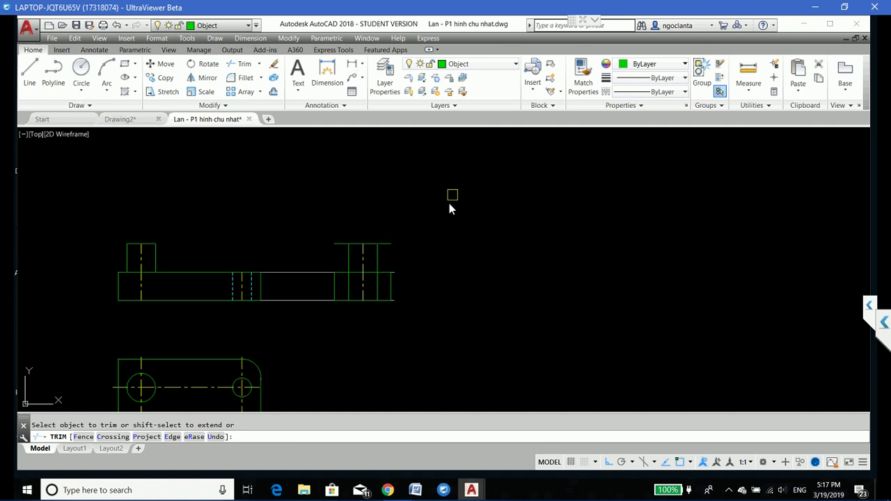
{"action": "key", "text": "Escape"}
{"action": "key", "text": "ctrl+z"}
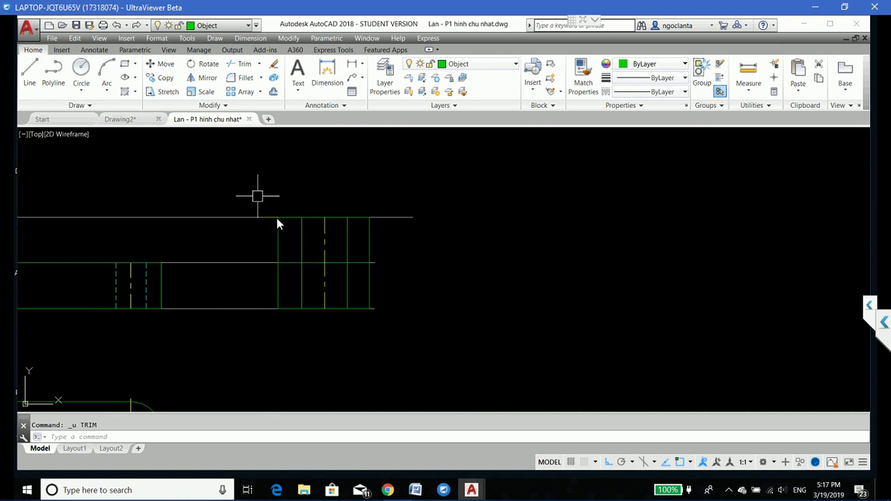
{"action": "mouse_move", "coordinate": [280, 237]}
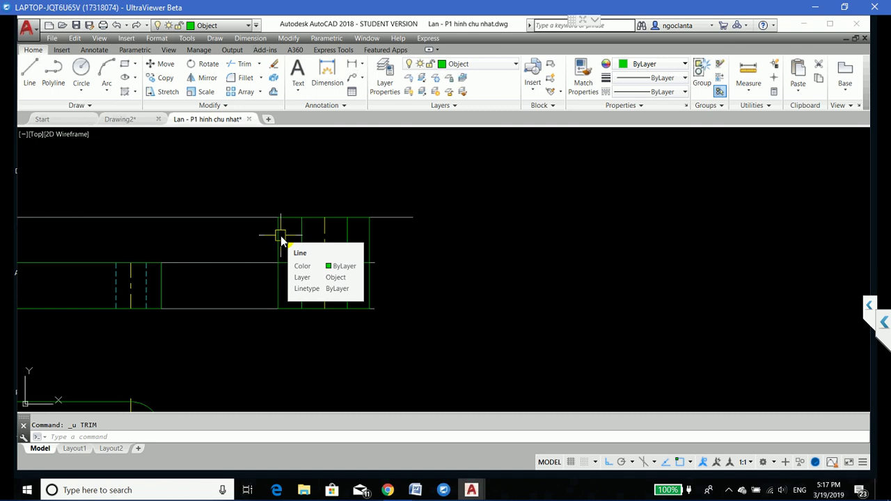
Trim the upper part of the rightmost vertical line above the base.
{"action": "type", "text": "tr"}
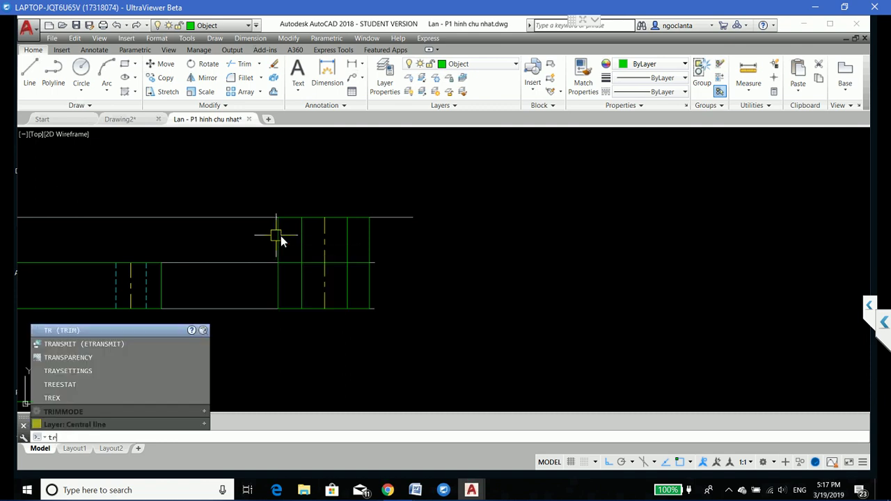
{"action": "key", "text": "Return"}
{"action": "left_click", "coordinate": [367, 235]}
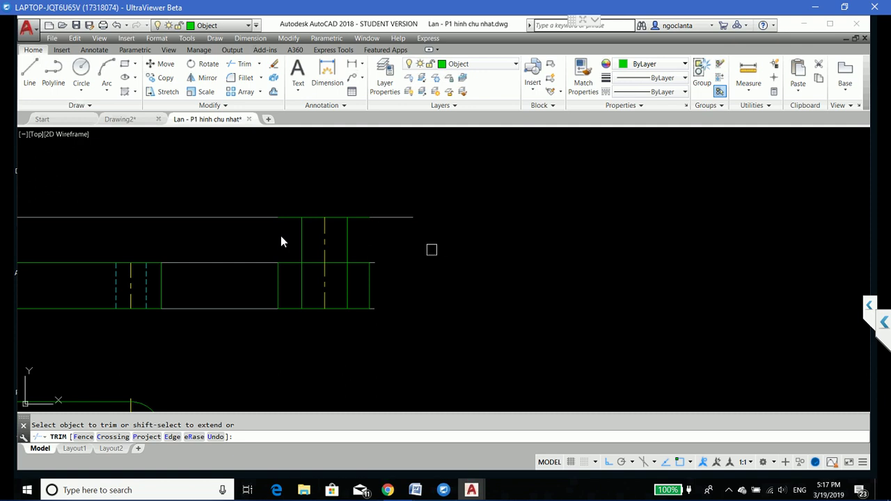
{"action": "scroll", "coordinate": [432, 250], "scroll_direction": "down", "scroll_amount": 2}
{"action": "key", "text": "Escape"}
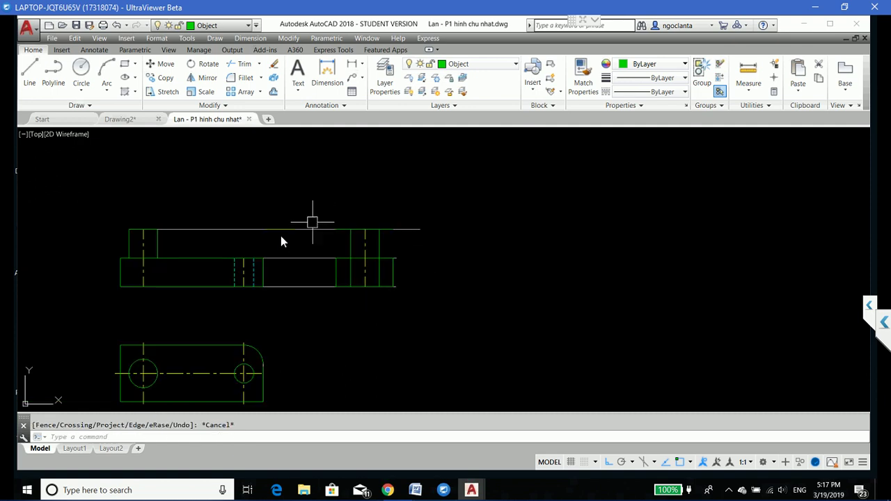
Delete the long horizontal construction lines and the line joining the front and side views.
{"action": "left_click", "coordinate": [287, 229]}
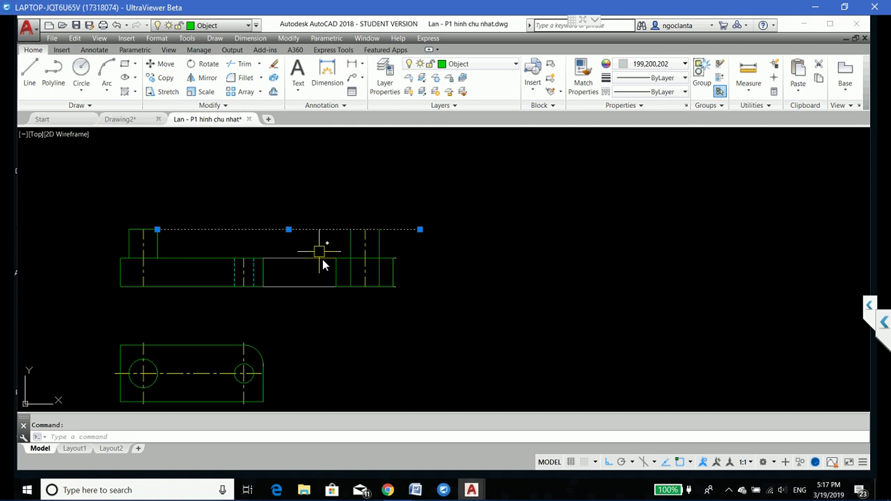
{"action": "left_click", "coordinate": [262, 194]}
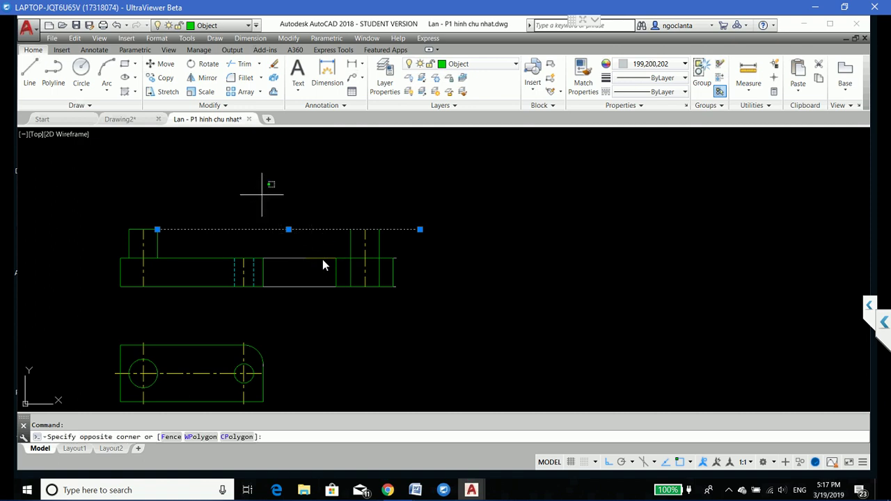
{"action": "key", "text": "Escape"}
{"action": "left_click", "coordinate": [298, 285]}
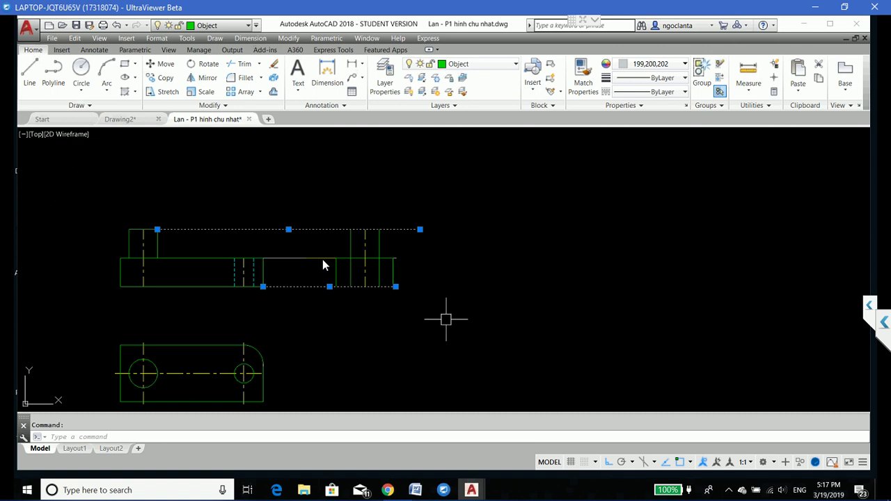
{"action": "scroll", "coordinate": [387, 309], "scroll_direction": "down", "scroll_amount": 2}
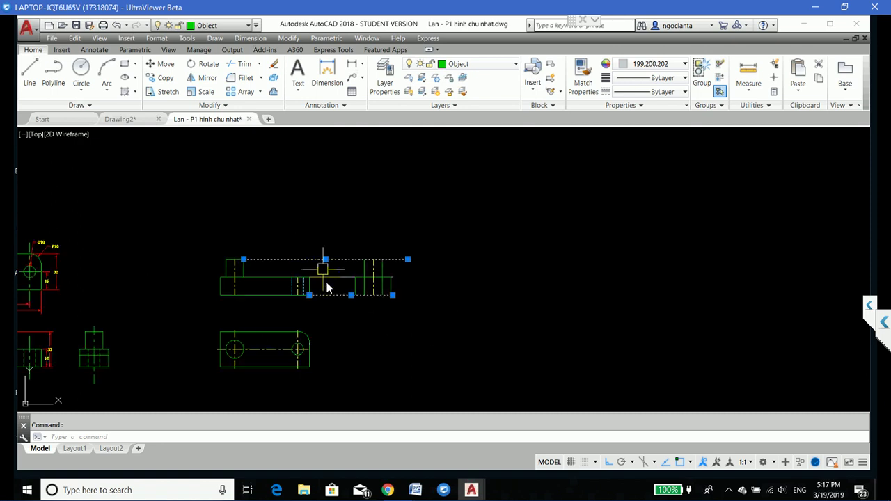
{"action": "scroll", "coordinate": [325, 273], "scroll_direction": "up", "scroll_amount": 2}
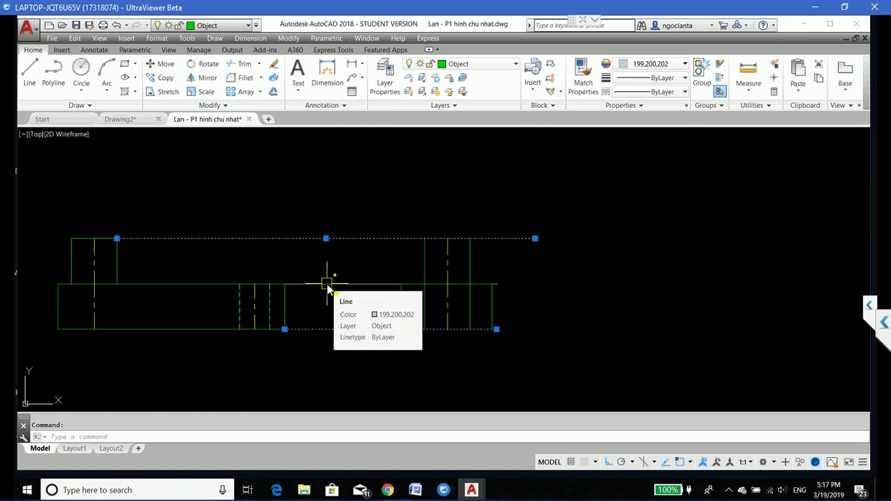
{"action": "key", "text": "Delete"}
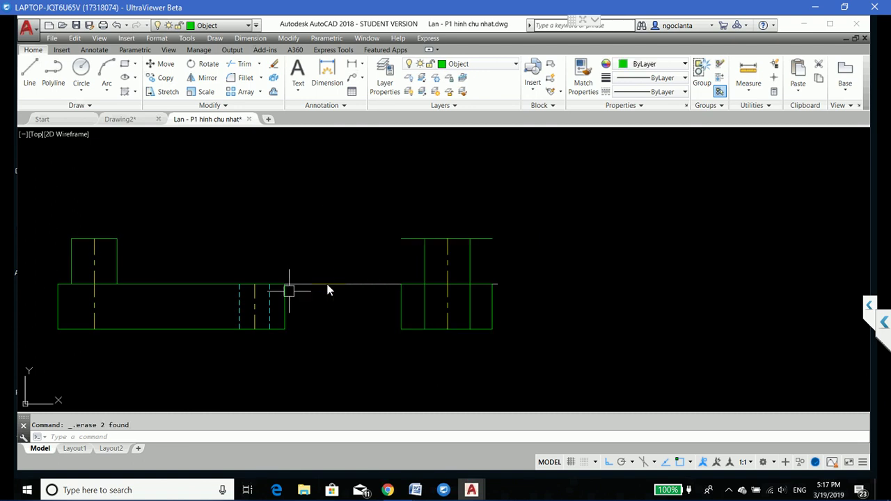
{"action": "left_click", "coordinate": [335, 283]}
{"action": "key", "text": "Delete"}
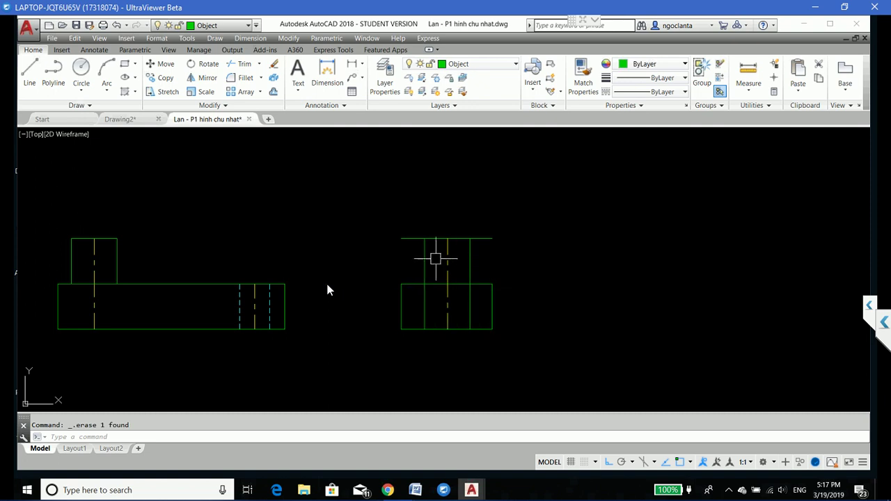
Trim the leftover top line stub beside the side view.
{"action": "scroll", "coordinate": [427, 273], "scroll_direction": "down", "scroll_amount": 3}
{"action": "type", "text": "tr"}
{"action": "key", "text": "space"}
{"action": "left_click", "coordinate": [450, 257]}
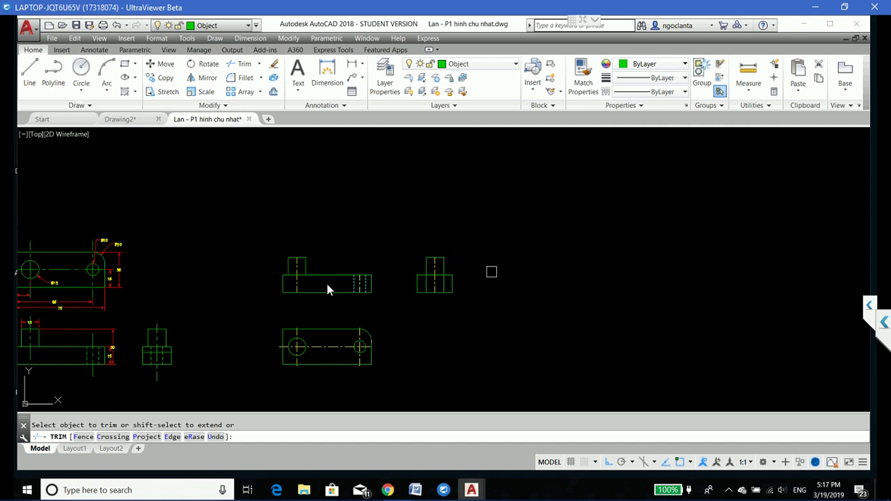
{"action": "key", "text": "Escape"}
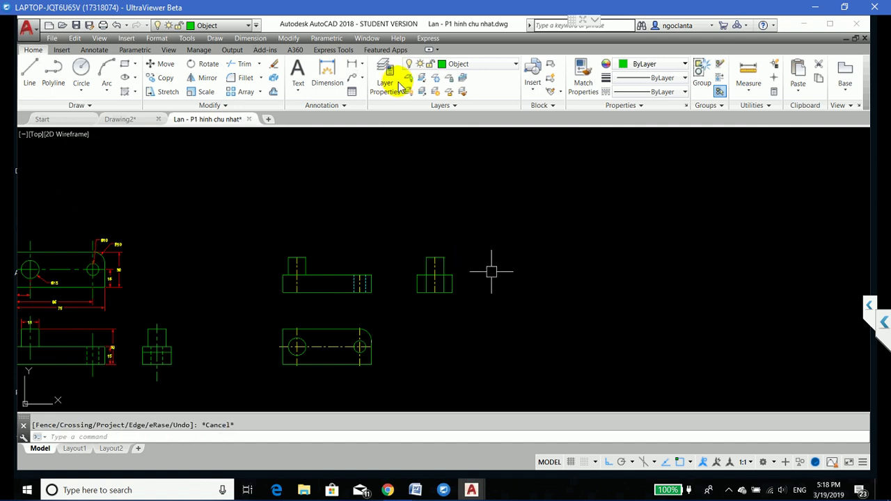
{"action": "middle_click_drag", "start_coordinate": [217, 335], "coordinate": [449, 298]}
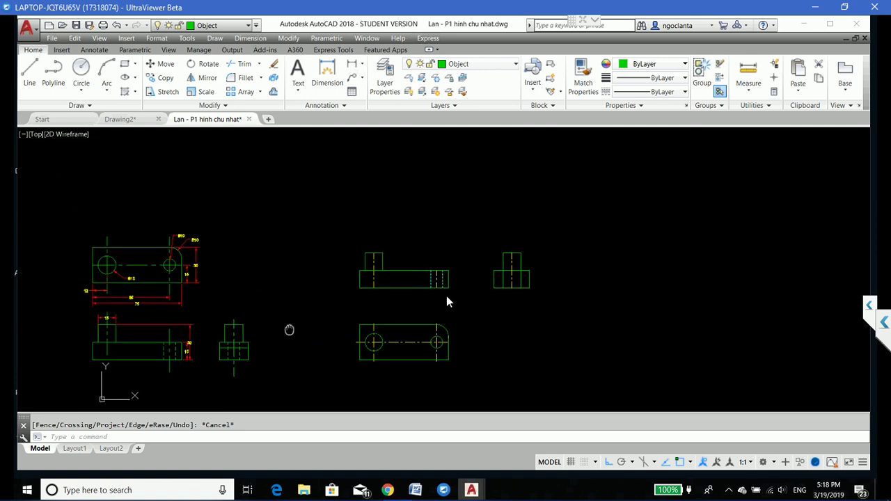
{"action": "scroll", "coordinate": [393, 308], "scroll_direction": "up", "scroll_amount": 2}
{"action": "scroll", "coordinate": [362, 320], "scroll_direction": "up", "scroll_amount": 2}
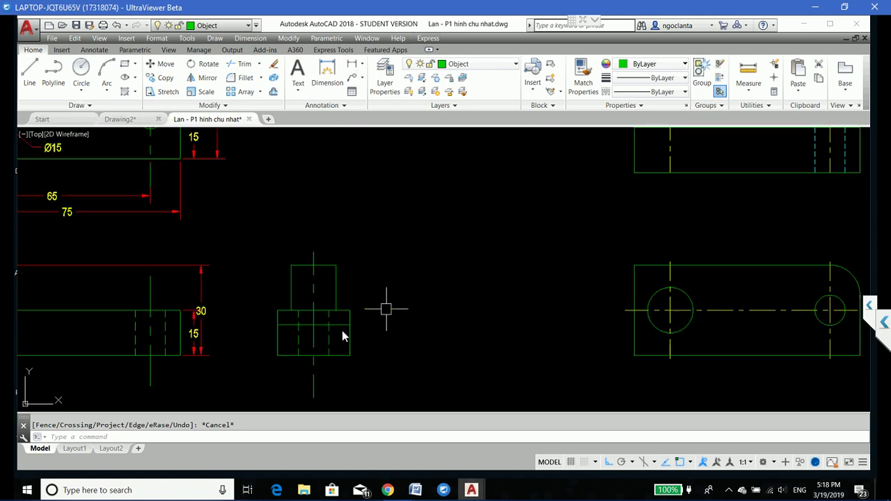
{"action": "scroll", "coordinate": [300, 334], "scroll_direction": "up", "scroll_amount": 2}
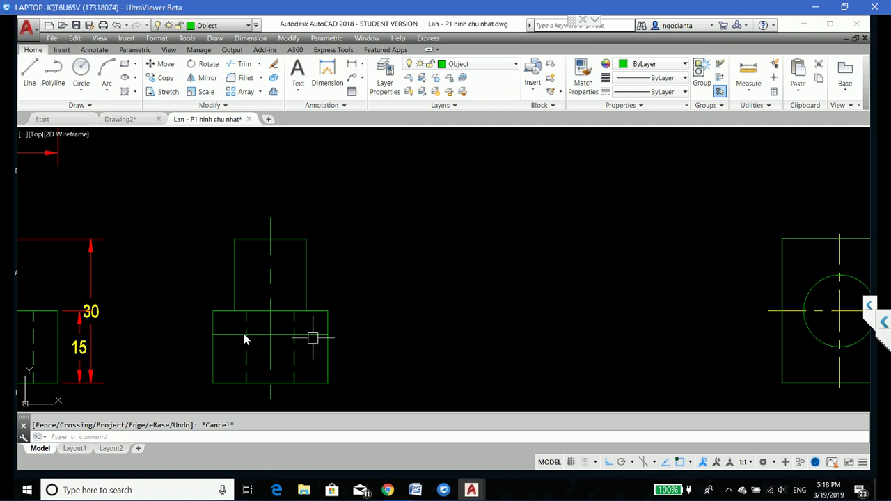
{"action": "scroll", "coordinate": [314, 338], "scroll_direction": "down", "scroll_amount": 2}
{"action": "scroll", "coordinate": [313, 338], "scroll_direction": "down", "scroll_amount": 2}
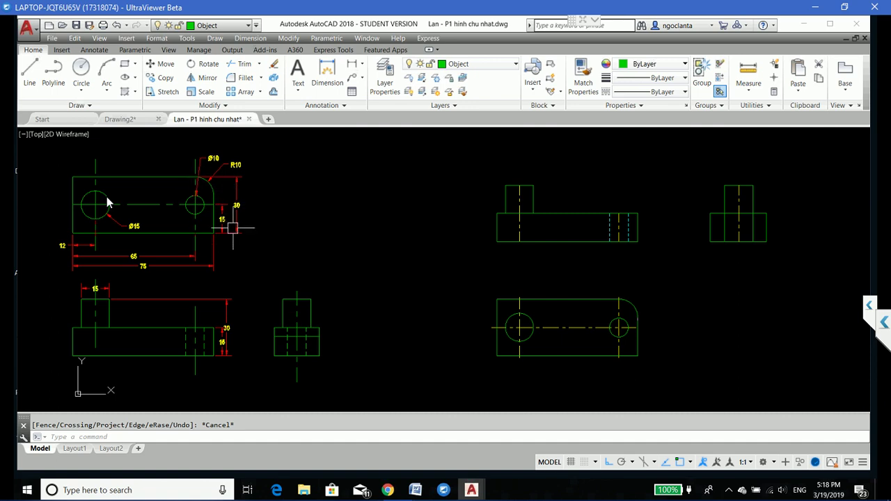
{"action": "right_click", "coordinate": [221, 193]}
{"action": "key", "text": "Escape"}
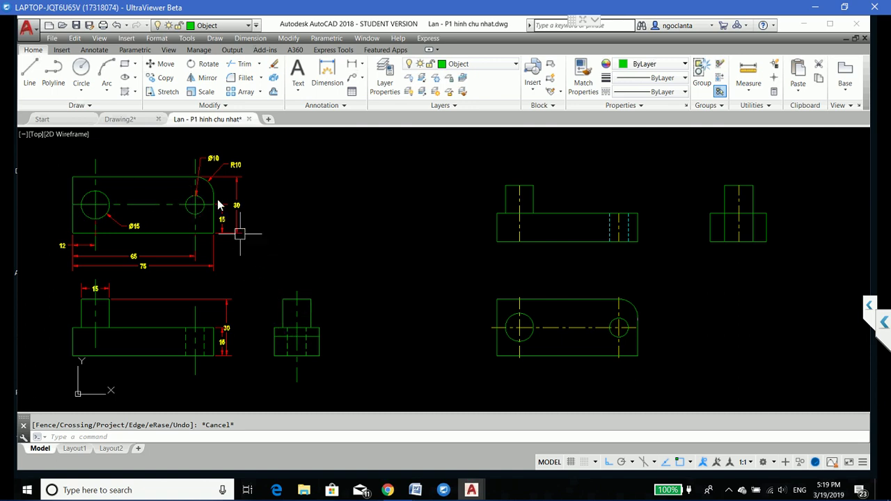
{"action": "scroll", "coordinate": [216, 195], "scroll_direction": "up", "scroll_amount": 4}
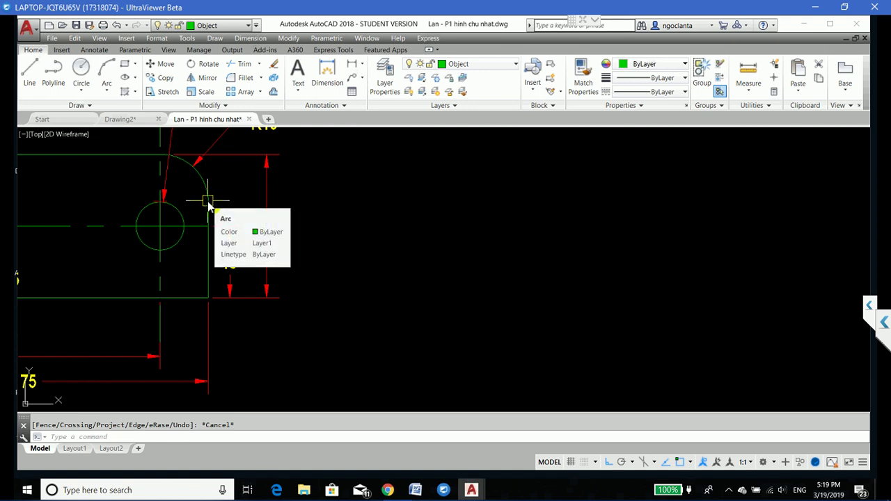
{"action": "scroll", "coordinate": [208, 207], "scroll_direction": "down", "scroll_amount": 2}
{"action": "scroll", "coordinate": [215, 205], "scroll_direction": "down", "scroll_amount": 5}
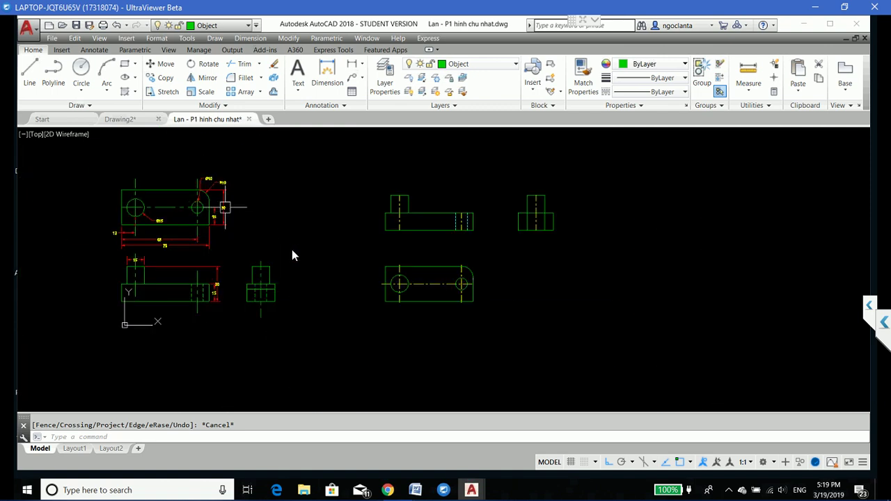
{"action": "scroll", "coordinate": [251, 296], "scroll_direction": "up", "scroll_amount": 2}
{"action": "scroll", "coordinate": [237, 297], "scroll_direction": "up", "scroll_amount": 2}
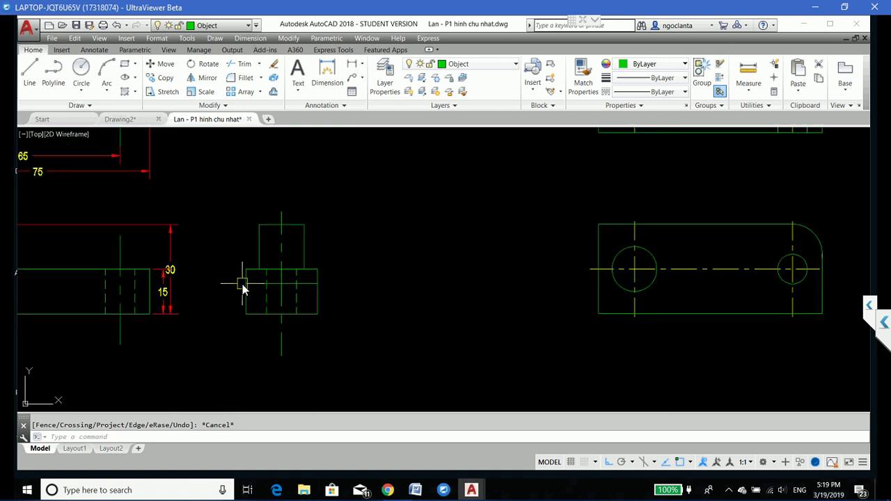
{"action": "scroll", "coordinate": [242, 284], "scroll_direction": "up", "scroll_amount": 1}
{"action": "scroll", "coordinate": [249, 287], "scroll_direction": "up", "scroll_amount": 3}
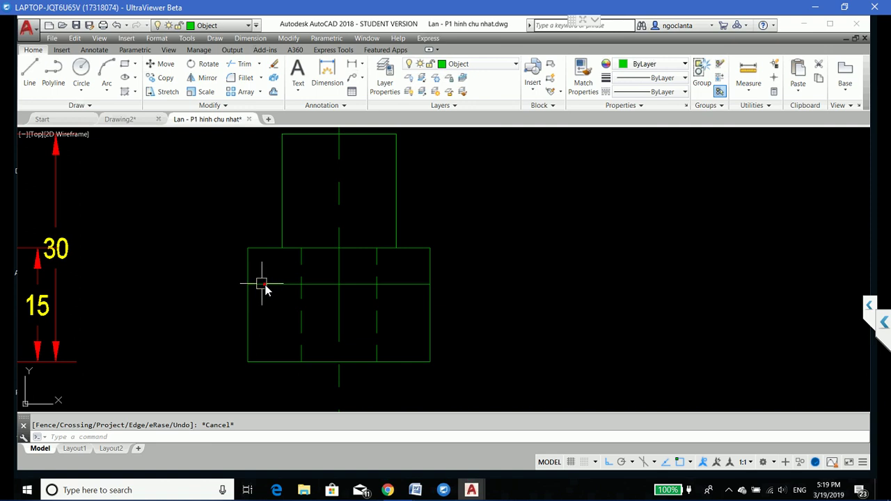
{"action": "left_click", "coordinate": [264, 284]}
{"action": "left_click", "coordinate": [398, 284]}
{"action": "scroll", "coordinate": [453, 275], "scroll_direction": "down", "scroll_amount": 3}
{"action": "scroll", "coordinate": [467, 279], "scroll_direction": "down", "scroll_amount": 3}
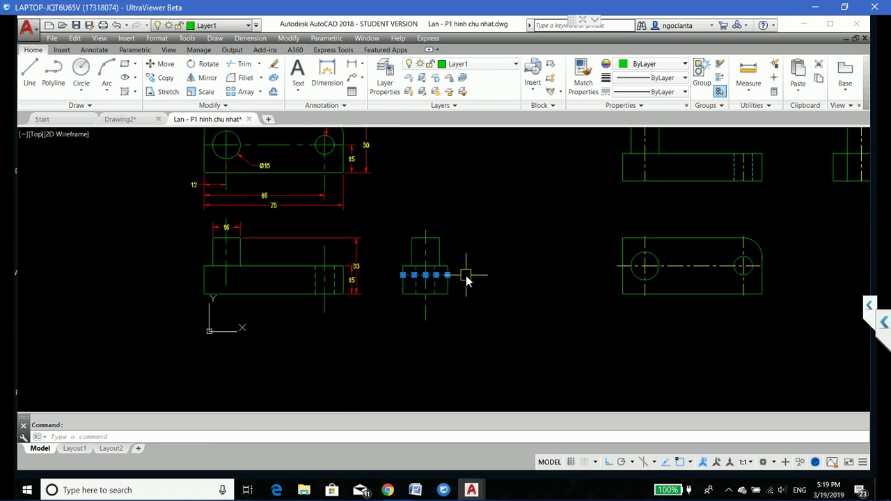
{"action": "scroll", "coordinate": [466, 276], "scroll_direction": "down", "scroll_amount": 2}
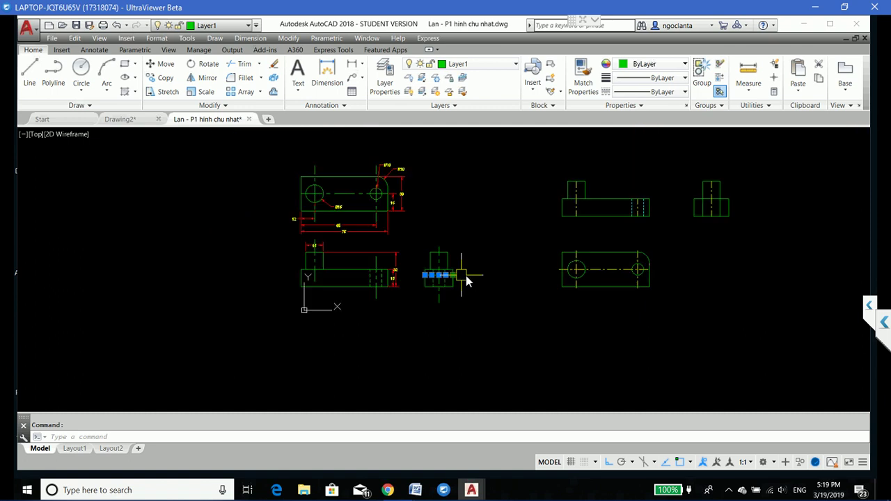
{"action": "scroll", "coordinate": [466, 275], "scroll_direction": "down", "scroll_amount": 2}
{"action": "scroll", "coordinate": [376, 281], "scroll_direction": "up", "scroll_amount": 2}
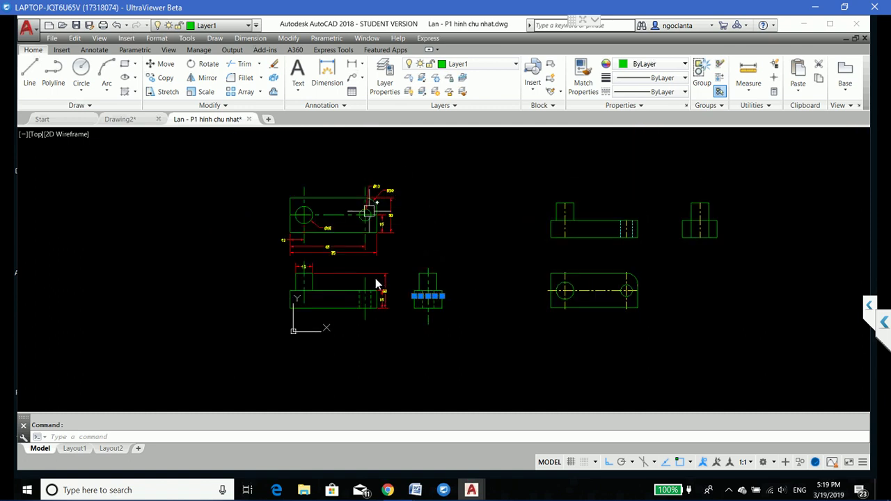
{"action": "scroll", "coordinate": [372, 214], "scroll_direction": "up", "scroll_amount": 2}
{"action": "scroll", "coordinate": [379, 202], "scroll_direction": "up", "scroll_amount": 3}
{"action": "scroll", "coordinate": [383, 204], "scroll_direction": "up", "scroll_amount": 1}
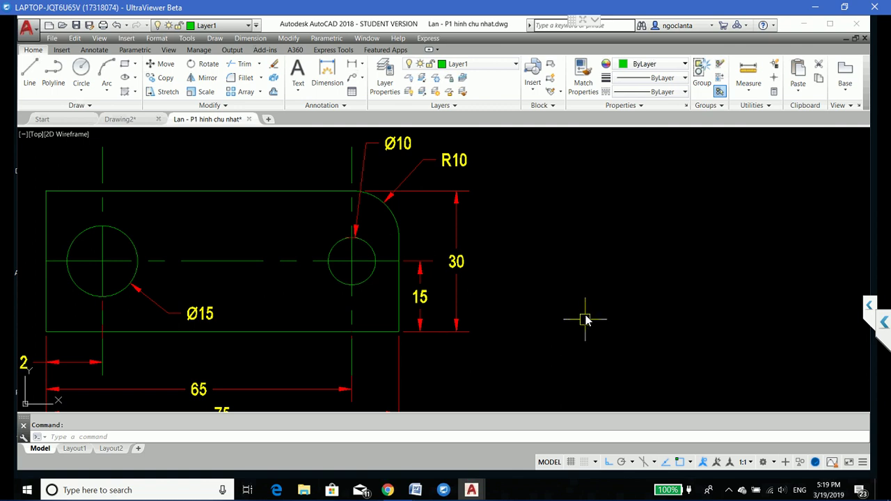
{"action": "type", "text": "rec"}
{"action": "key", "text": "Return"}
{"action": "left_click", "coordinate": [551, 322]}
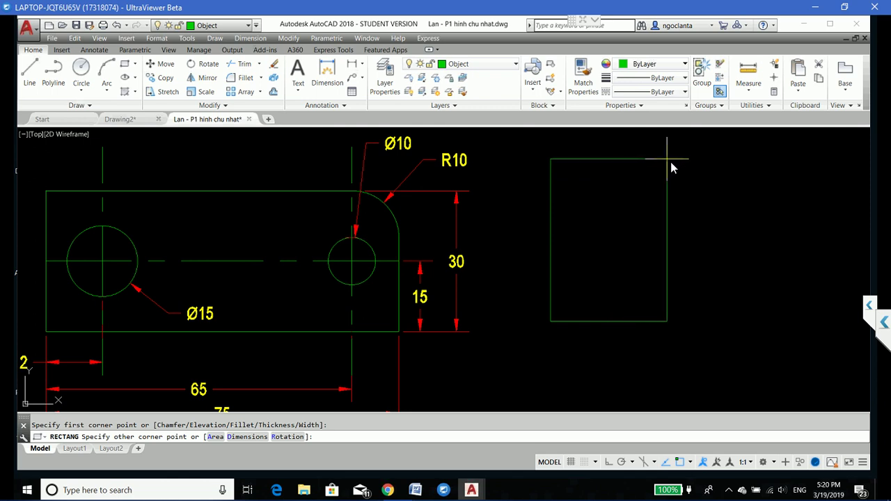
{"action": "left_click", "coordinate": [671, 162]}
{"action": "type", "text": "l"}
{"action": "key", "text": "Return"}
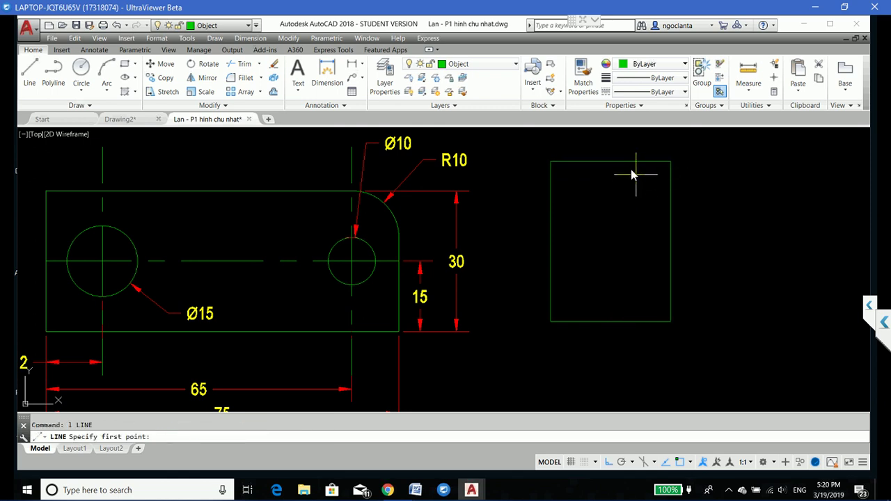
{"action": "left_click", "coordinate": [627, 167]}
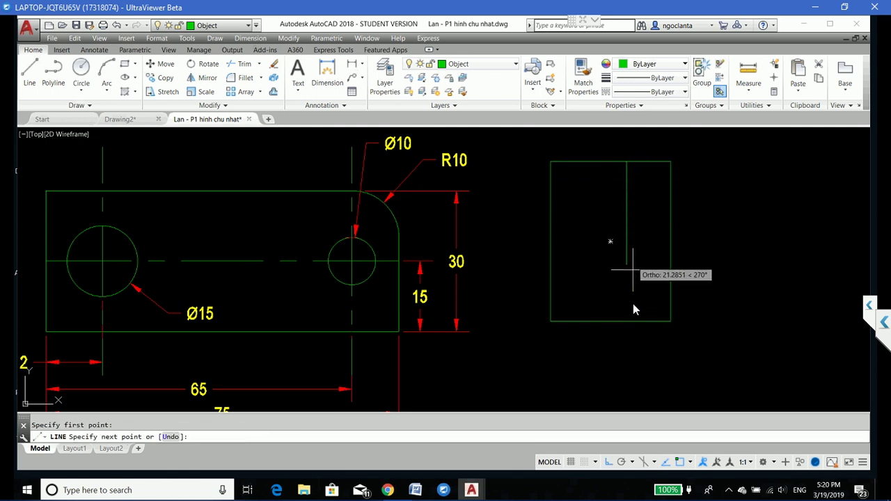
{"action": "left_click", "coordinate": [627, 321]}
{"action": "key", "text": "Return"}
{"action": "left_click", "coordinate": [628, 274]}
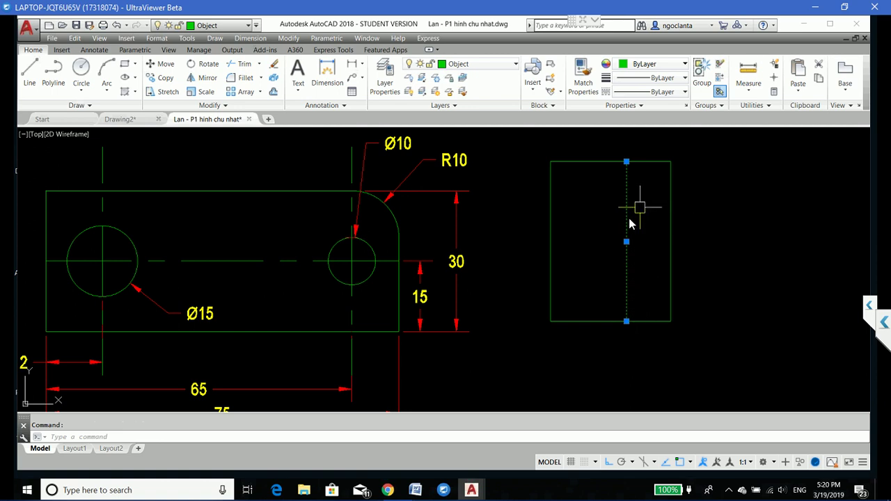
{"action": "scroll", "coordinate": [557, 218], "scroll_direction": "down", "scroll_amount": 2}
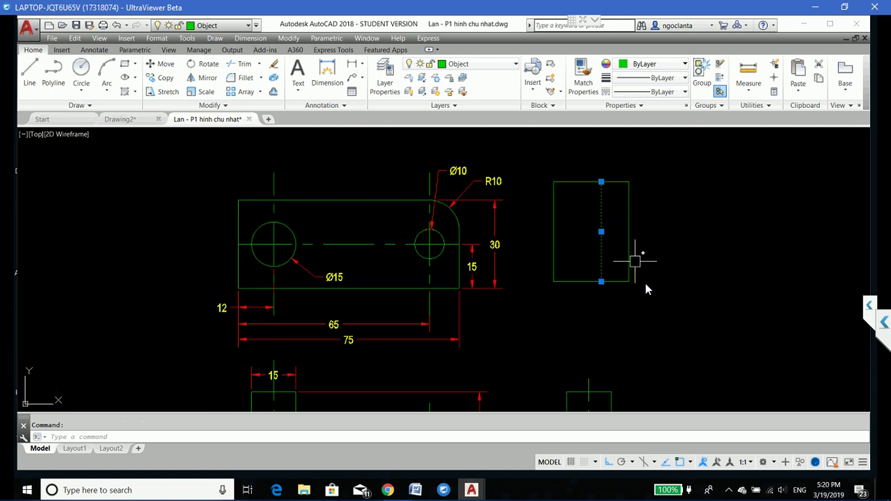
{"action": "left_click", "coordinate": [622, 311]}
{"action": "left_click", "coordinate": [571, 220]}
{"action": "type", "text": "e"}
{"action": "key", "text": "Return"}
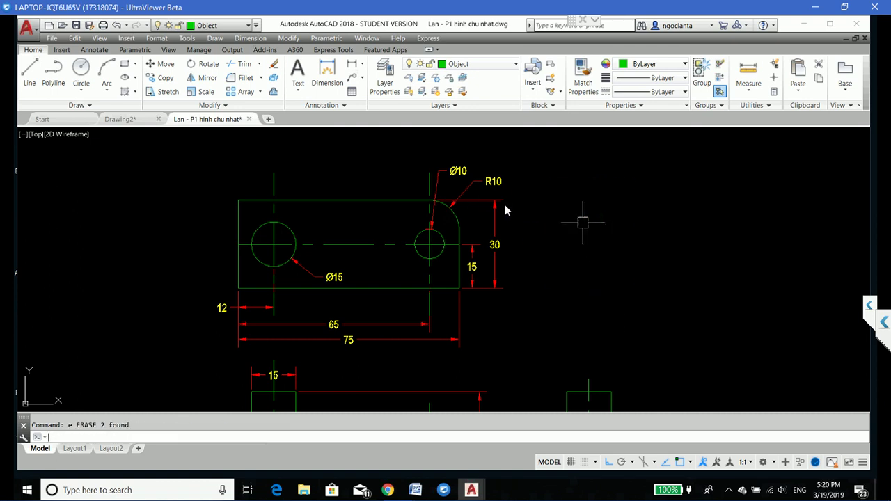
{"action": "scroll", "coordinate": [491, 213], "scroll_direction": "down", "scroll_amount": 2}
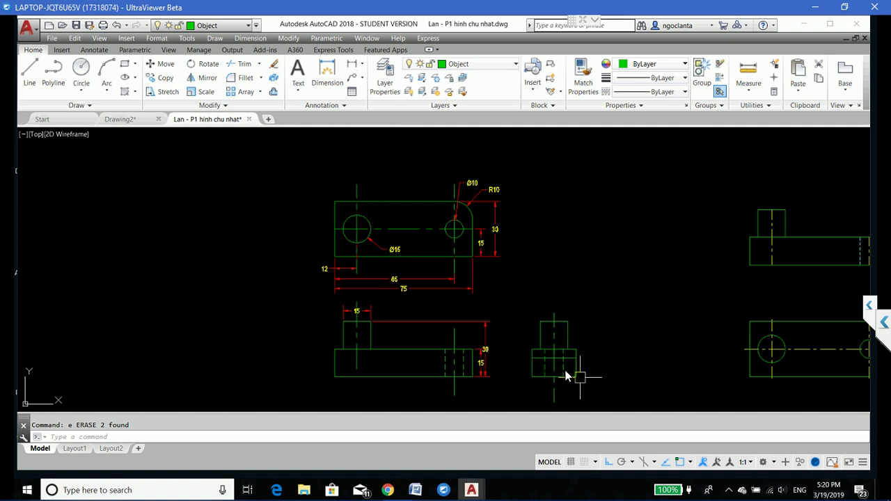
{"action": "scroll", "coordinate": [567, 374], "scroll_direction": "up", "scroll_amount": 4}
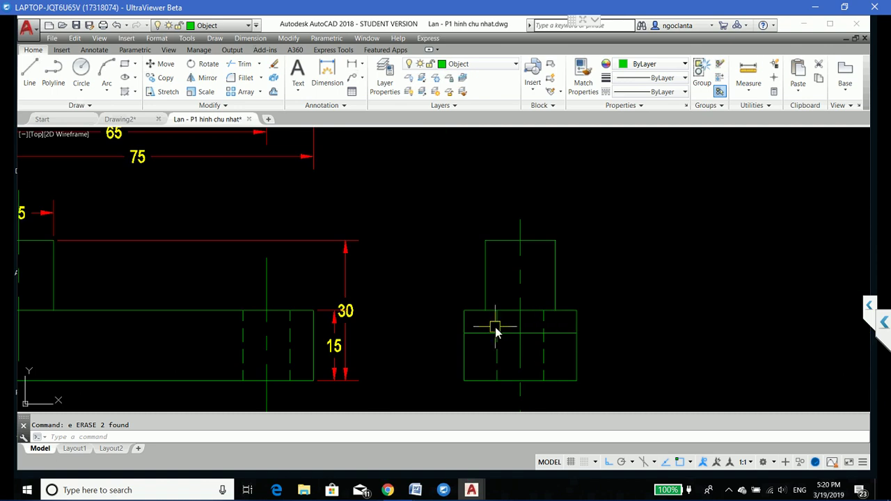
{"action": "scroll", "coordinate": [559, 351], "scroll_direction": "down", "scroll_amount": 4}
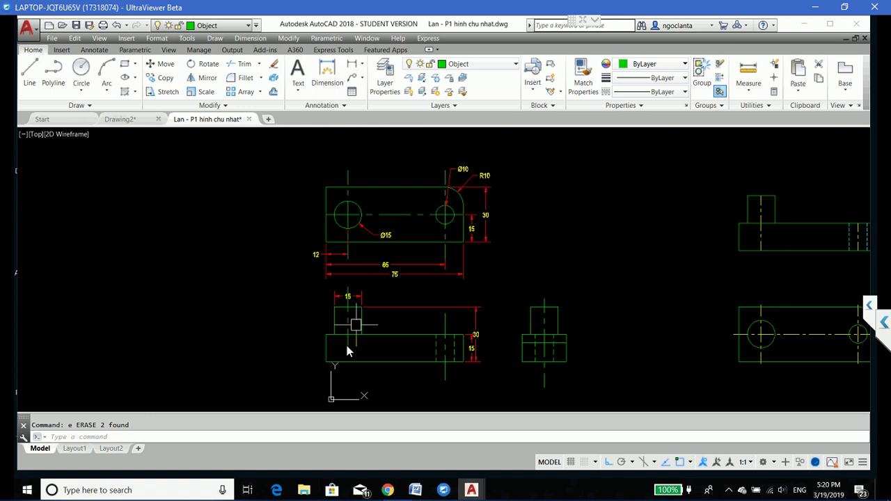
{"action": "scroll", "coordinate": [326, 349], "scroll_direction": "up", "scroll_amount": 3}
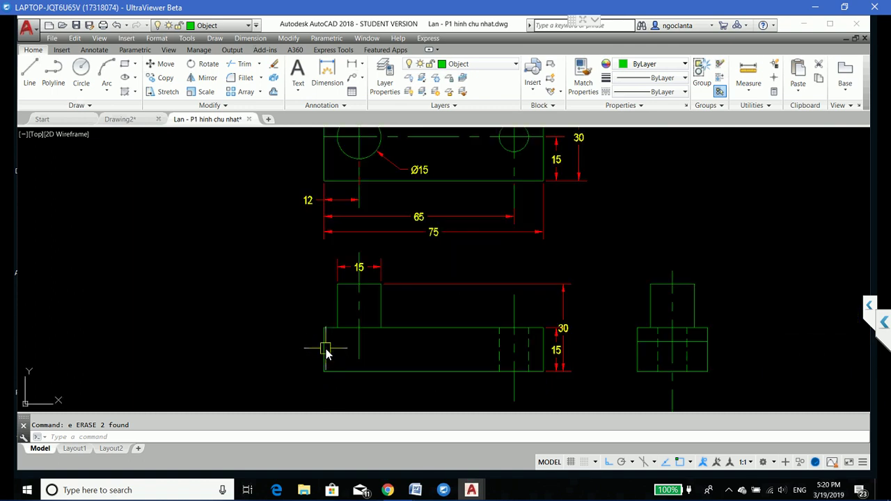
{"action": "scroll", "coordinate": [326, 348], "scroll_direction": "up", "scroll_amount": 3}
{"action": "type", "text": "l"}
{"action": "key", "text": "Return"}
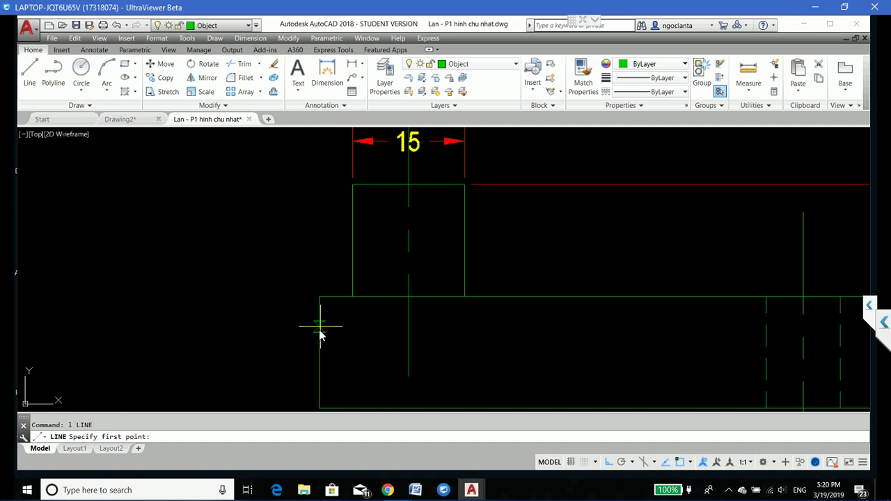
{"action": "left_click", "coordinate": [319, 329]}
{"action": "key", "text": "Escape"}
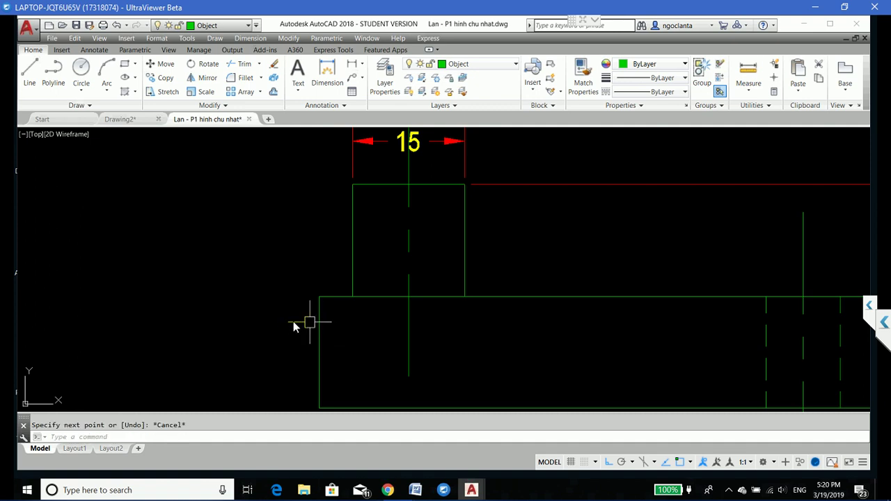
{"action": "scroll", "coordinate": [279, 321], "scroll_direction": "down", "scroll_amount": 2}
{"action": "scroll", "coordinate": [275, 321], "scroll_direction": "down", "scroll_amount": 4}
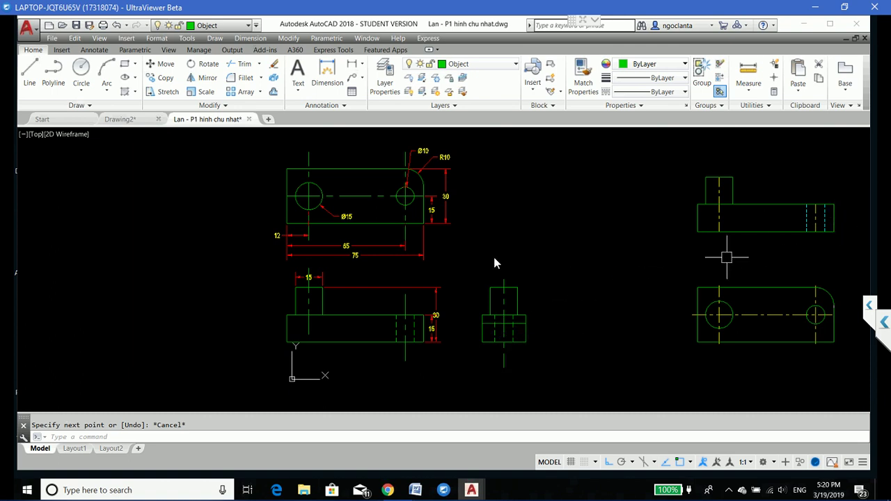
{"action": "middle_click_drag", "start_coordinate": [494, 264], "coordinate": [342, 245]}
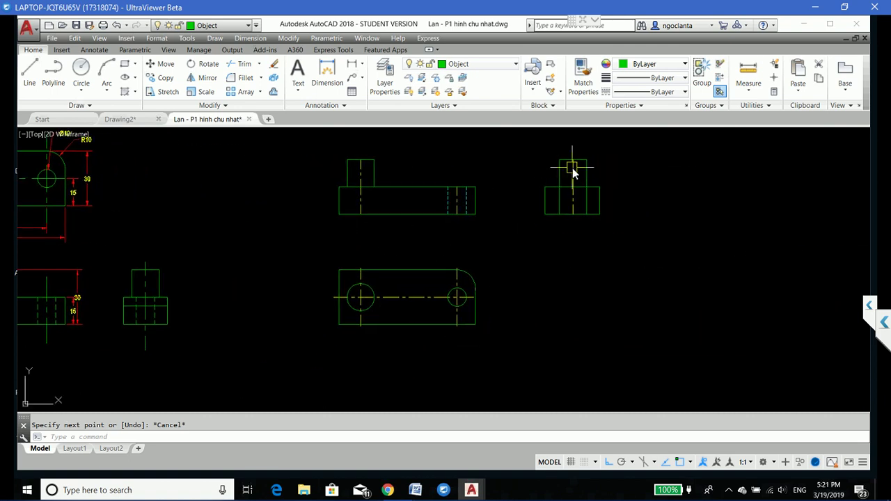
{"action": "scroll", "coordinate": [570, 191], "scroll_direction": "up", "scroll_amount": 2}
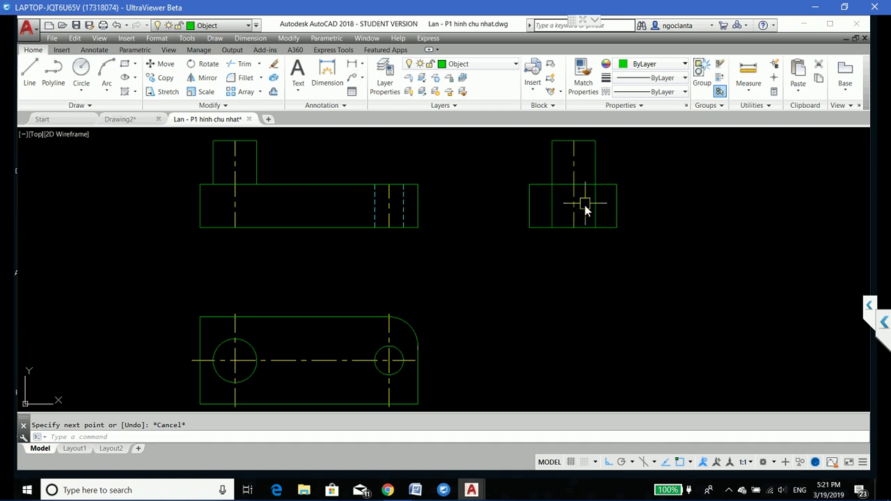
{"action": "type", "text": "tr"}
{"action": "key", "text": "Return"}
{"action": "key", "text": "Return"}
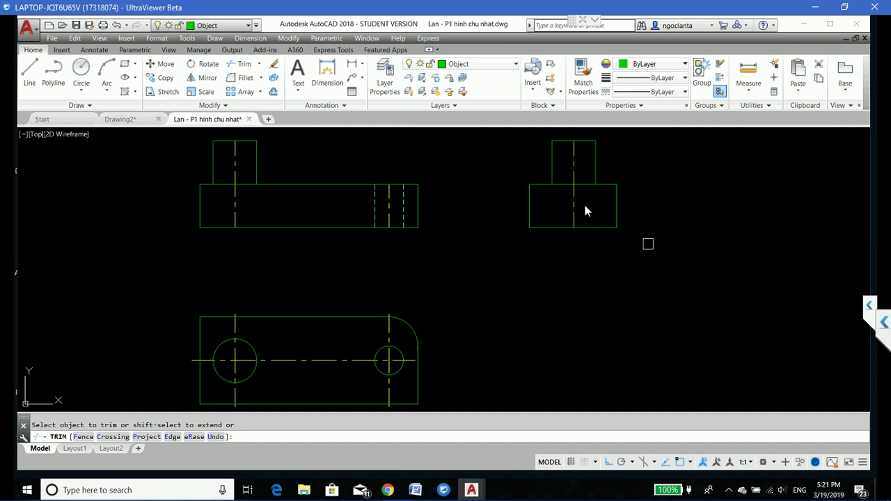
{"action": "scroll", "coordinate": [617, 224], "scroll_direction": "down", "scroll_amount": 3}
{"action": "scroll", "coordinate": [617, 224], "scroll_direction": "down", "scroll_amount": 1}
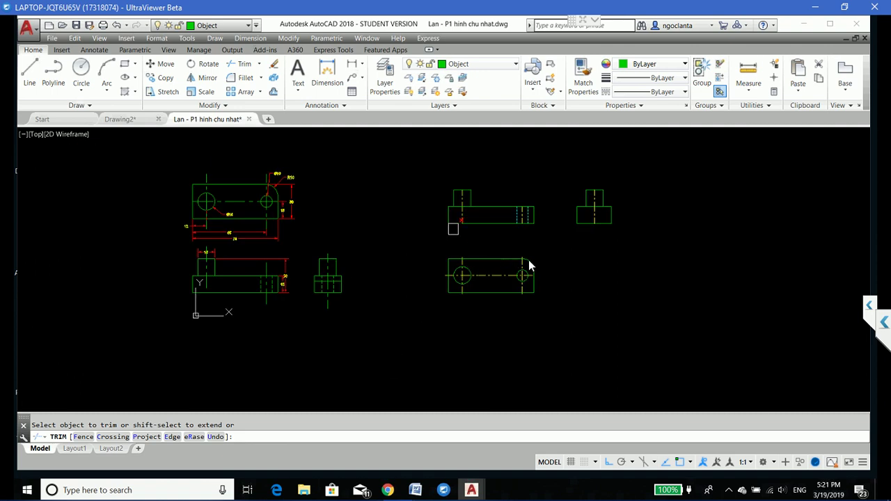
{"action": "left_click", "coordinate": [529, 259]}
{"action": "scroll", "coordinate": [526, 270], "scroll_direction": "up", "scroll_amount": 2}
{"action": "key", "text": "Escape"}
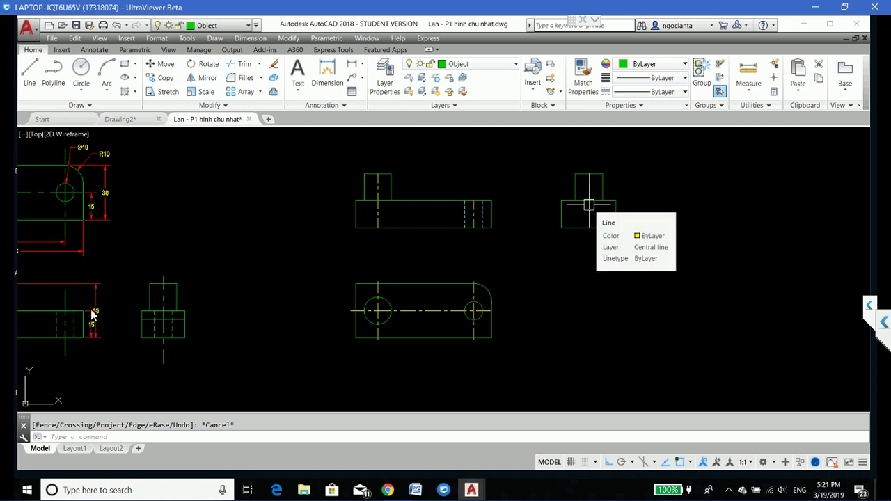
{"action": "scroll", "coordinate": [290, 280], "scroll_direction": "down", "scroll_amount": 2}
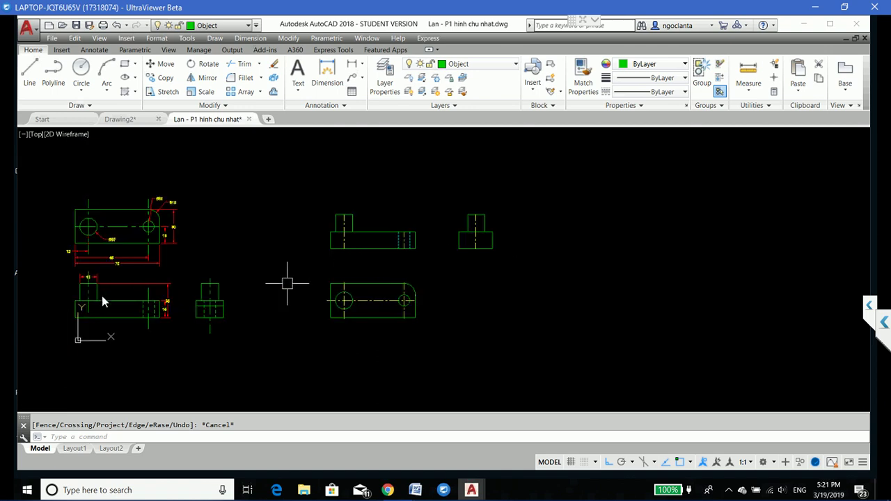
{"action": "scroll", "coordinate": [53, 219], "scroll_direction": "up", "scroll_amount": 3}
{"action": "scroll", "coordinate": [56, 207], "scroll_direction": "up", "scroll_amount": 1}
{"action": "mouse_move", "coordinate": [149, 192]}
{"action": "middle_mouse_down"}
{"action": "mouse_move", "coordinate": [163, 193]}
{"action": "mouse_move", "coordinate": [250, 269]}
{"action": "mouse_move", "coordinate": [442, 221]}
{"action": "middle_mouse_up"}
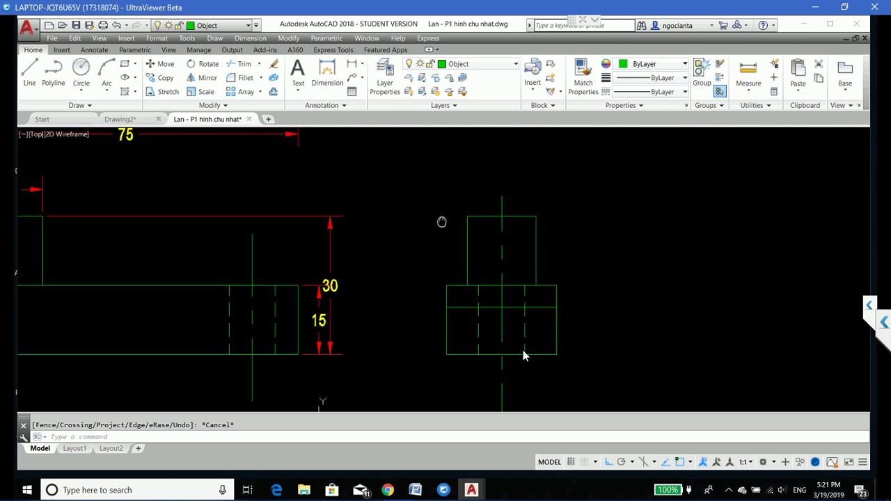
{"action": "scroll", "coordinate": [523, 351], "scroll_direction": "down", "scroll_amount": 3}
{"action": "scroll", "coordinate": [376, 199], "scroll_direction": "up", "scroll_amount": 2}
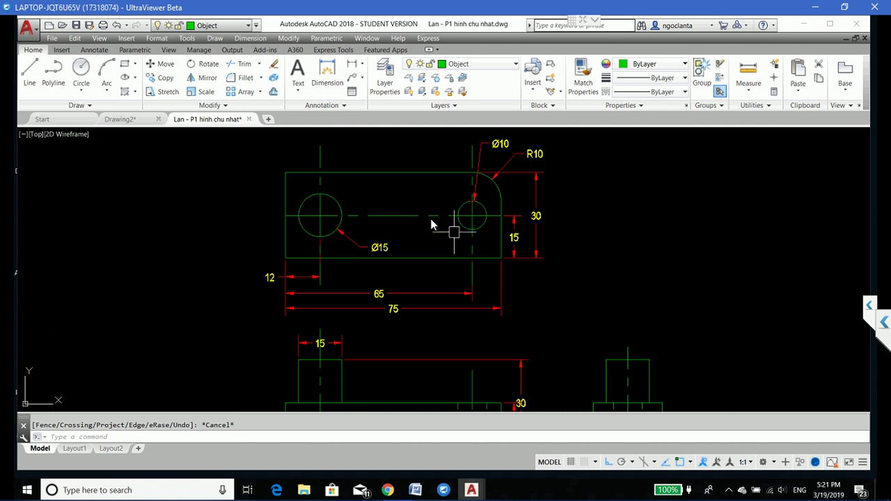
{"action": "scroll", "coordinate": [115, 228], "scroll_direction": "down", "scroll_amount": 4}
{"action": "scroll", "coordinate": [115, 228], "scroll_direction": "down", "scroll_amount": 2}
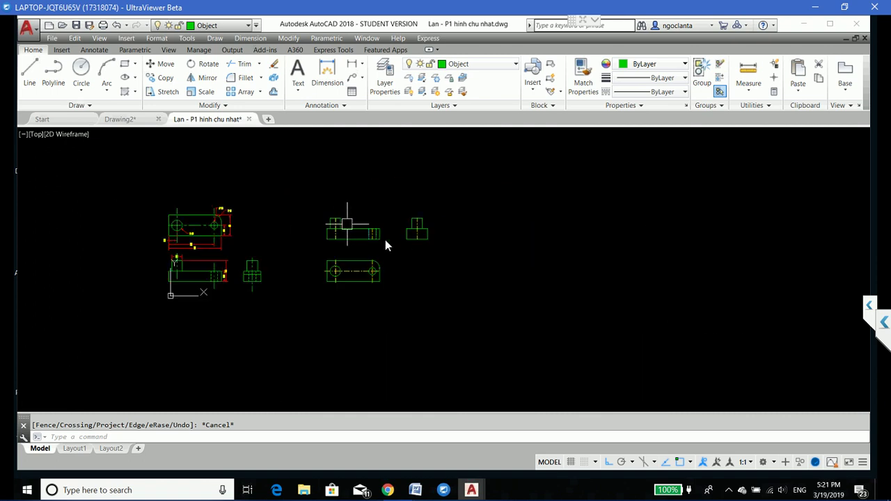
{"action": "scroll", "coordinate": [219, 223], "scroll_direction": "up", "scroll_amount": 1}
{"action": "scroll", "coordinate": [209, 223], "scroll_direction": "up", "scroll_amount": 4}
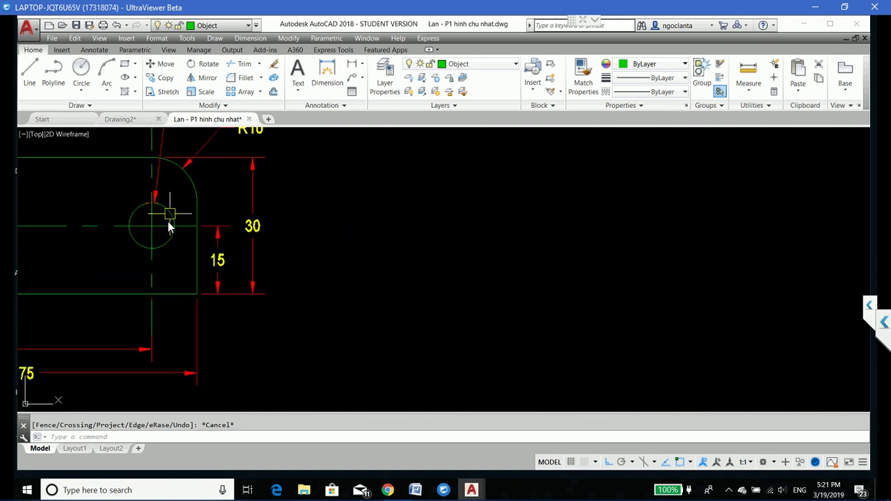
{"action": "scroll", "coordinate": [168, 221], "scroll_direction": "down", "scroll_amount": 3}
{"action": "scroll", "coordinate": [429, 242], "scroll_direction": "down", "scroll_amount": 1}
{"action": "scroll", "coordinate": [481, 229], "scroll_direction": "up", "scroll_amount": 2}
{"action": "scroll", "coordinate": [481, 229], "scroll_direction": "up", "scroll_amount": 4}
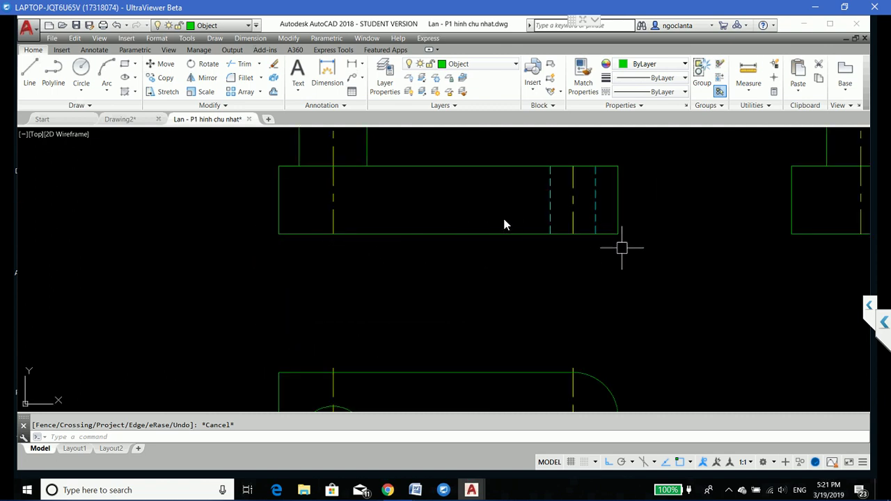
{"action": "scroll", "coordinate": [556, 343], "scroll_direction": "down", "scroll_amount": 1}
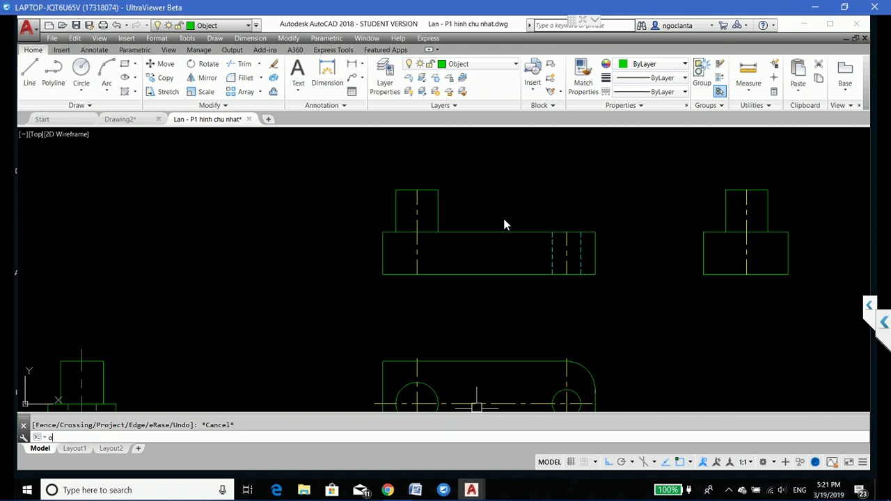
Offset the side view's vertical centre line 5 units to the left and to the right.
{"action": "type", "text": "f"}
{"action": "key", "text": "Return"}
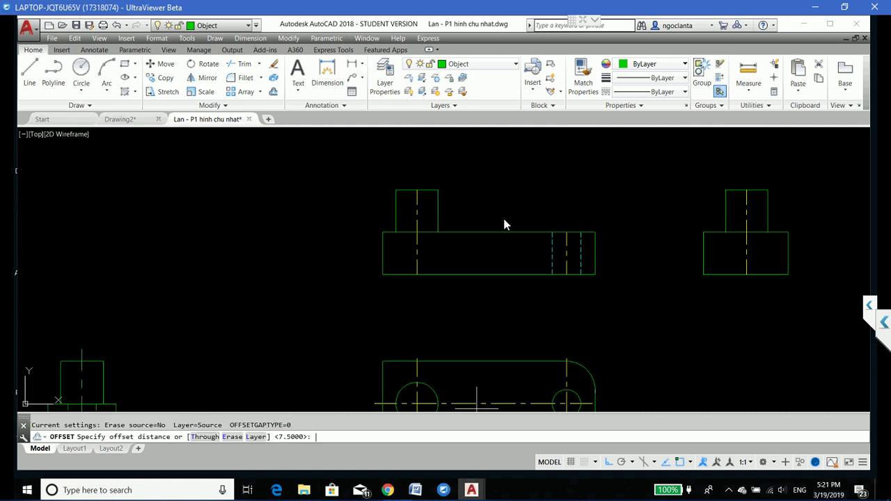
{"action": "scroll", "coordinate": [289, 387], "scroll_direction": "down", "scroll_amount": 2}
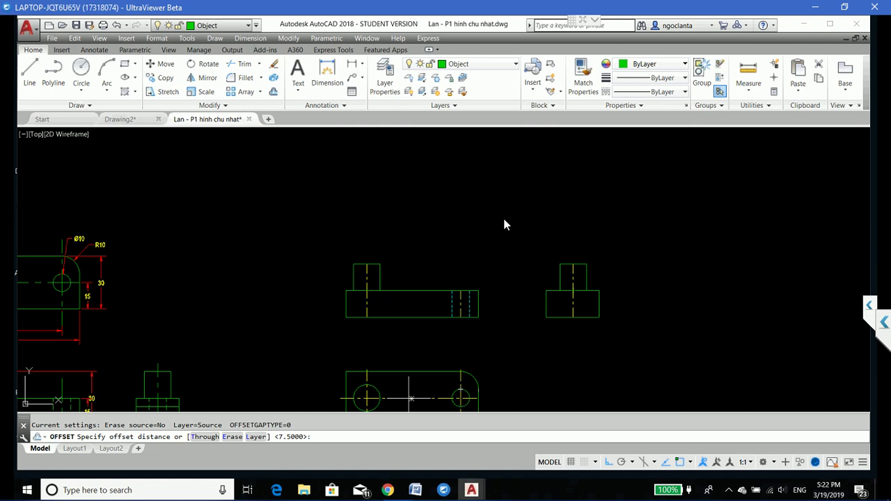
{"action": "type", "text": "5"}
{"action": "key", "text": "Return"}
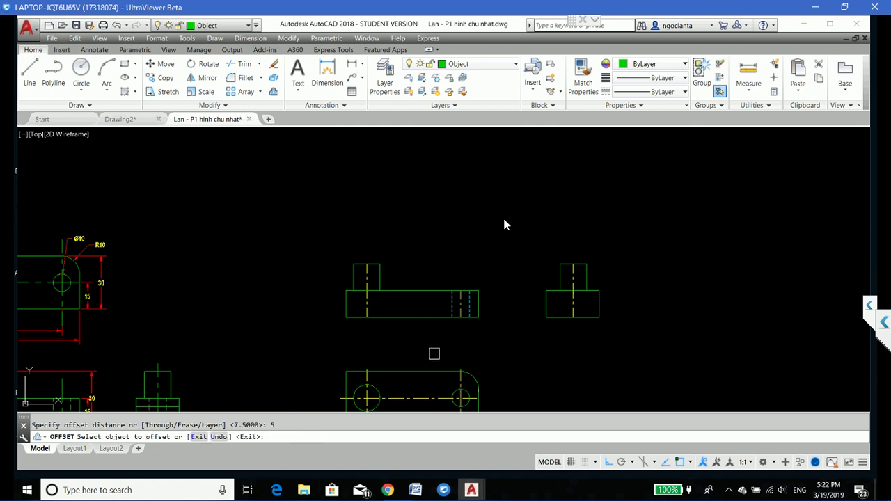
{"action": "scroll", "coordinate": [581, 303], "scroll_direction": "up", "scroll_amount": 4}
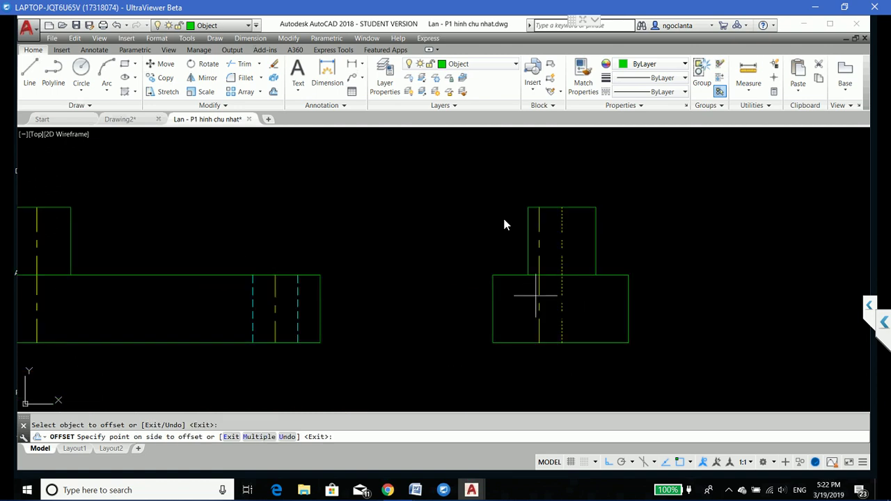
{"action": "left_click", "coordinate": [555, 293]}
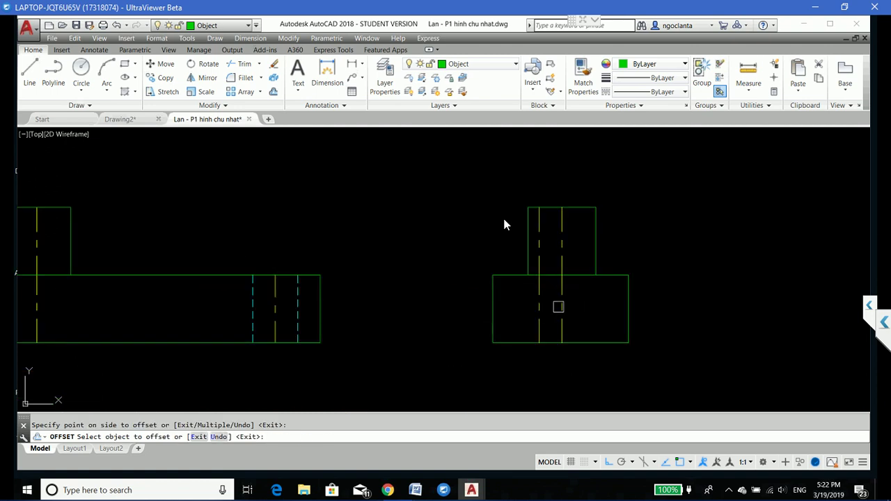
{"action": "left_click", "coordinate": [562, 292]}
{"action": "left_click", "coordinate": [600, 289]}
{"action": "key", "text": "Return"}
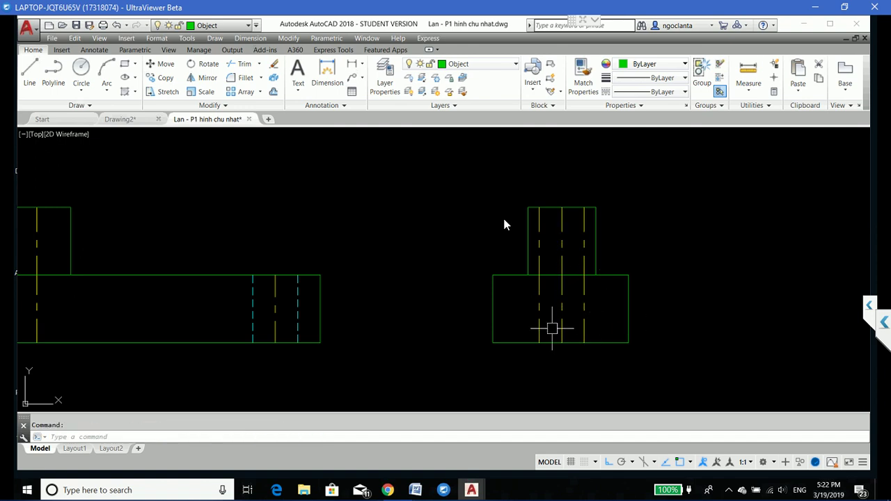
Try matching the outline edge's properties onto both offset lines, then undo it.
{"action": "type", "text": "ma"}
{"action": "key", "text": "Return"}
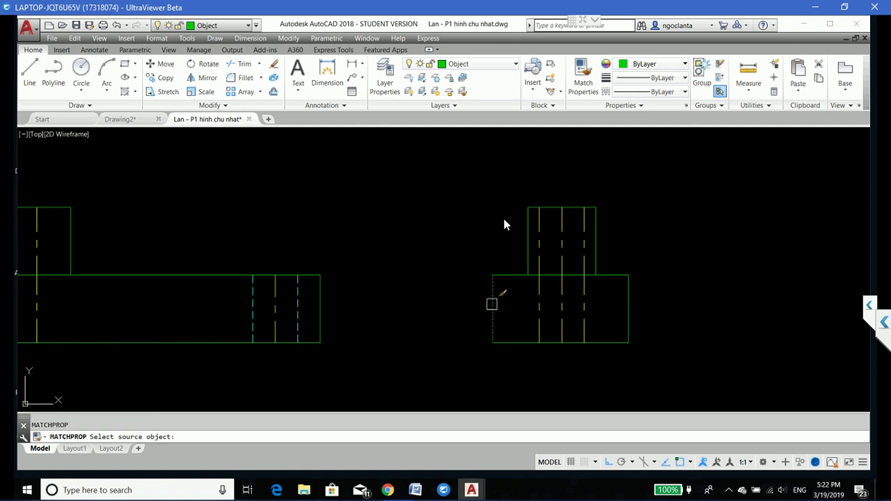
{"action": "left_click", "coordinate": [492, 302]}
{"action": "left_click", "coordinate": [540, 303]}
{"action": "left_click", "coordinate": [585, 301]}
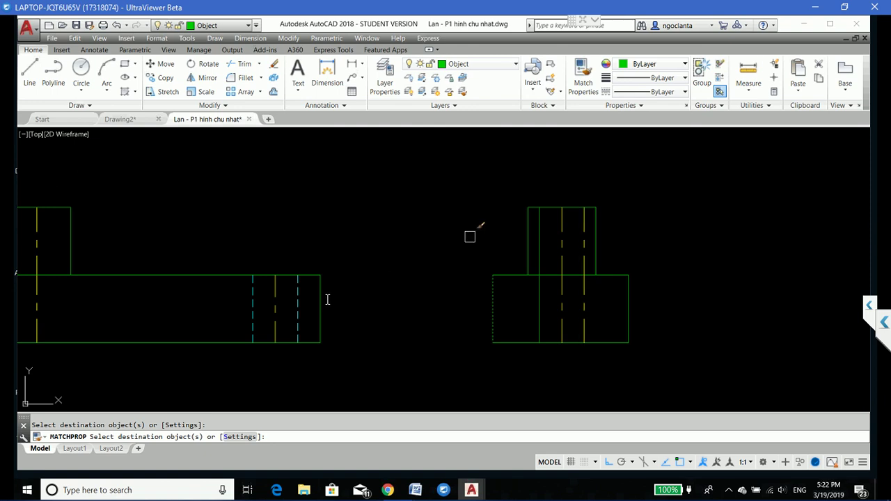
{"action": "left_click", "coordinate": [374, 280]}
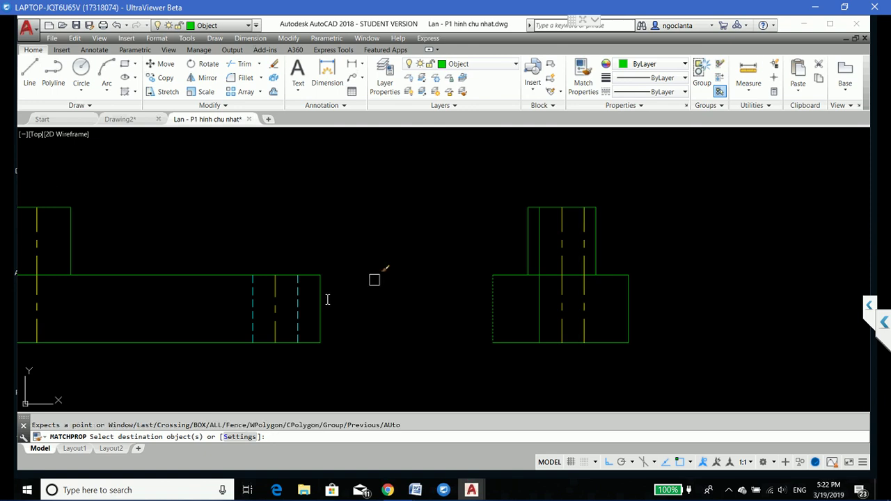
{"action": "key", "text": "Escape"}
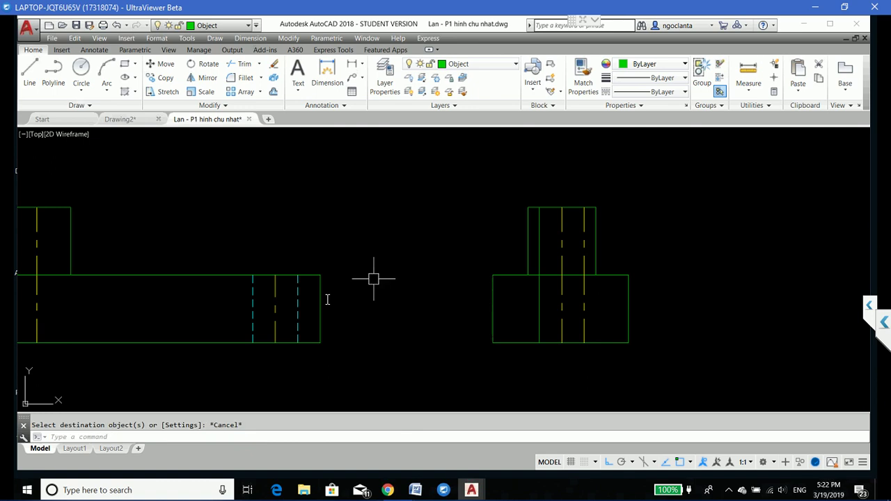
{"action": "key", "text": "ctrl+z"}
{"action": "key", "text": "Escape"}
Match the front view's cyan dashed hidden-line properties onto both offset lines.
{"action": "type", "text": "m"}
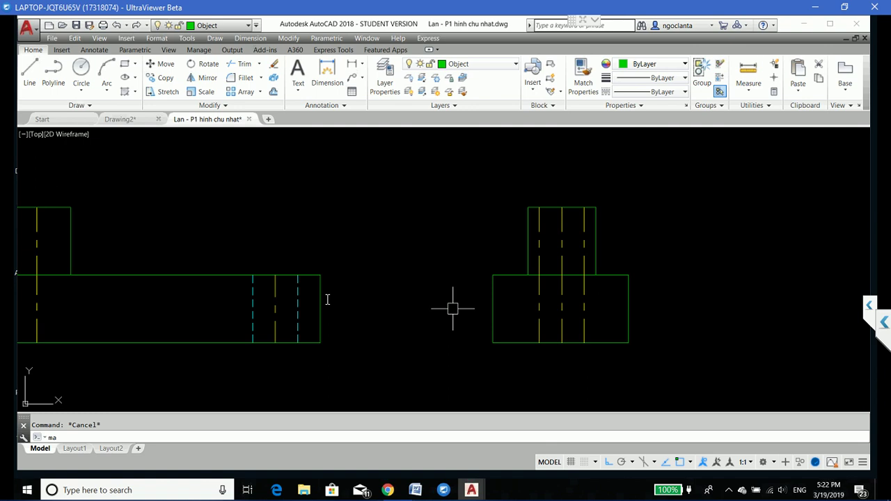
{"action": "type", "text": "a"}
{"action": "key", "text": "Return"}
{"action": "left_click", "coordinate": [302, 310]}
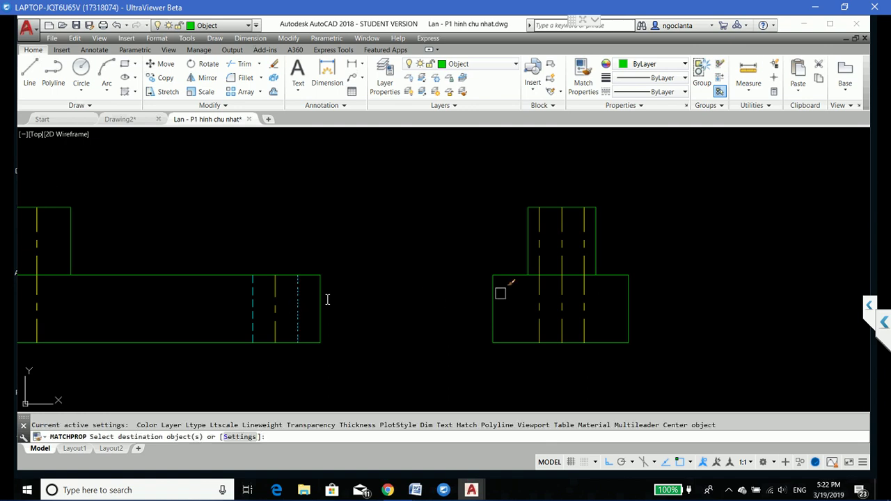
{"action": "left_click", "coordinate": [584, 297]}
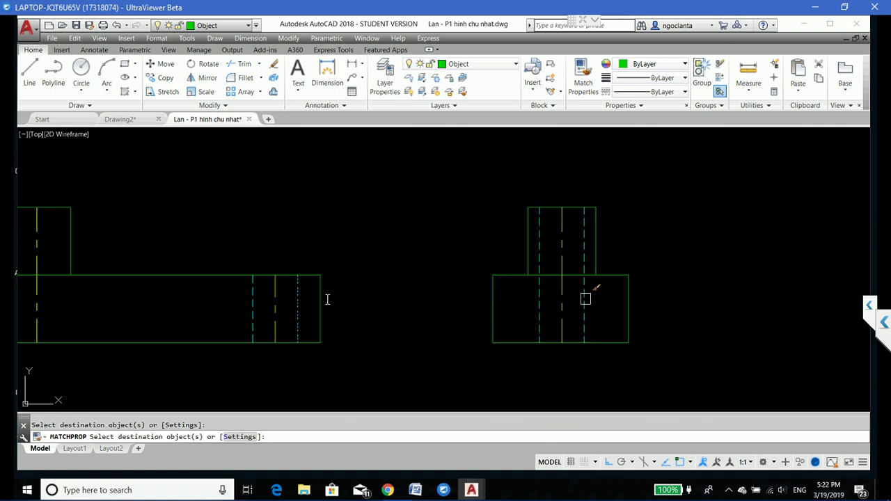
{"action": "key", "text": "Escape"}
Trim the hidden lines out of the side view's upper block.
{"action": "type", "text": "tr"}
{"action": "key", "text": "Return"}
{"action": "key", "text": "Return"}
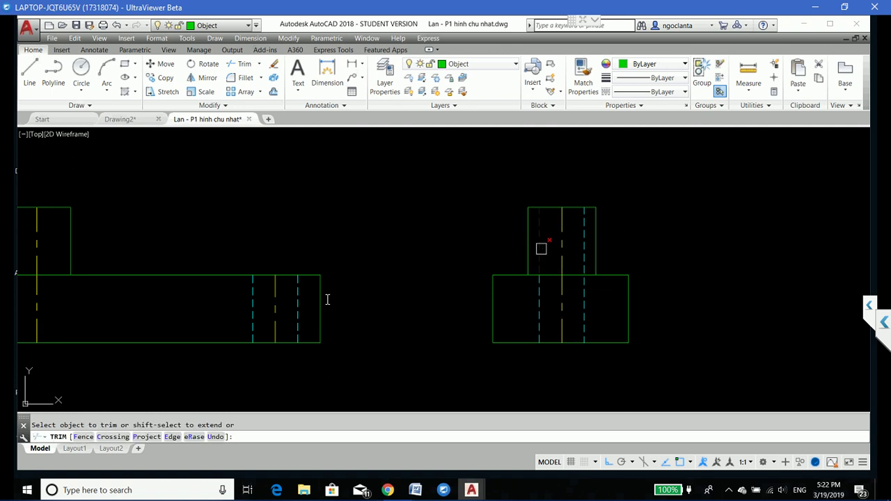
{"action": "left_click", "coordinate": [584, 241]}
Save Lan - P1 hinh chu nhat.dwg with all three views in frame, then minimize UltraViewer.
{"action": "key", "text": "Escape"}
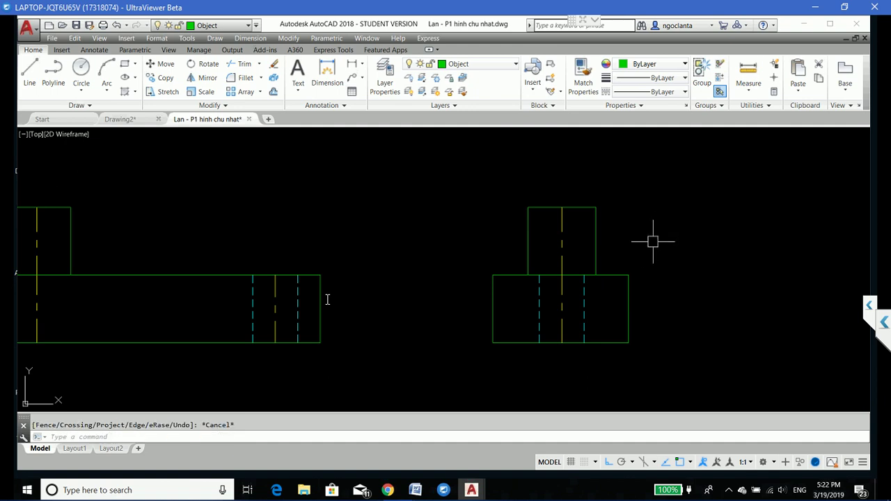
{"action": "scroll", "coordinate": [640, 249], "scroll_direction": "down", "scroll_amount": 2}
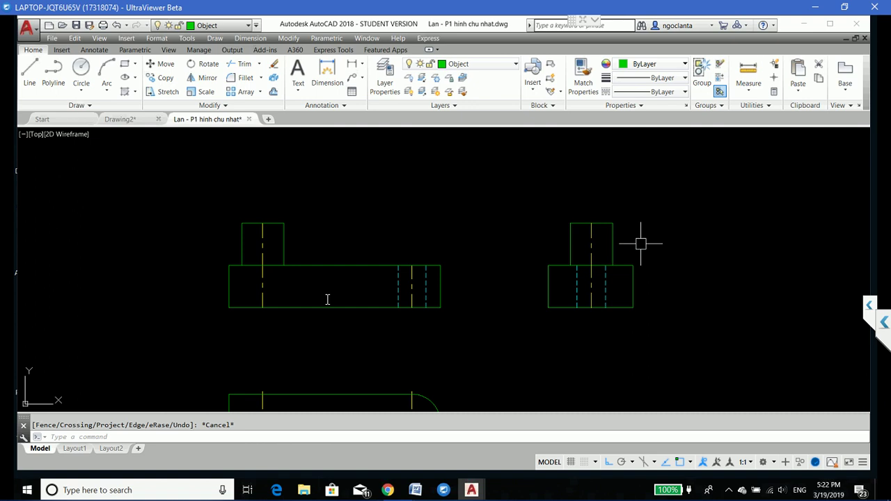
{"action": "scroll", "coordinate": [641, 247], "scroll_direction": "down", "scroll_amount": 1}
{"action": "scroll", "coordinate": [638, 245], "scroll_direction": "down", "scroll_amount": 1}
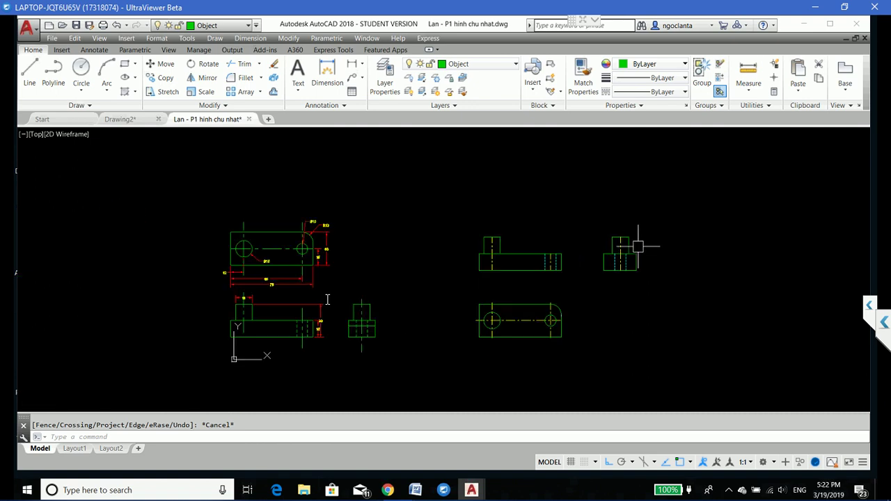
{"action": "scroll", "coordinate": [645, 332], "scroll_direction": "up", "scroll_amount": 2}
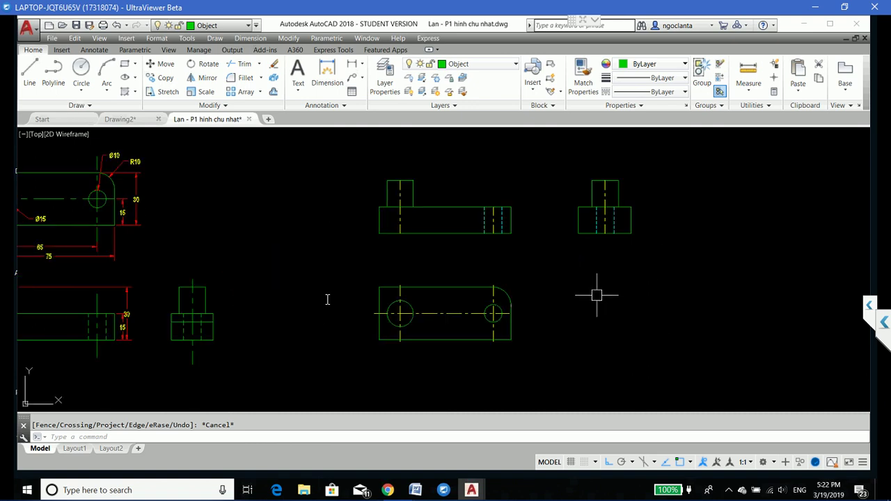
{"action": "scroll", "coordinate": [591, 290], "scroll_direction": "down", "scroll_amount": 1}
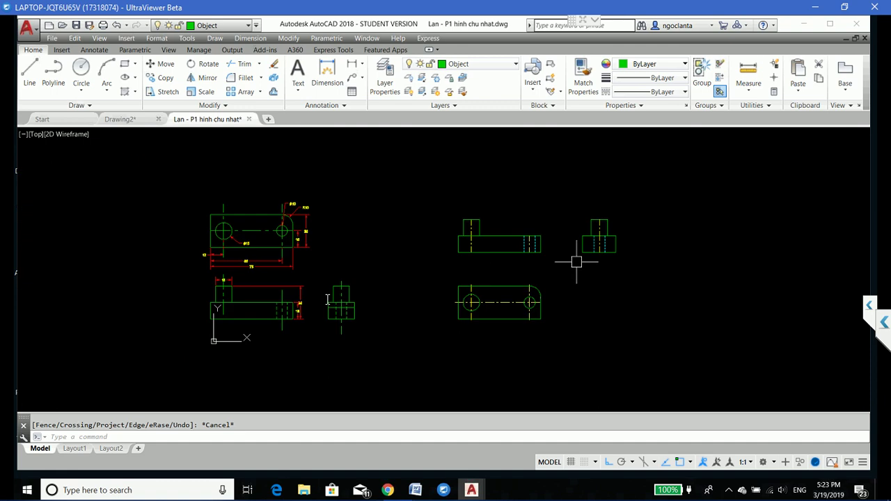
{"action": "key", "text": "ctrl+s"}
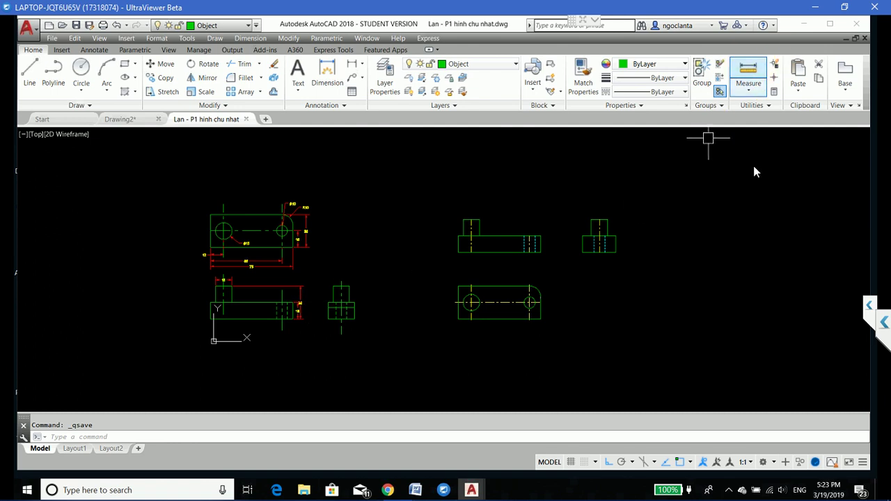
{"action": "left_click", "coordinate": [813, 7]}
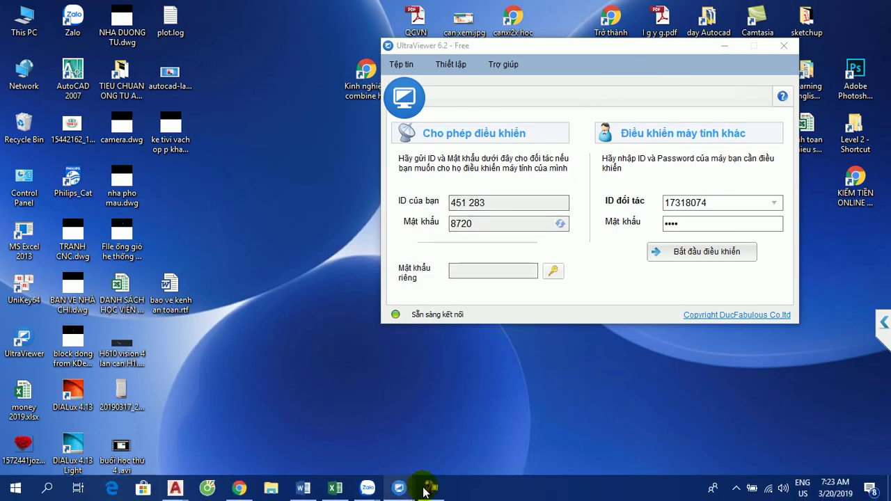